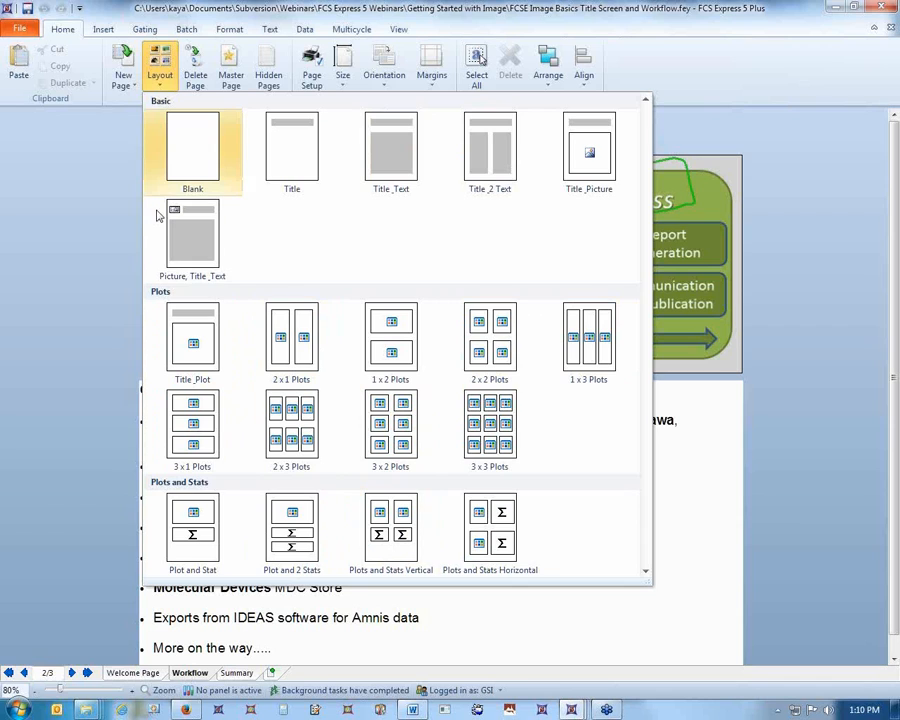
Dismiss the page layout gallery and create a new blank layout.
click(70, 137)
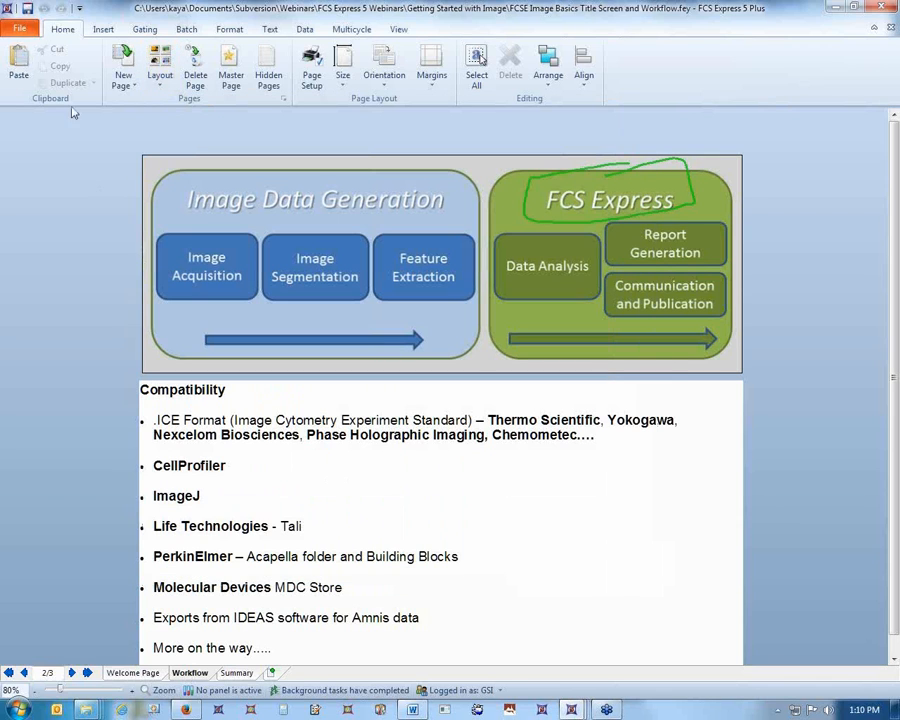
click(17, 32)
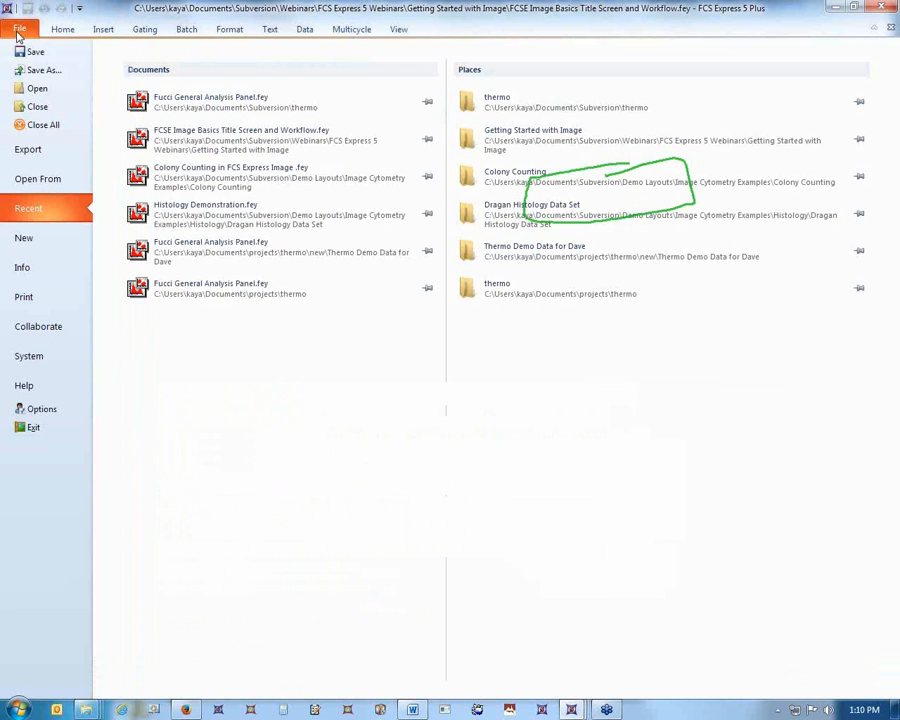
click(28, 240)
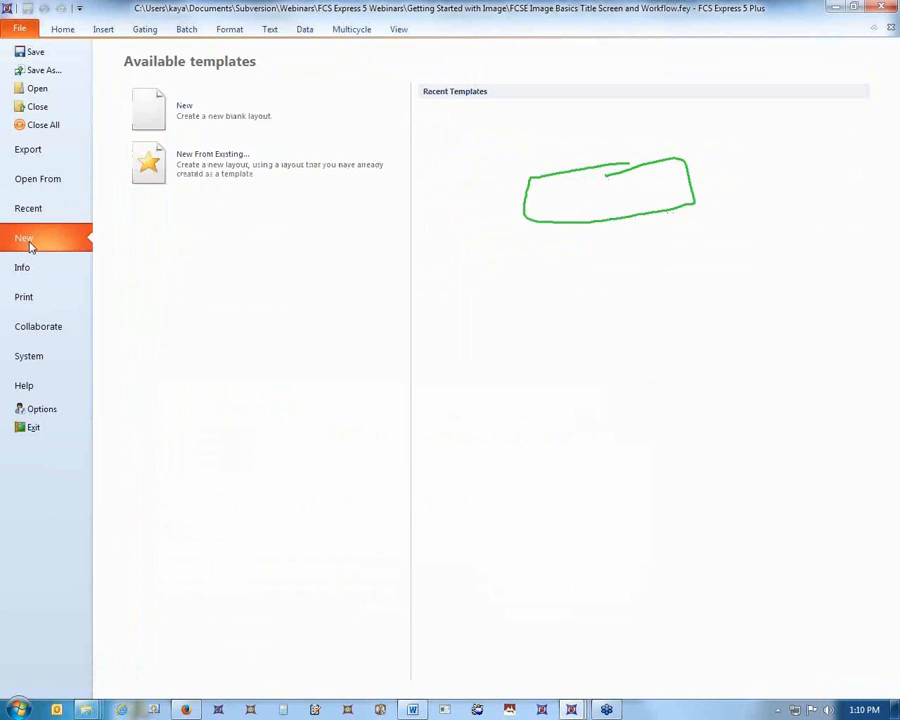
click(150, 110)
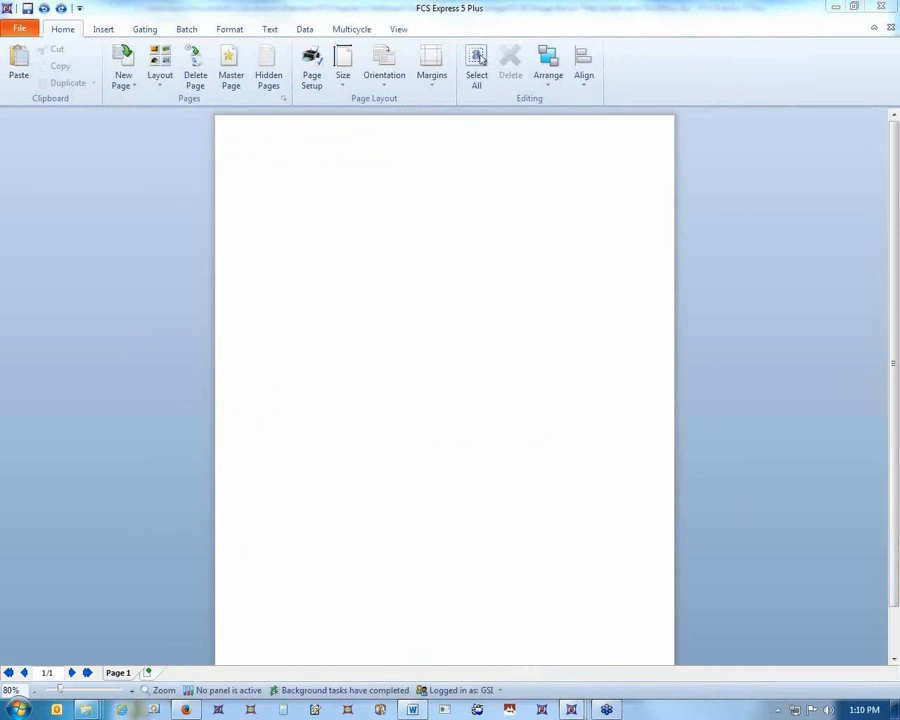
Place a 2D picture plot at the upper-left corner of the blank page, bringing up its data file selection.
click(103, 32)
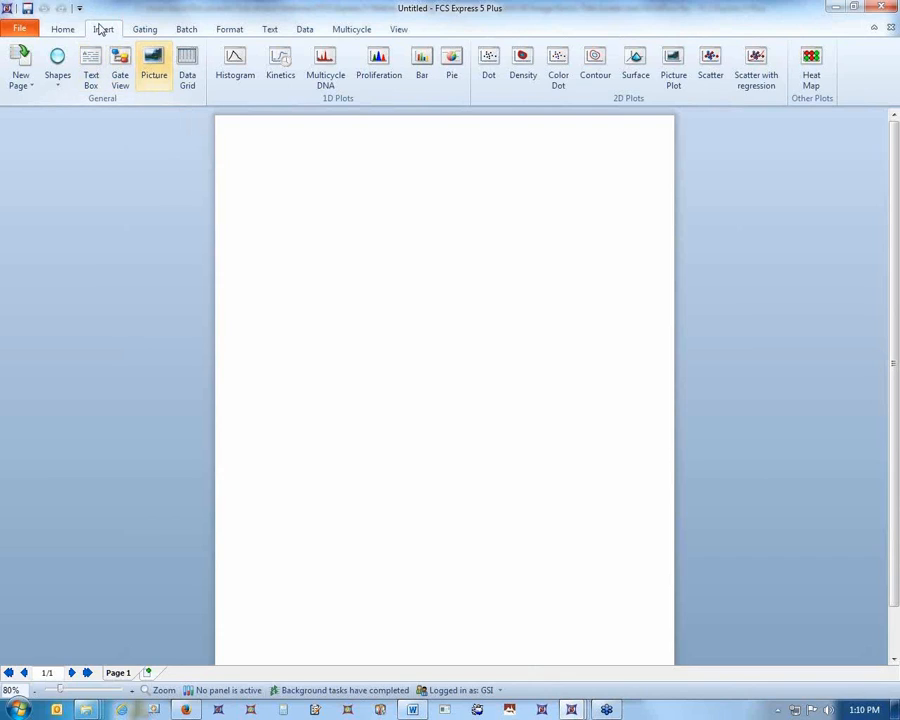
click(673, 70)
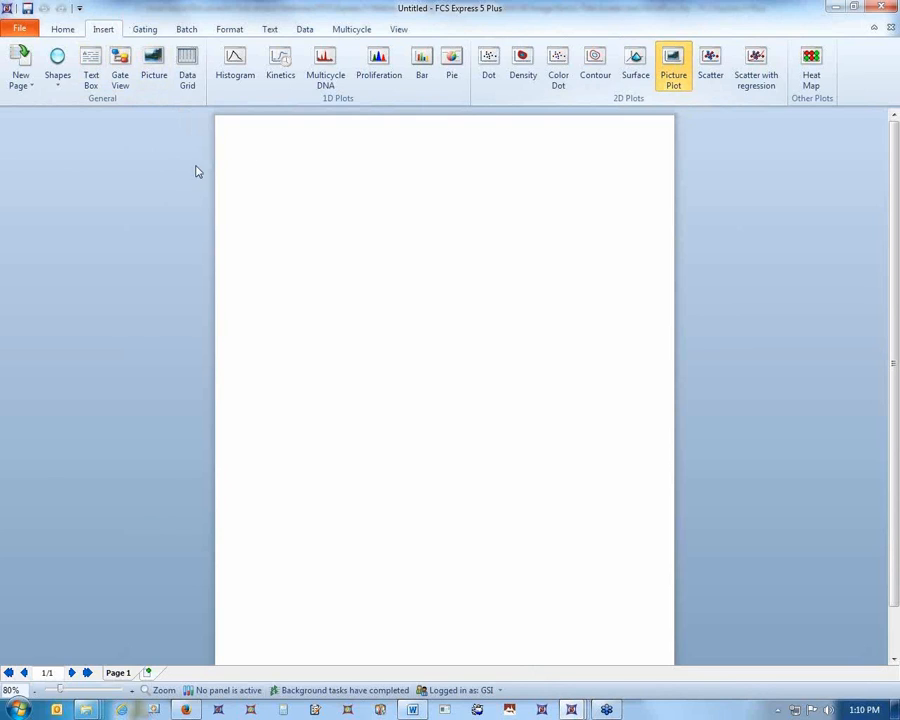
click(220, 134)
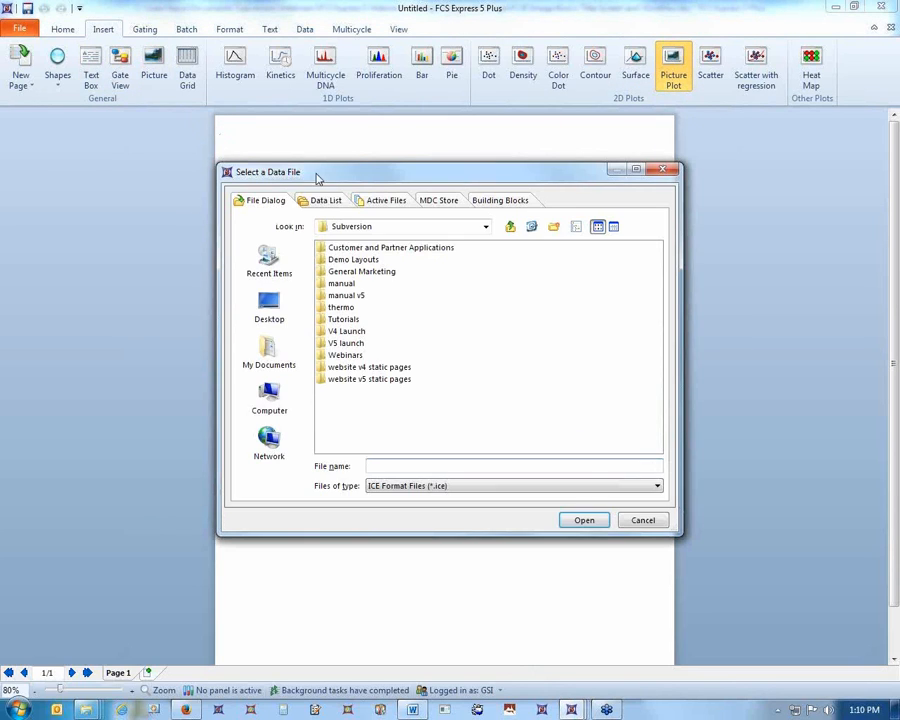
drag(317, 177, 280, 176)
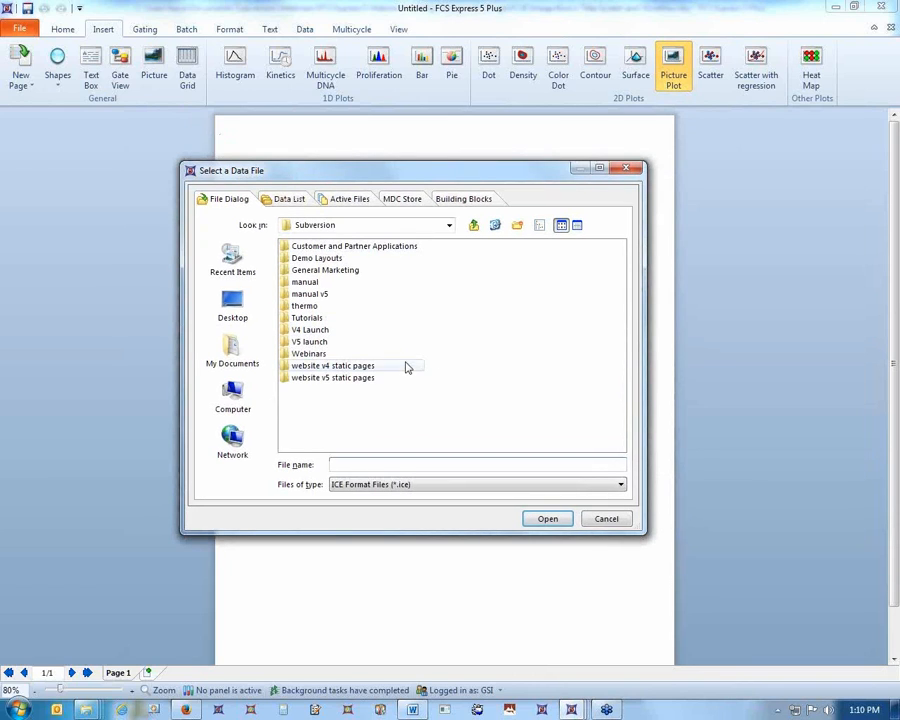
Browse through Webinars, FCS Express 5 Webinars and Getting Started with Image to the "5 and 10 minute time points for single image analysis" folder.
click(309, 354)
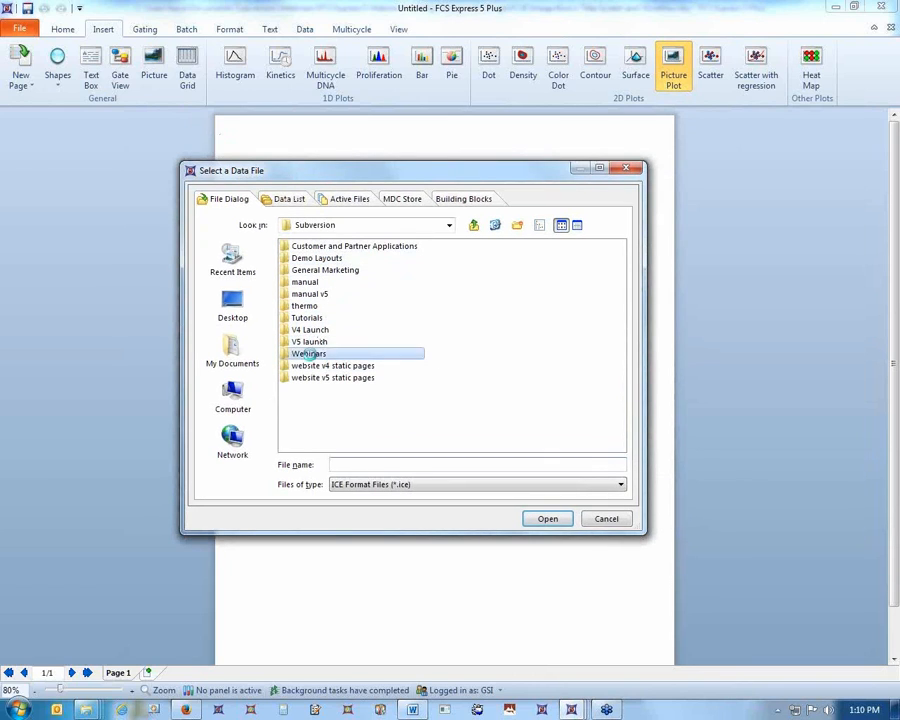
double_click(309, 354)
double_click(322, 272)
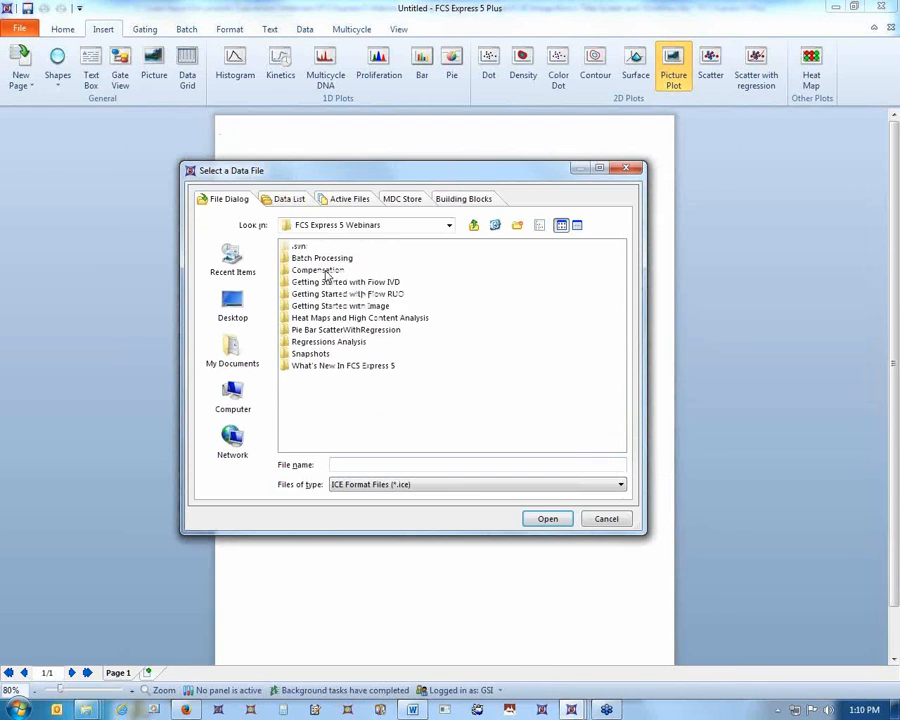
double_click(370, 306)
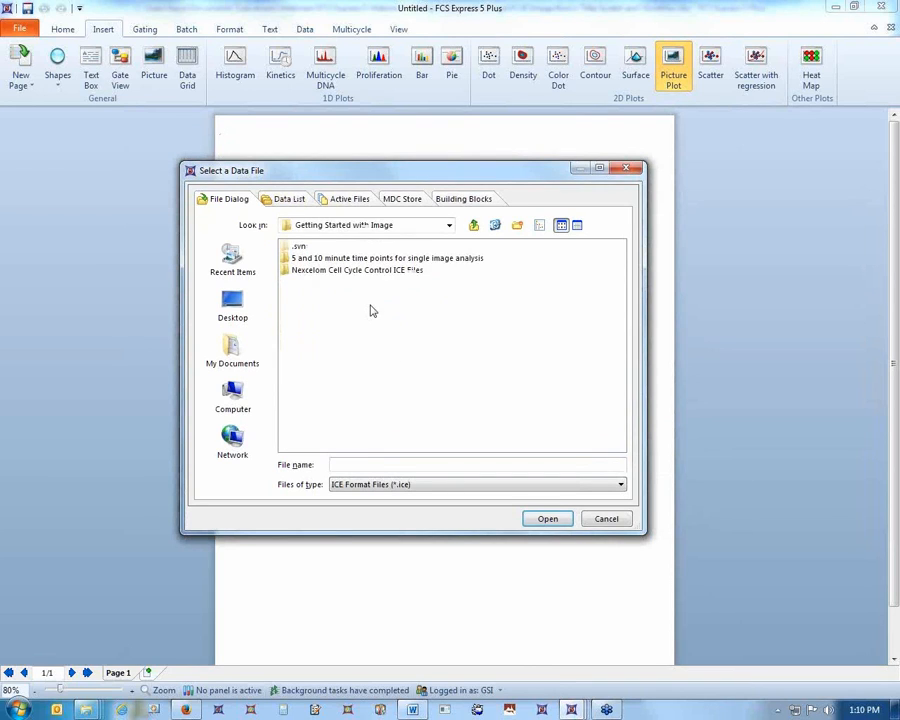
double_click(380, 262)
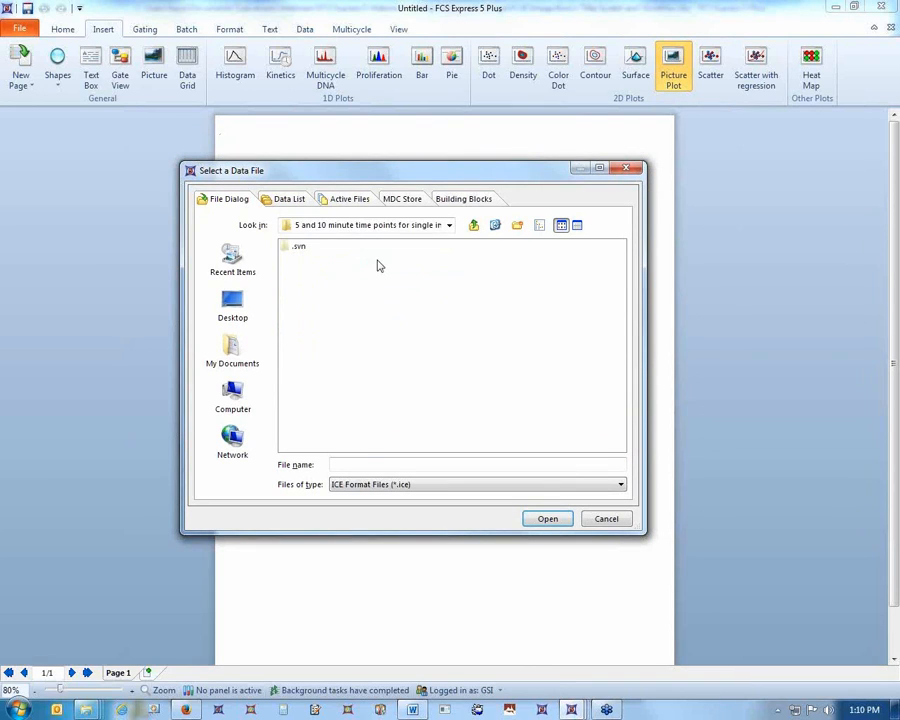
Set the file type to Cell Profiler (*.cpout) and load cells_05.cpout into the picture plot.
click(372, 484)
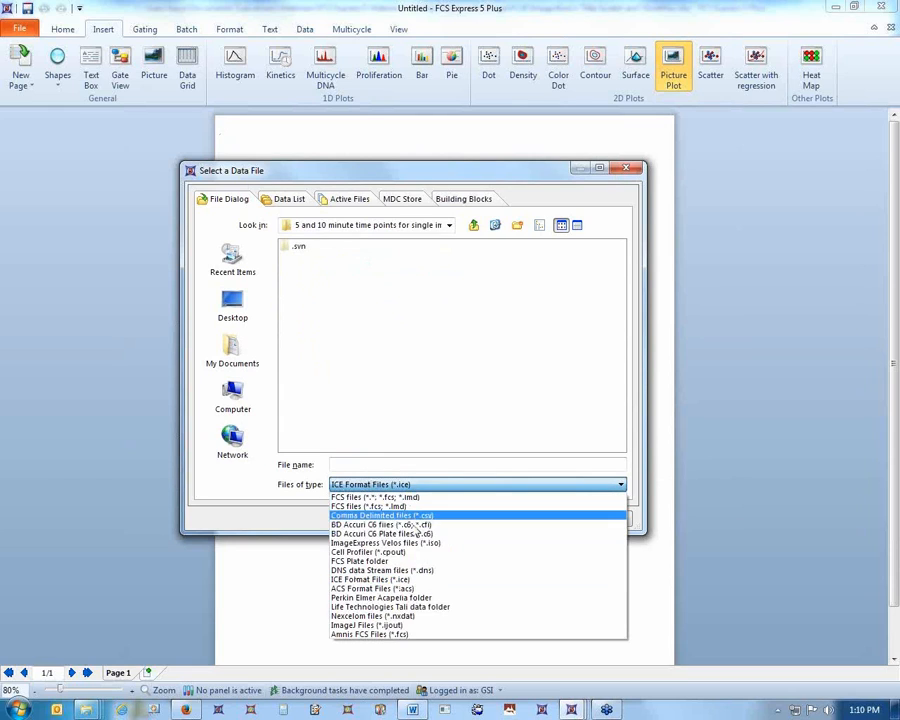
click(416, 553)
click(315, 258)
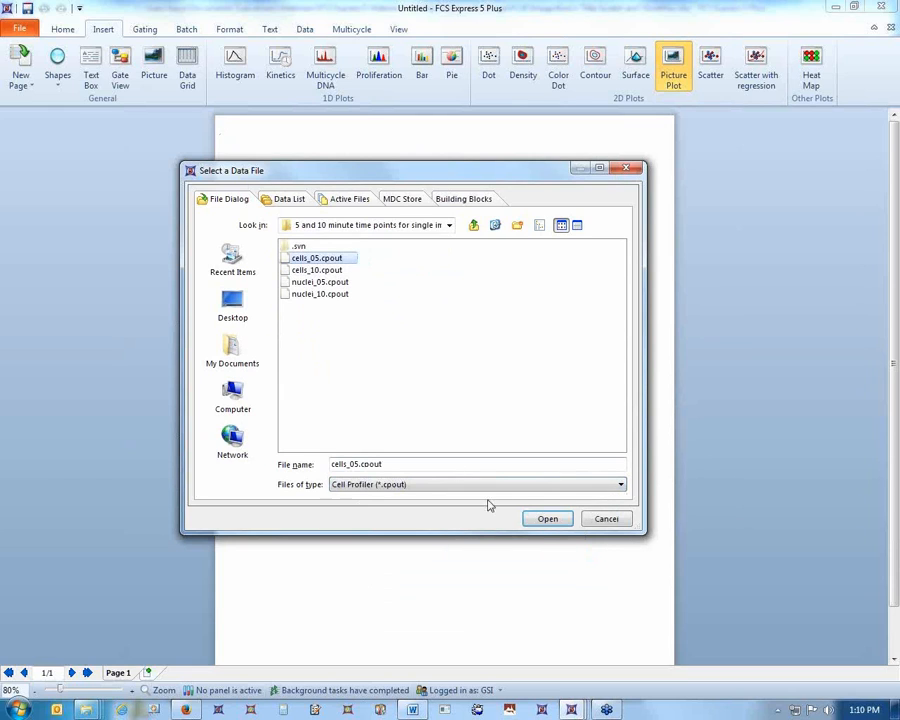
click(545, 520)
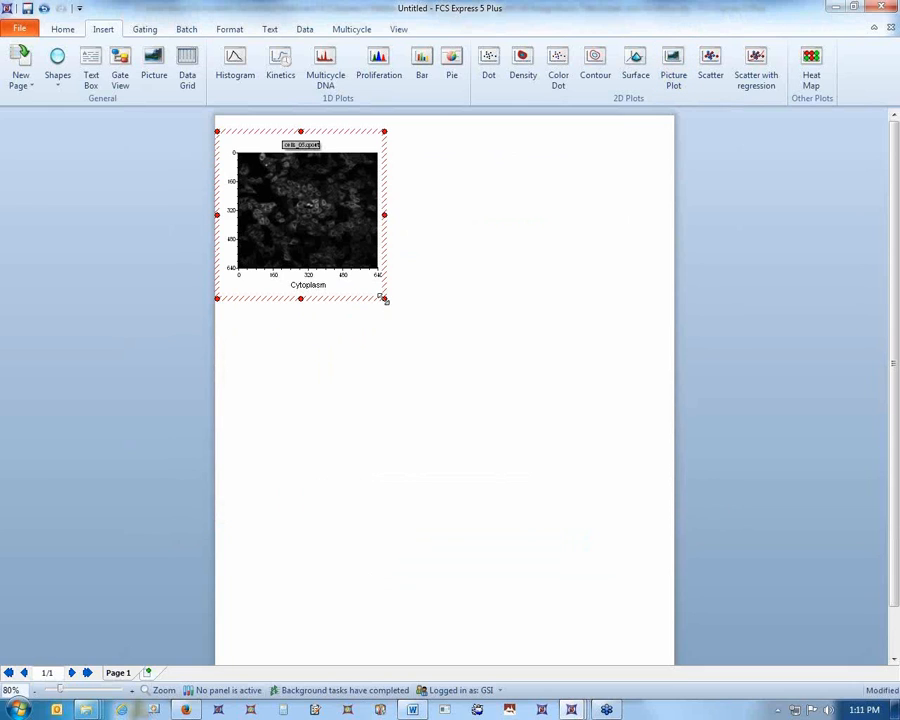
Enlarge the cells_05.cpout picture plot to about half the page's width, keeping it at the page's upper-left corner.
drag(384, 299, 474, 390)
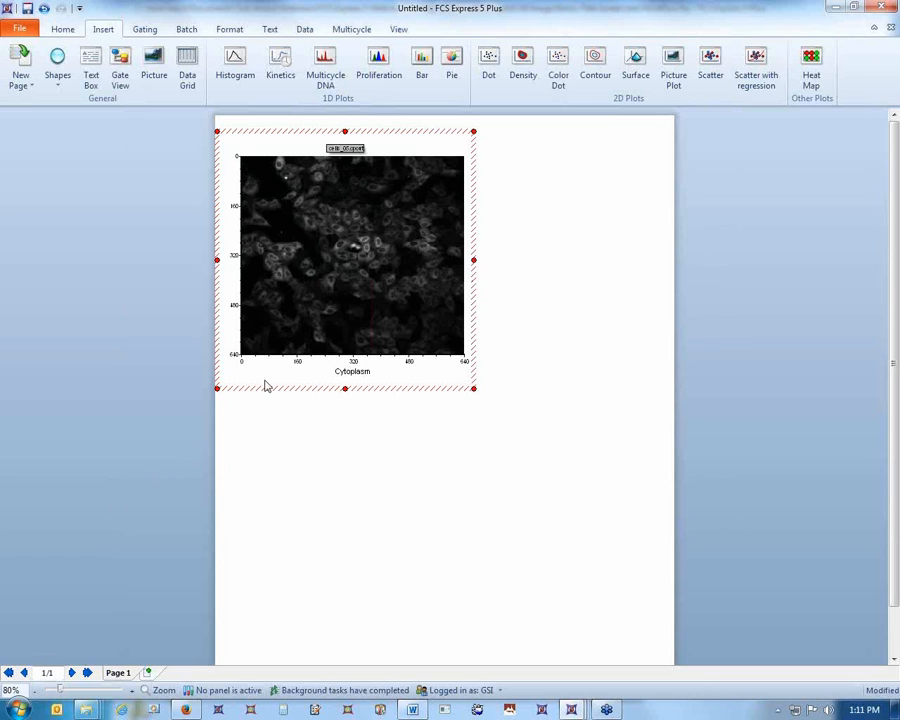
click(133, 691)
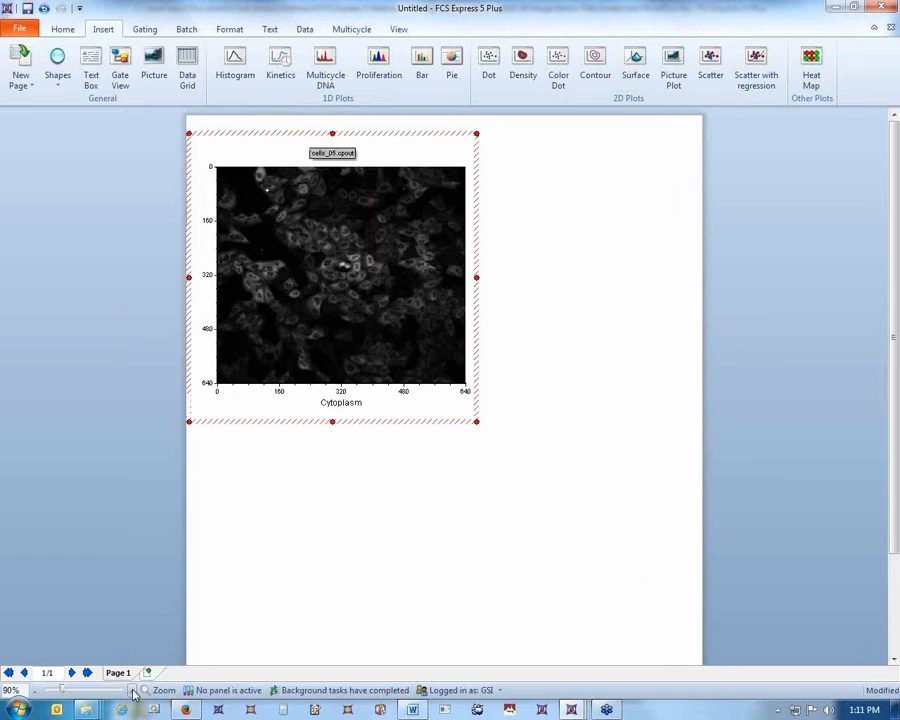
click(133, 692)
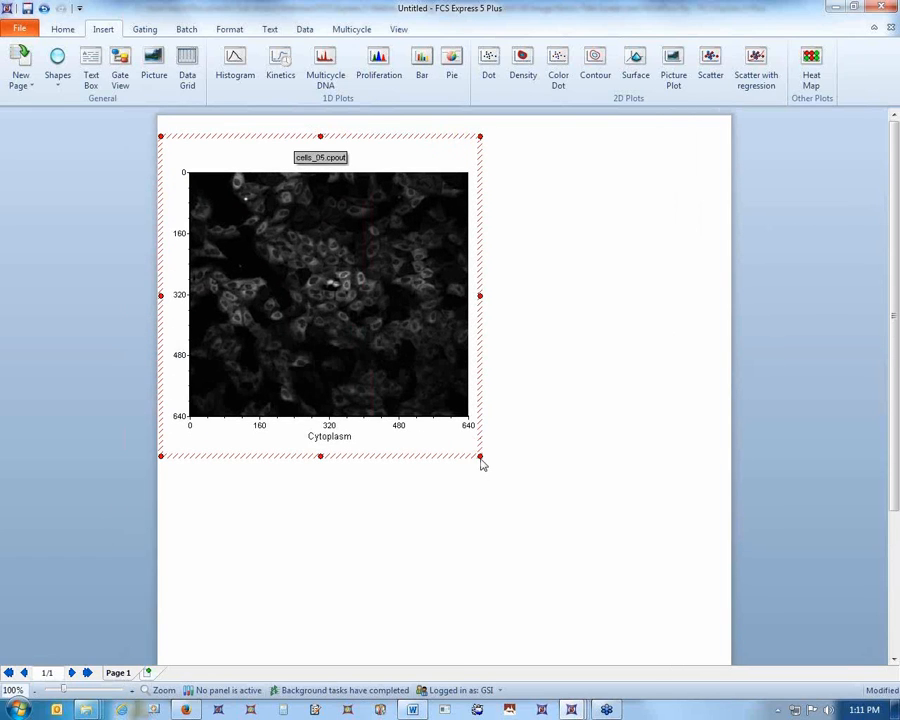
drag(481, 459, 444, 412)
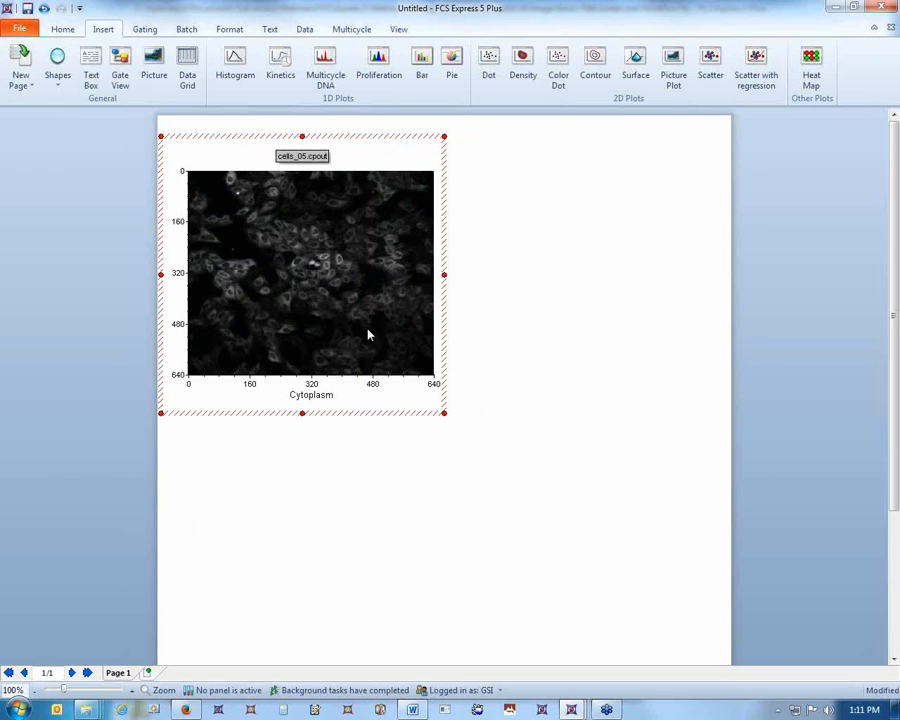
Show the Data List and move it towards the page's left edge, clear of the empty page area.
click(304, 29)
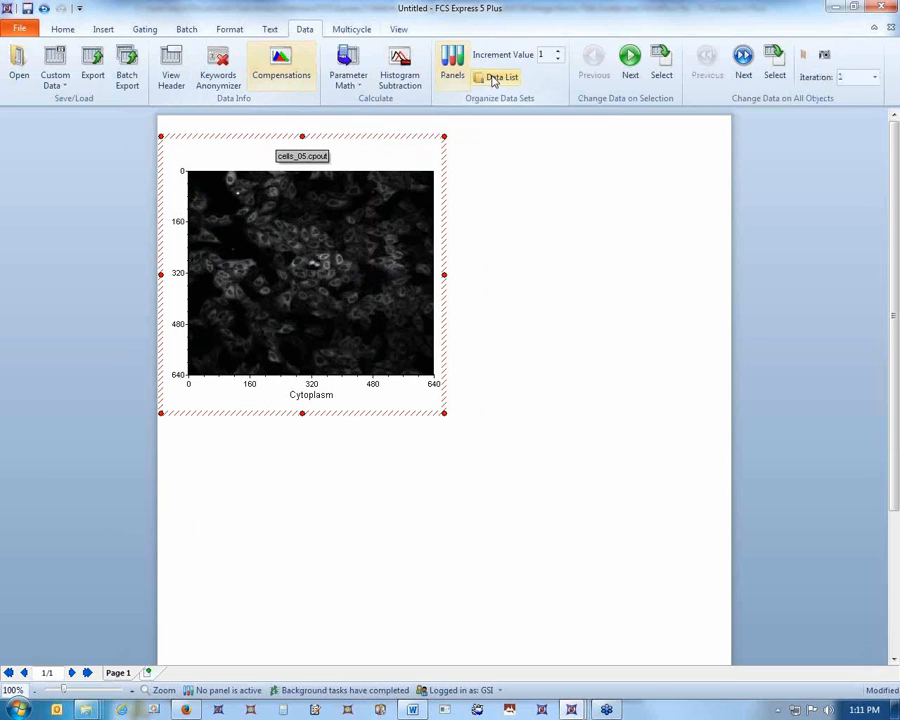
click(493, 79)
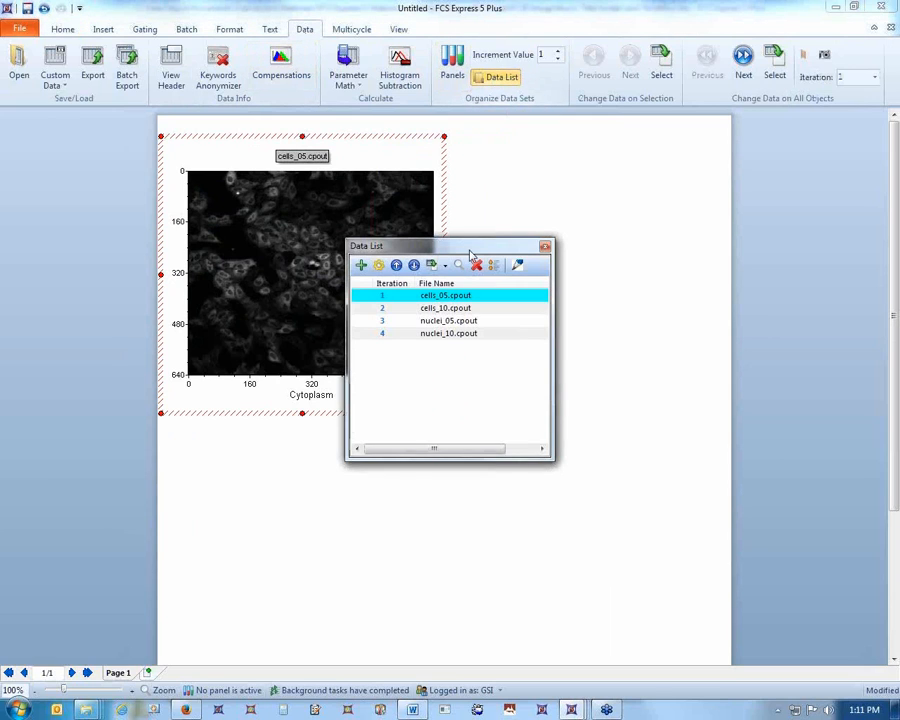
drag(222, 240, 153, 237)
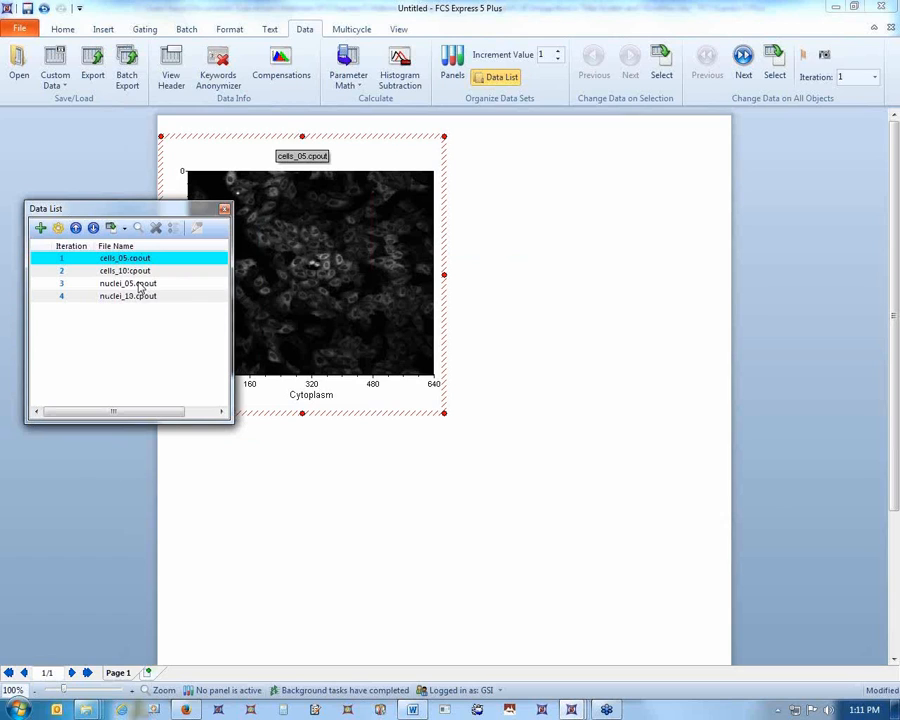
Add nuclei_05.cpout from the Data List as a Picture Plot only, right of the cells_05.cpout plot, and close the list.
click(103, 29)
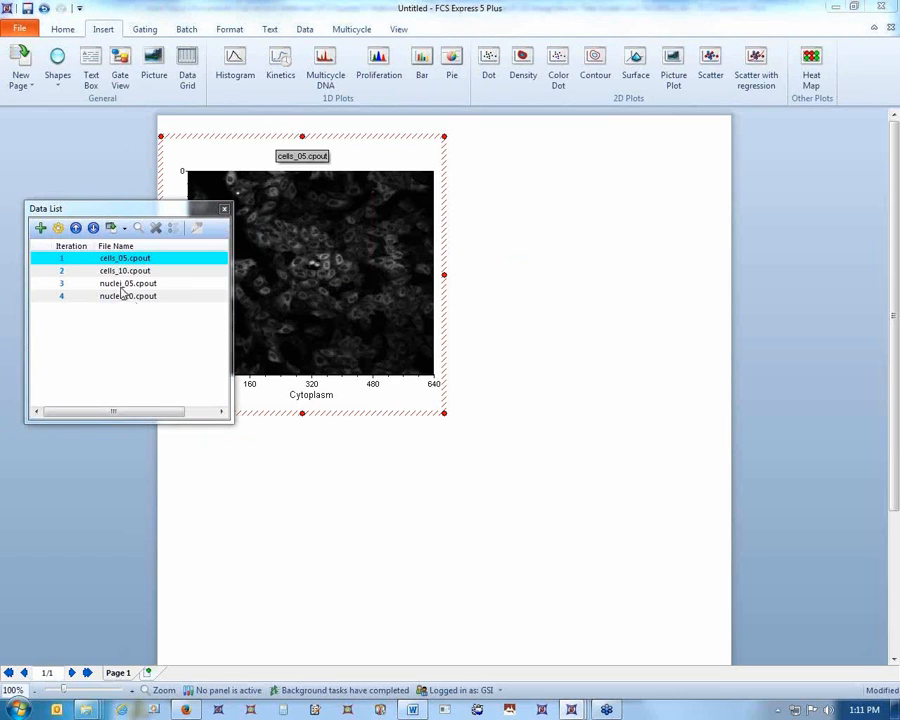
click(121, 285)
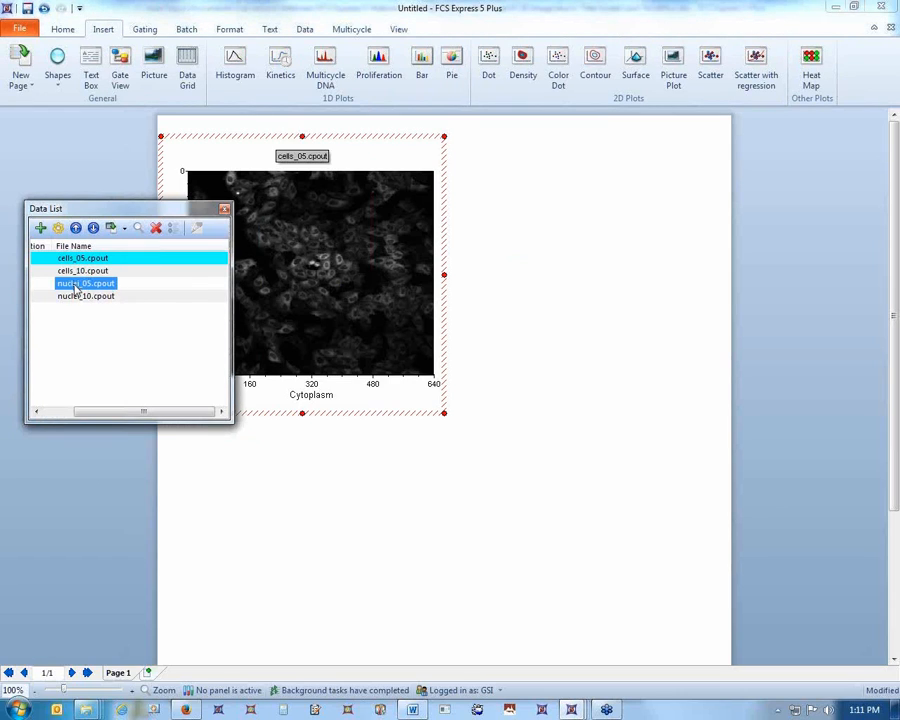
drag(75, 288, 474, 166)
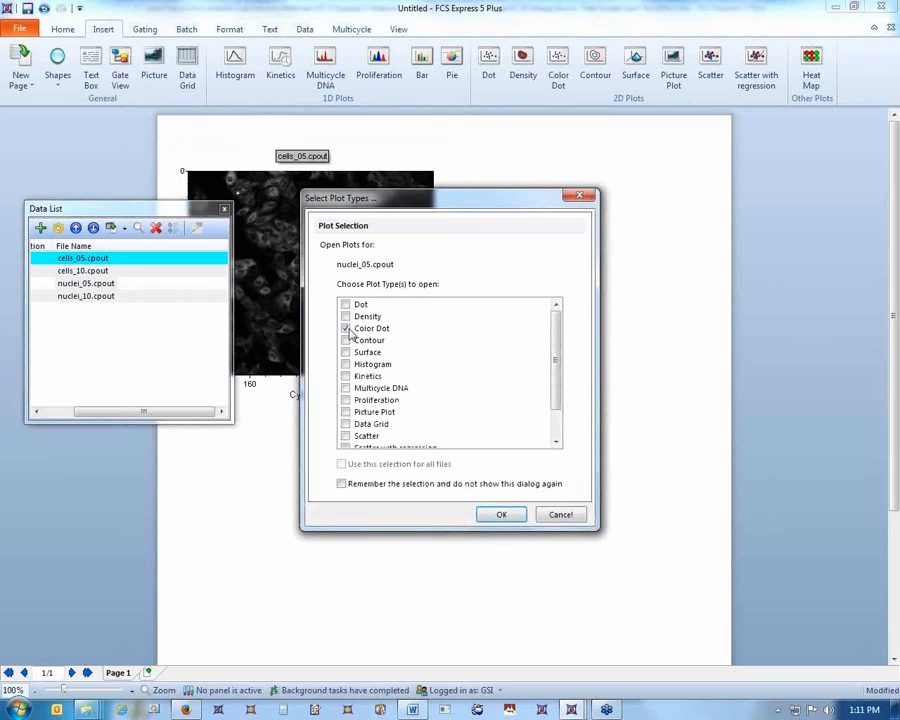
click(346, 329)
click(346, 412)
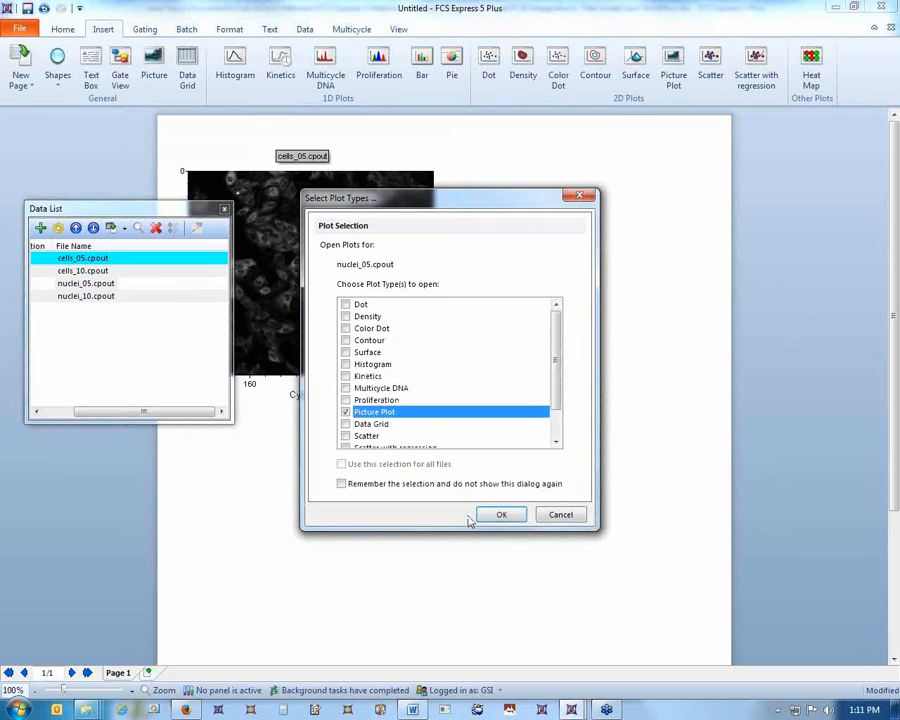
click(498, 515)
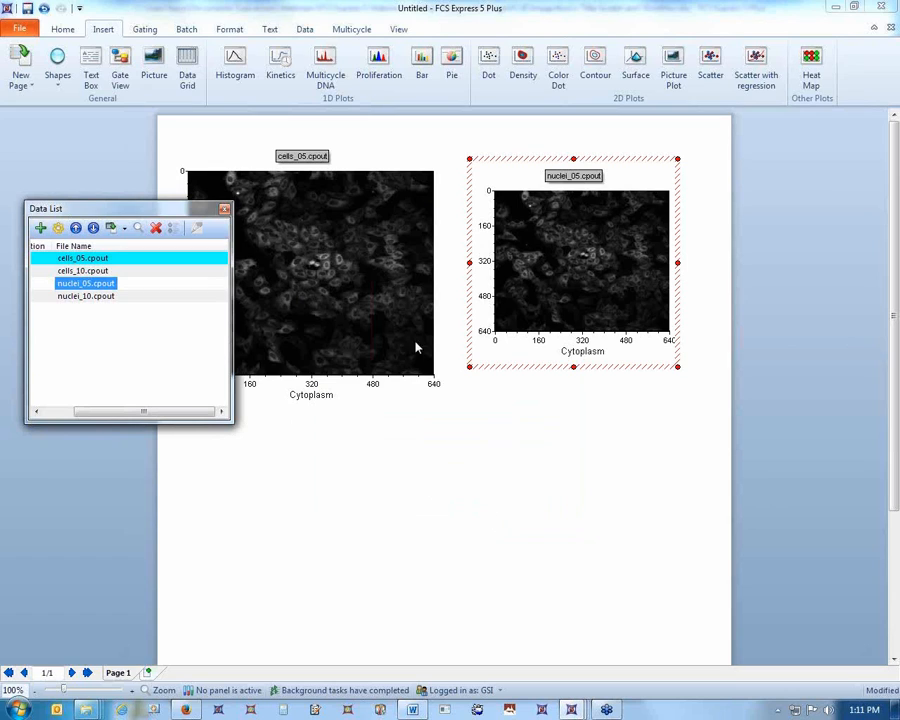
click(224, 208)
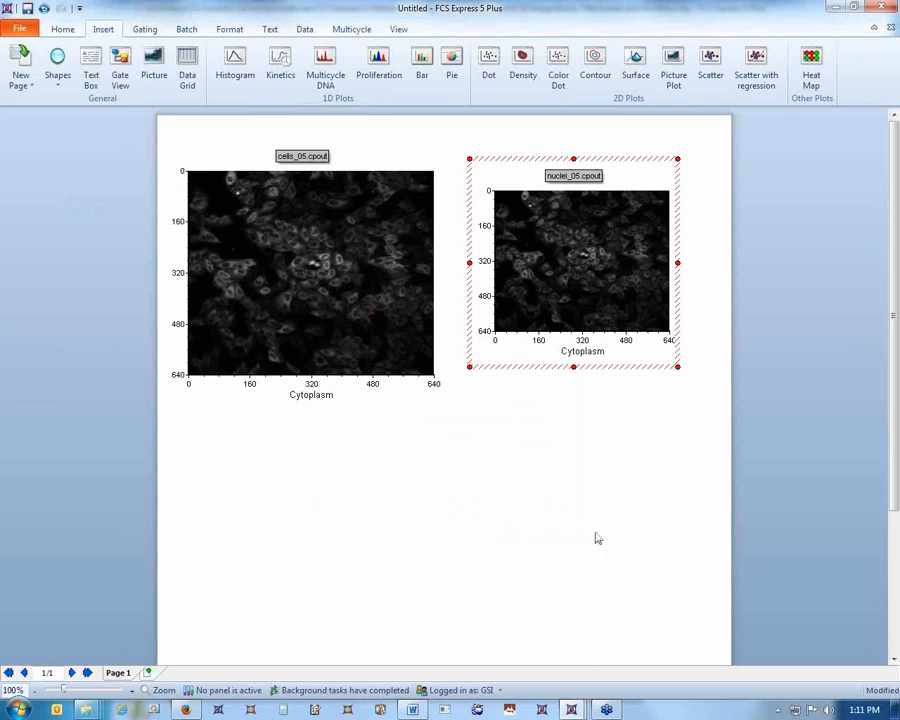
Shrink the nuclei_05.cpout plot towards its lower-right corner and the cells_05.cpout plot towards its upper-left corner.
mouse_move(529, 161)
mouse_down()
mouse_move(580, 321)
mouse_move(532, 160)
mouse_up()
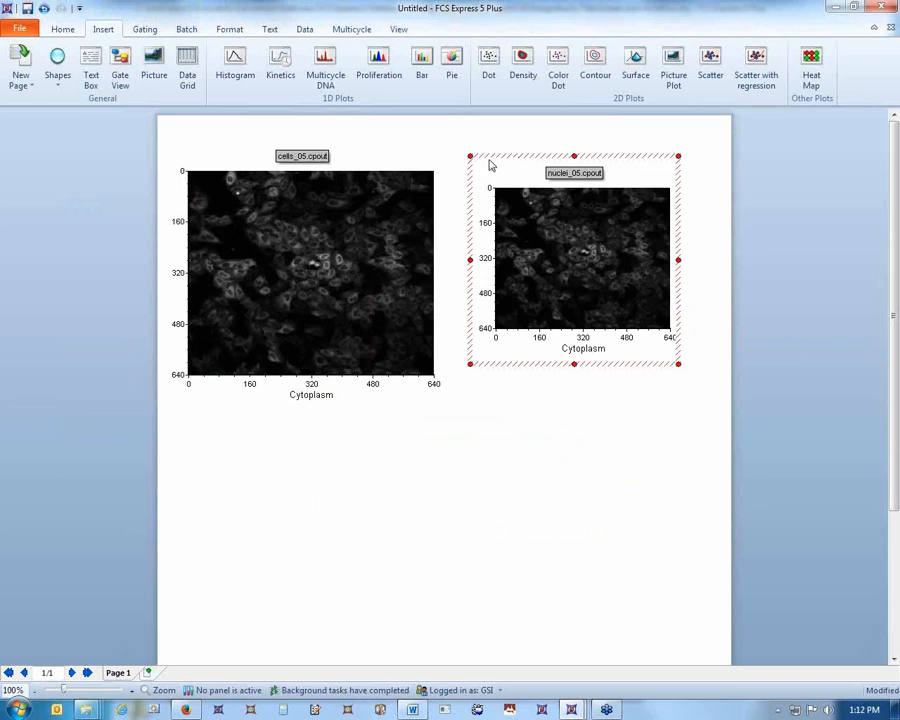
drag(466, 152, 343, 267)
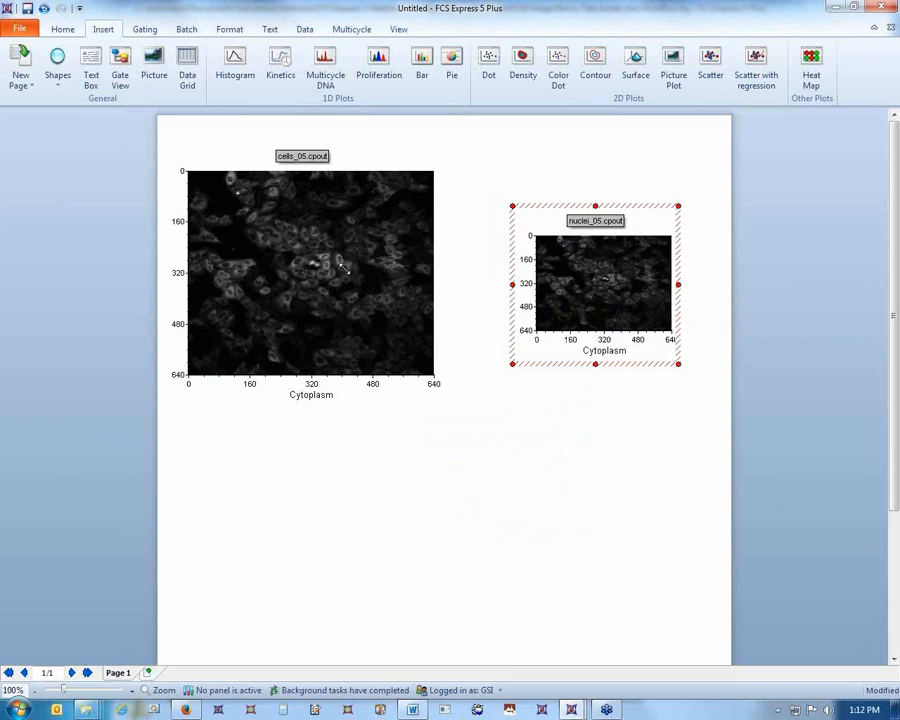
click(336, 273)
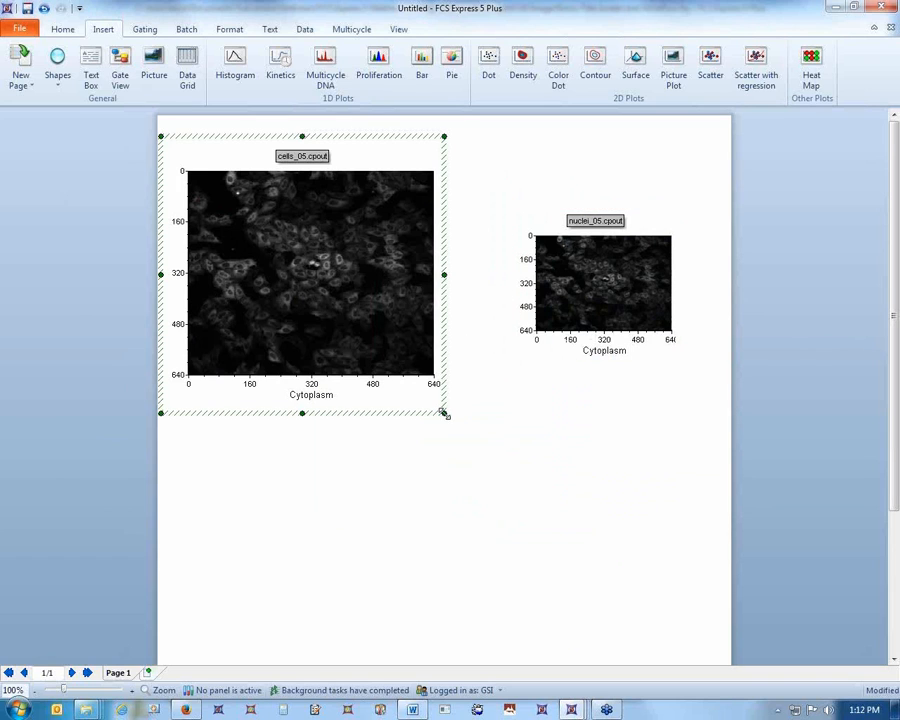
drag(385, 306, 375, 356)
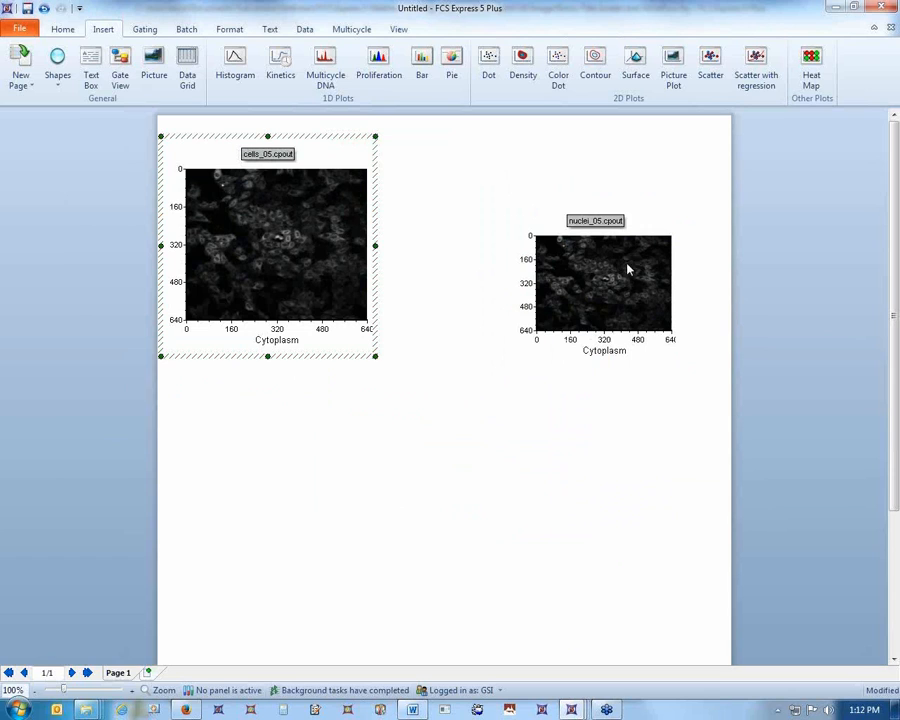
Select the nuclei_05.cpout plot together with the cells_05.cpout plot and align their top edges.
shift+click(633, 291)
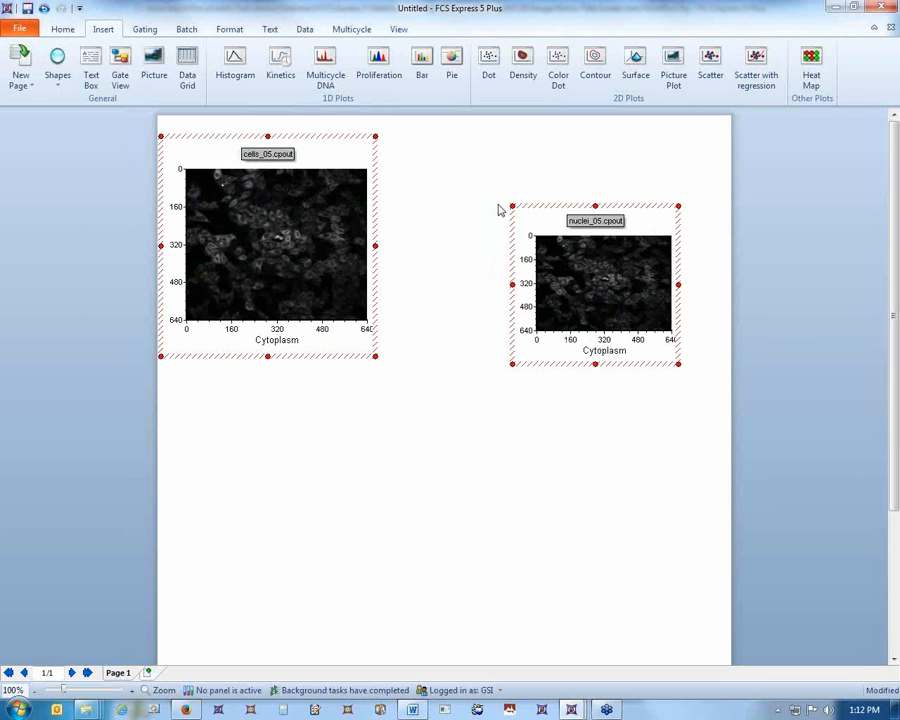
click(63, 30)
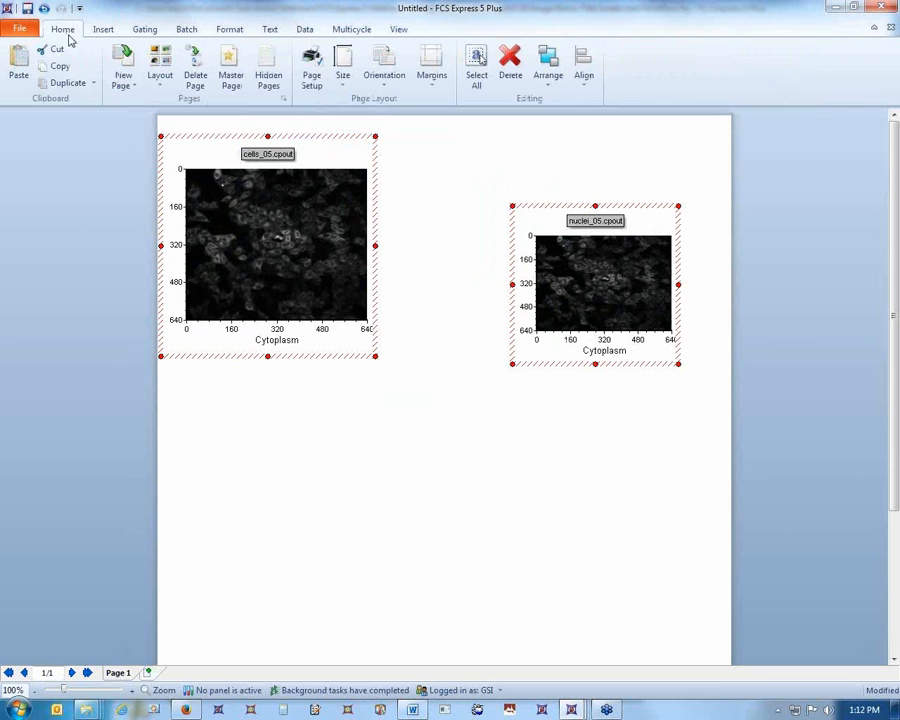
click(552, 85)
click(584, 75)
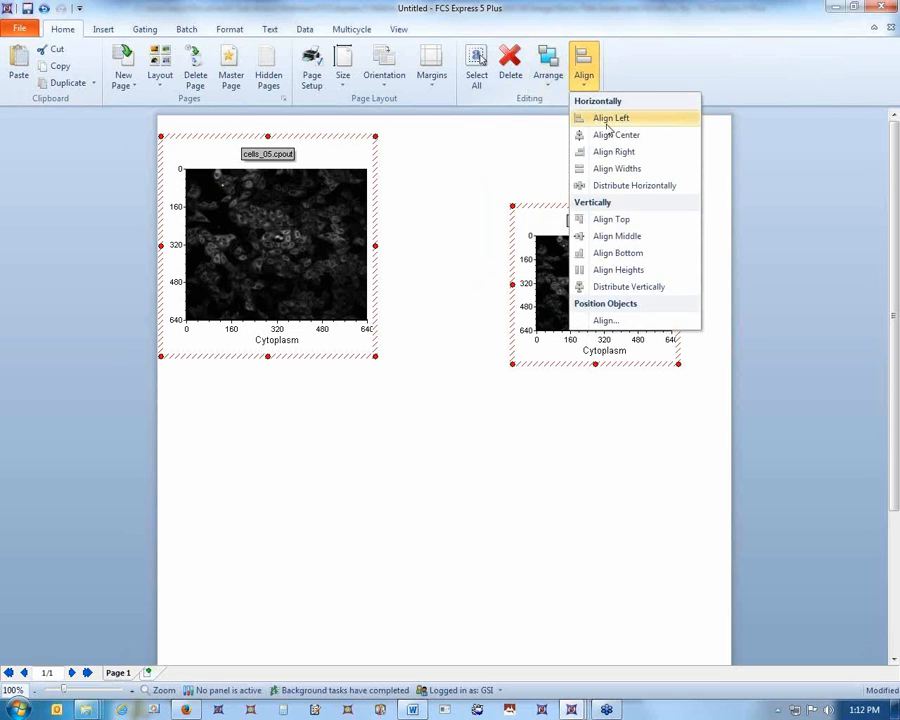
click(610, 220)
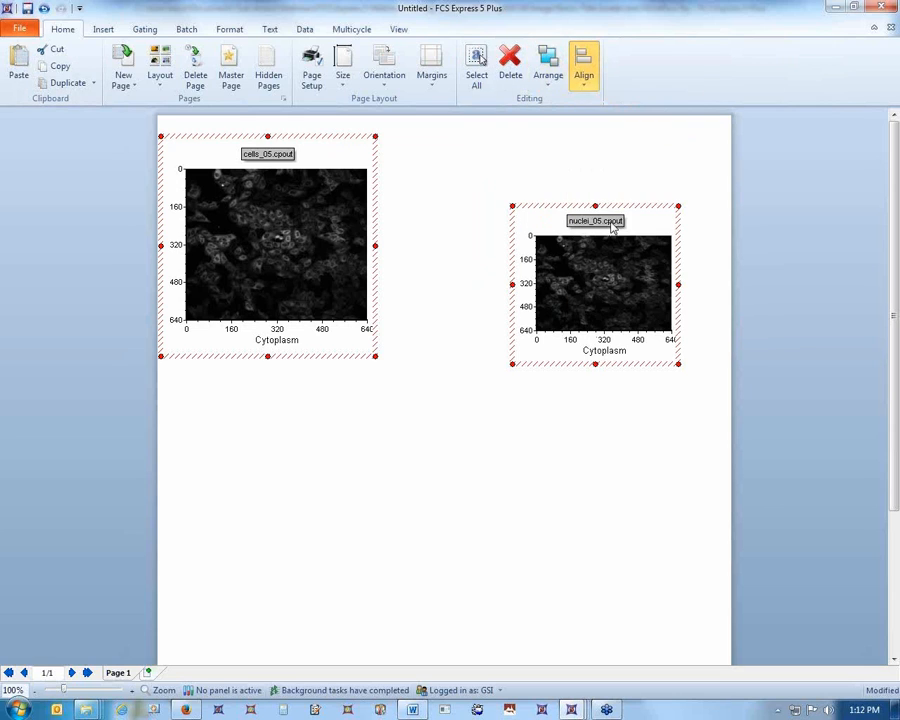
Match the heights and widths of the two selected picture plots.
click(588, 84)
click(632, 271)
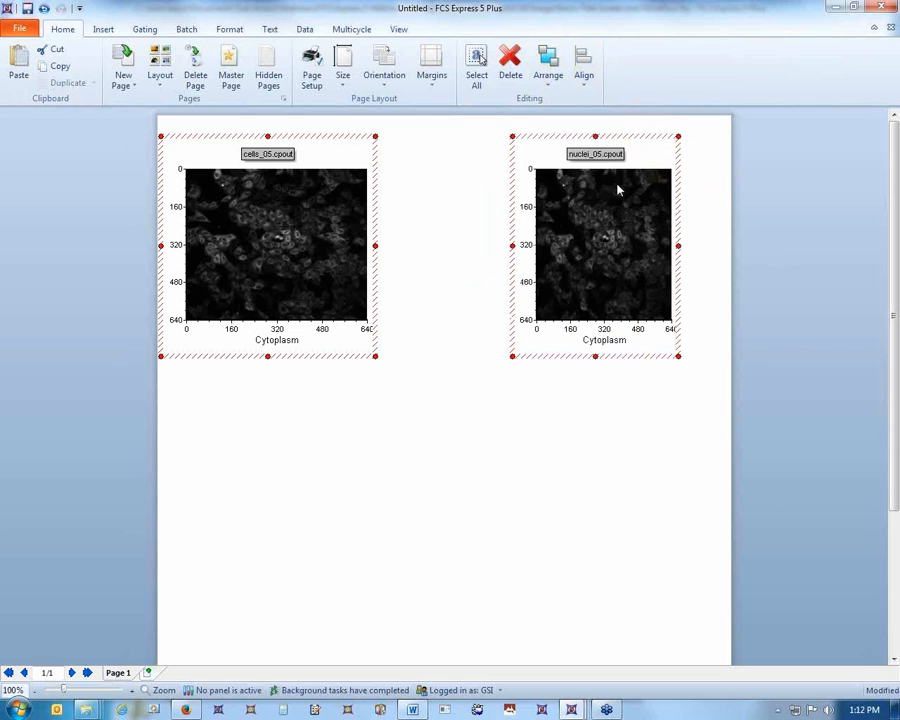
click(584, 75)
click(603, 169)
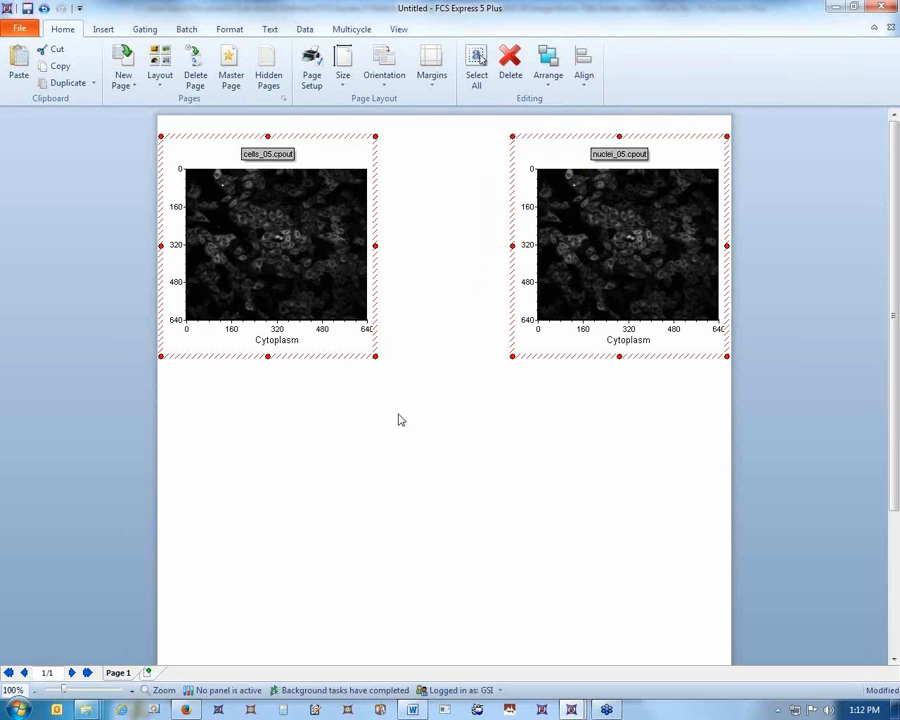
Change the image channel shown in the nuclei_05.cpout picture plot to DNA and deselect the plot.
click(633, 346)
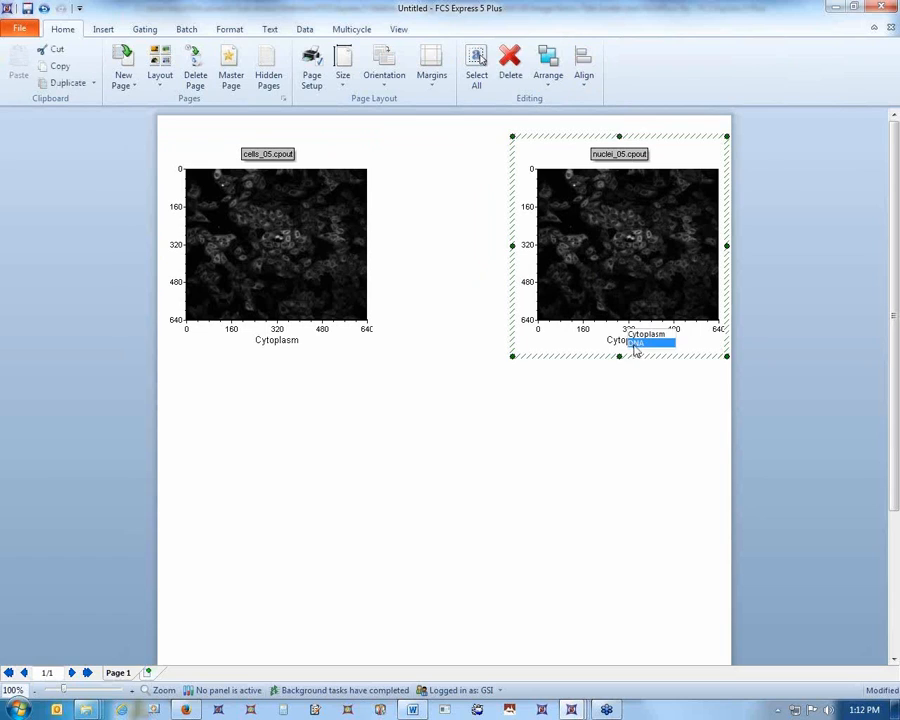
click(635, 344)
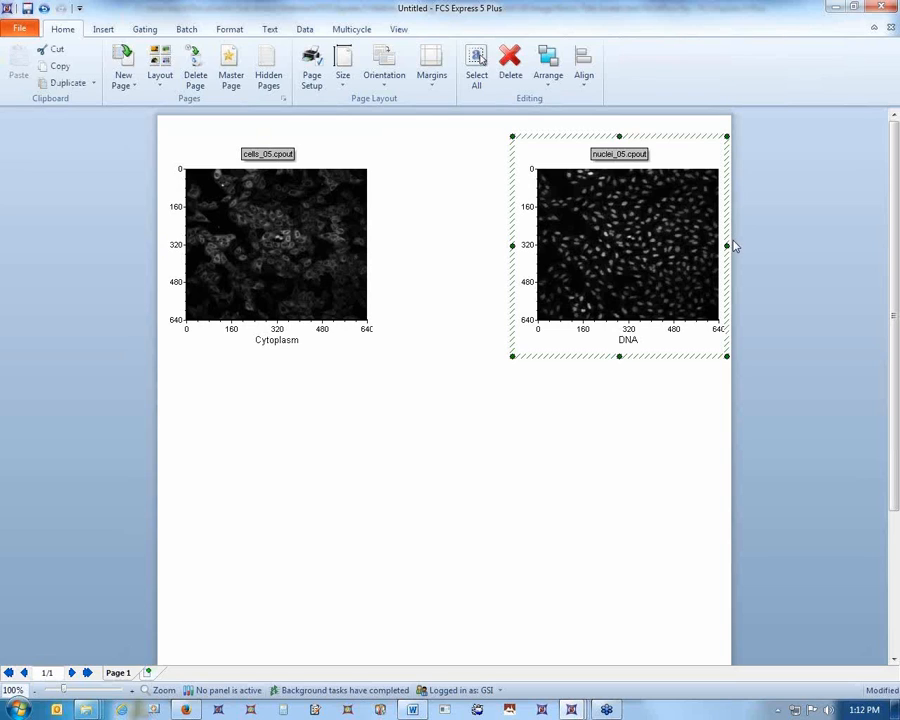
click(793, 275)
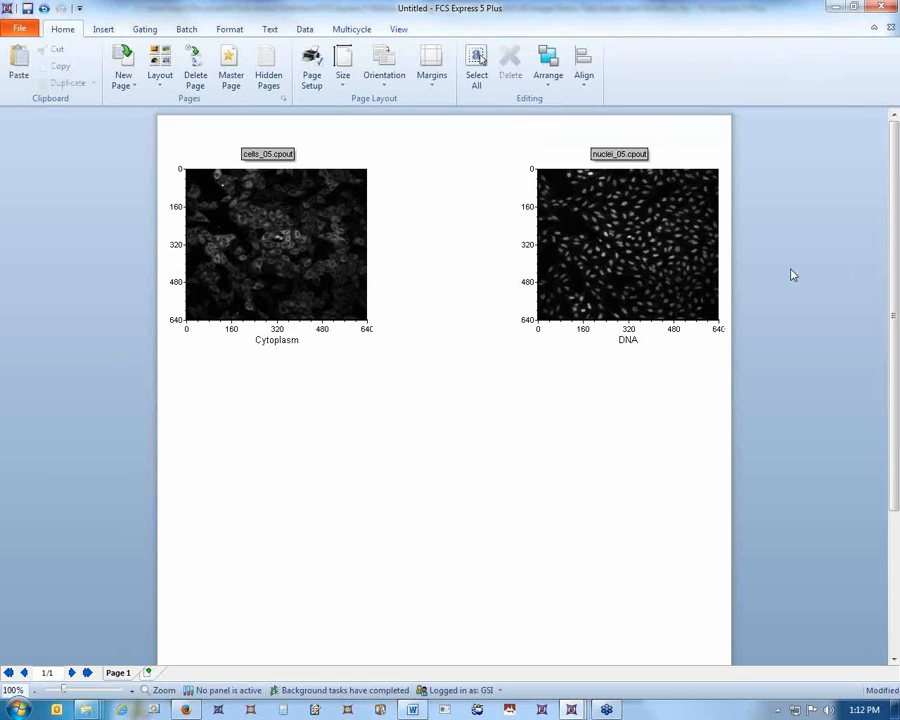
Add nuclei_05.cpout from the Data List as a Color Dot plot only, below the nuclei picture plot.
click(304, 29)
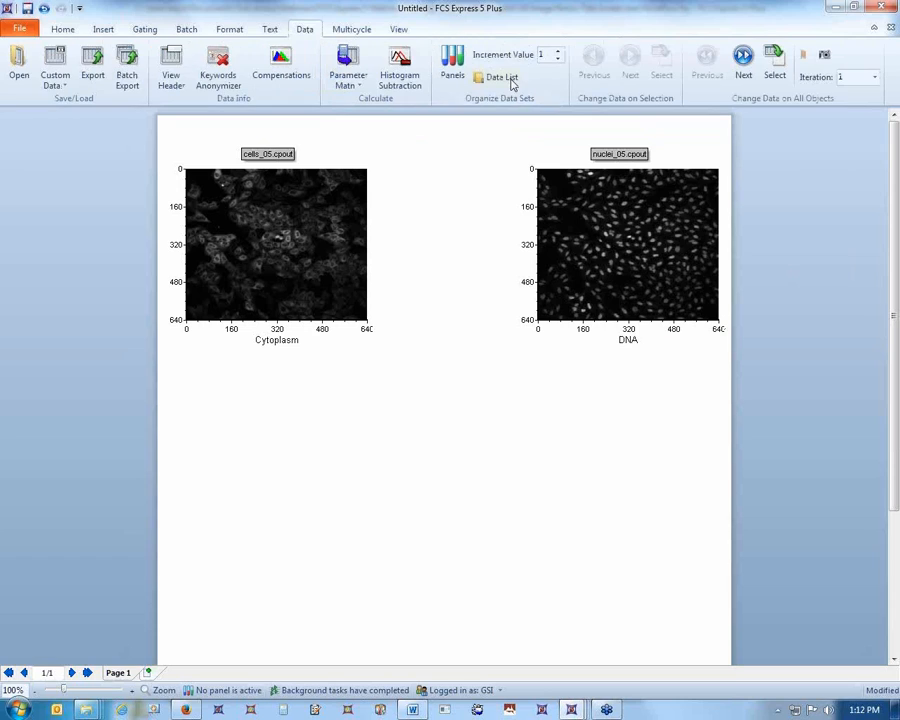
click(502, 78)
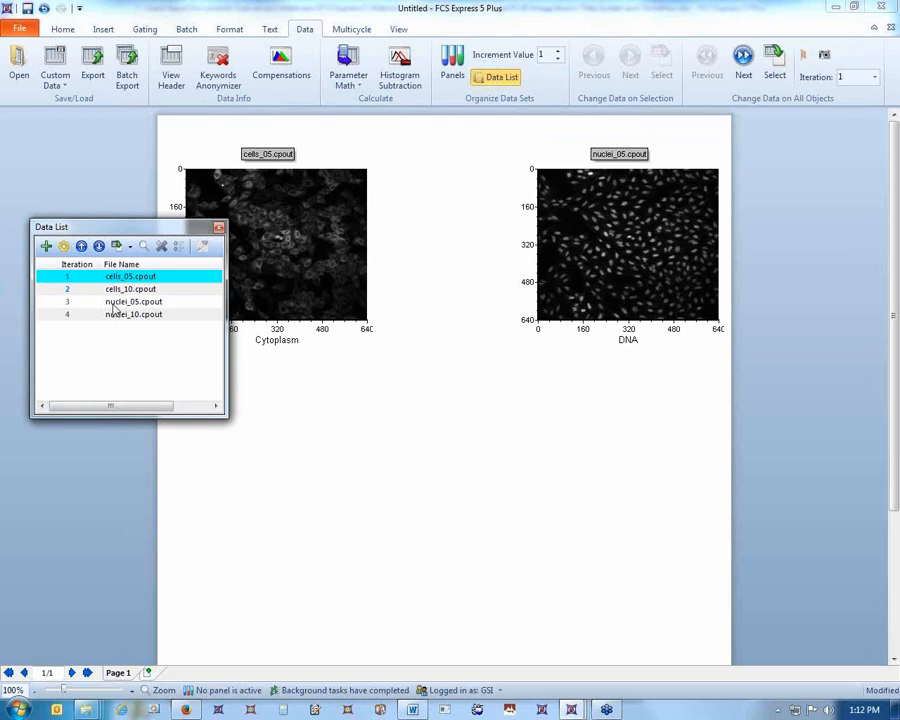
drag(115, 307, 537, 373)
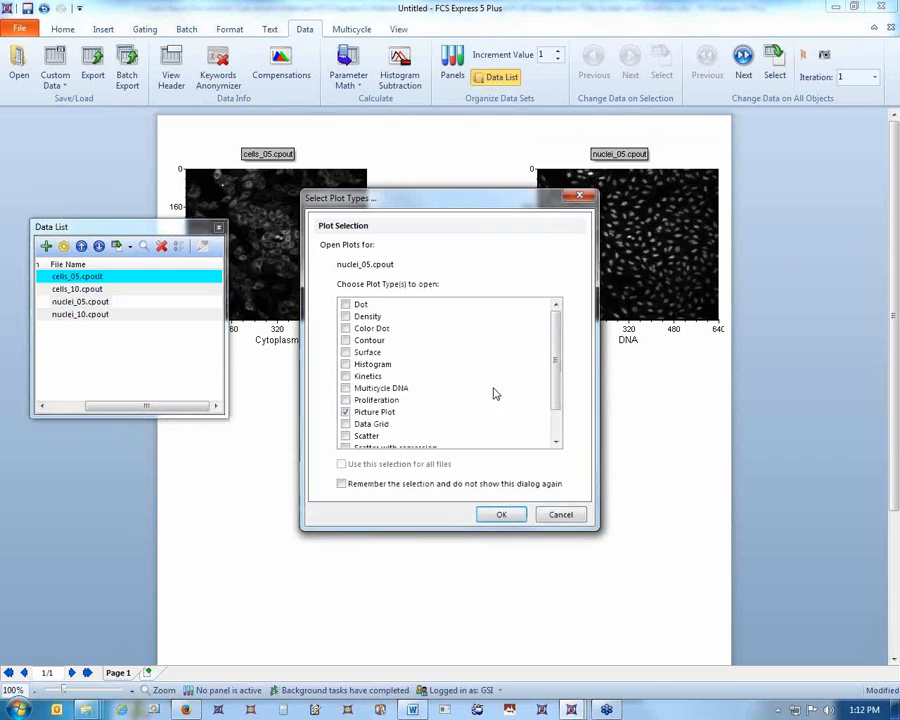
click(345, 412)
click(345, 328)
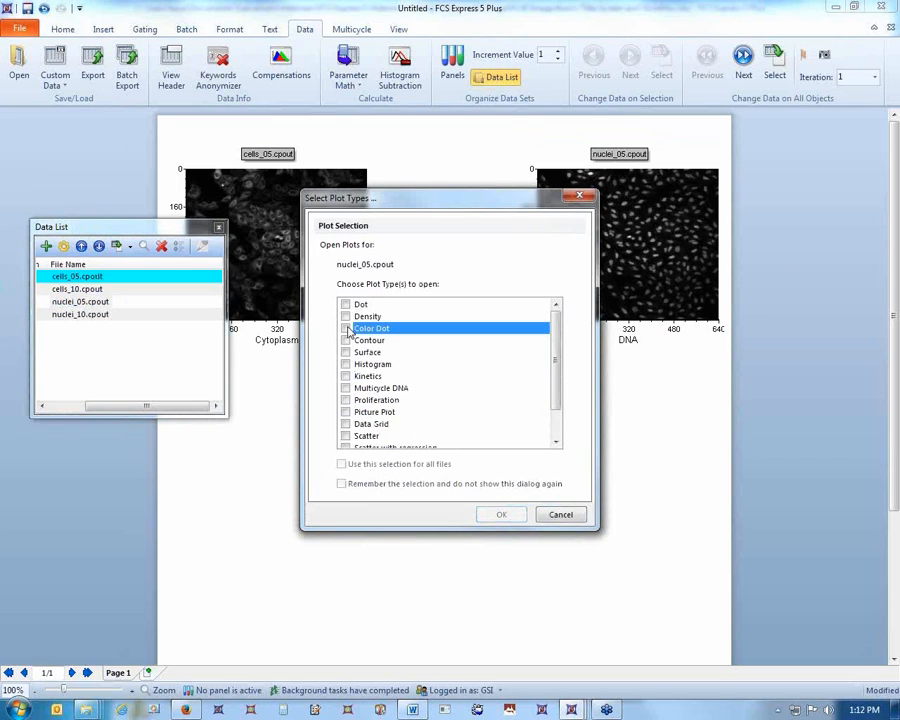
click(502, 514)
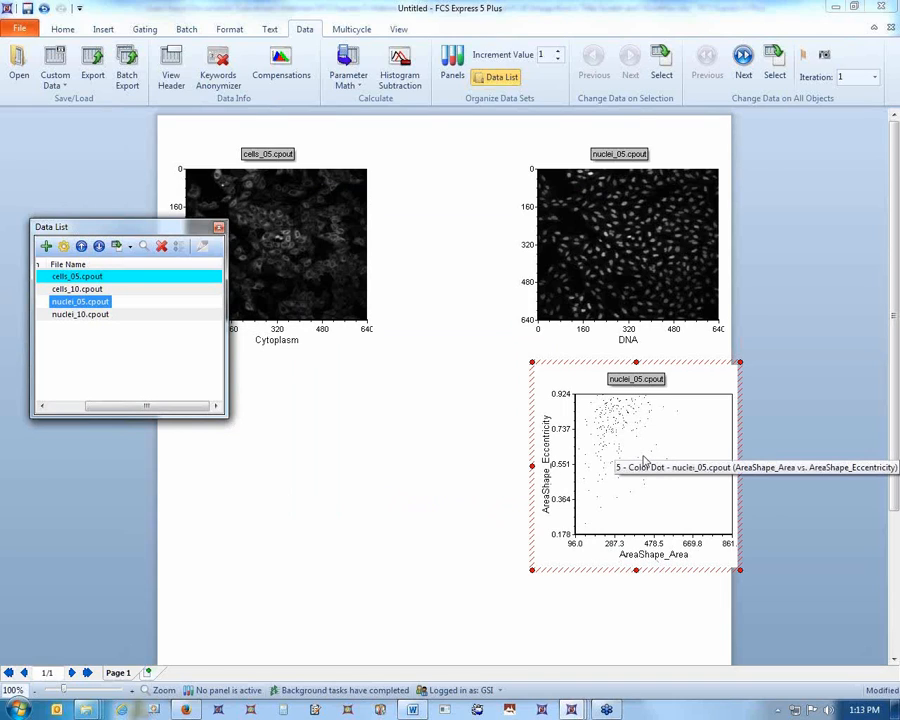
Set the Color Dot plot's overlay Y parameter to Intensity_IntegratedIntensity_DNA and preview it, with the formatting window moved clear of the plot.
right_click(590, 403)
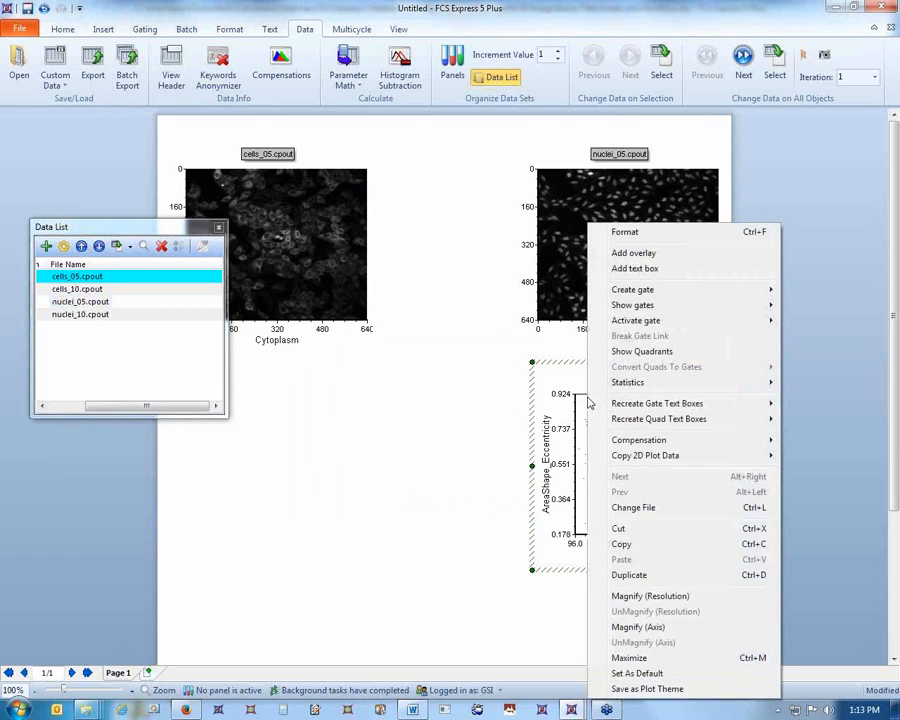
click(669, 233)
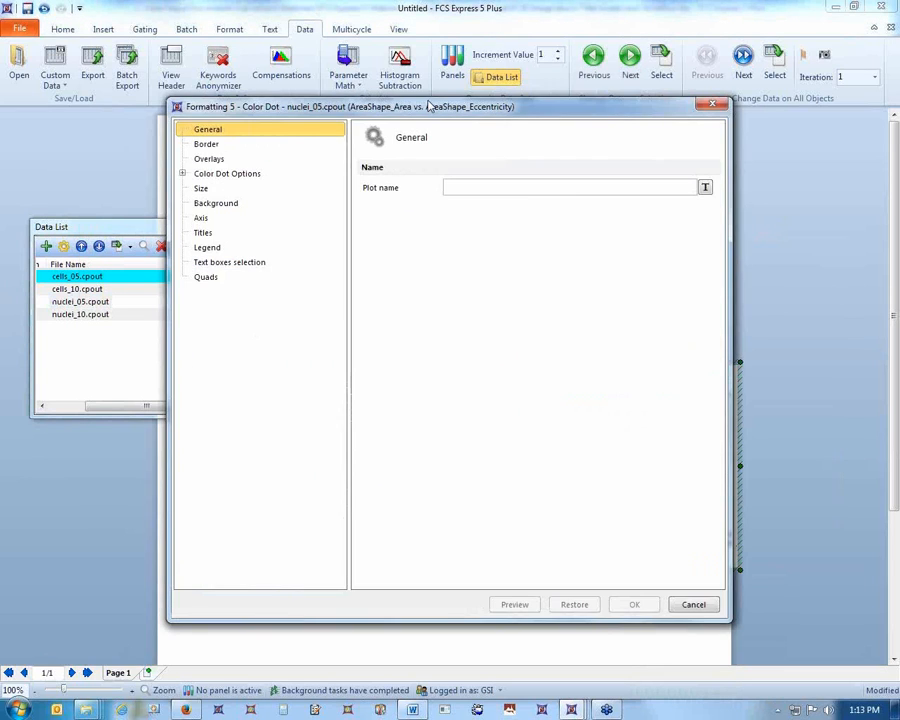
drag(428, 104, 250, 64)
click(30, 119)
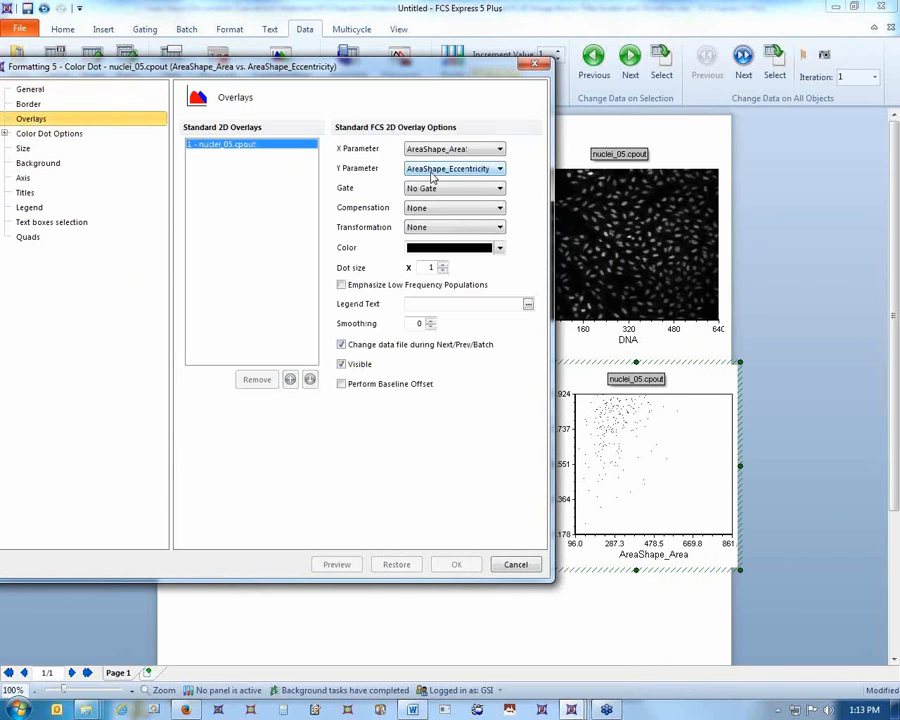
click(433, 170)
scroll(575, 237, down, 7)
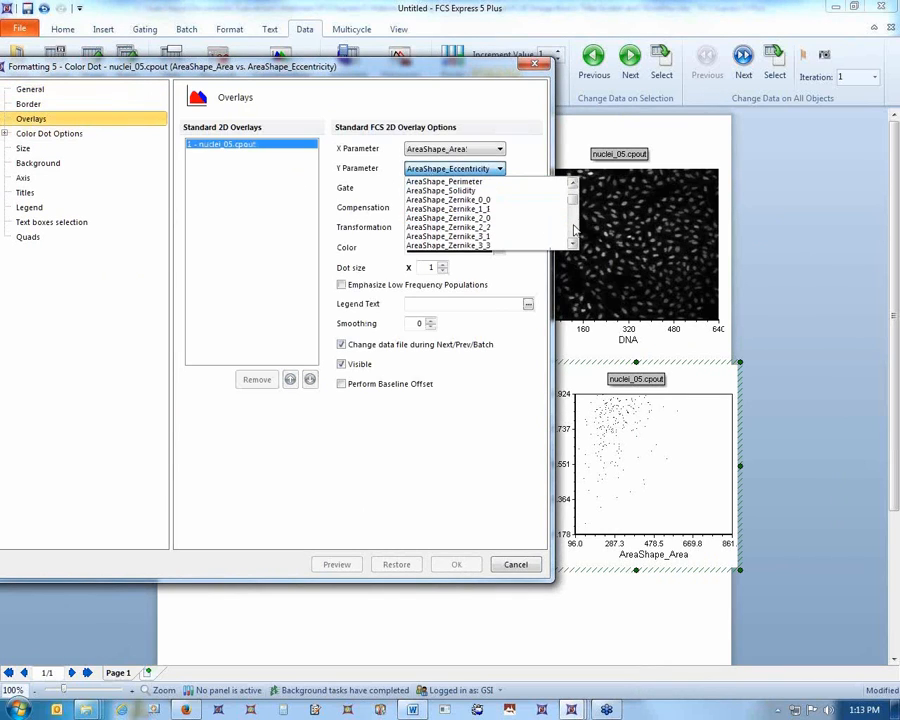
scroll(575, 237, down, 8)
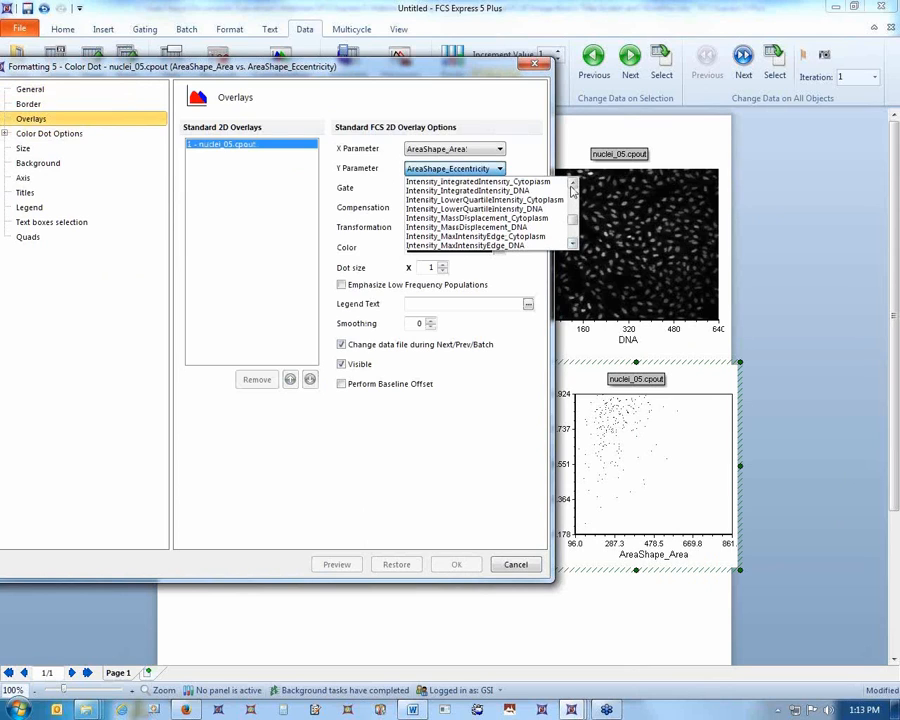
click(528, 191)
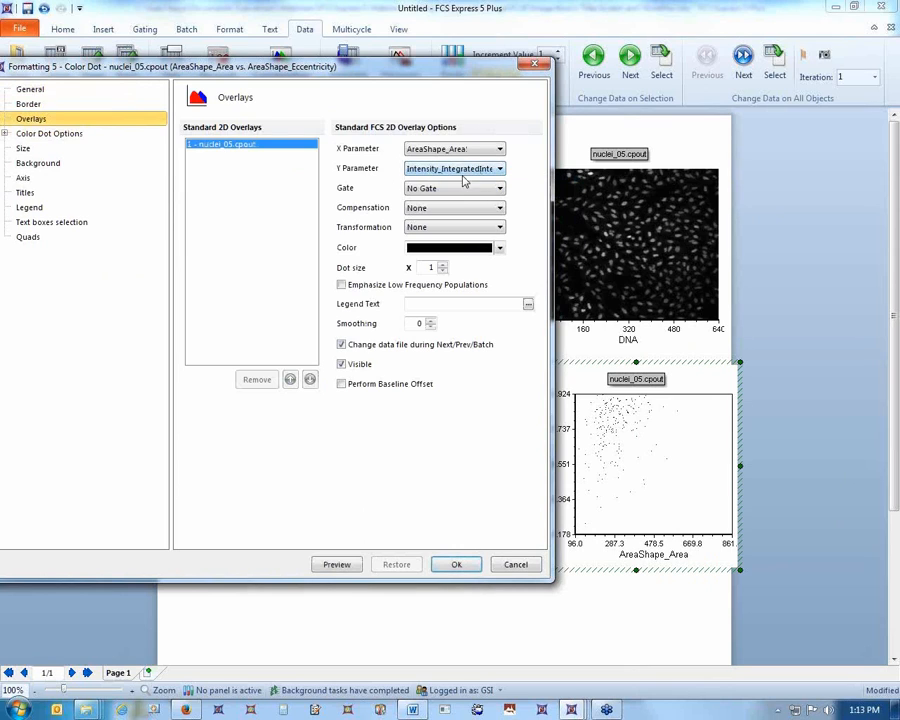
click(338, 565)
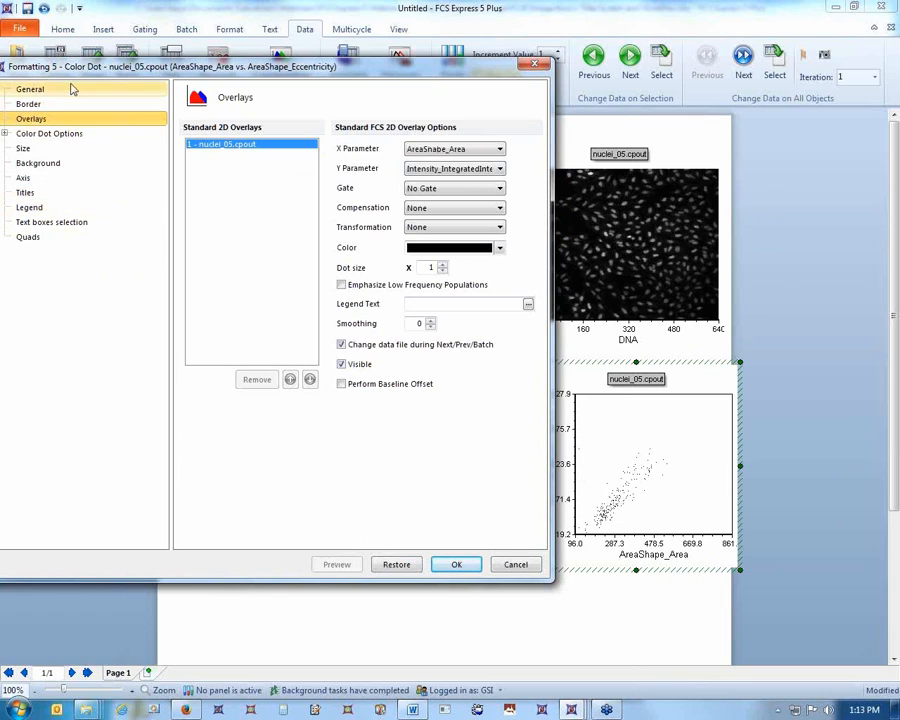
Replace the Color Dot plot's header title text with "my nuclear plot".
click(22, 193)
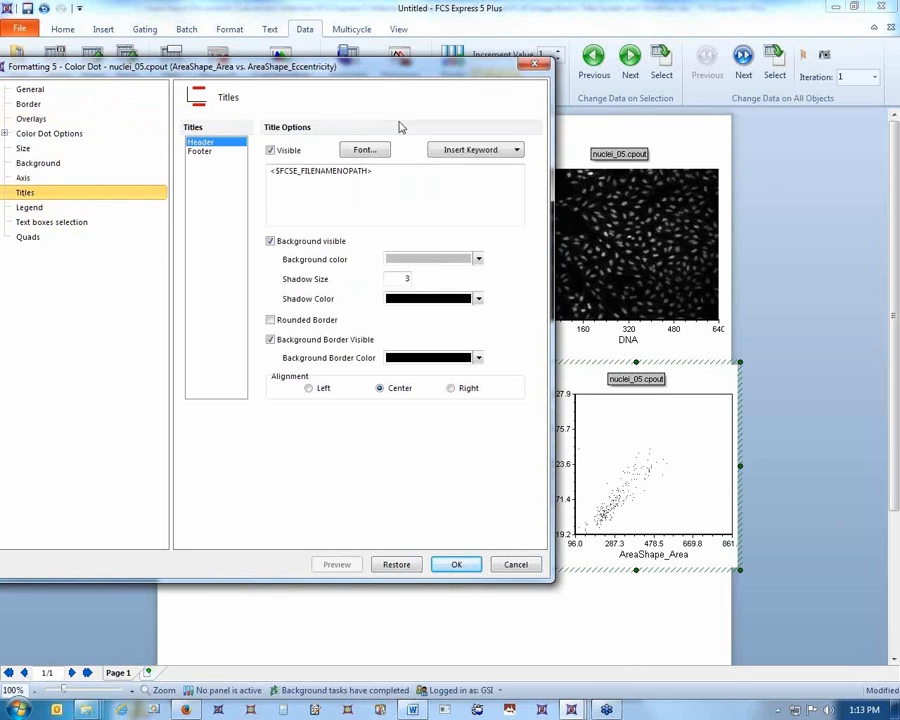
drag(374, 173, 208, 156)
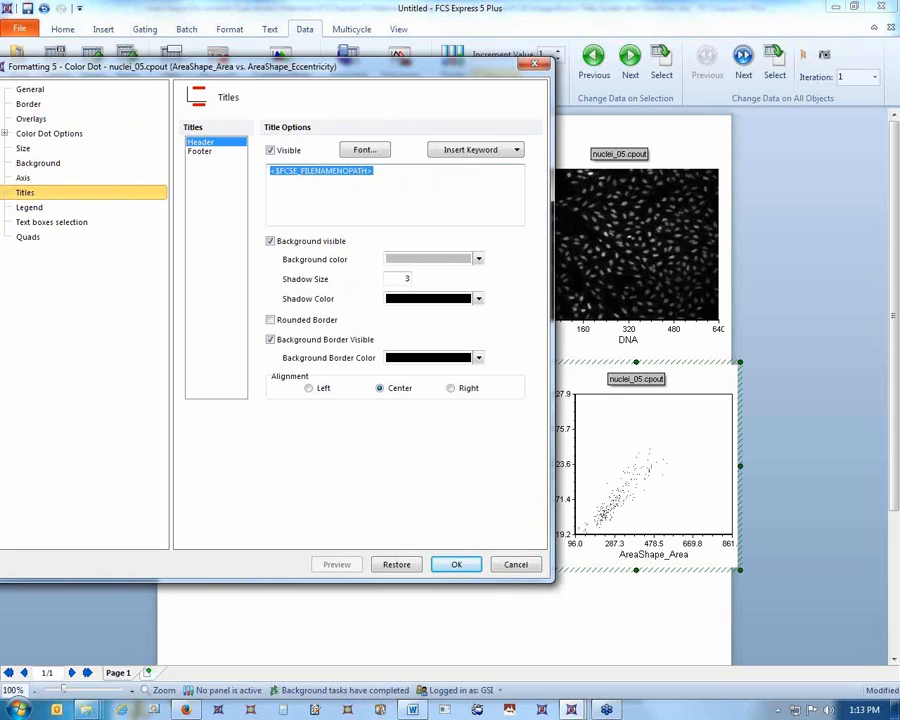
text(my nuclear plot)
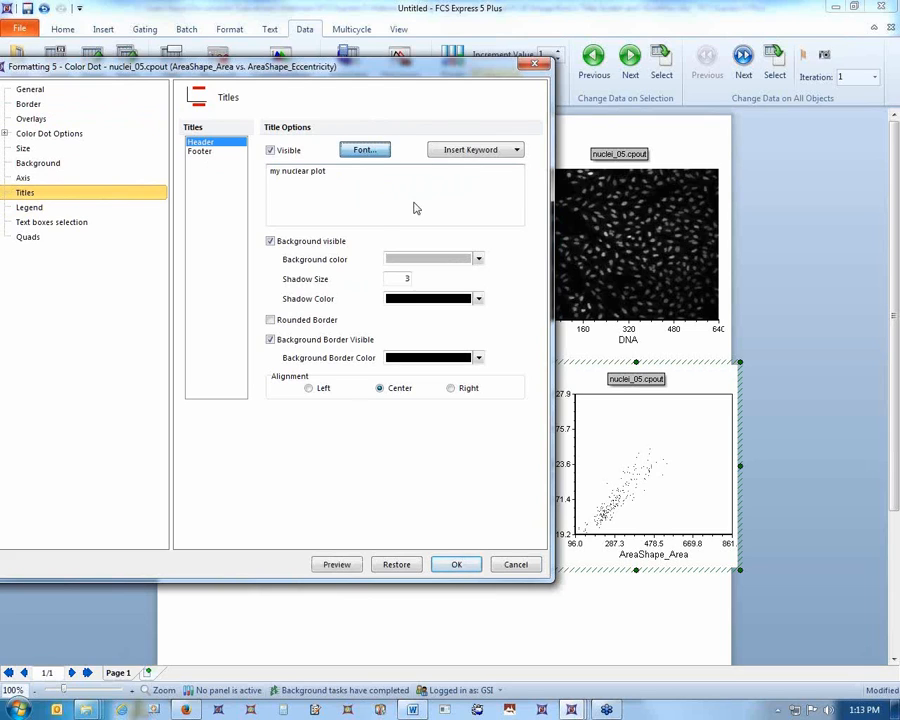
Format the header title in green Bauhaus 93, size 18, hide its background border, and preview the changes.
click(507, 259)
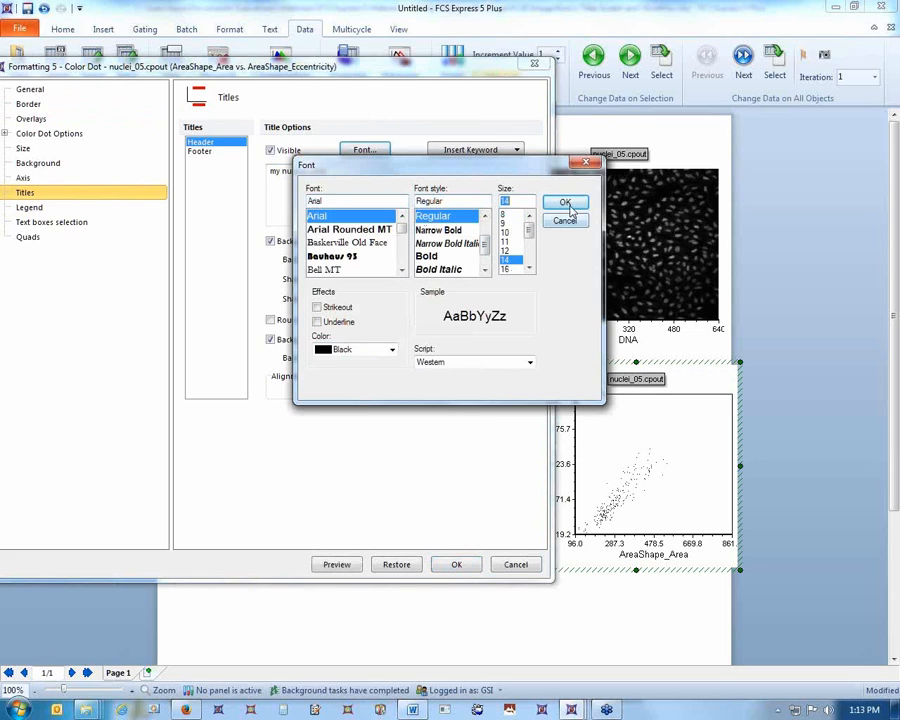
click(345, 256)
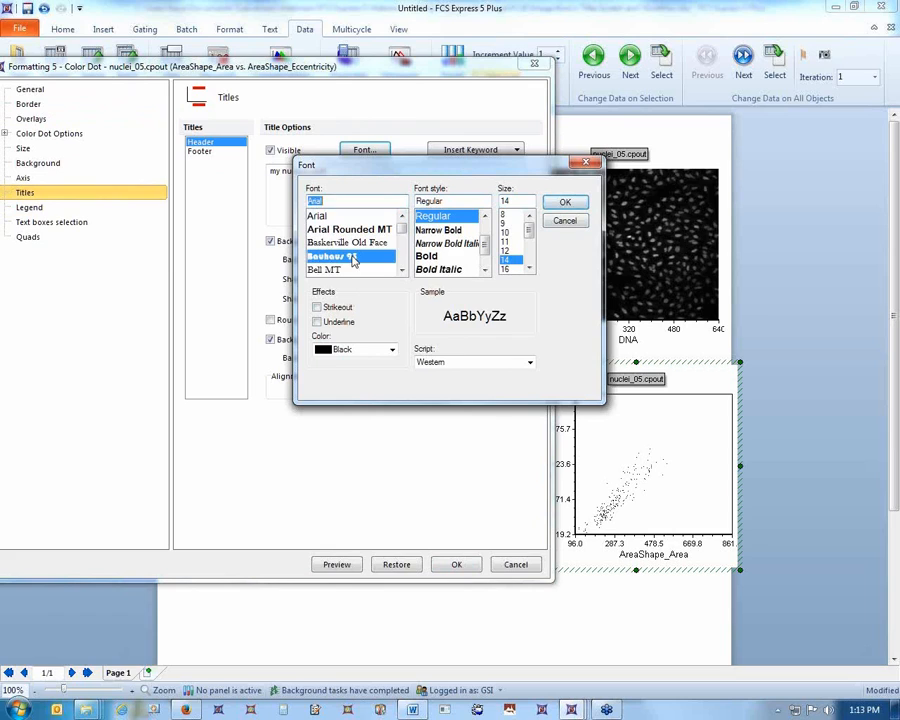
click(393, 349)
click(352, 372)
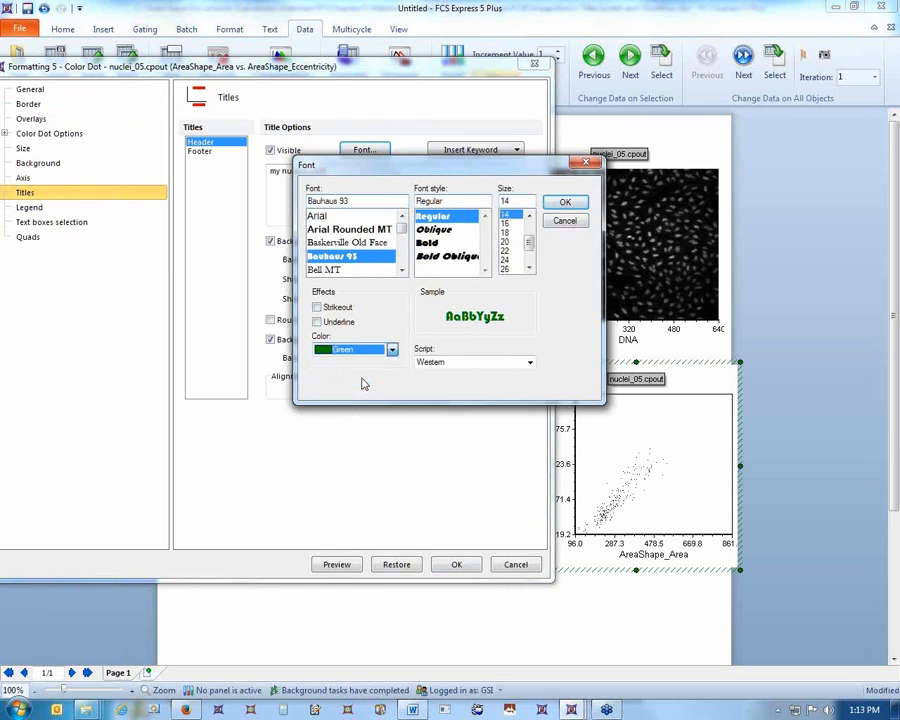
click(509, 232)
click(565, 205)
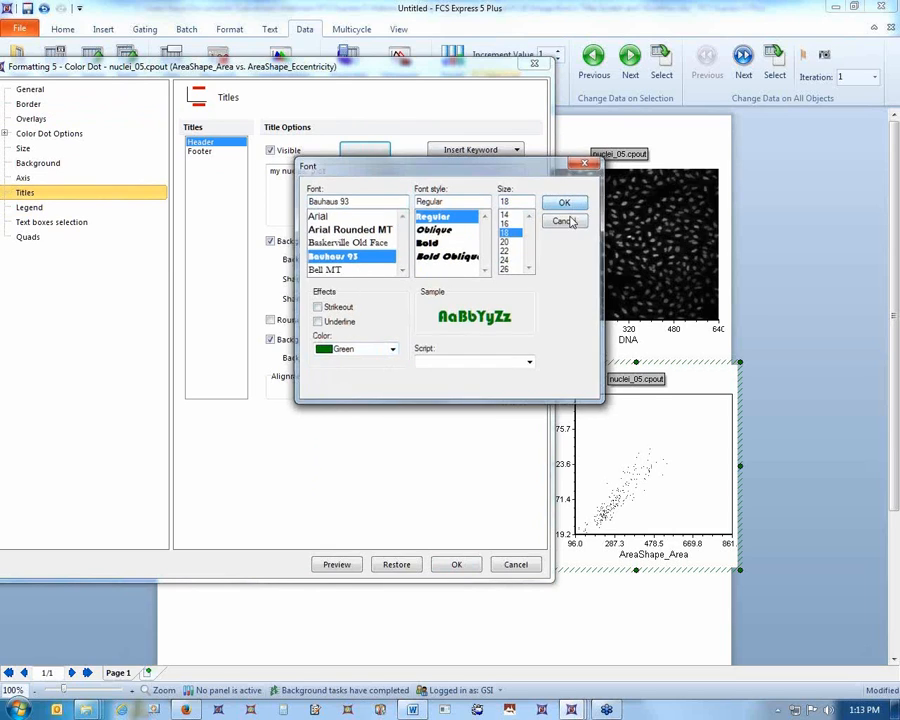
click(343, 565)
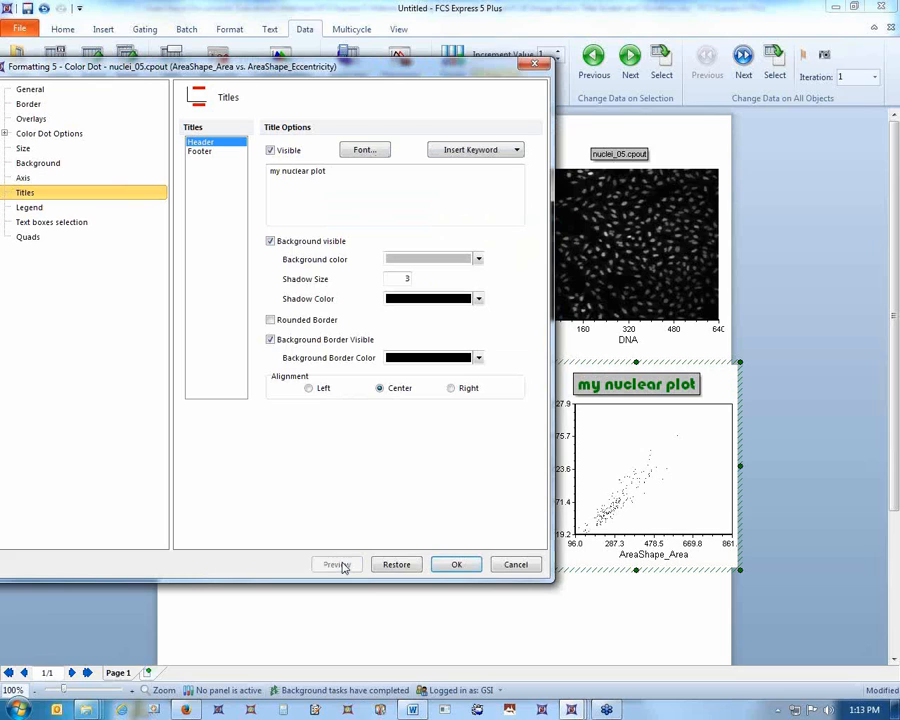
click(270, 340)
click(341, 565)
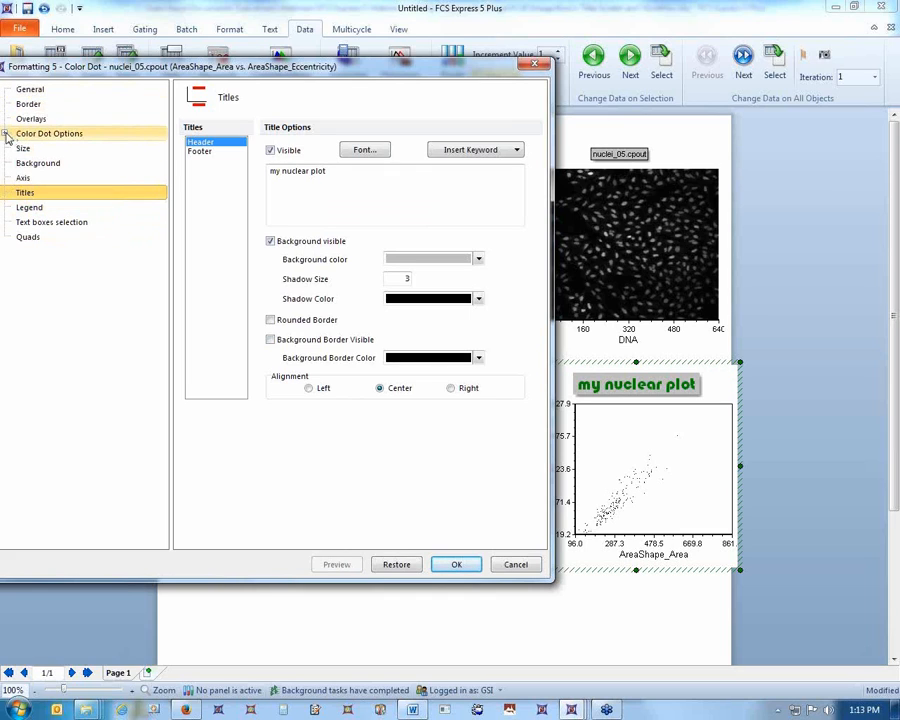
Set the nuclei_05.cpout overlay's dot size to 3, preview it and accept the plot formatting.
click(6, 134)
click(32, 118)
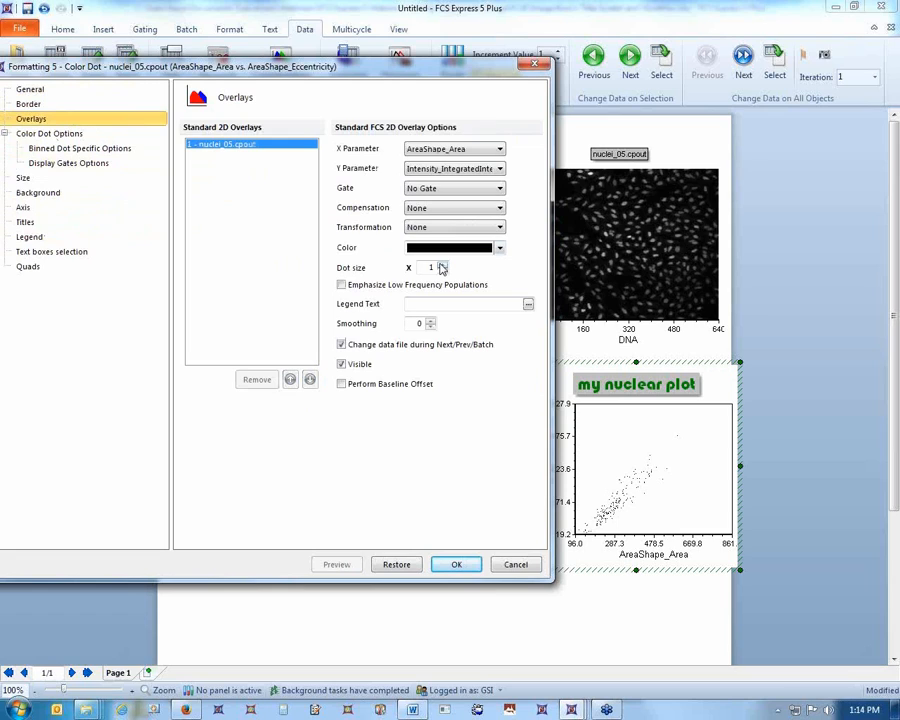
click(442, 266)
click(442, 266)
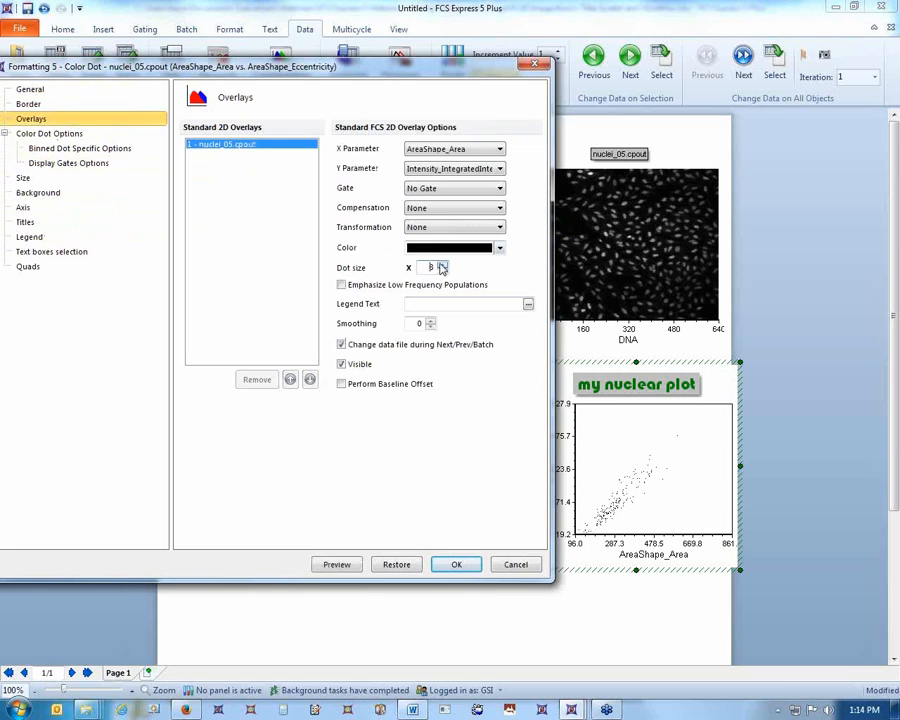
click(346, 572)
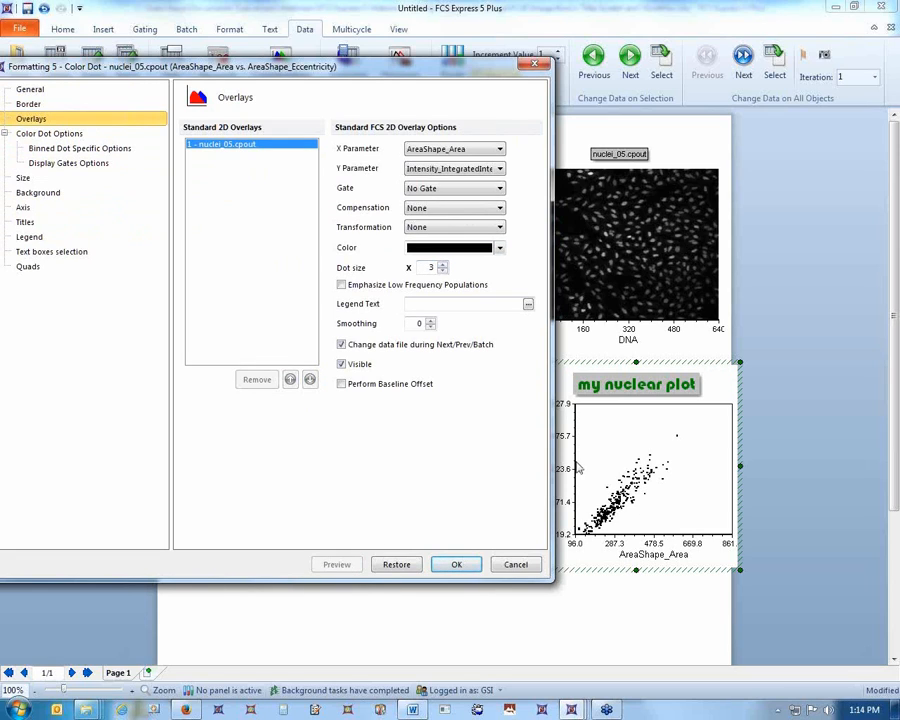
click(457, 565)
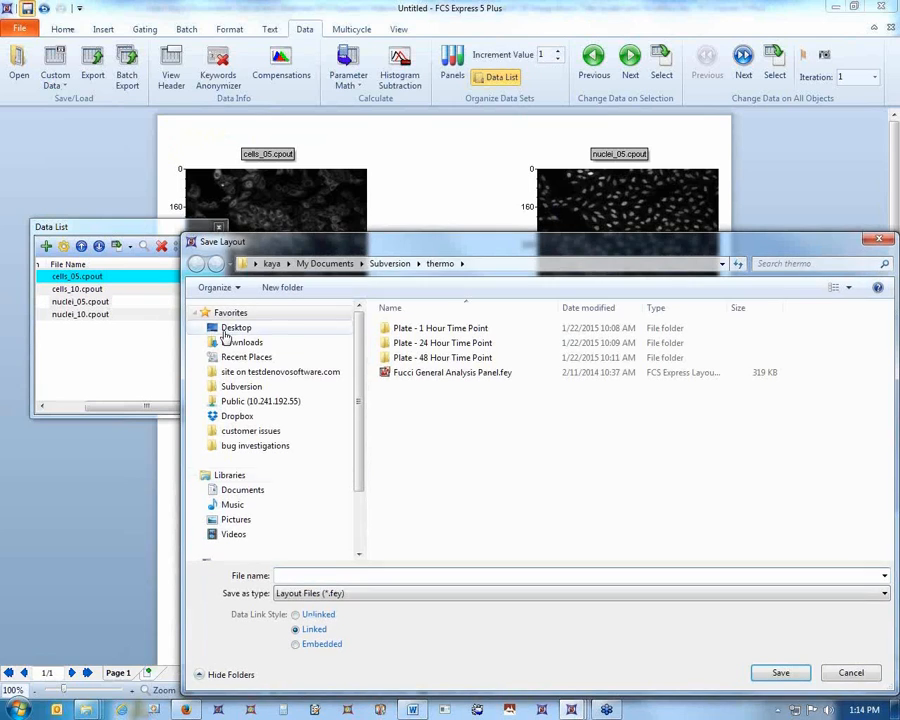
Save the linked layout file to the Desktop under the name "layout".
click(234, 329)
click(296, 575)
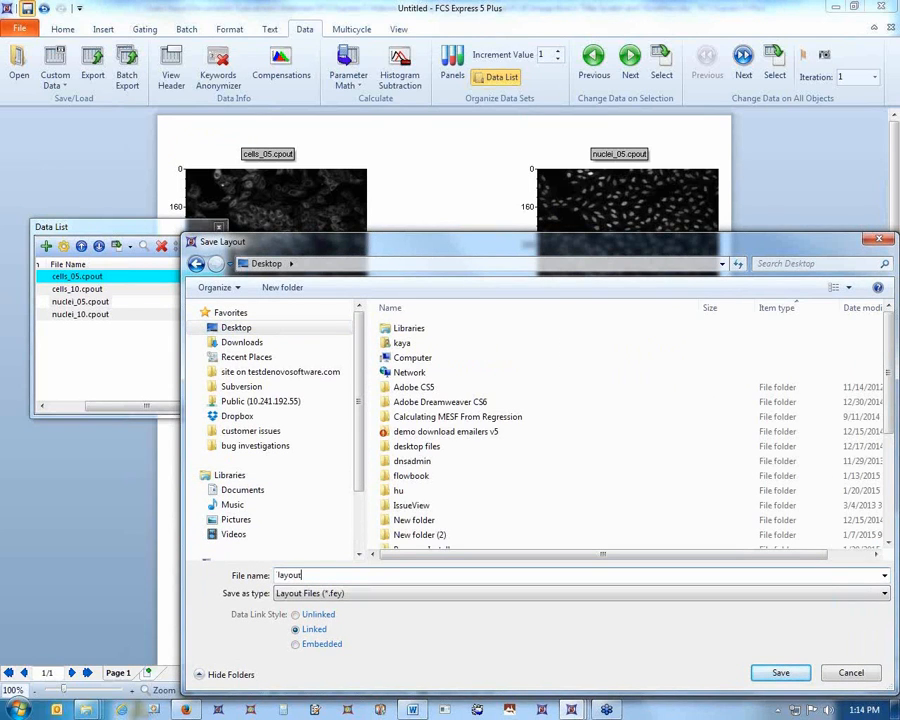
text(layout)
key(Return)
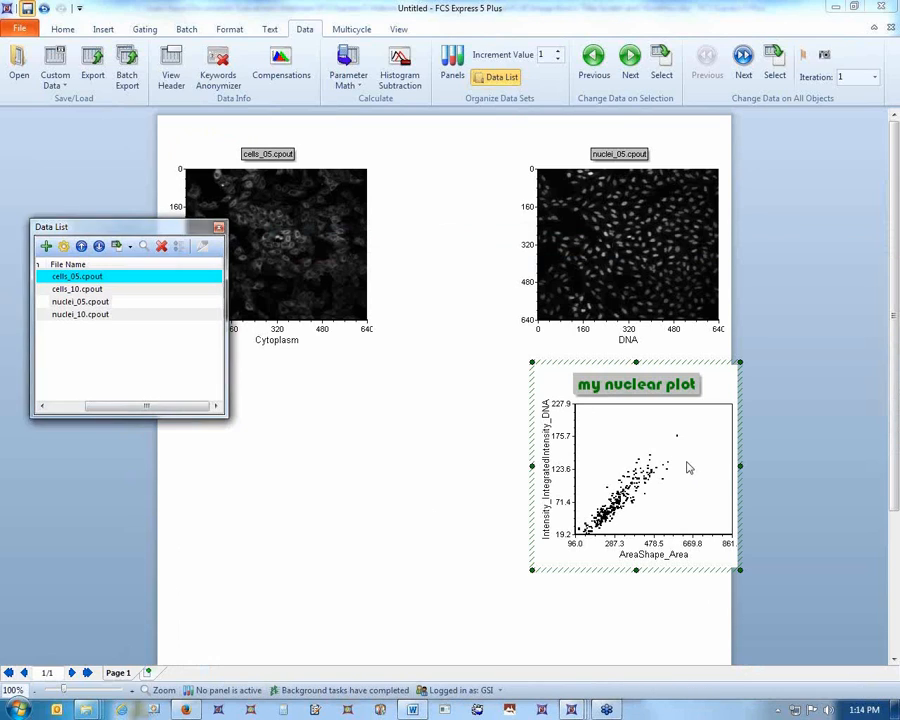
click(659, 251)
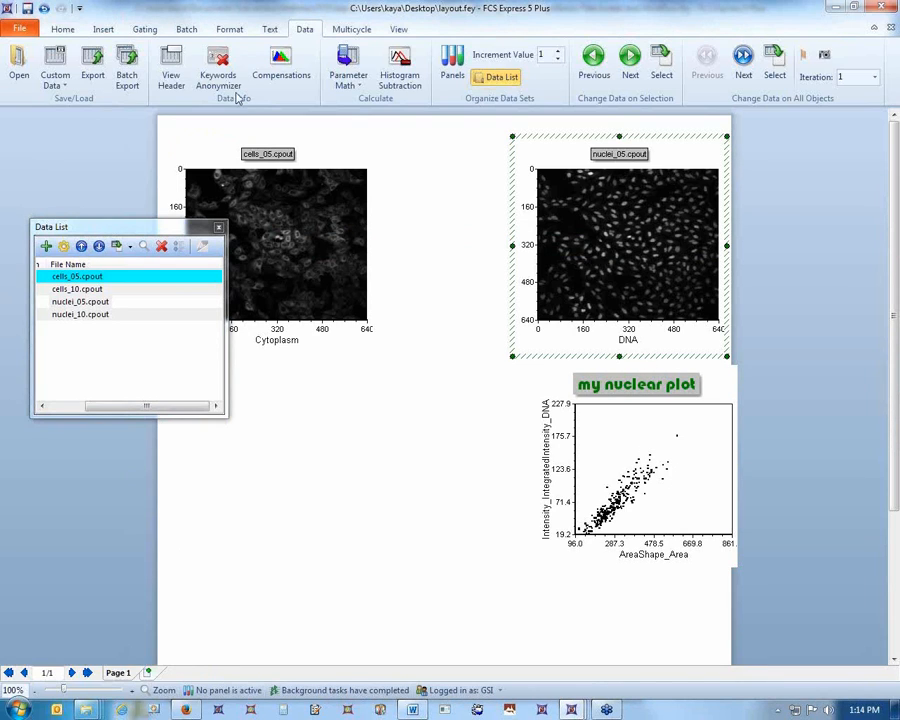
Draw a rectangle gate around the high-area, high-intensity events of the nuclear plot and name it "large birght nuclei".
click(145, 30)
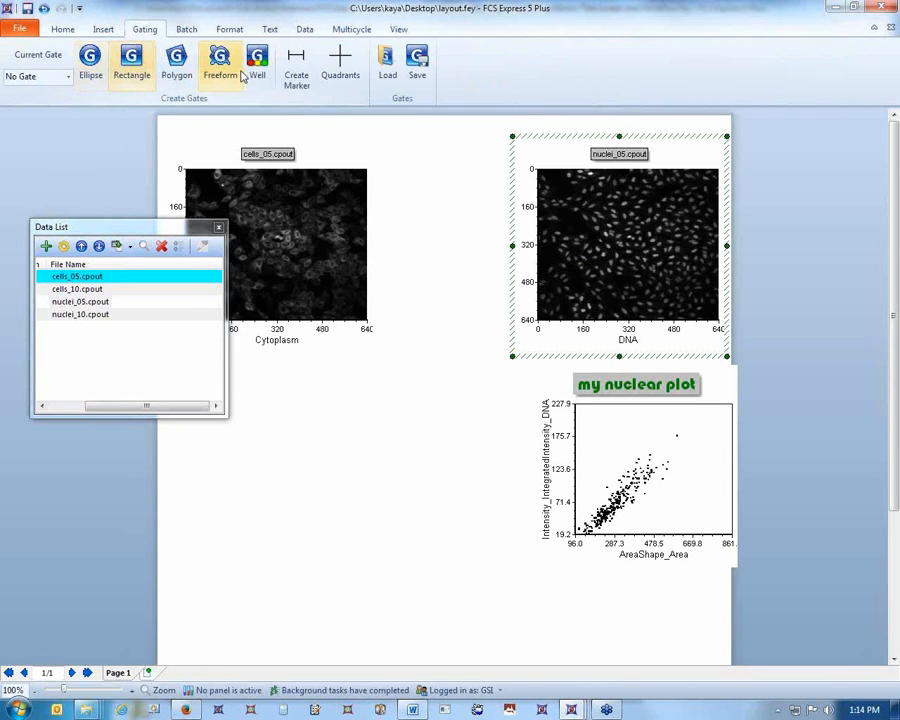
click(130, 62)
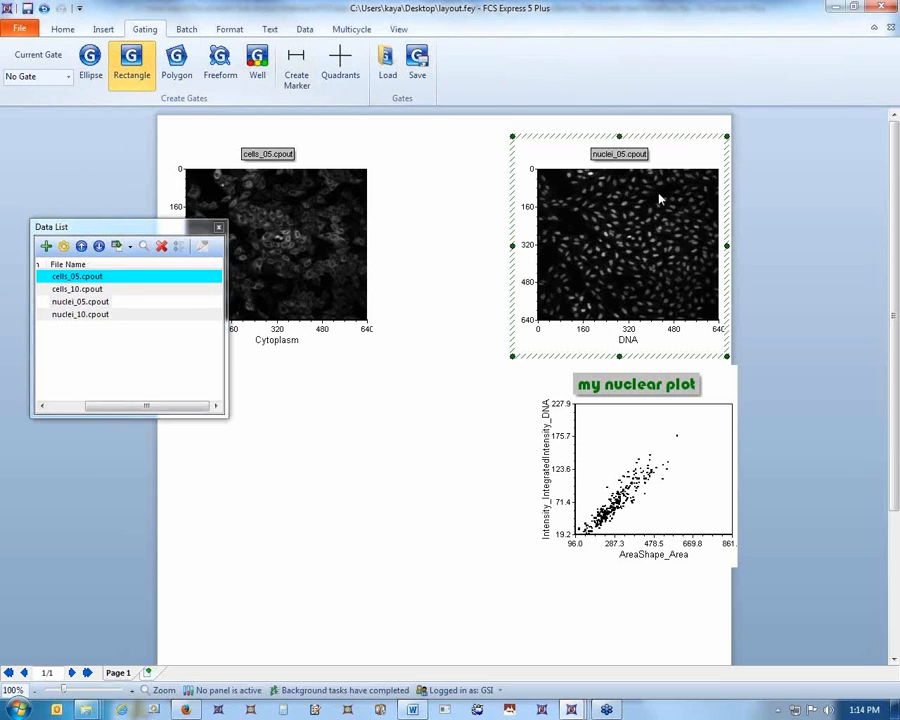
drag(699, 428, 660, 487)
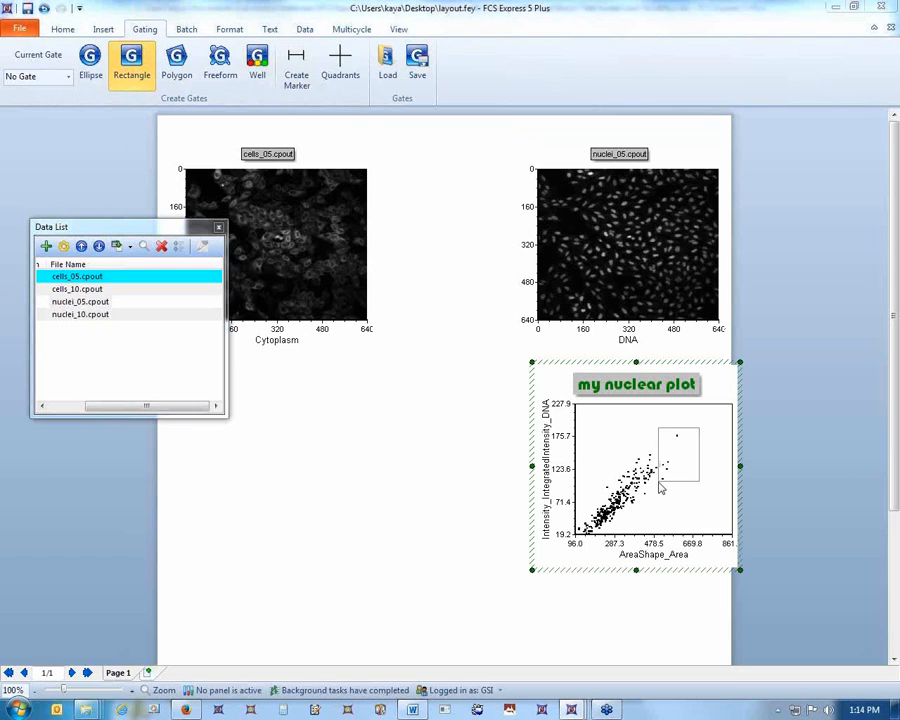
text(large birght nuclei)
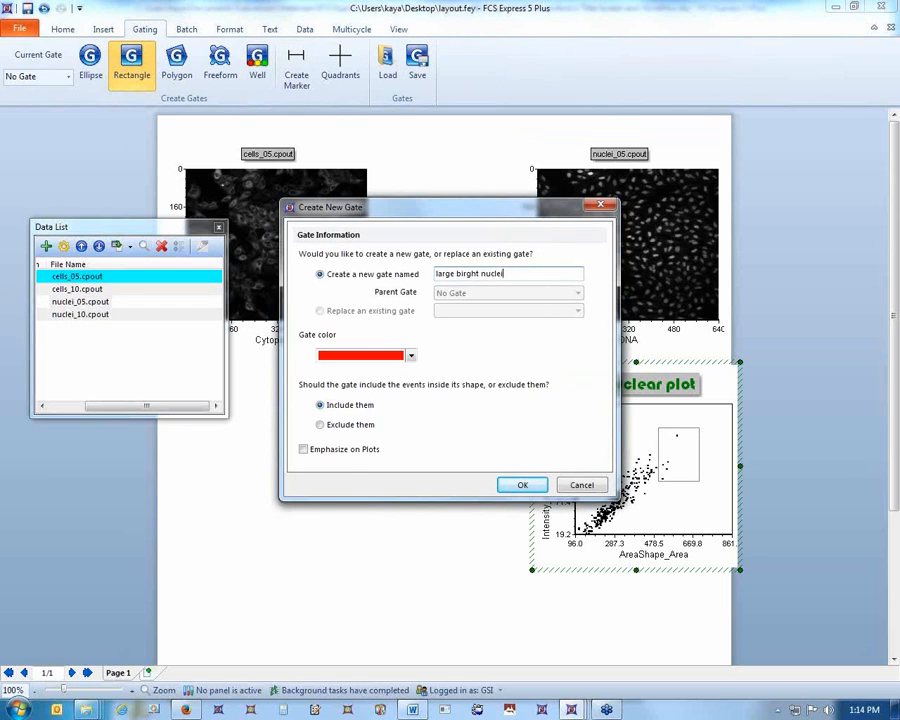
key(Return)
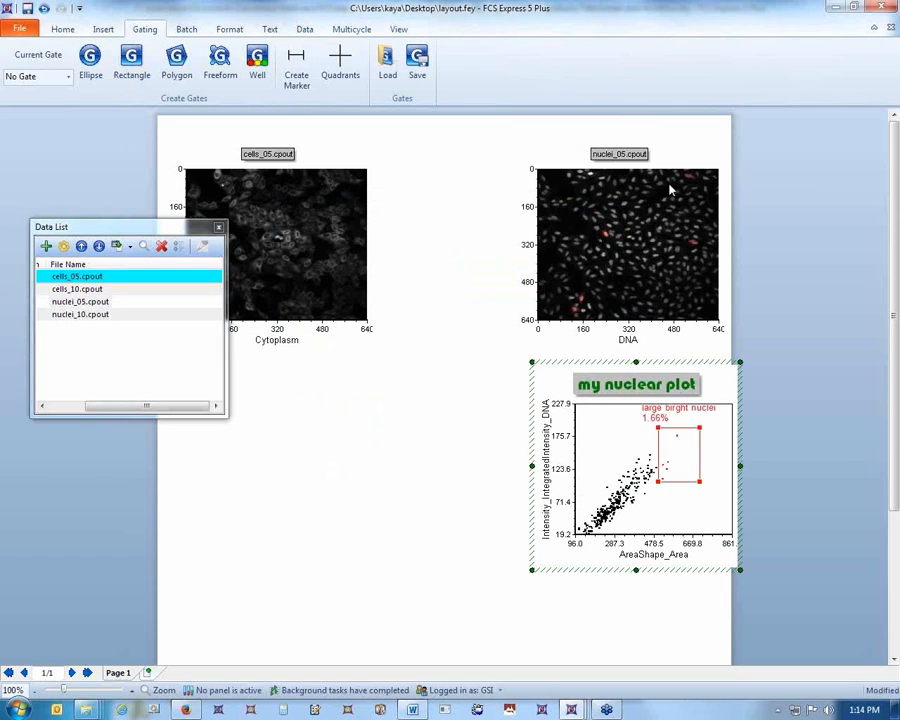
Maximize the nuclei_05.cpout picture plot to inspect the gated nuclei, and restore it to its original size.
click(619, 245)
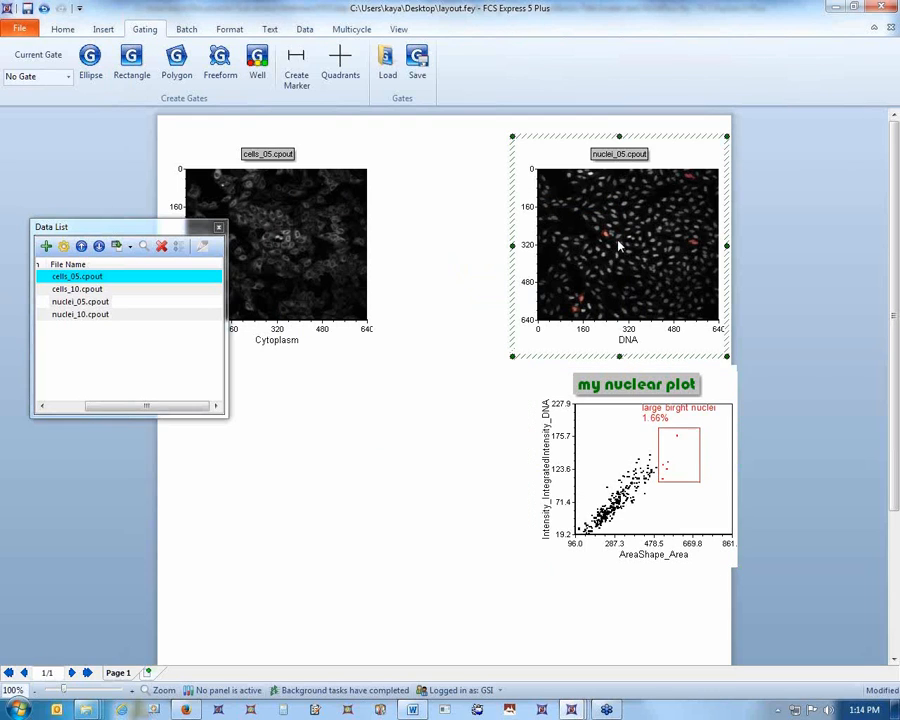
right_click(619, 245)
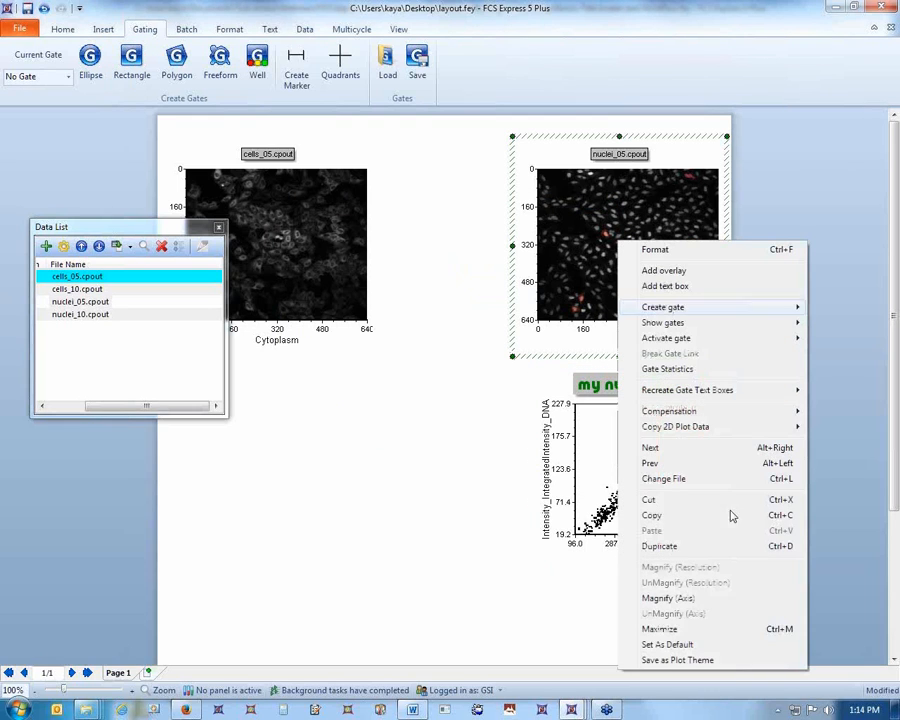
click(773, 629)
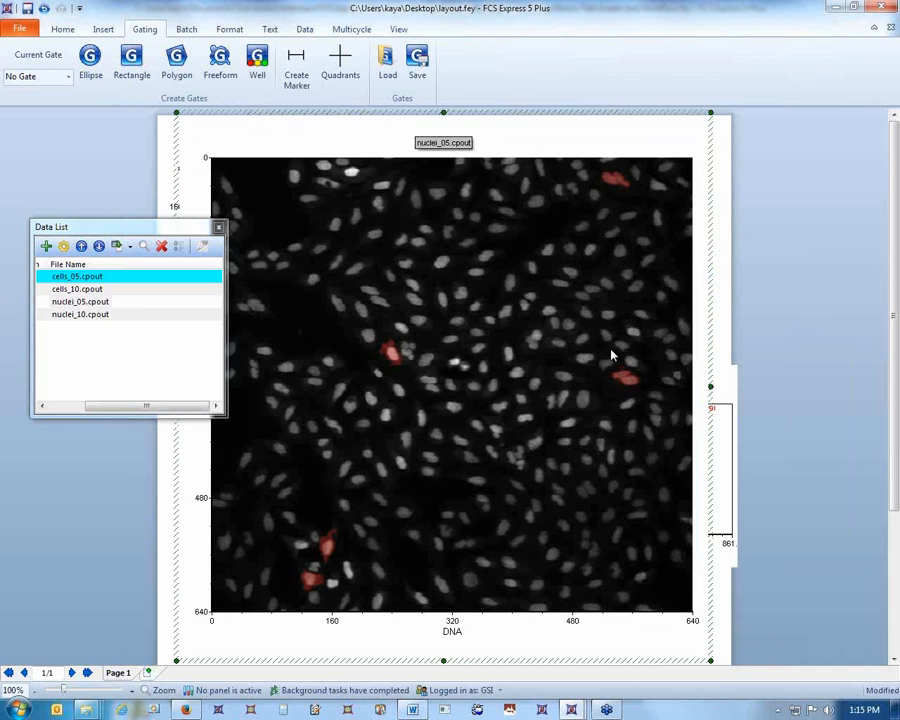
right_click(599, 280)
click(685, 657)
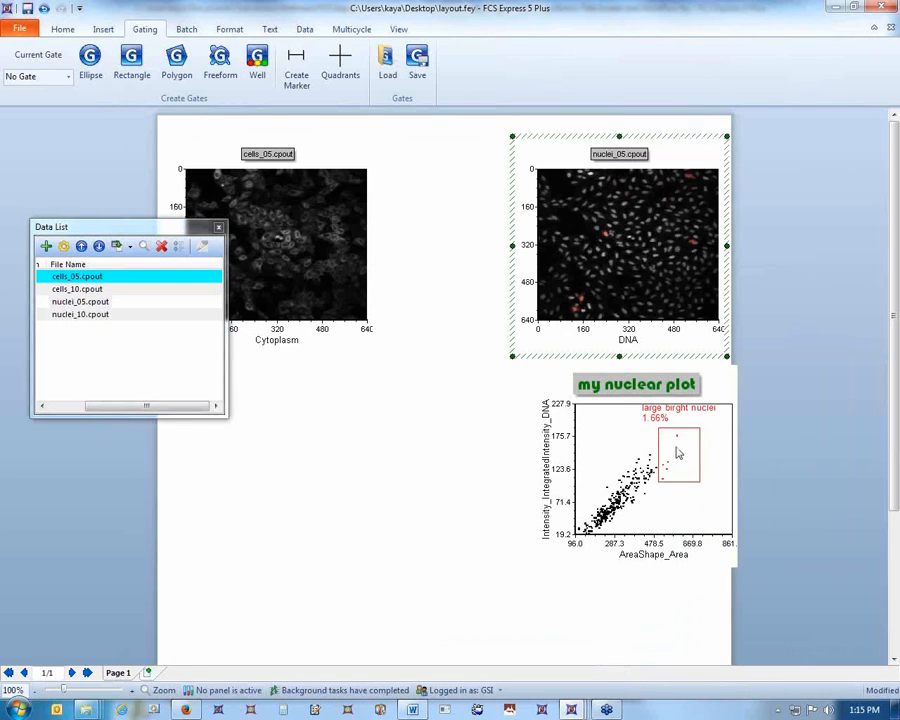
Replace the "large birght nuclei" rectangle gate with an ellipse around the same events, and shift it slightly over the plot.
drag(673, 454, 660, 429)
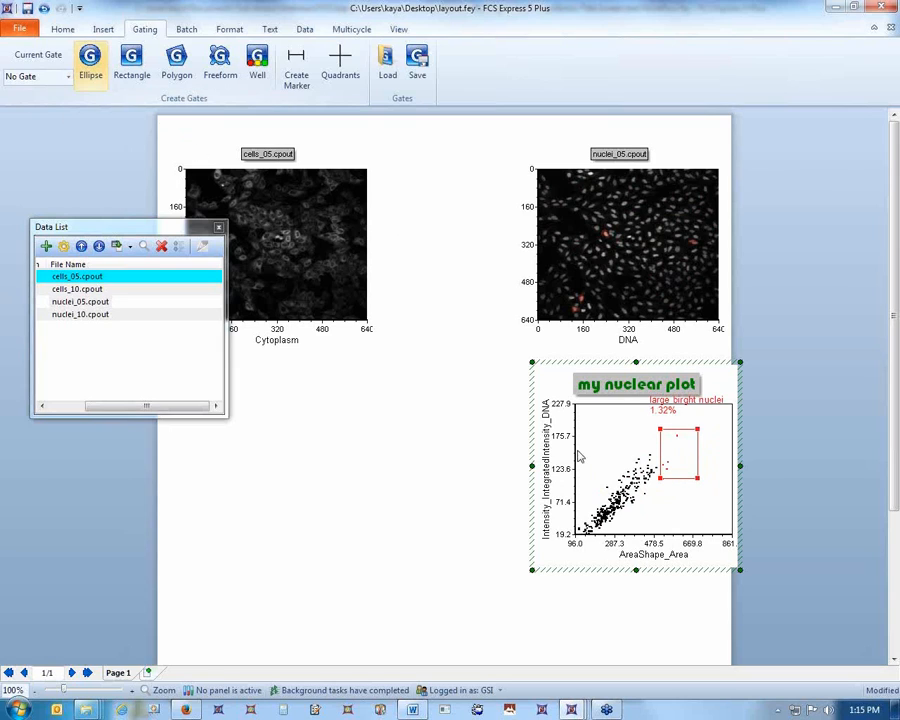
click(92, 62)
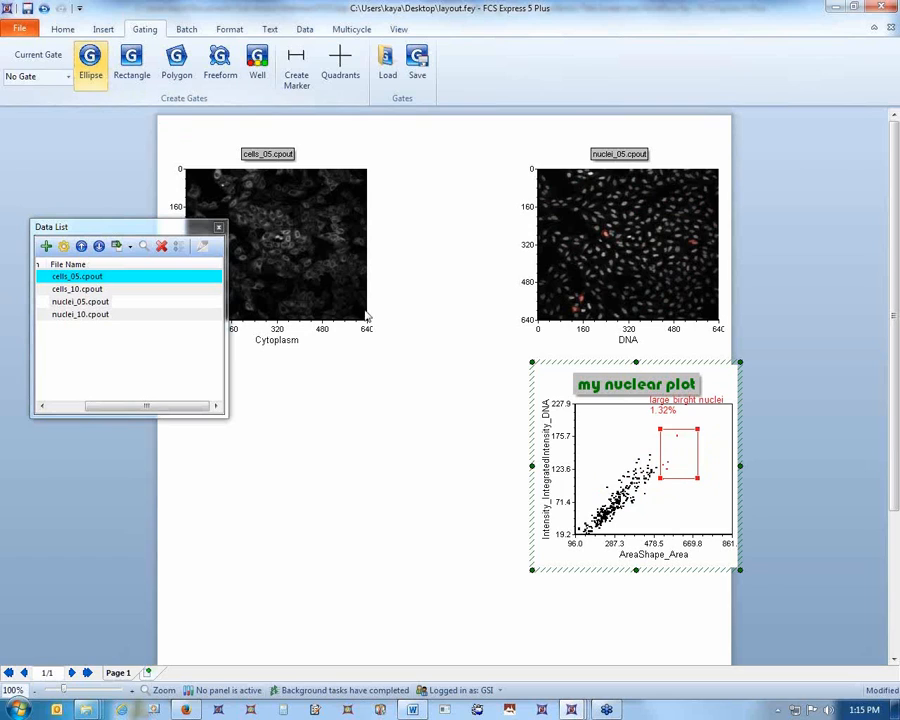
drag(658, 430, 704, 486)
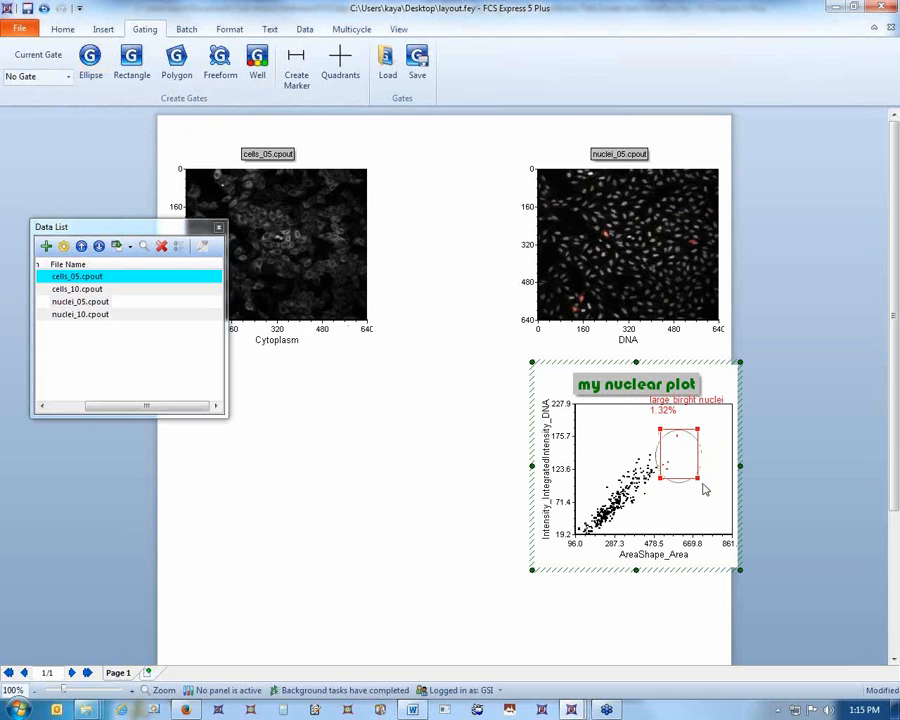
click(400, 311)
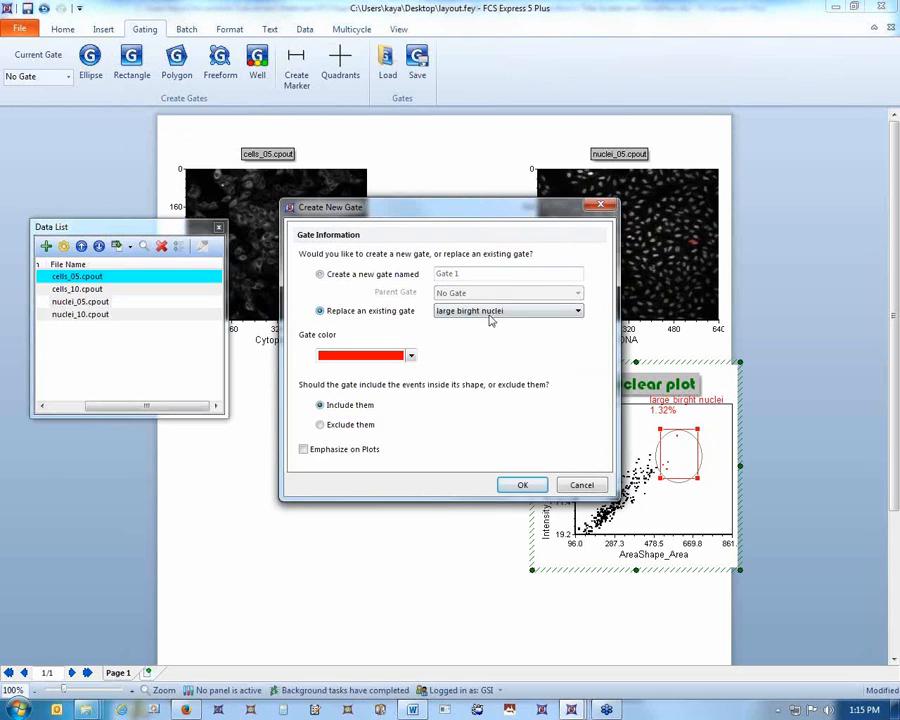
click(522, 486)
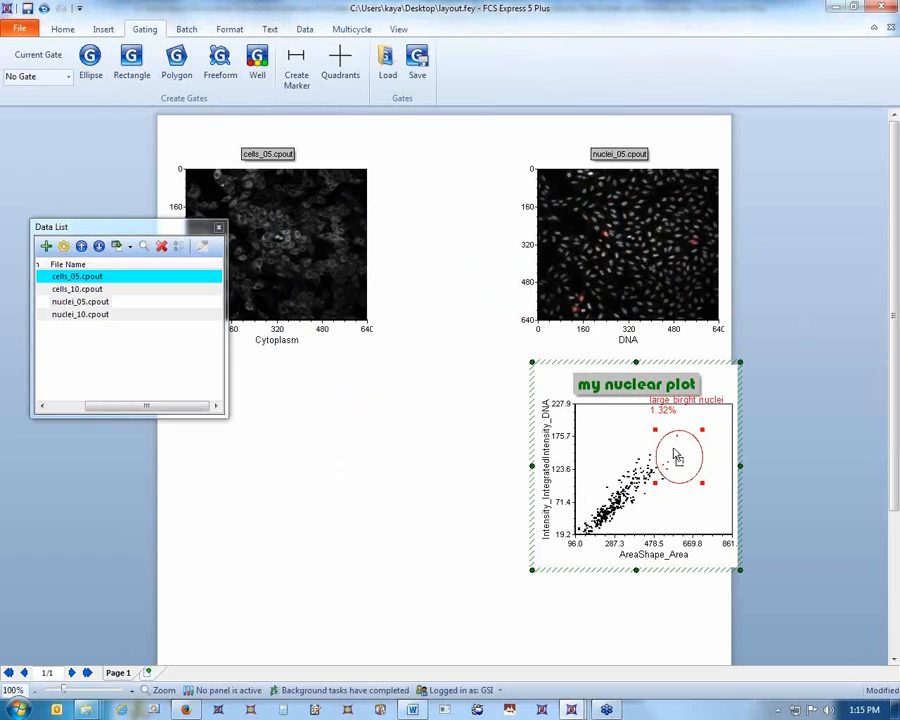
drag(667, 457, 685, 460)
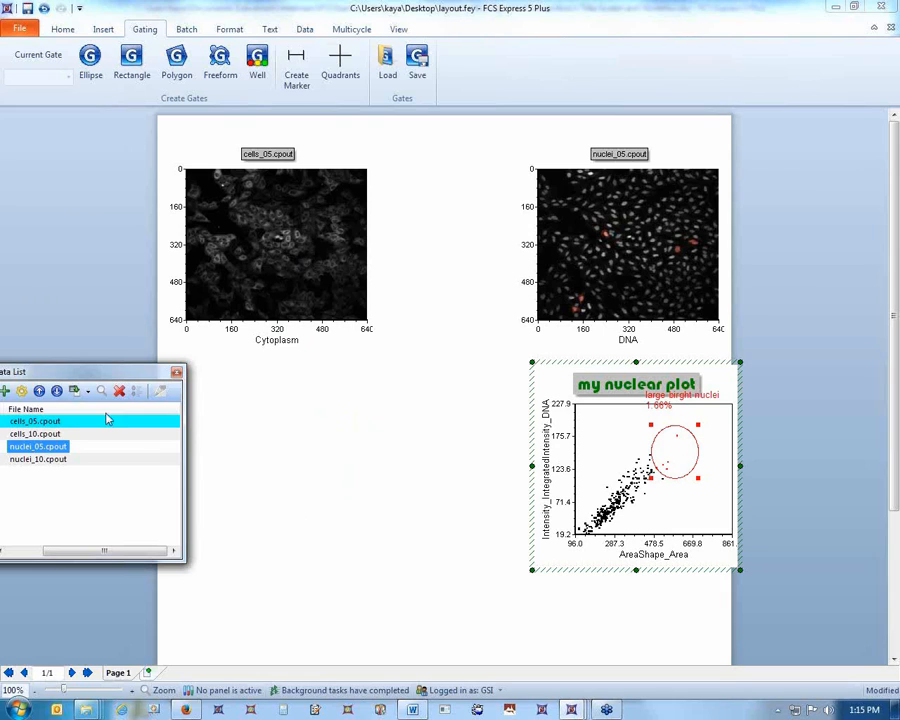
Add a Color Dot plot of cells_05.cpout to the page below the Cytoplasm picture plot.
drag(20, 424, 248, 410)
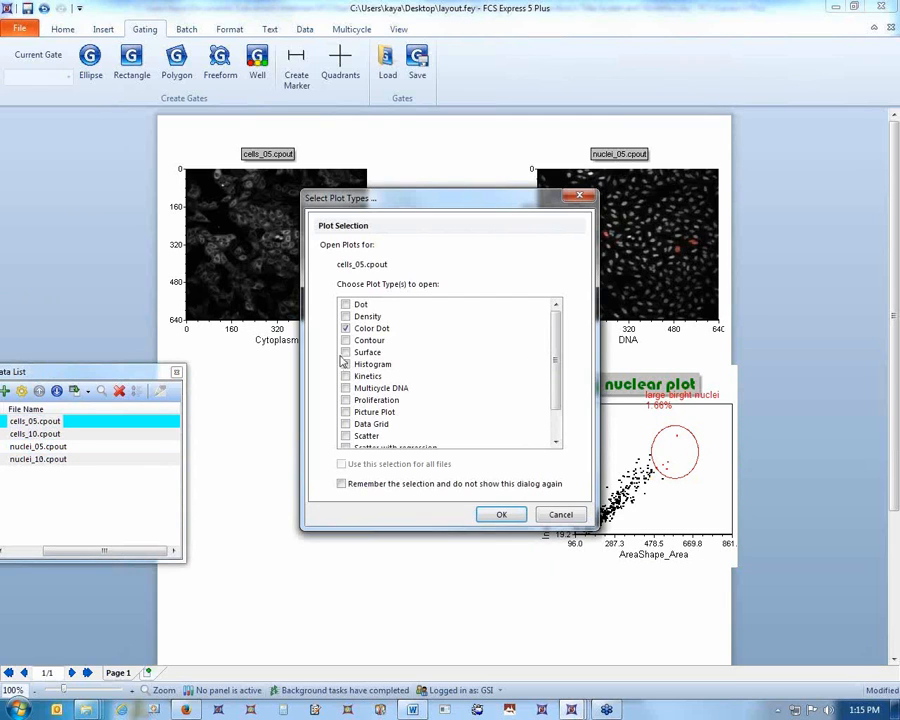
click(494, 515)
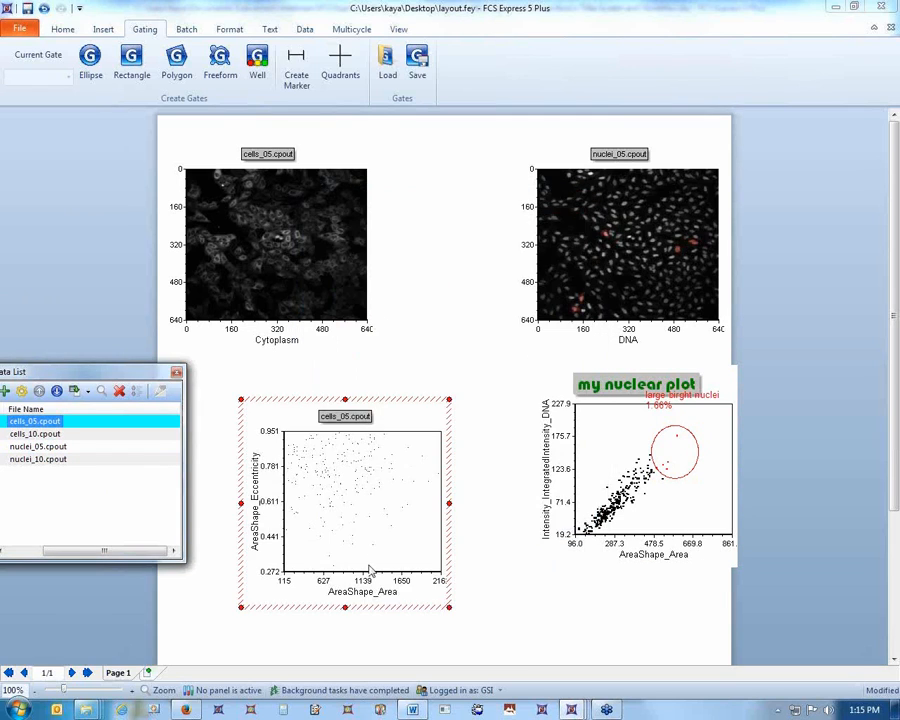
Set the cells_05.cpout Color Dot overlay's Y parameter to Intensity_IntegratedIntensity_Cytoplasm and its dot size to 3, and accept the formatting.
right_click(327, 467)
click(381, 234)
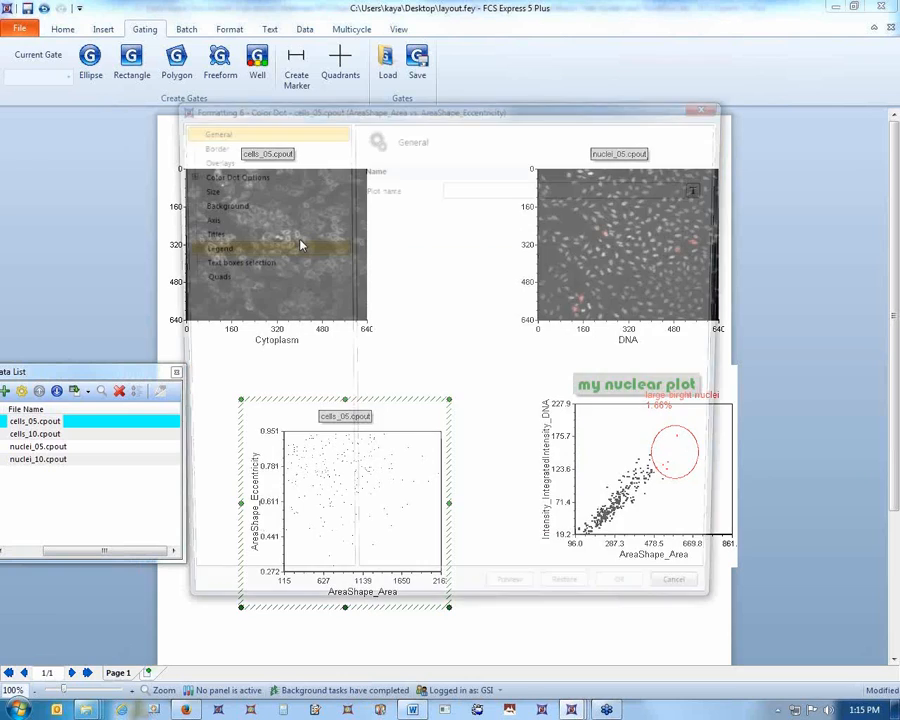
click(209, 158)
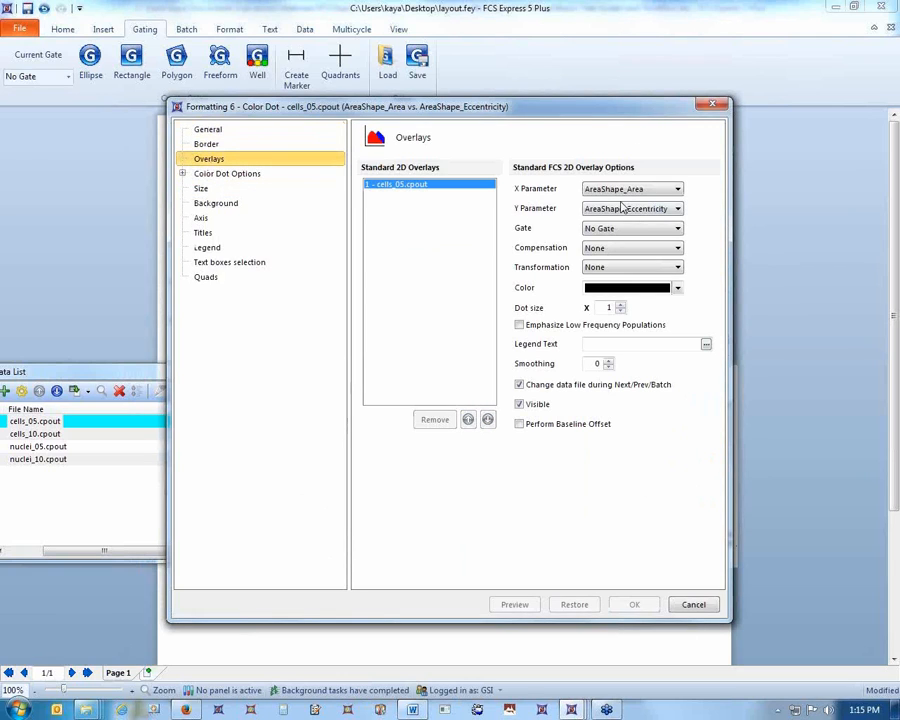
click(634, 208)
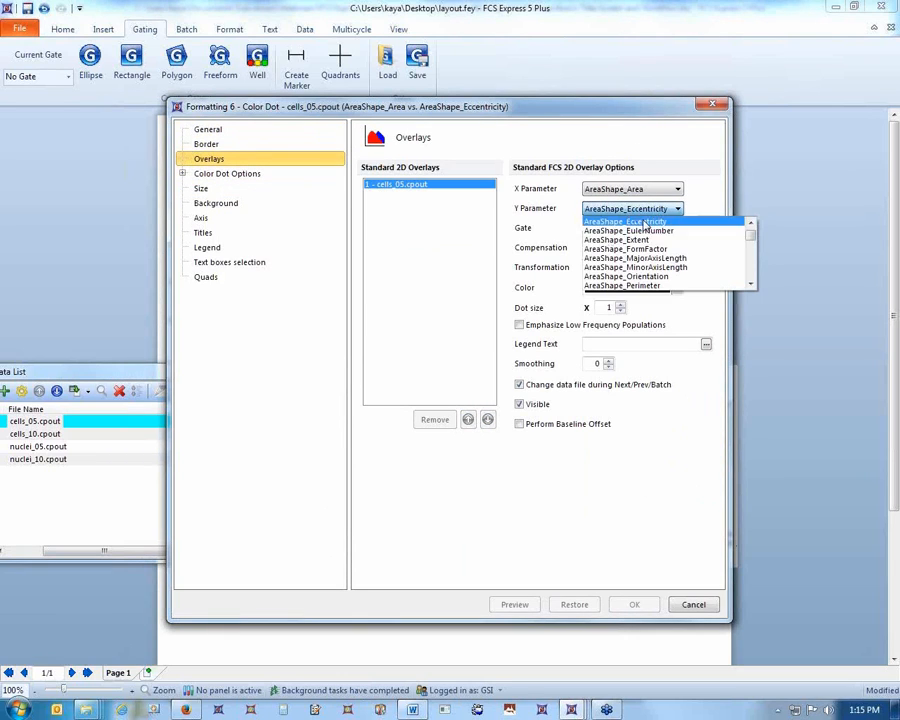
click(752, 270)
click(752, 270)
click(752, 270)
click(751, 271)
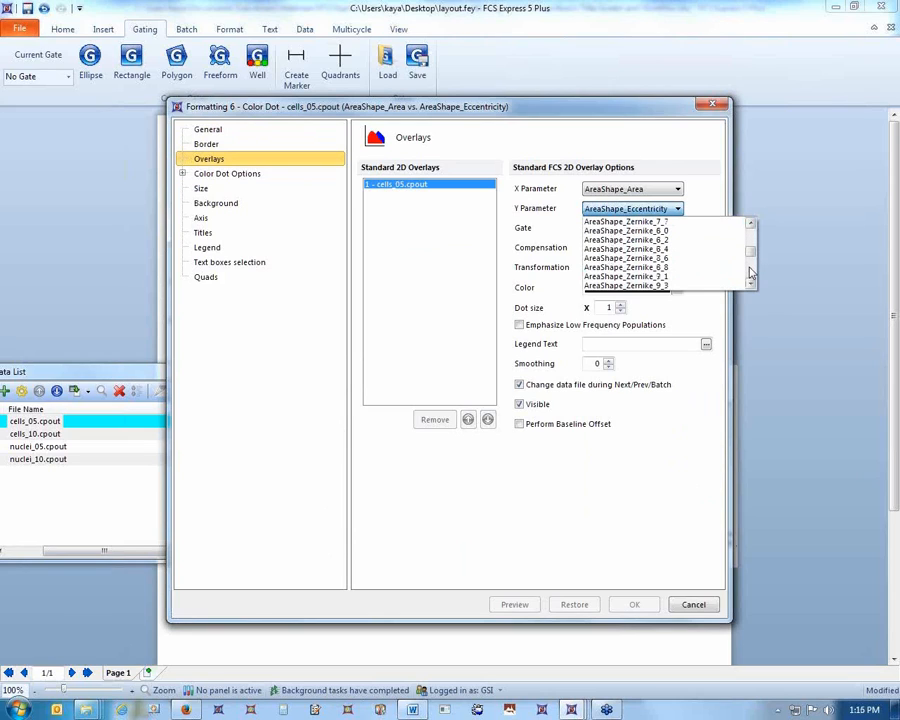
click(751, 272)
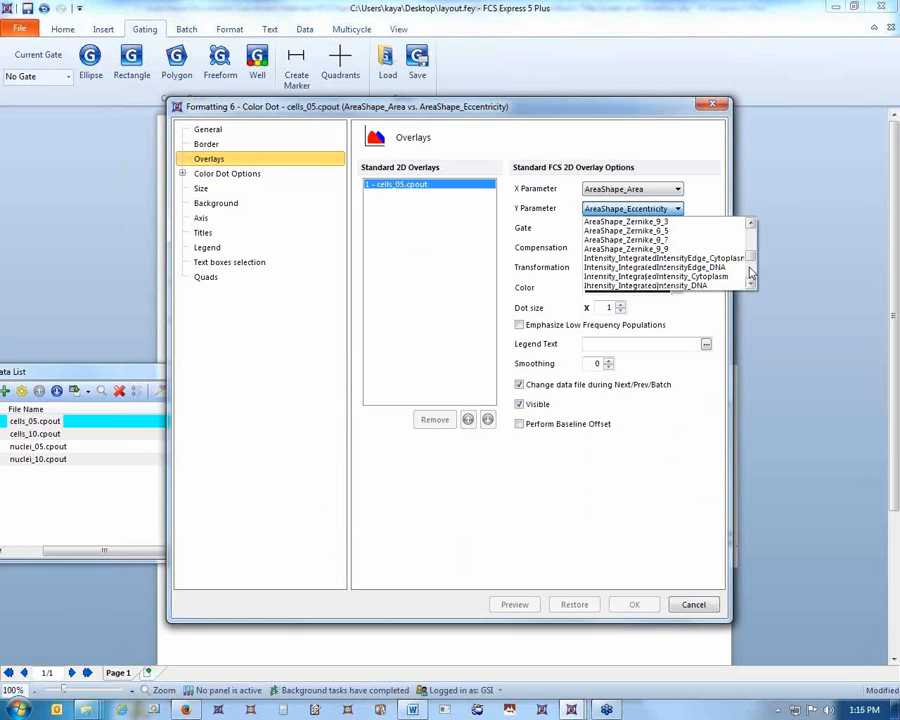
click(752, 287)
click(752, 287)
click(752, 287)
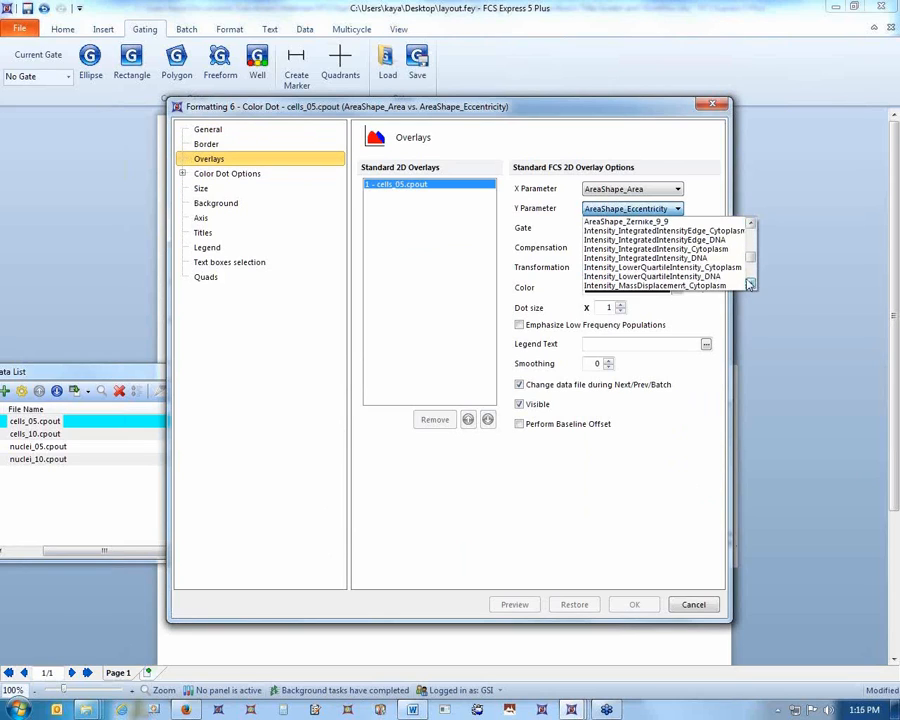
click(700, 249)
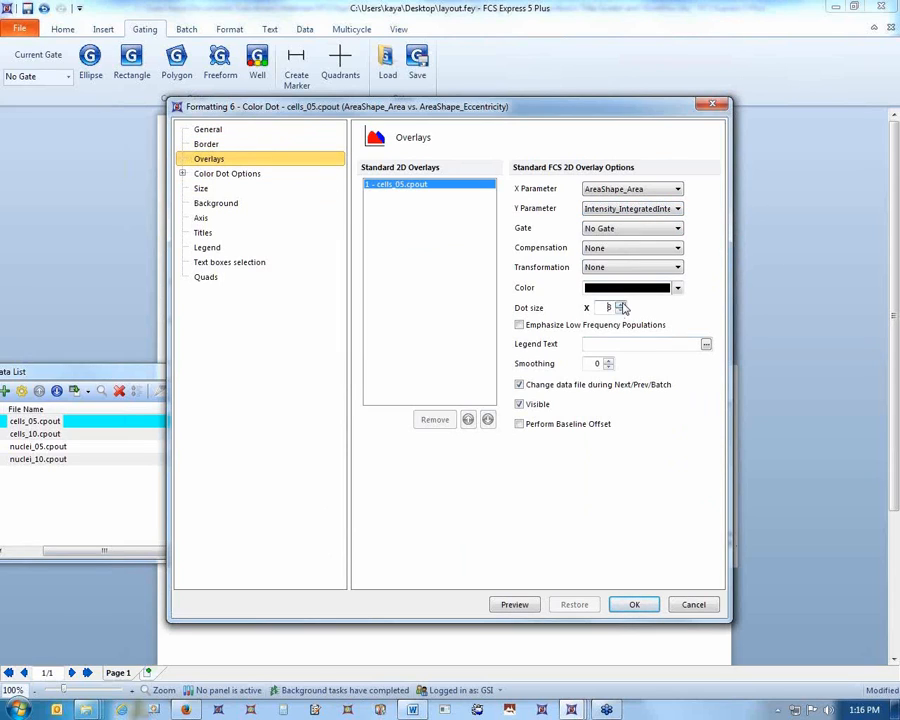
click(632, 604)
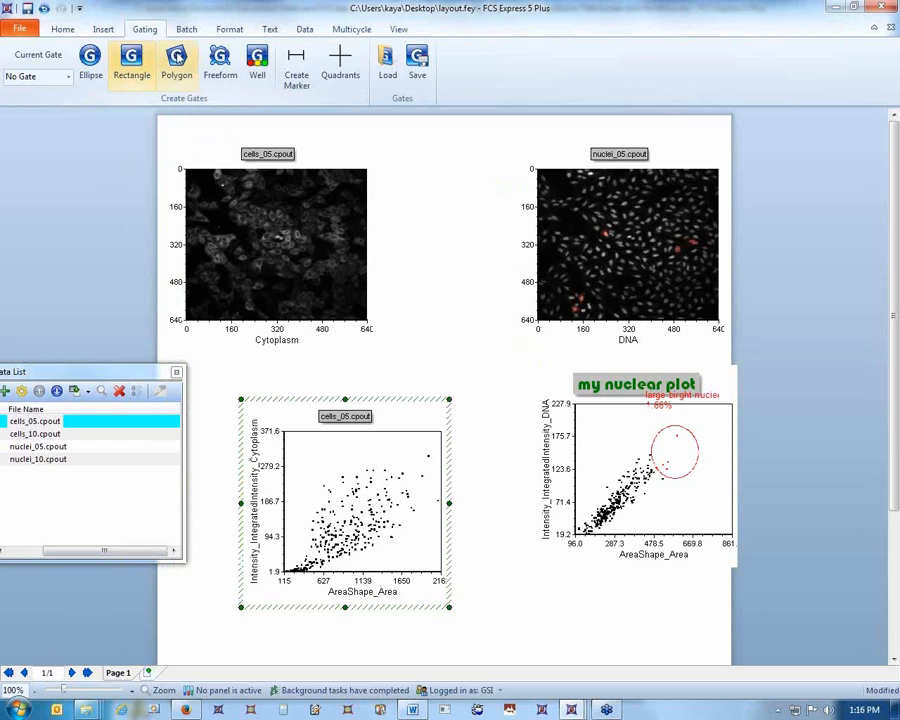
Draw a polygon gate around the low-area, low-intensity events of the cells_05.cpout Color Dot plot and name it "small dim cytoplasm".
click(180, 62)
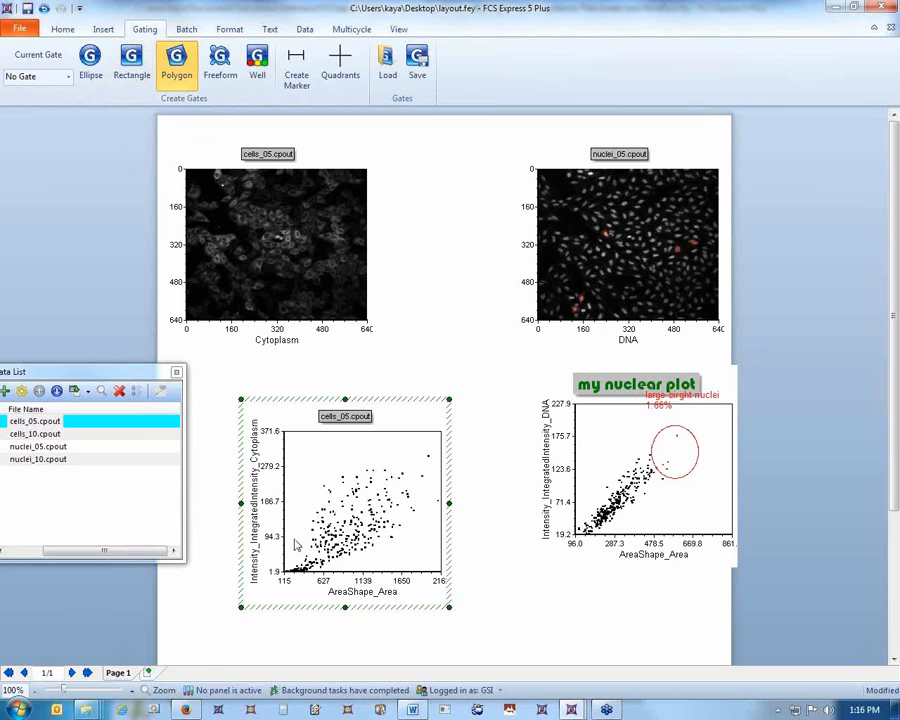
click(341, 551)
click(335, 568)
click(293, 569)
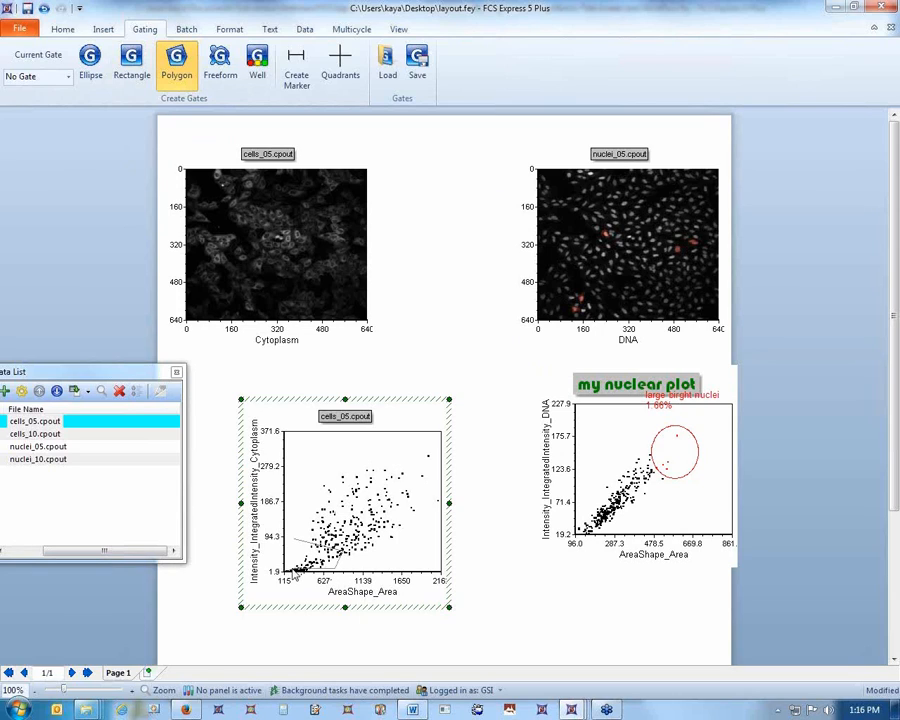
click(294, 541)
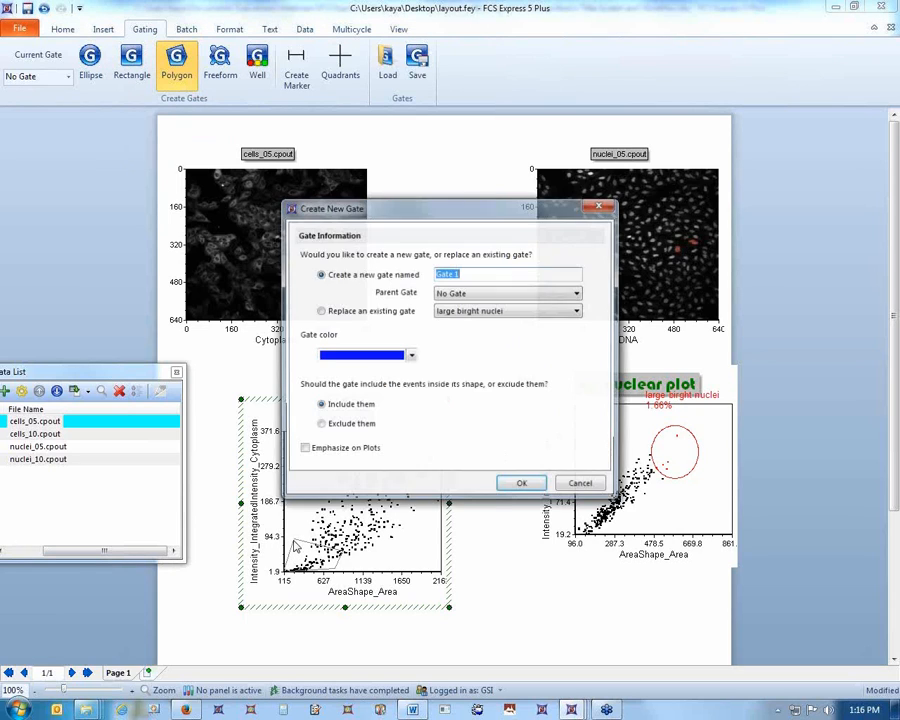
text(small dim cytoplasm)
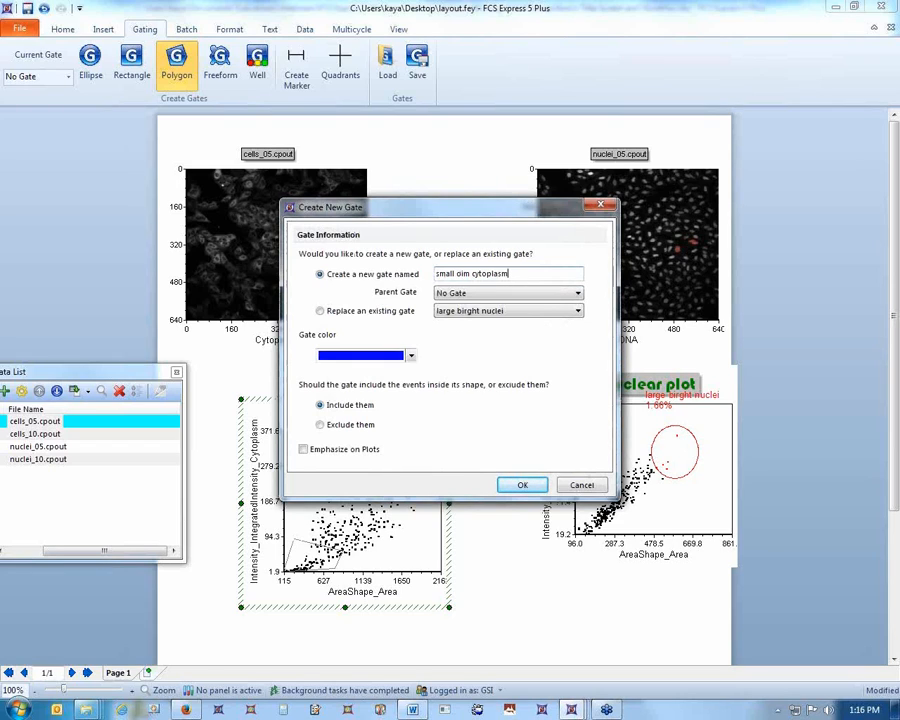
key(Return)
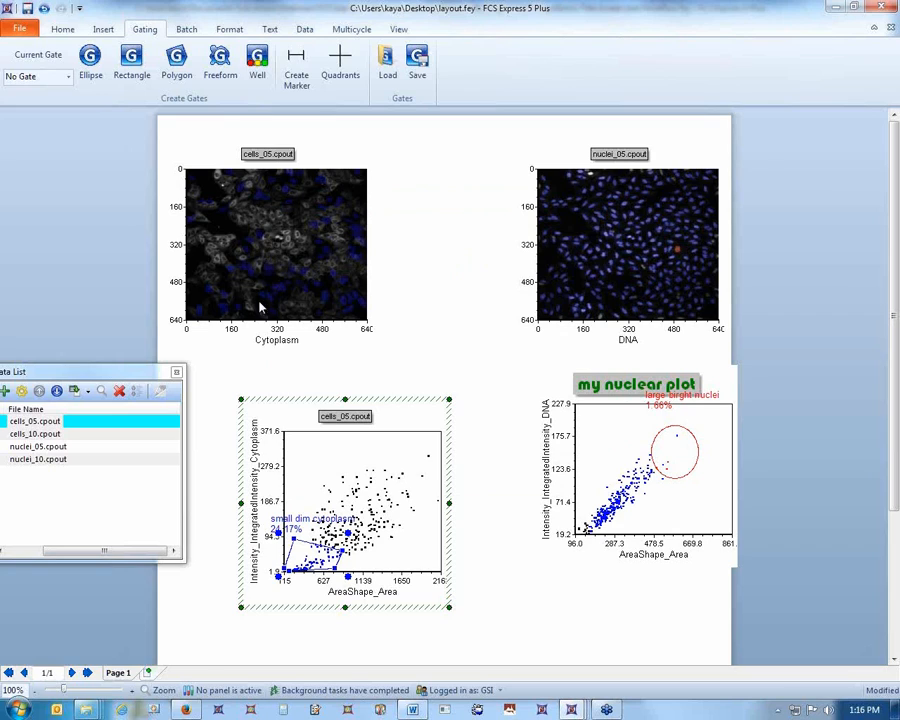
Draw a rectangle gate around the central cells of the Cytoplasm picture plot and name it "center of field of view cells".
click(131, 62)
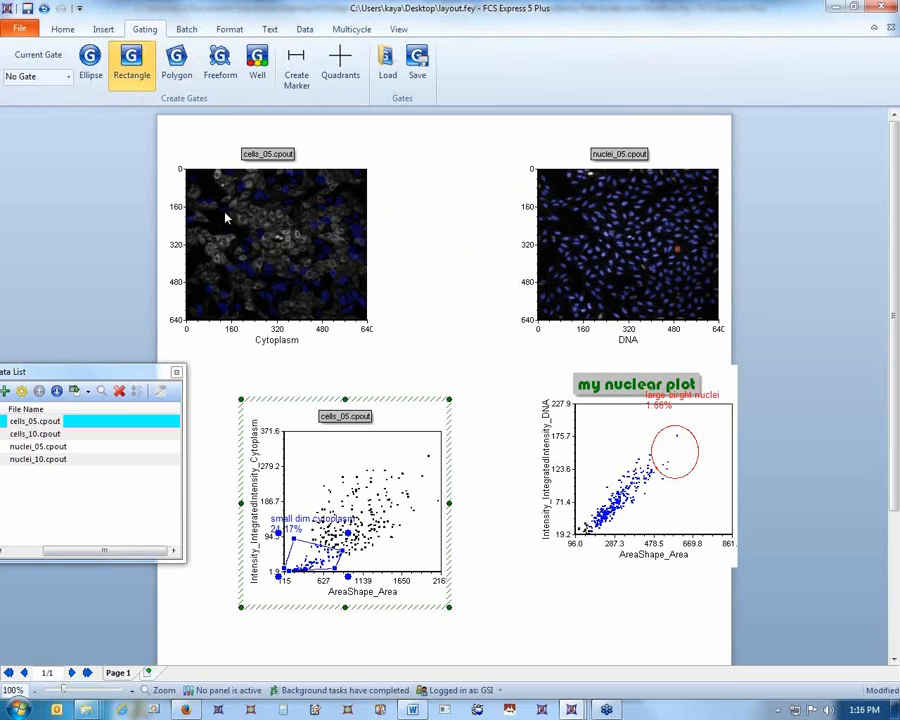
drag(226, 218, 340, 288)
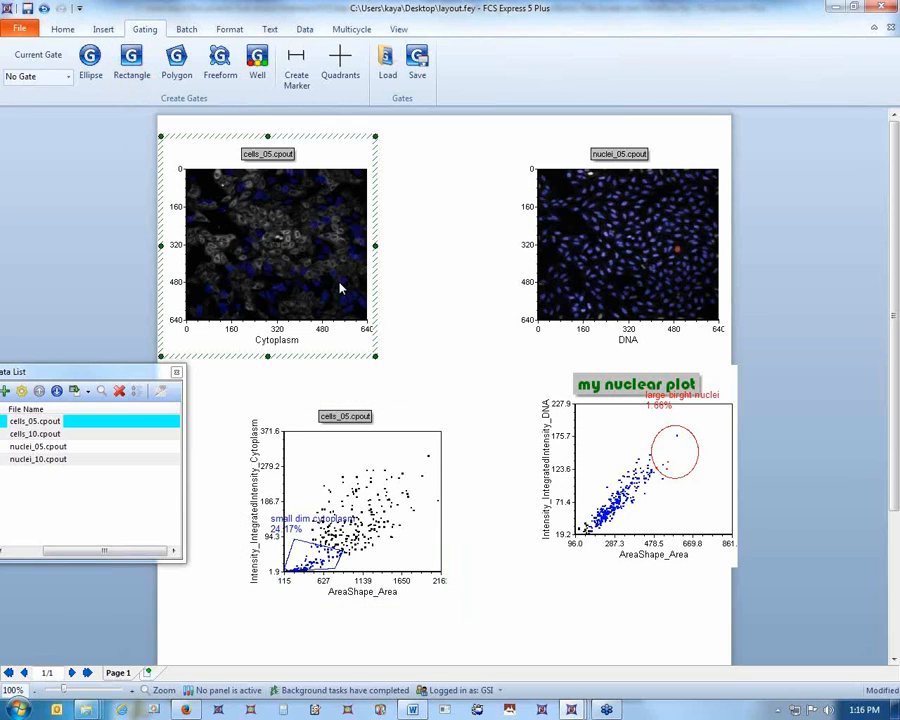
click(131, 62)
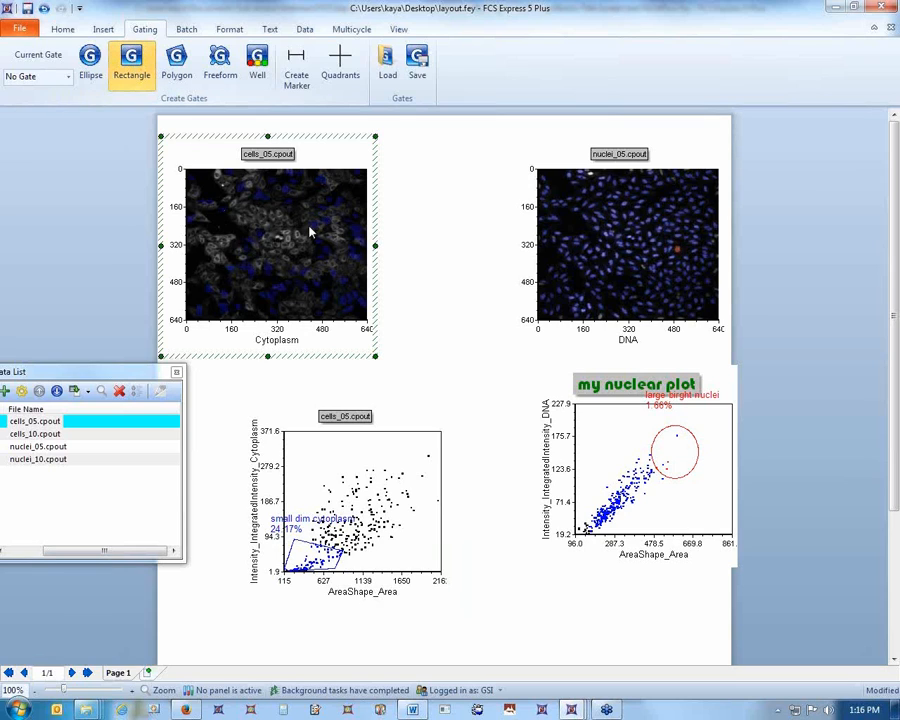
drag(218, 213, 338, 296)
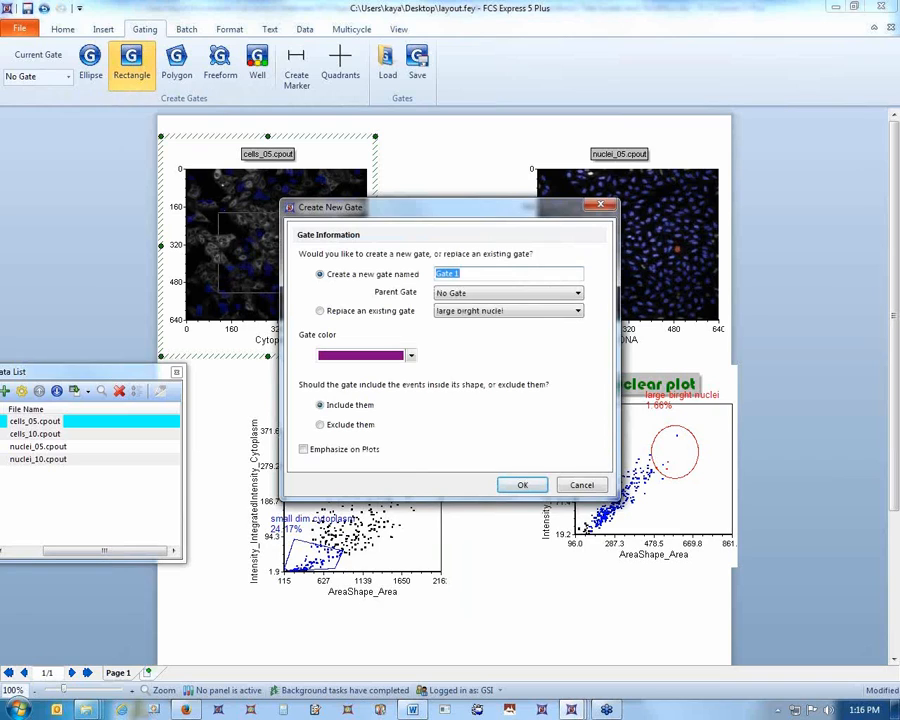
text(center)
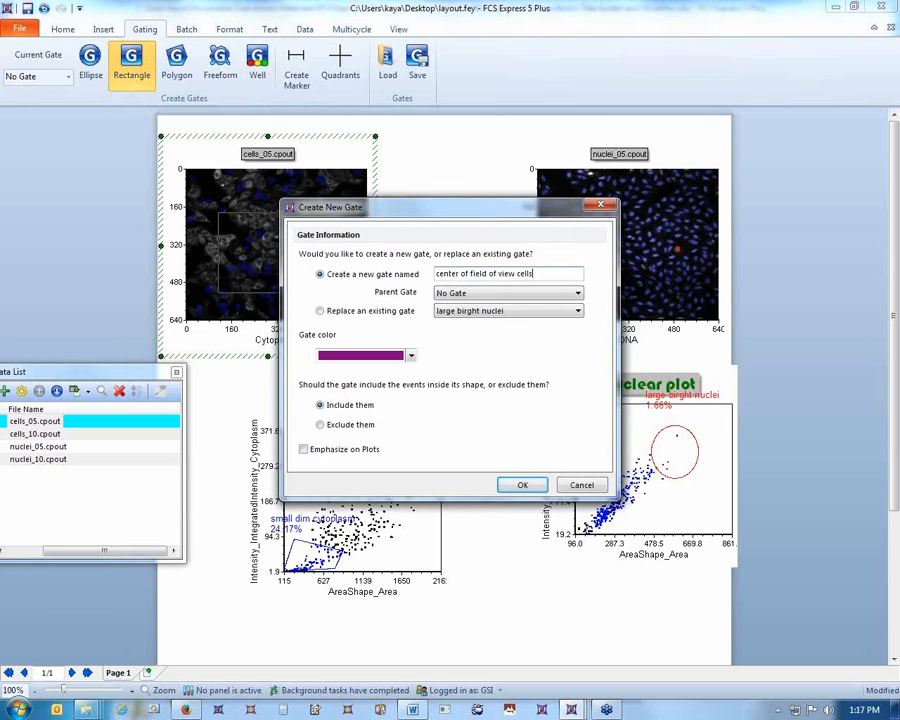
text(of field of view cells)
key(Return)
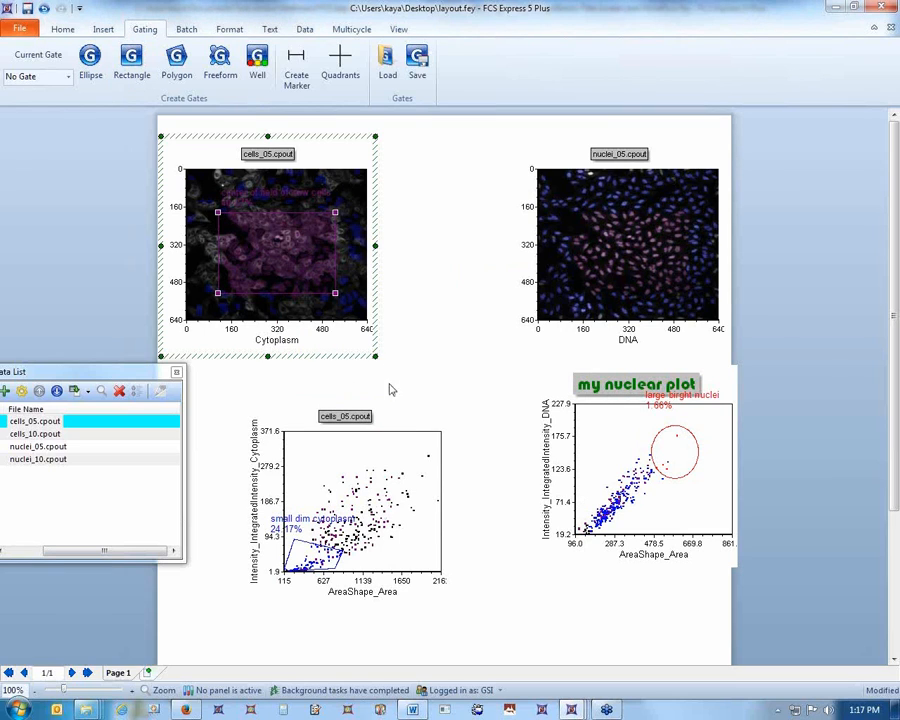
Enlarge the Cytoplasm picture plot and draw a small rectangle gate around one cell near its upper edge, named "one cell gate".
drag(378, 357, 460, 420)
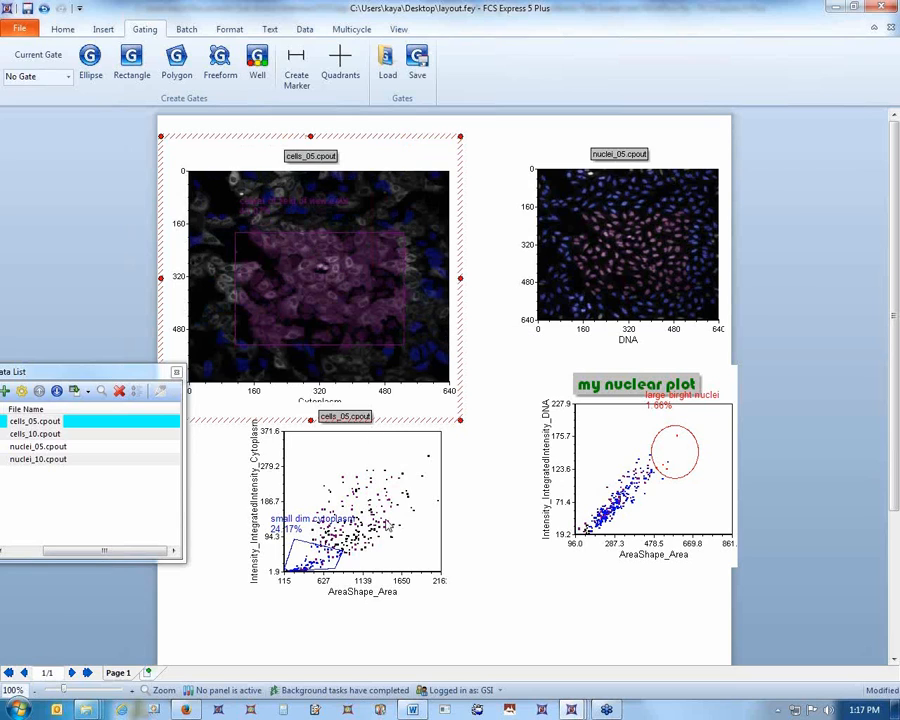
click(131, 63)
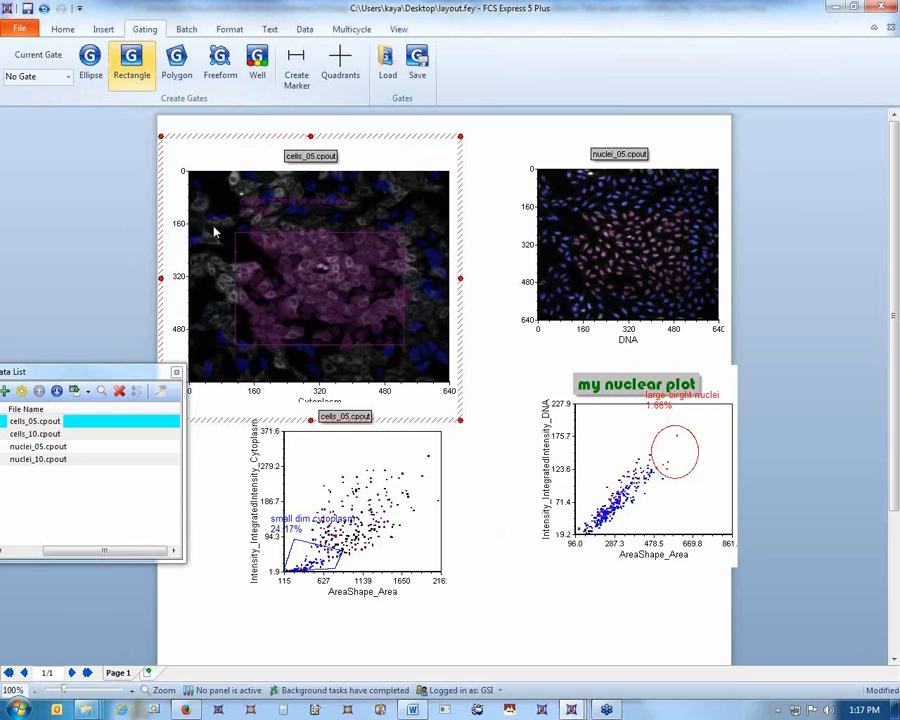
click(225, 172)
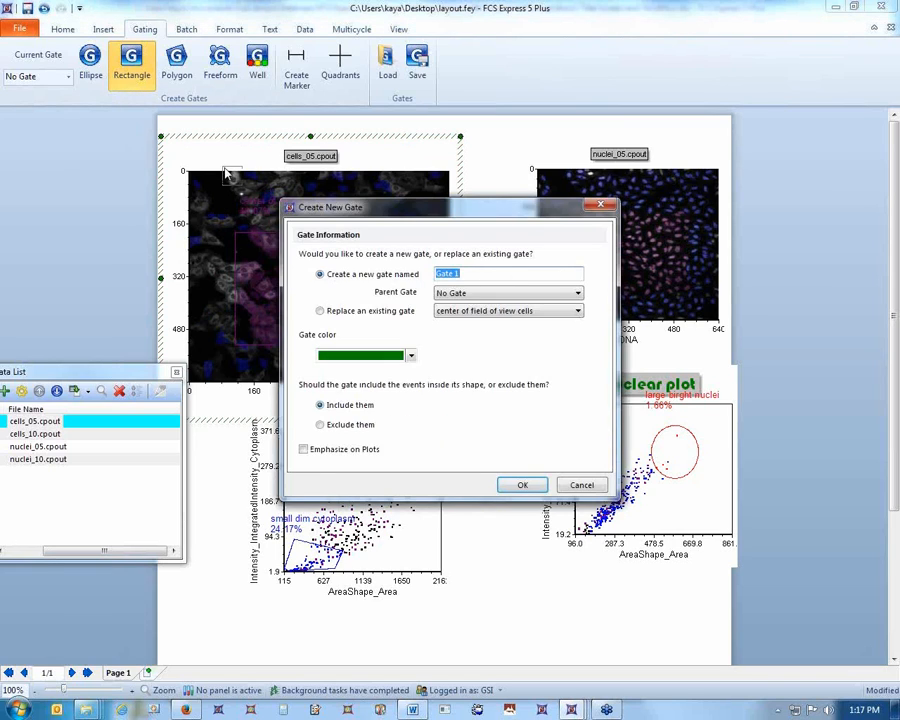
text(one cell g)
key(Return)
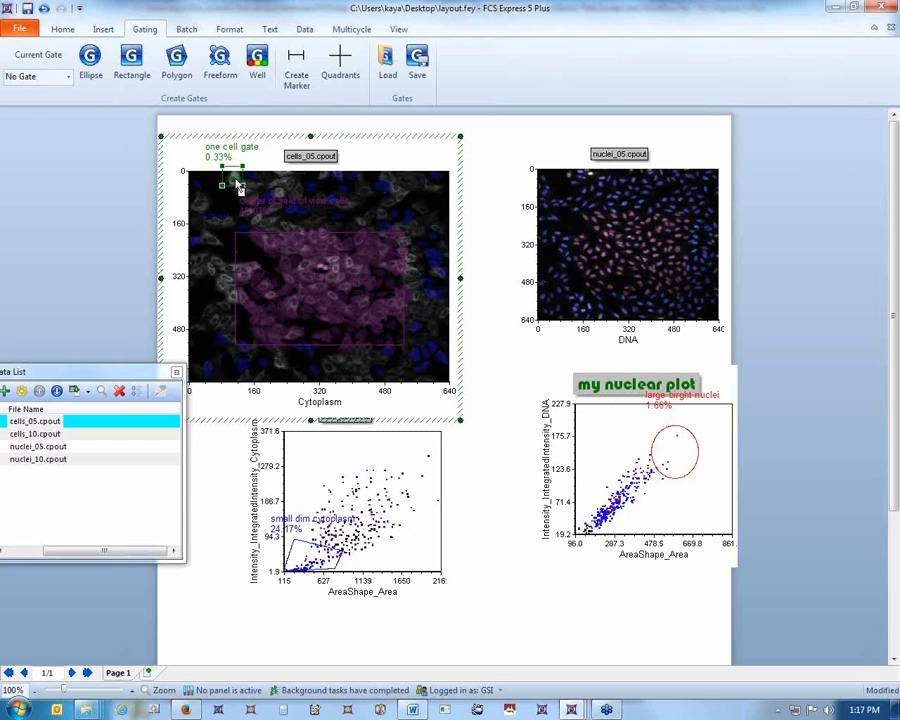
Apply "one cell gate" to the cells_05.cpout Color Dot plot, inspect that plot maximized, restore it, and move the gate onto nearby cells.
drag(232, 181, 357, 483)
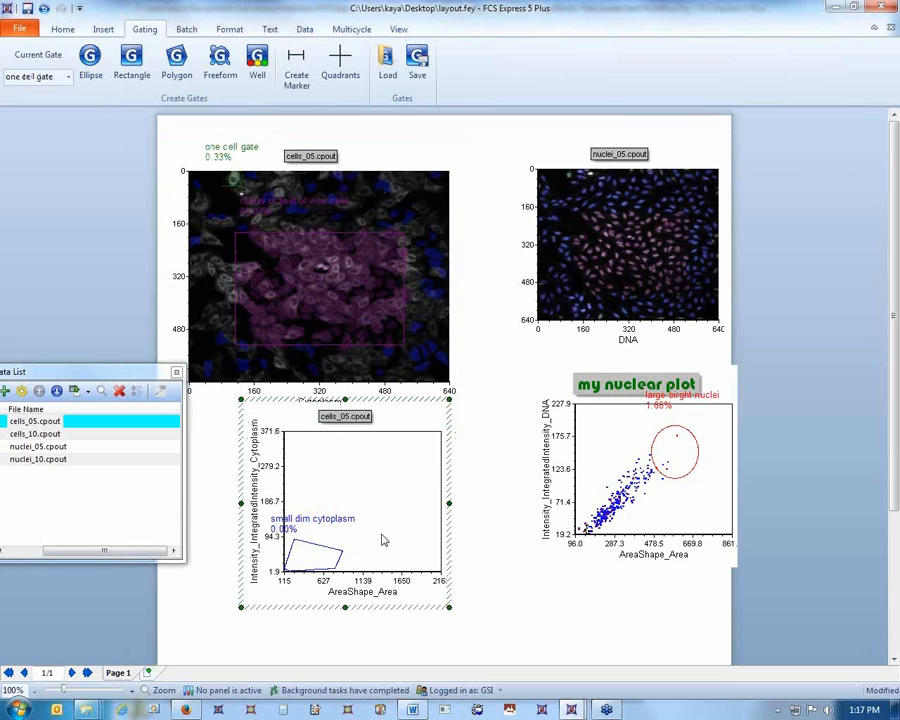
right_click(392, 496)
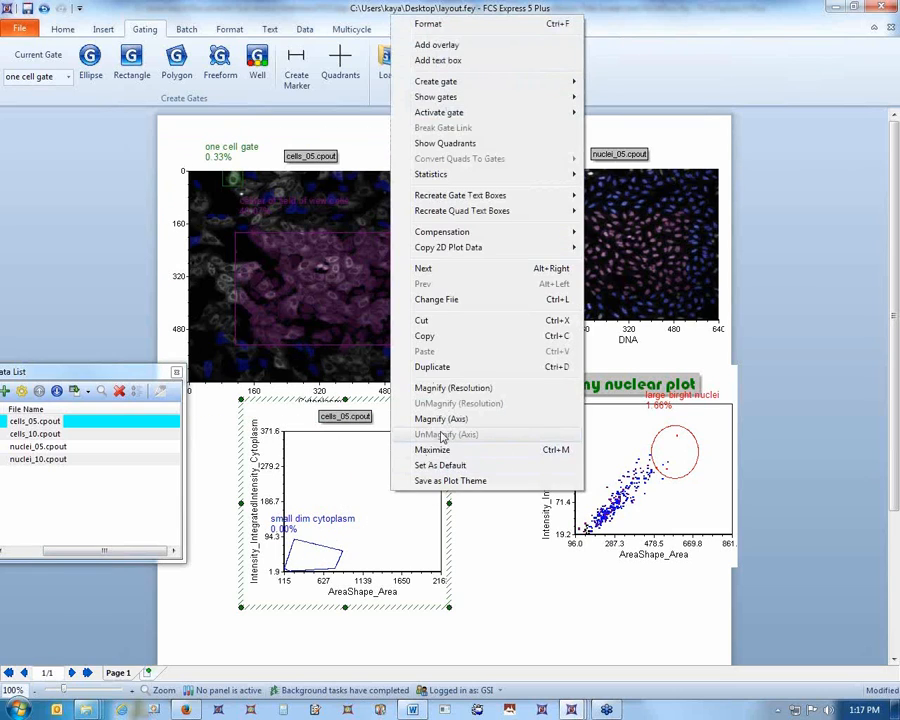
click(448, 452)
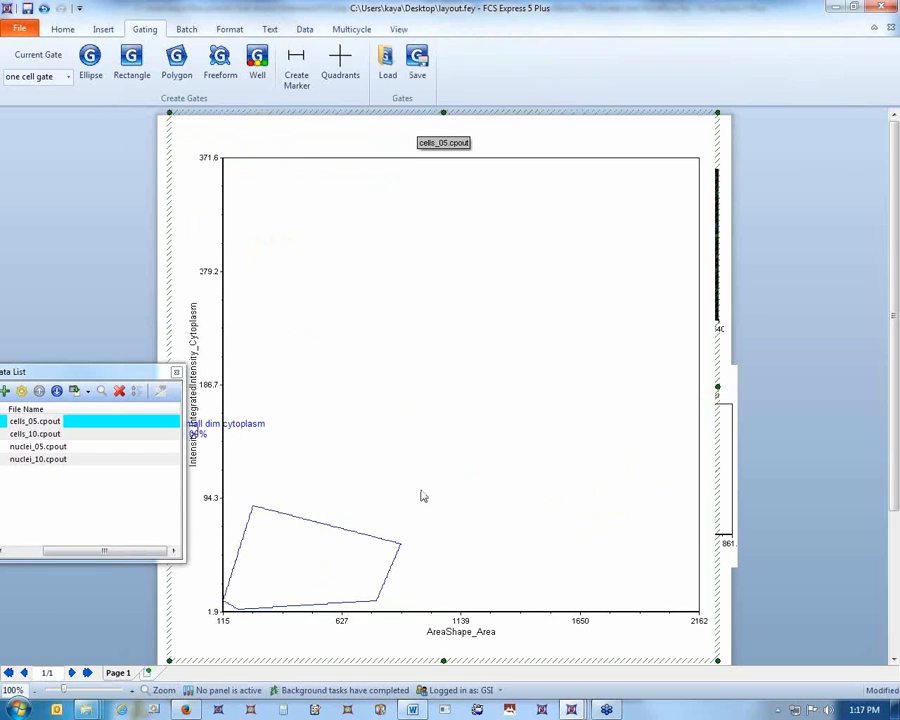
right_click(448, 436)
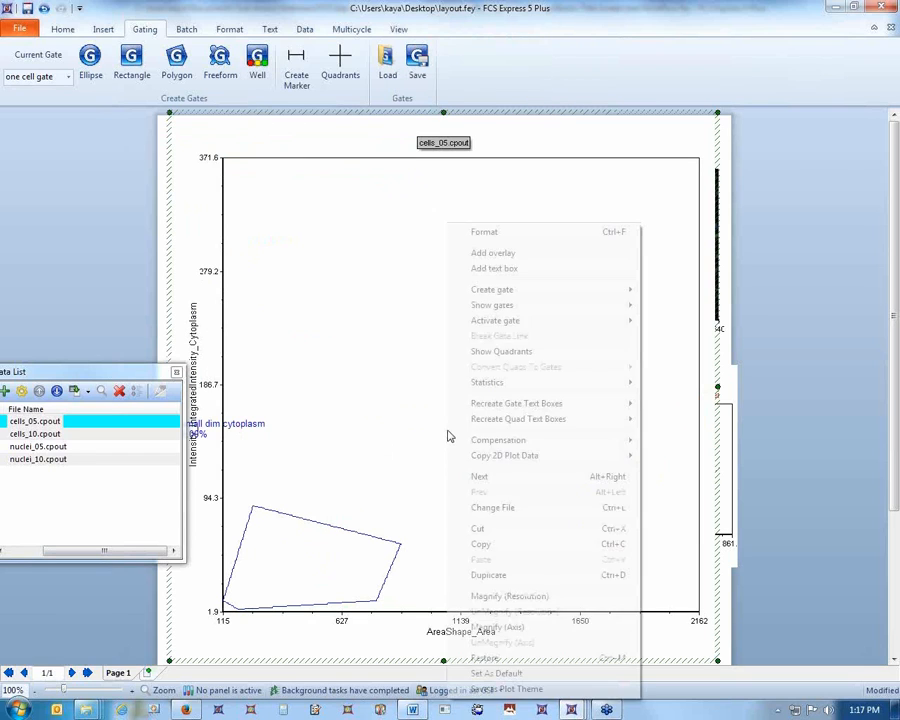
click(516, 654)
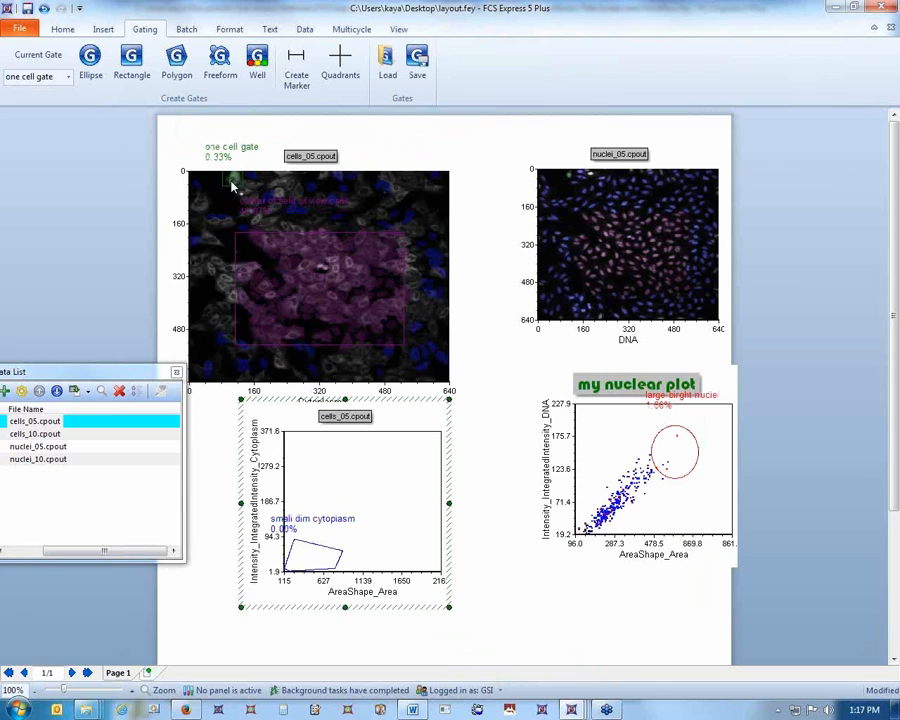
drag(232, 185, 258, 224)
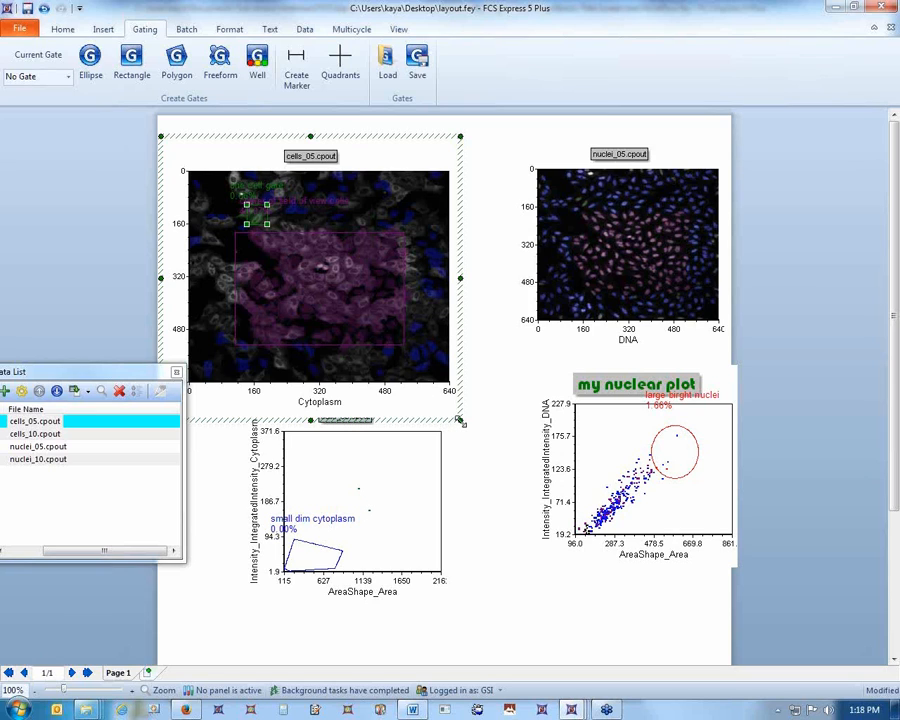
Shrink the Cytoplasm picture plot and move the cells Color Dot plot and both nuclei plots closer to it.
drag(450, 401, 369, 349)
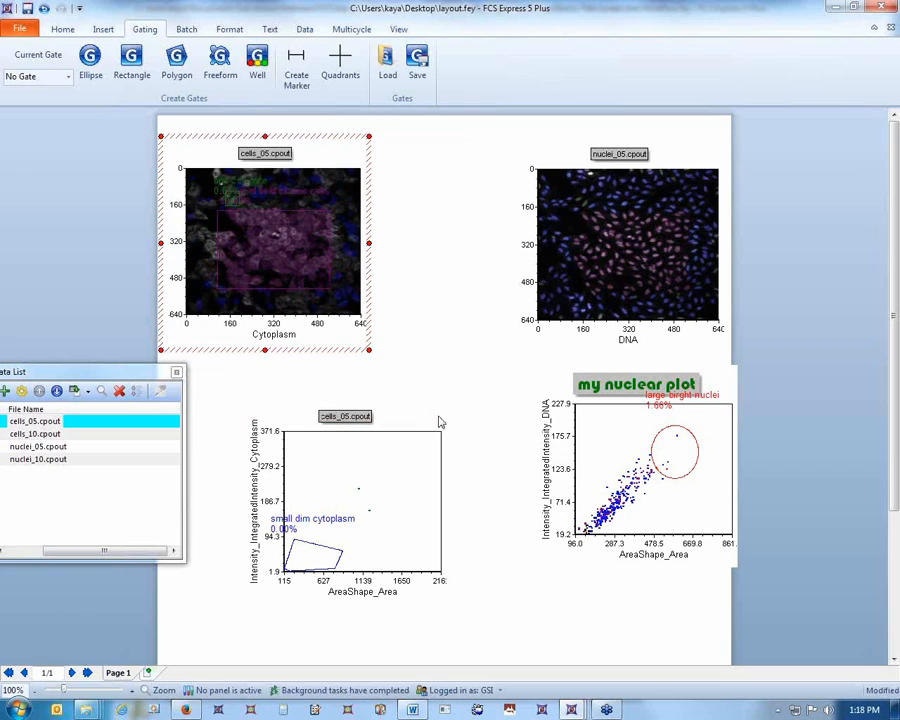
click(600, 277)
click(312, 519)
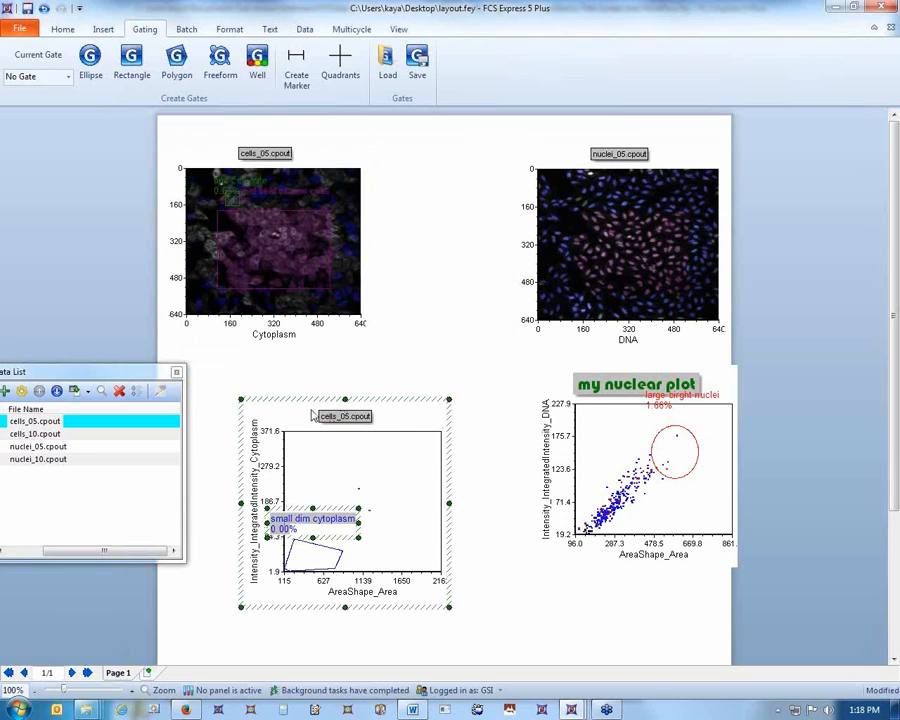
drag(294, 398, 249, 347)
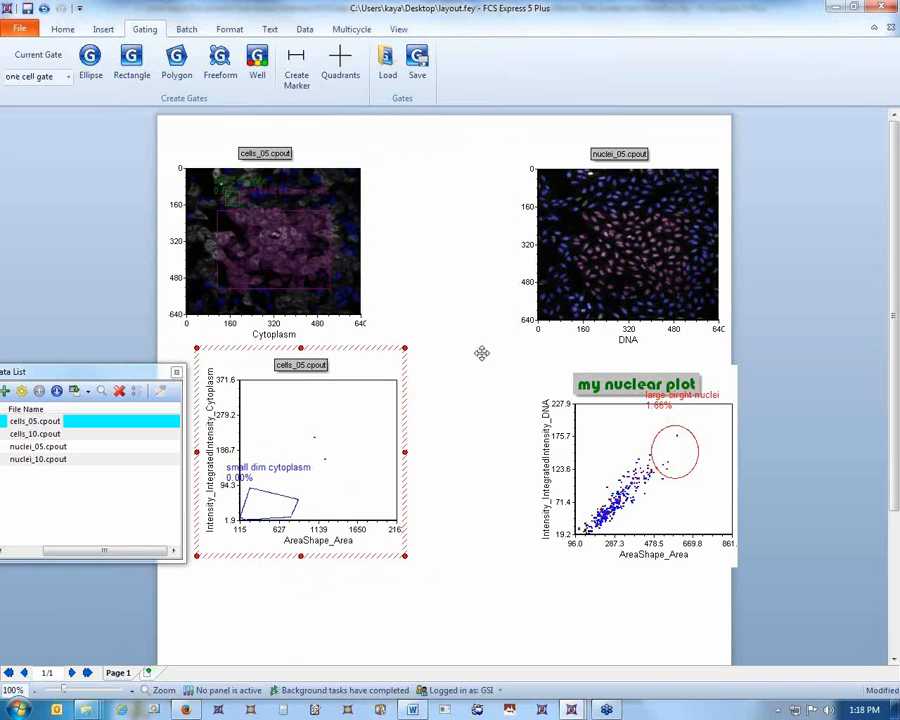
click(493, 371)
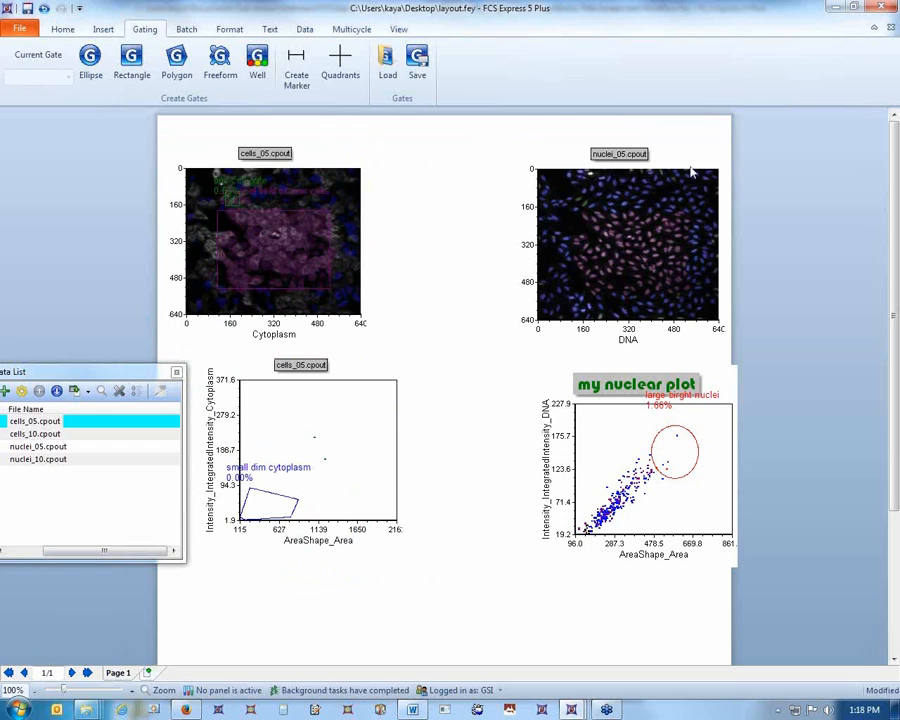
drag(806, 133, 476, 652)
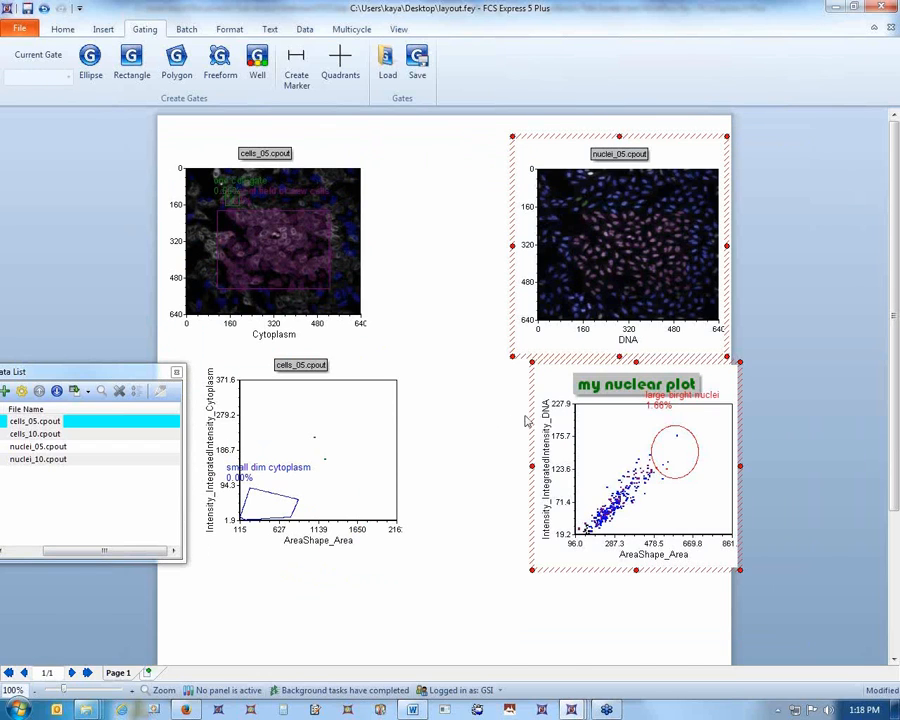
drag(527, 421, 414, 422)
Insert a data grid of nuclei_05.cpout beside the nuclei plots and stretch it down to span both plot rows.
click(103, 29)
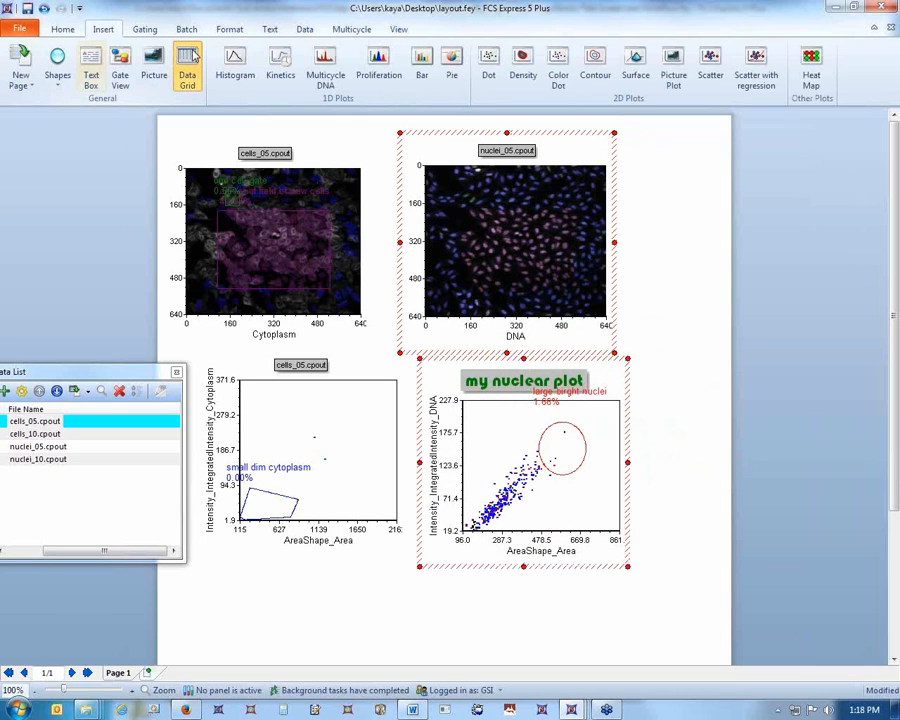
click(188, 65)
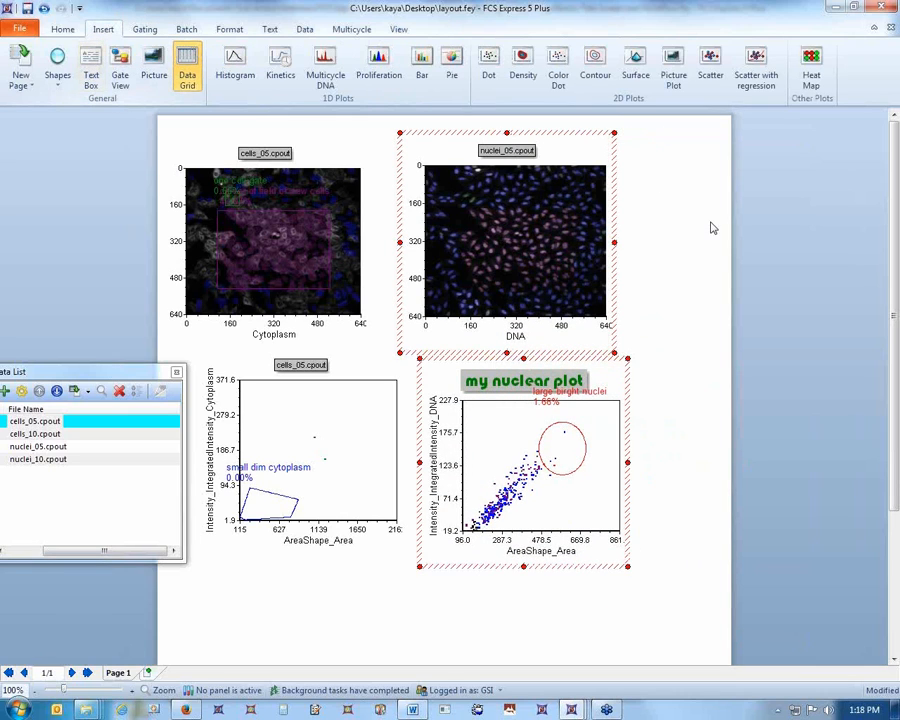
click(630, 158)
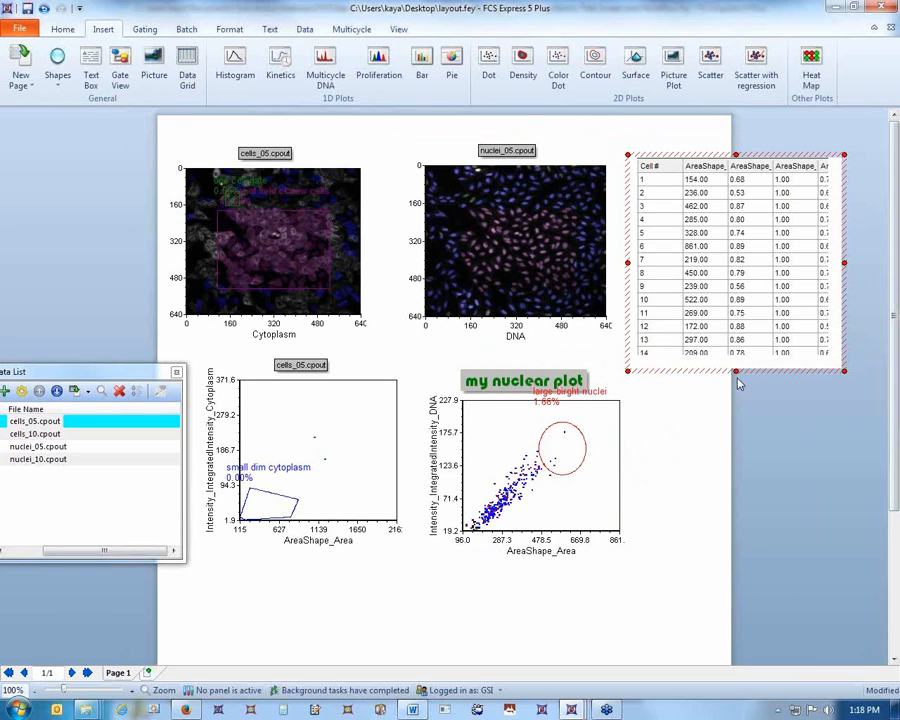
mouse_move(739, 368)
mouse_down()
mouse_move(728, 432)
mouse_move(736, 611)
mouse_up()
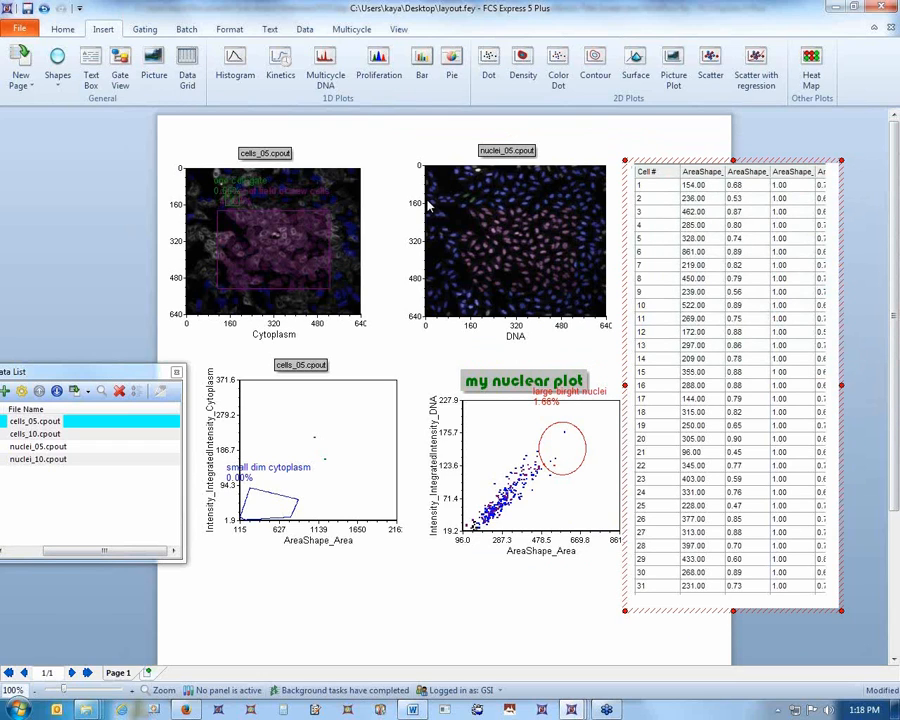
Apply the "large birght nuclei" gate from the nuclear Color Dot plot to the data grid.
click(147, 31)
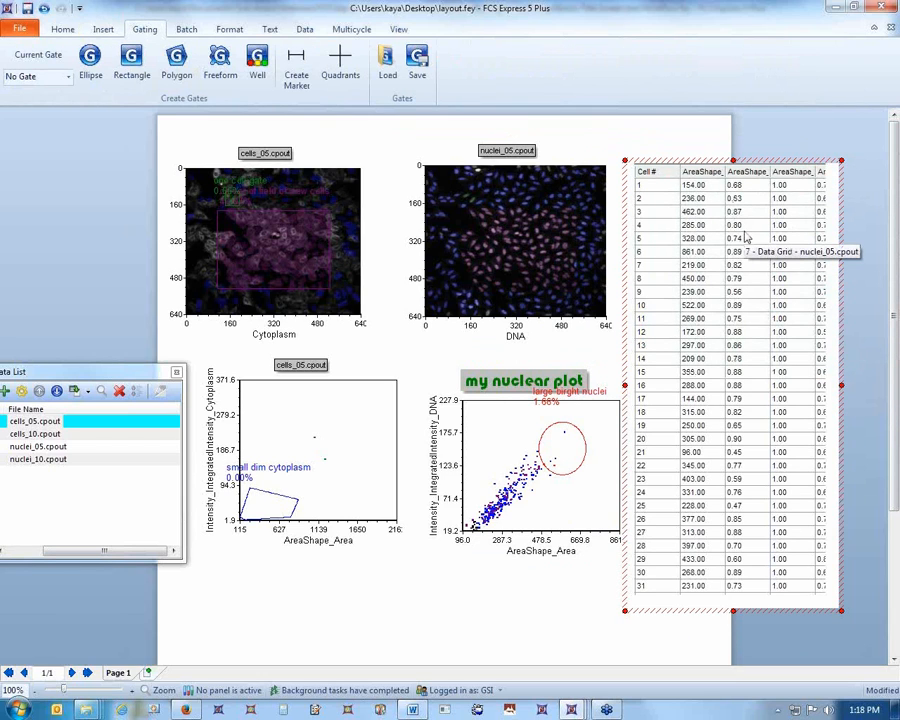
click(560, 453)
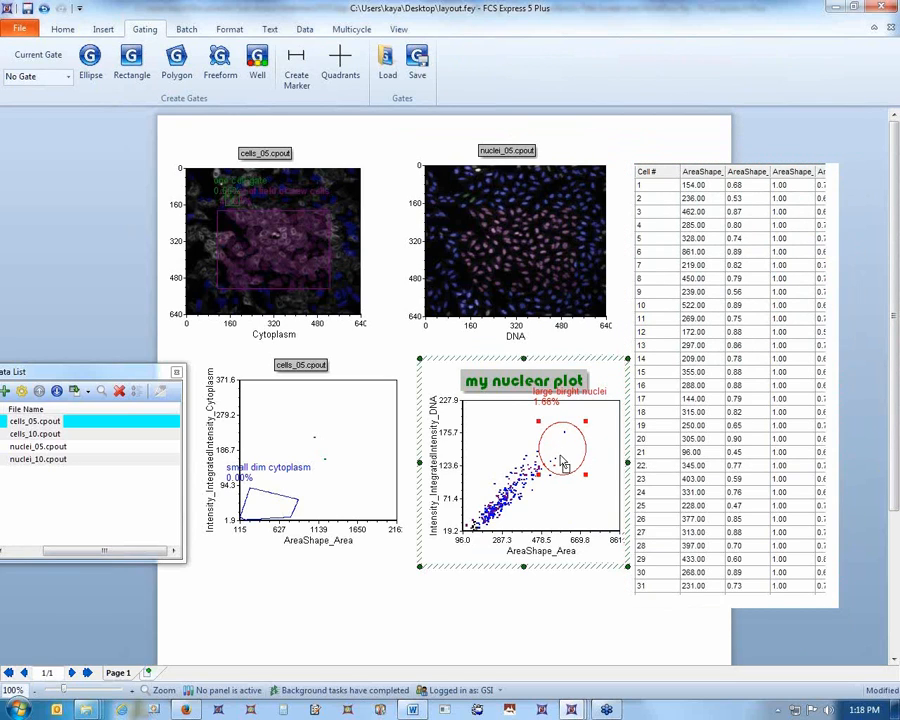
click(706, 348)
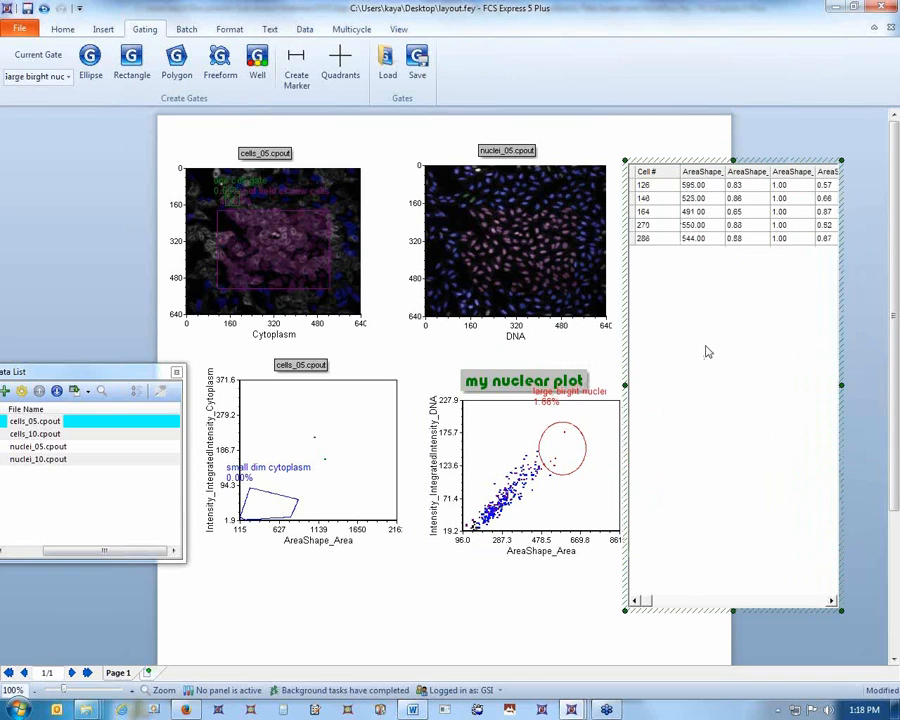
Switch the data grid's current gate to "one cell gate", and set it back to "large birght nuclei".
click(68, 77)
click(62, 124)
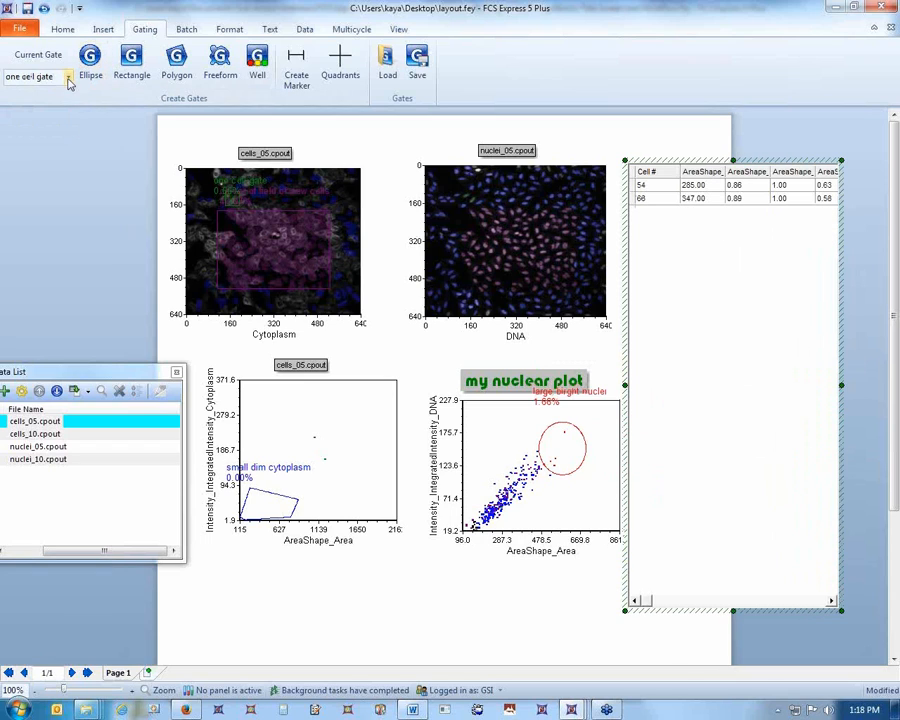
click(68, 77)
click(62, 114)
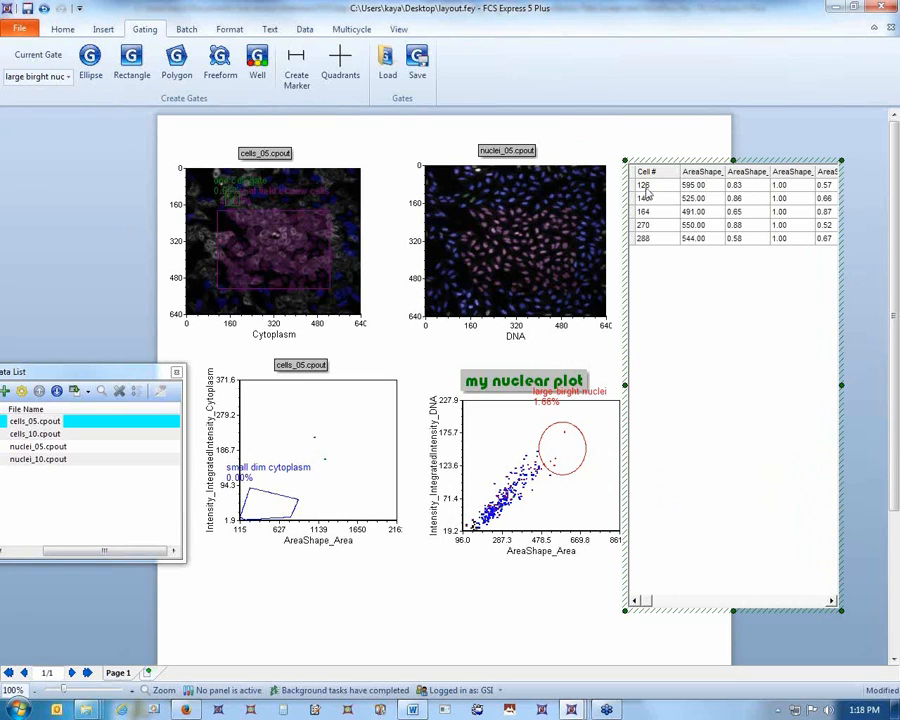
Go through the gated cells' rows in the data grid, including 146, 164, 270 and 288, to examine their parameters.
click(647, 196)
click(646, 200)
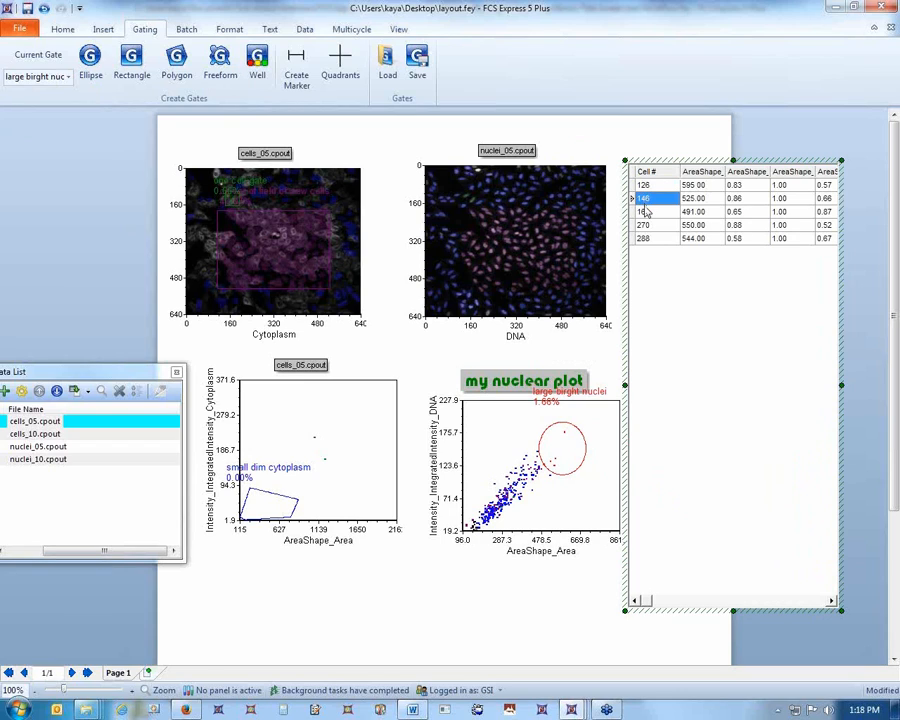
click(646, 212)
click(643, 226)
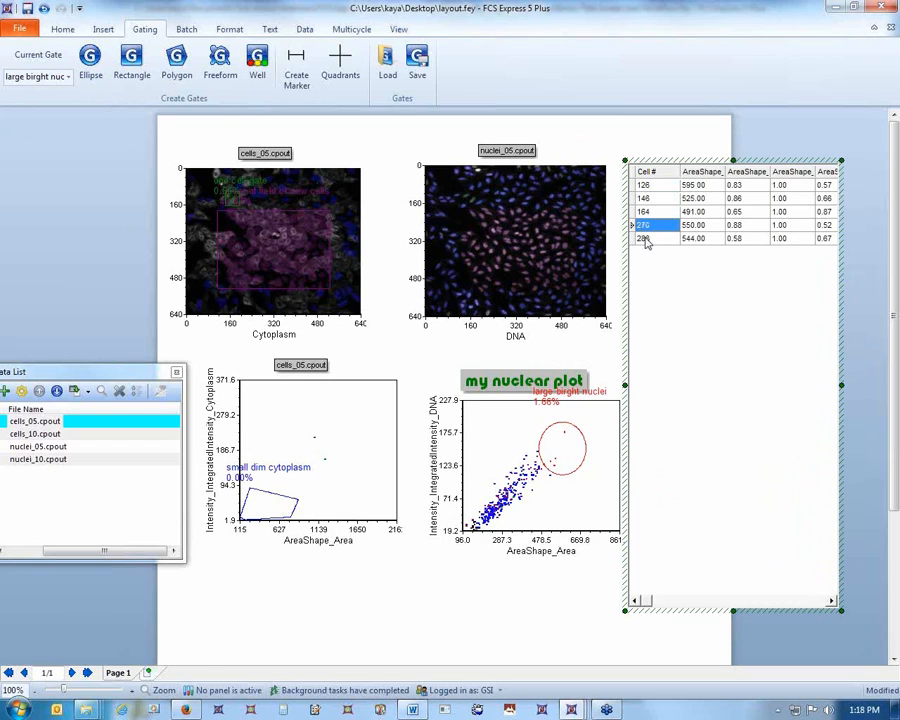
click(644, 238)
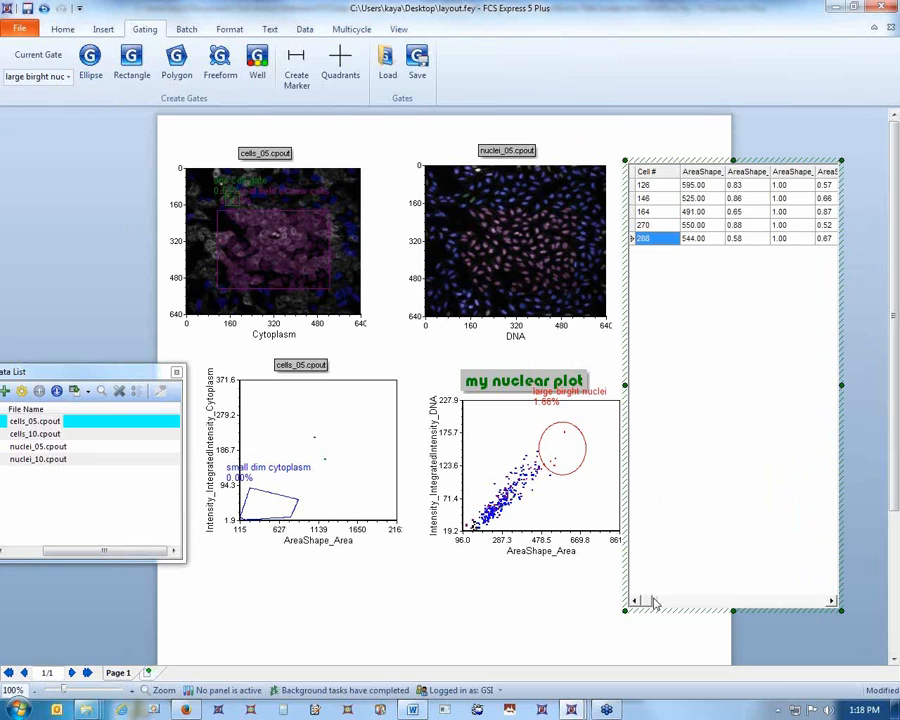
mouse_move(652, 601)
mouse_down()
mouse_move(833, 627)
mouse_move(661, 600)
mouse_move(645, 583)
mouse_up()
right_click(757, 187)
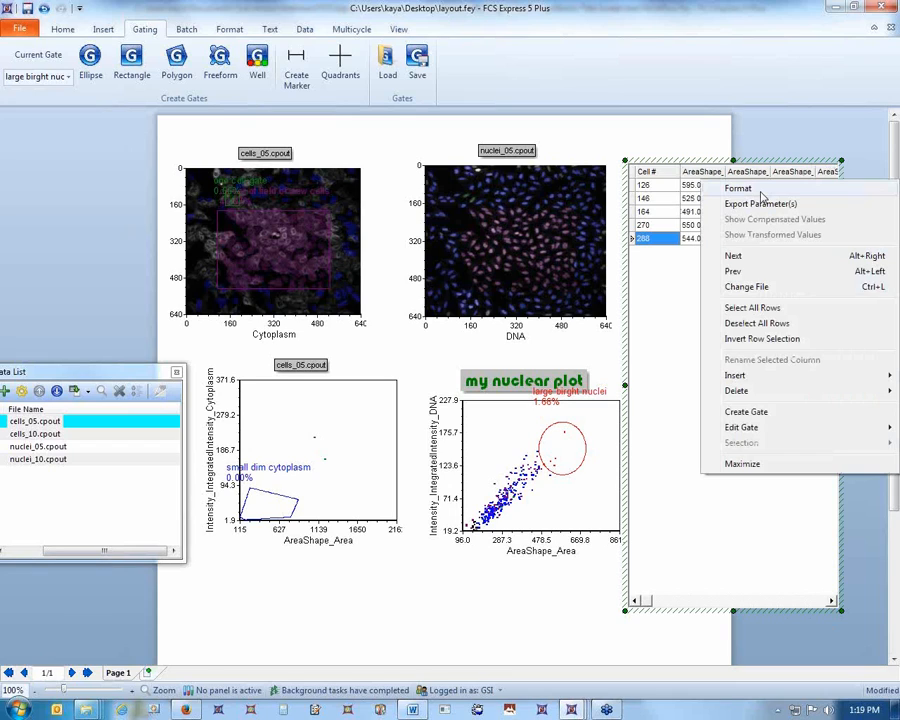
click(648, 272)
right_click(650, 272)
click(512, 213)
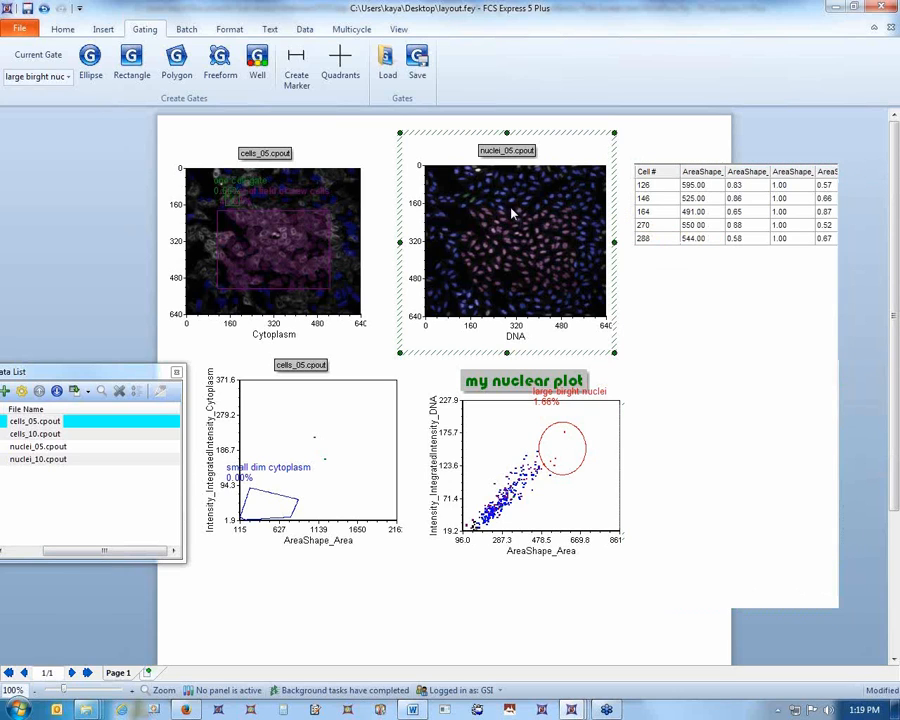
right_click(513, 212)
click(338, 412)
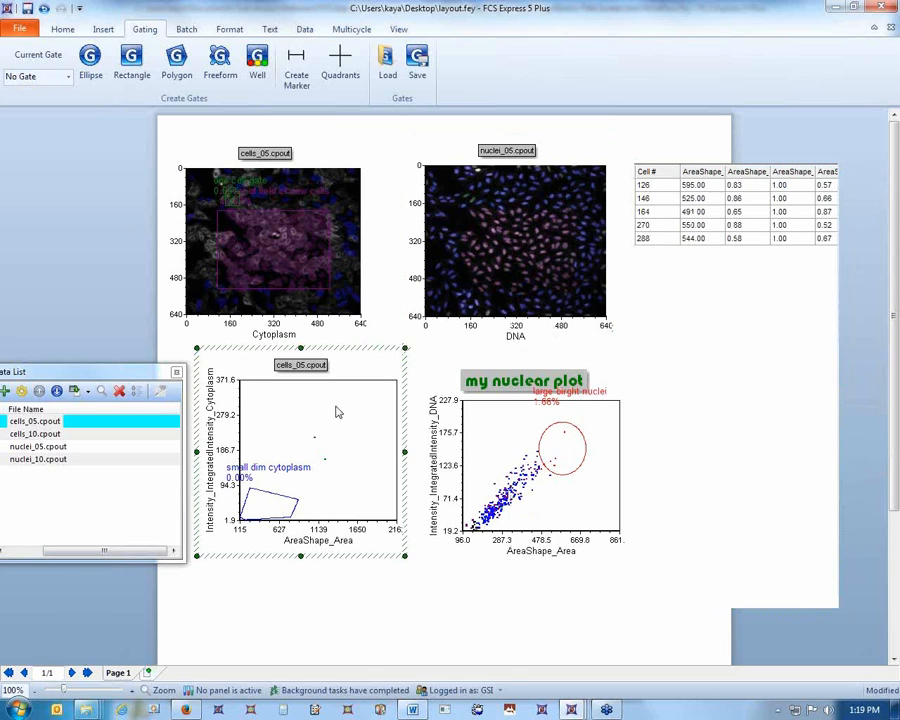
right_click(338, 412)
click(557, 200)
click(557, 200)
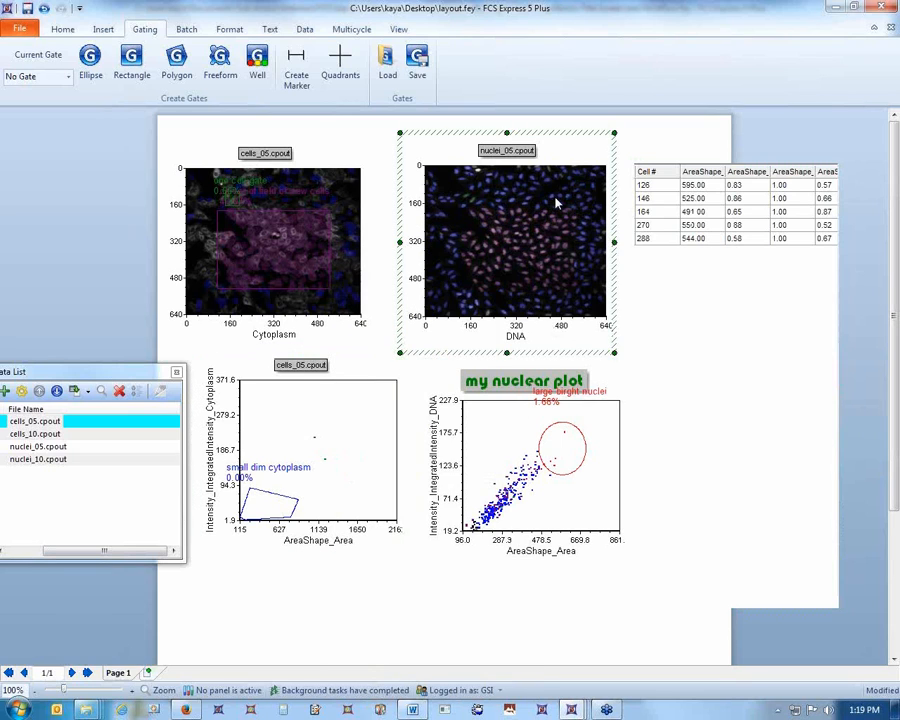
right_click(557, 203)
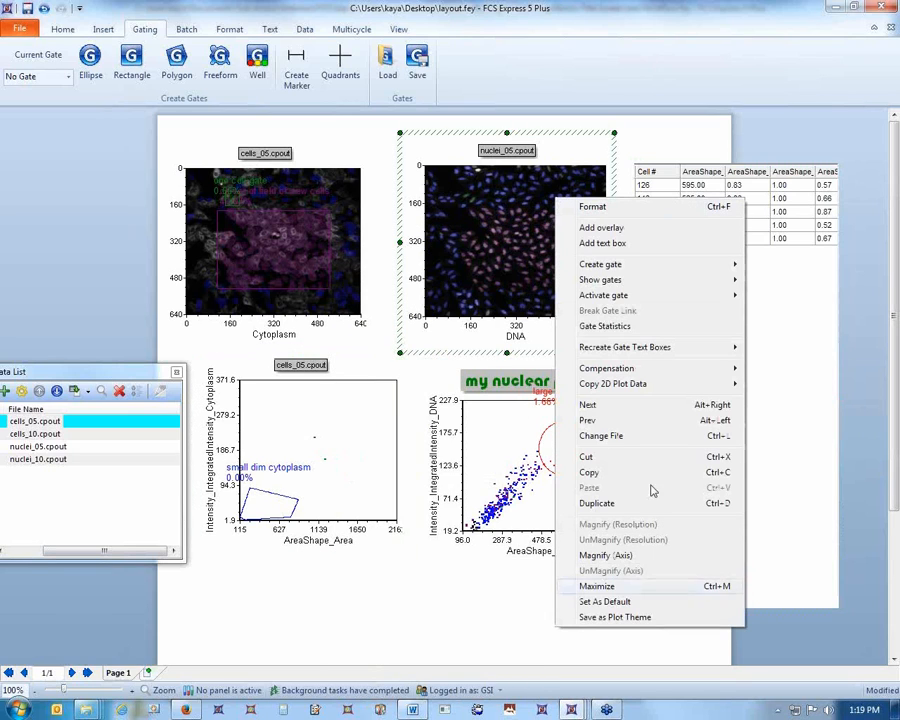
right_click(752, 165)
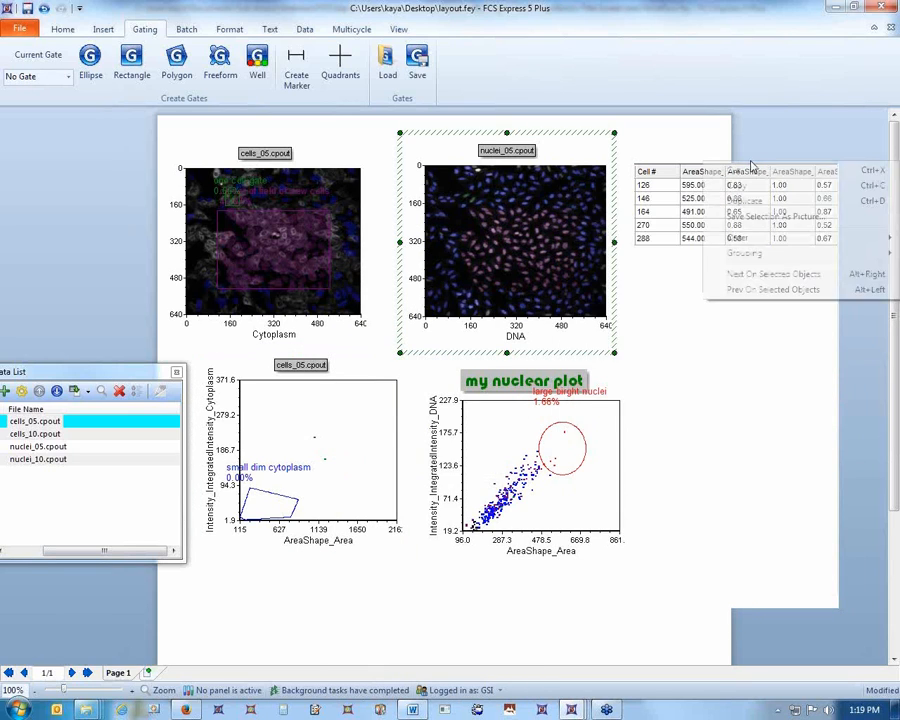
Open the data grid's formatting options and restrict the displayed parameters to only the checked items.
click(676, 250)
right_click(693, 258)
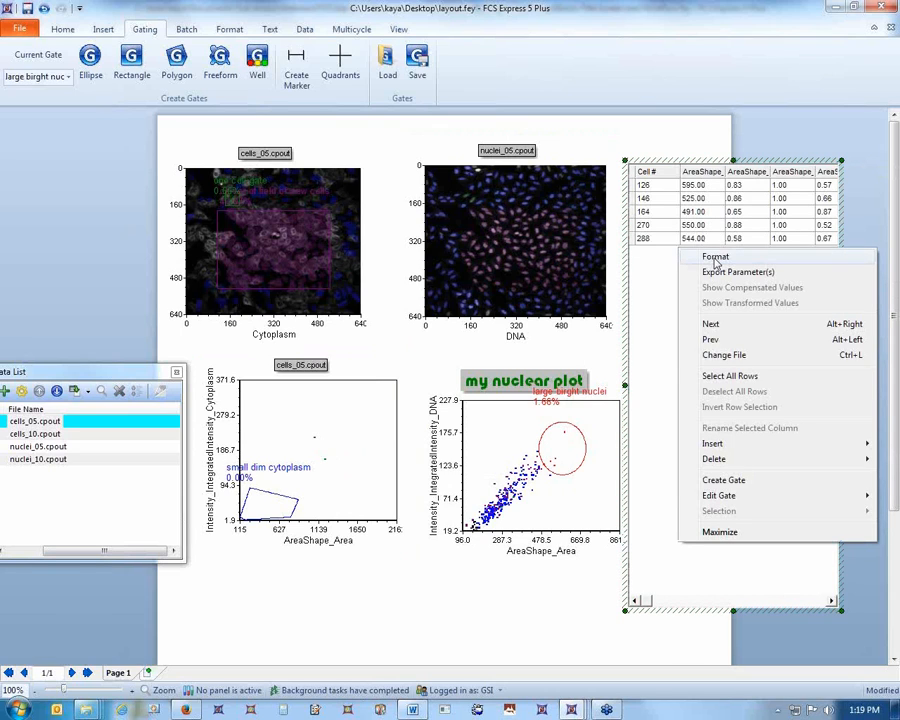
click(715, 258)
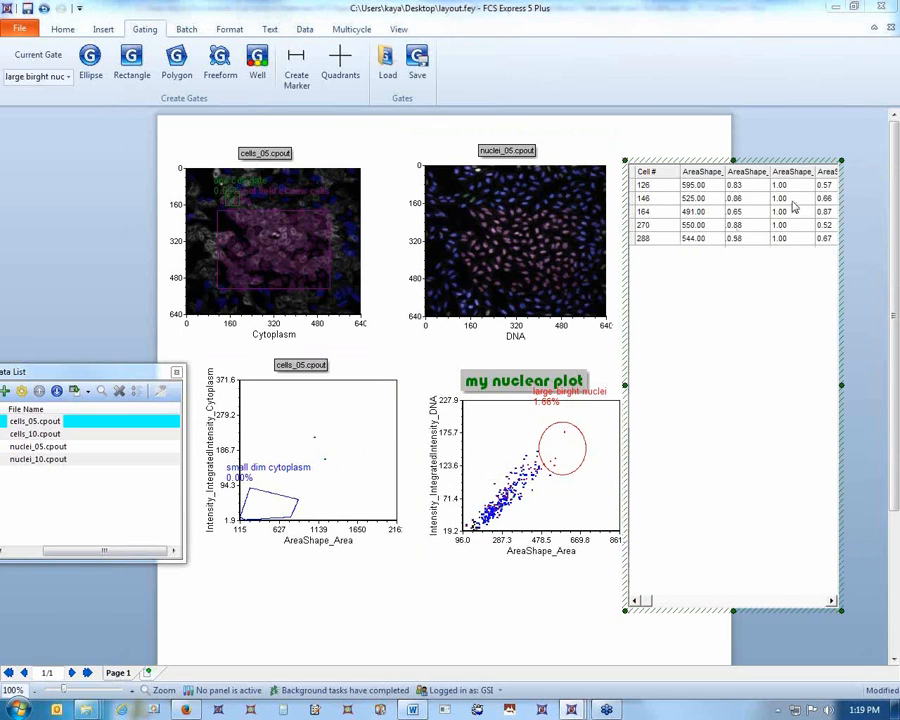
drag(511, 162, 404, 244)
click(102, 320)
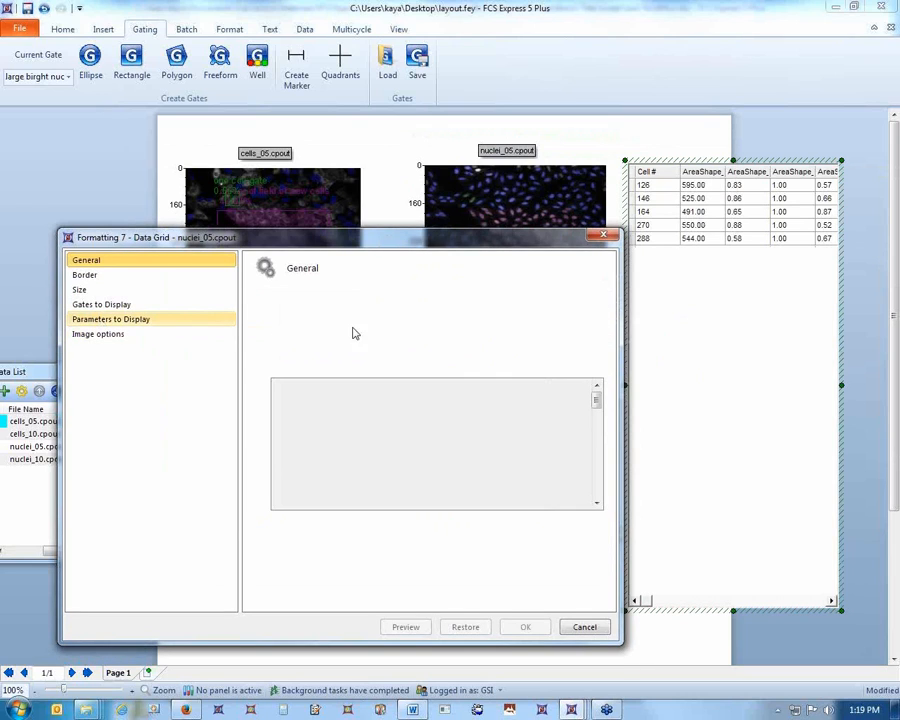
click(258, 350)
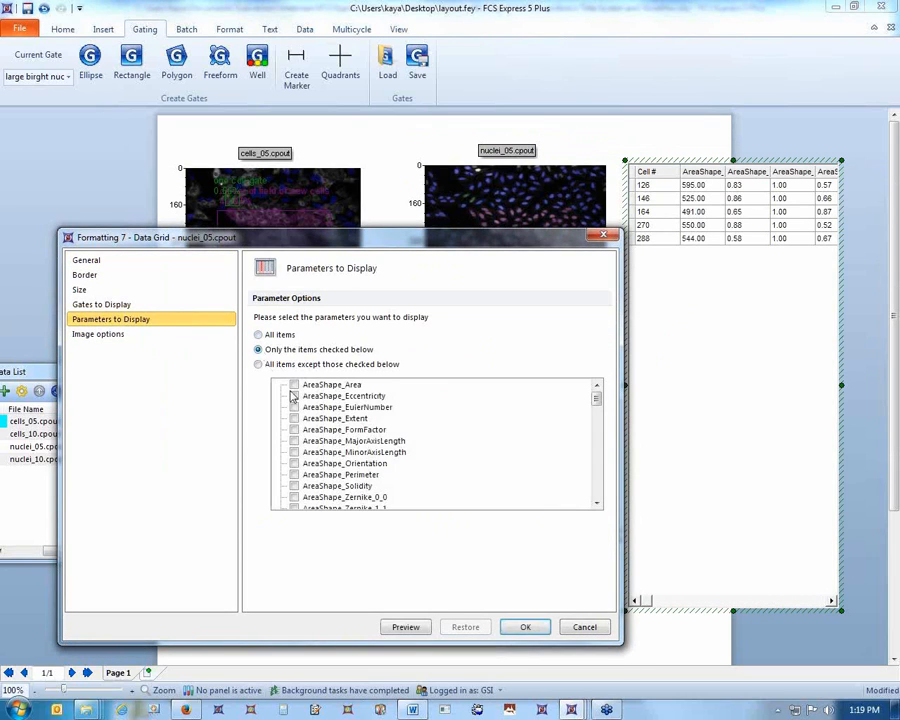
Choose AreaShape_Area, Intensity_MeanIntensity_DNA, Cytoplasm and DNA as the data grid's displayed parameters and apply the formatting.
click(294, 385)
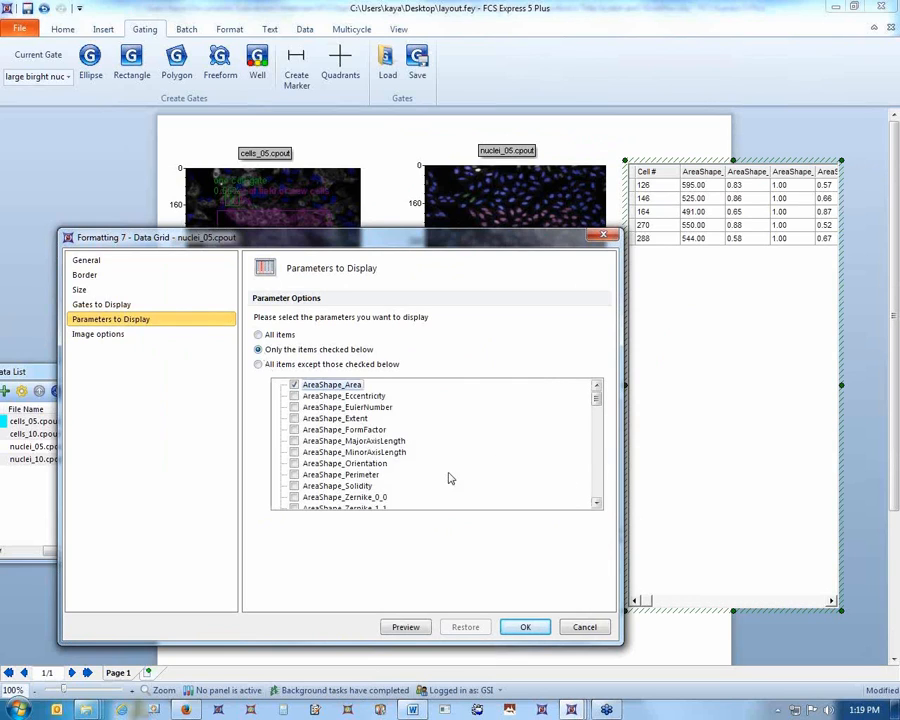
scroll(594, 474, down, 15)
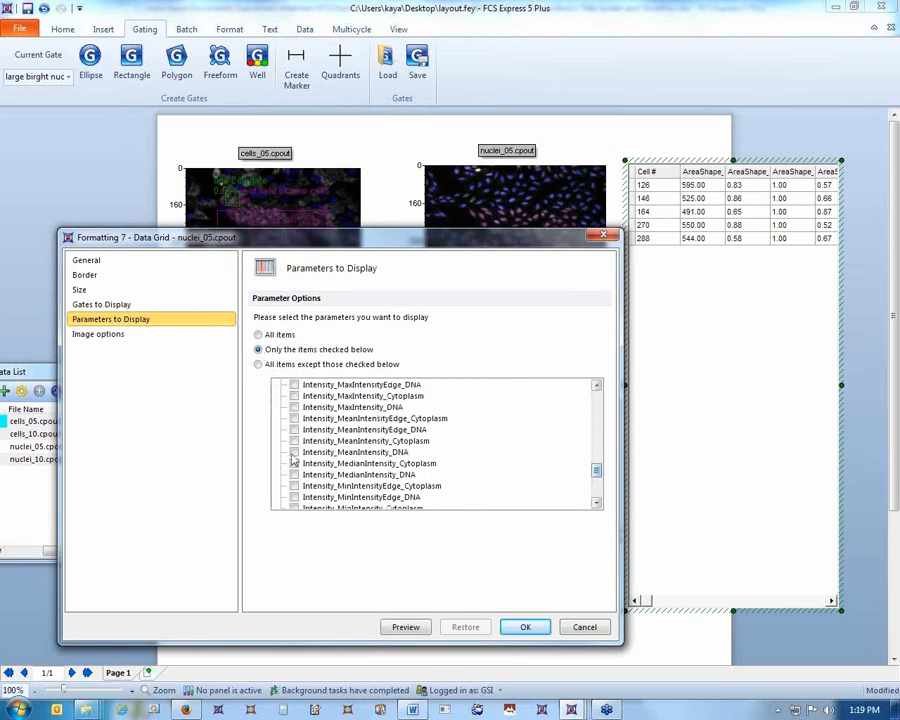
scroll(594, 470, down, 6)
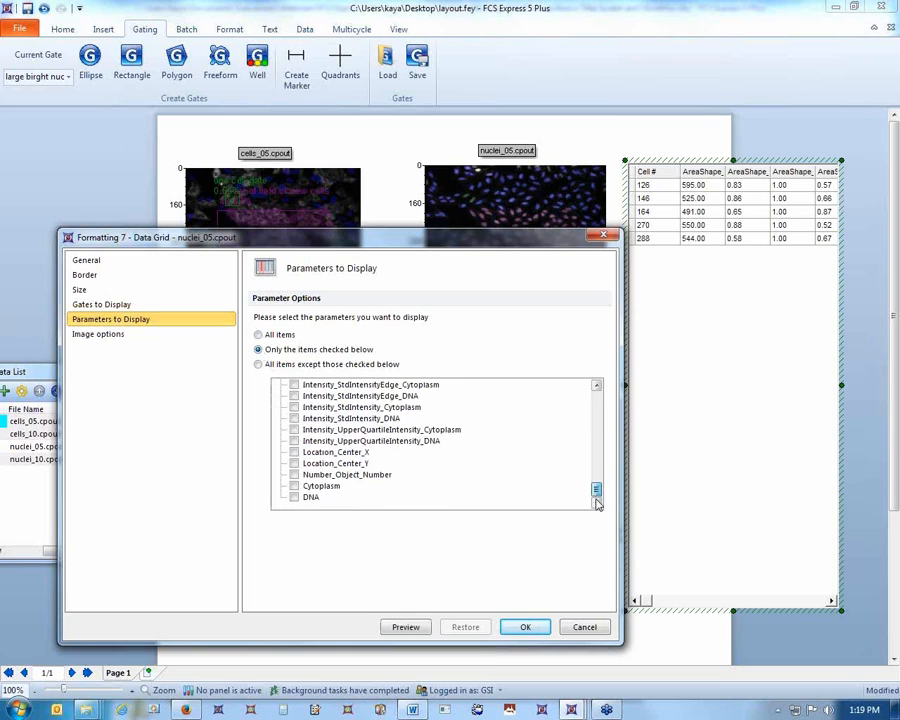
click(294, 486)
click(294, 497)
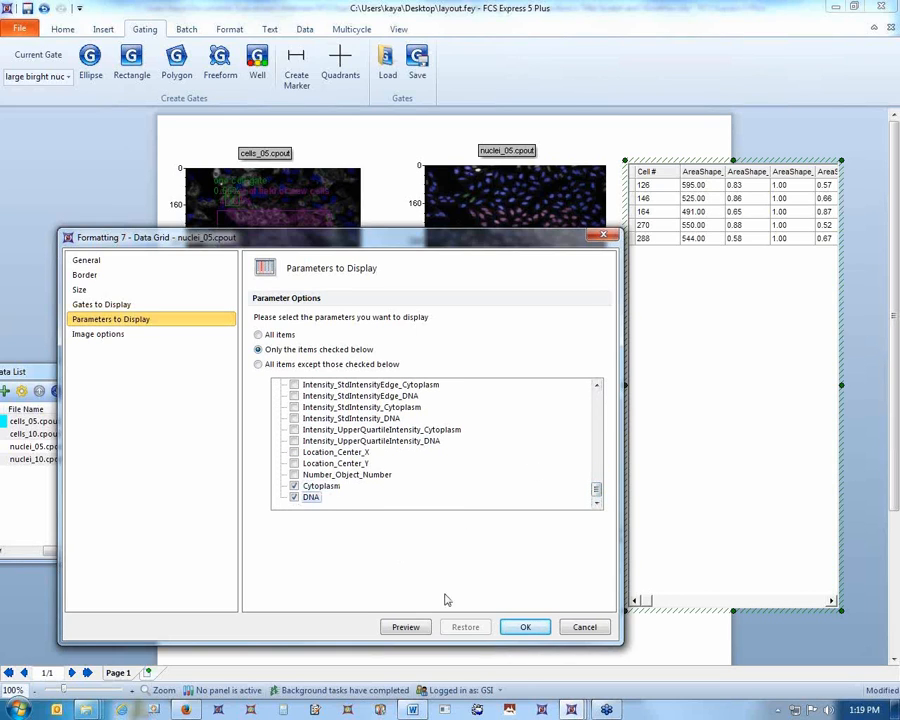
click(522, 628)
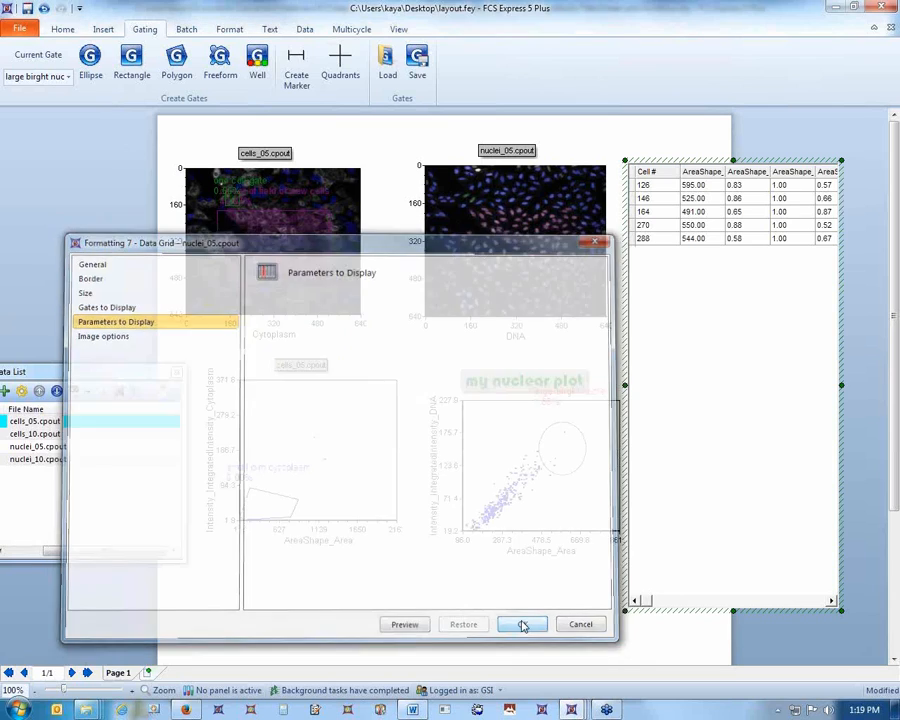
Widen the data grid to fit all its columns and make its rows taller to enlarge the cell images.
drag(844, 386, 882, 385)
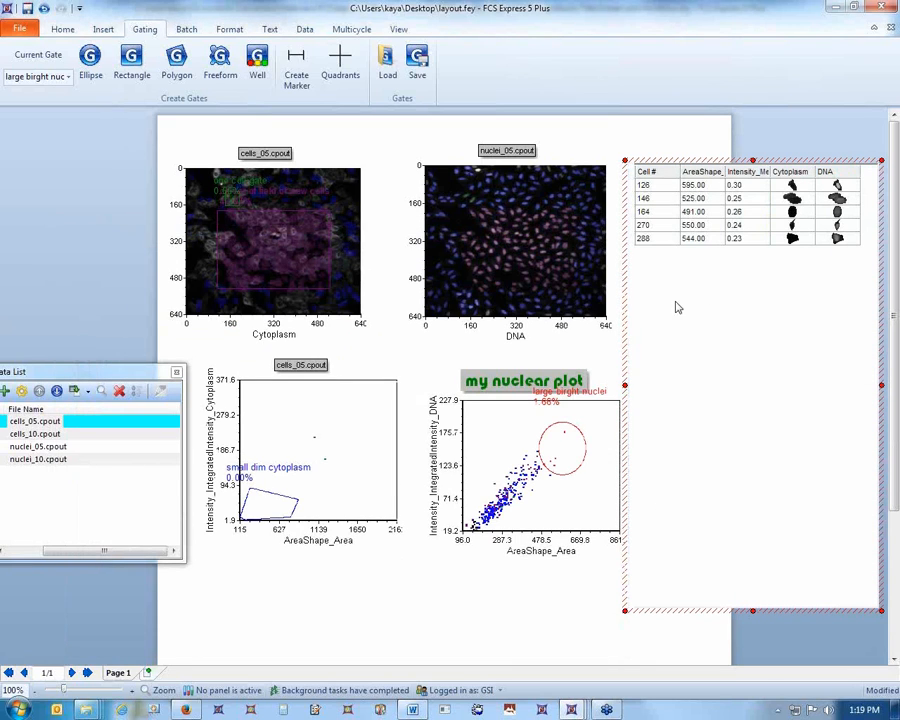
click(641, 212)
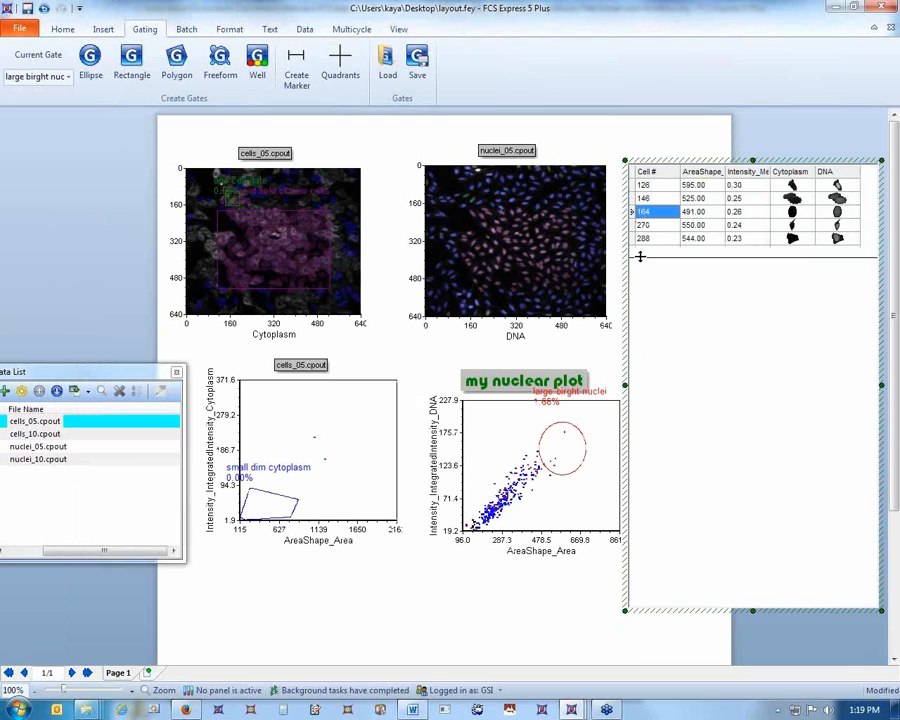
drag(632, 212, 632, 254)
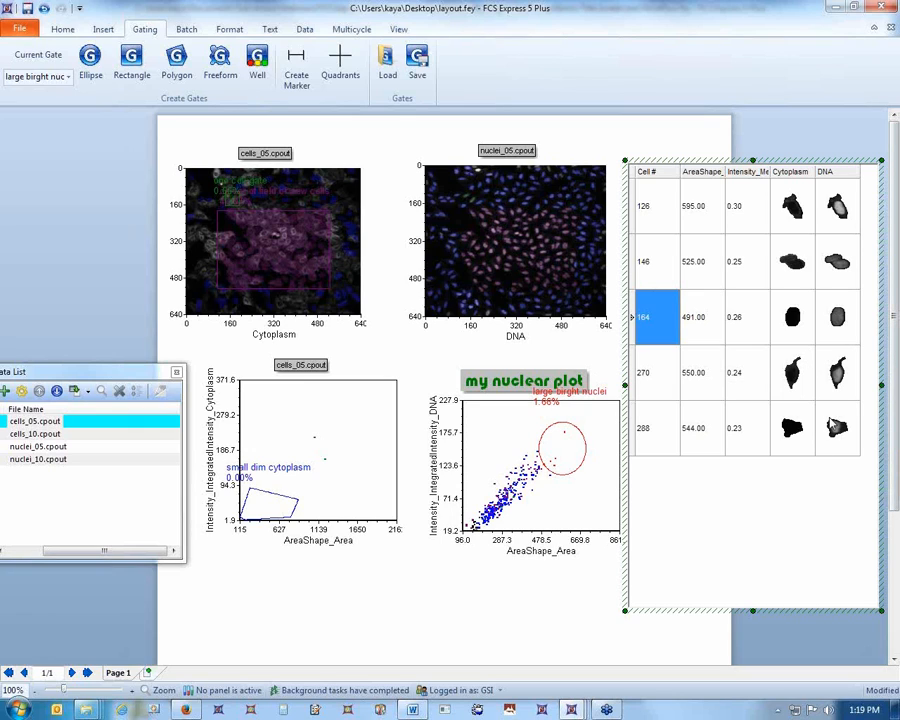
Extend the "large birght nuclei" ellipse gate slightly toward the main nuclei population in the nuclear Color Dot plot.
click(550, 466)
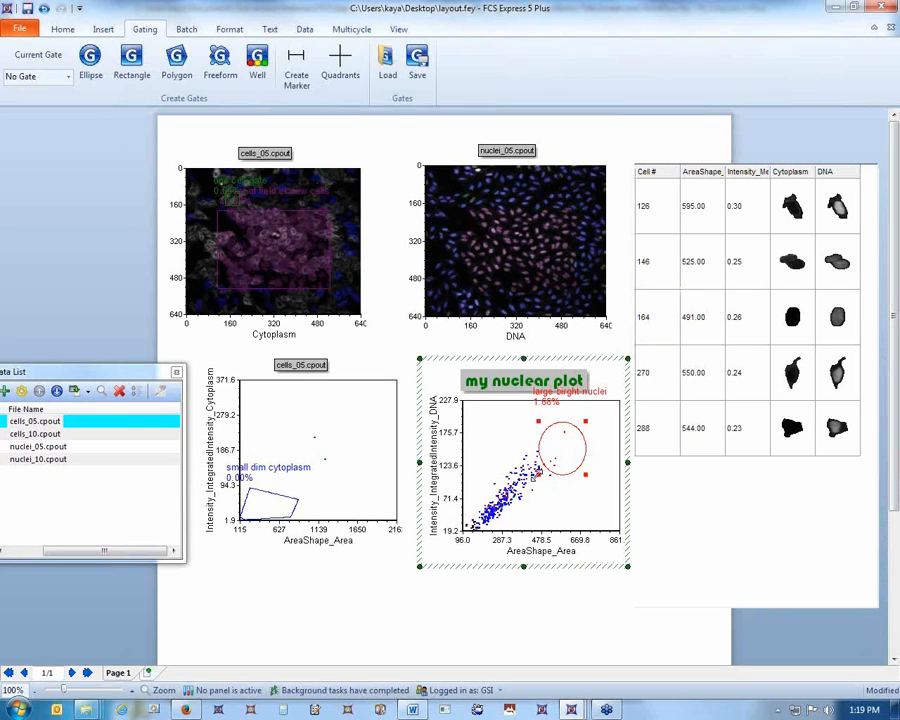
drag(539, 473, 544, 469)
drag(533, 475, 534, 473)
Shrink the cytoplasm and nuclear Color Dot plots together to free up space beneath them.
ctrl+click(352, 492)
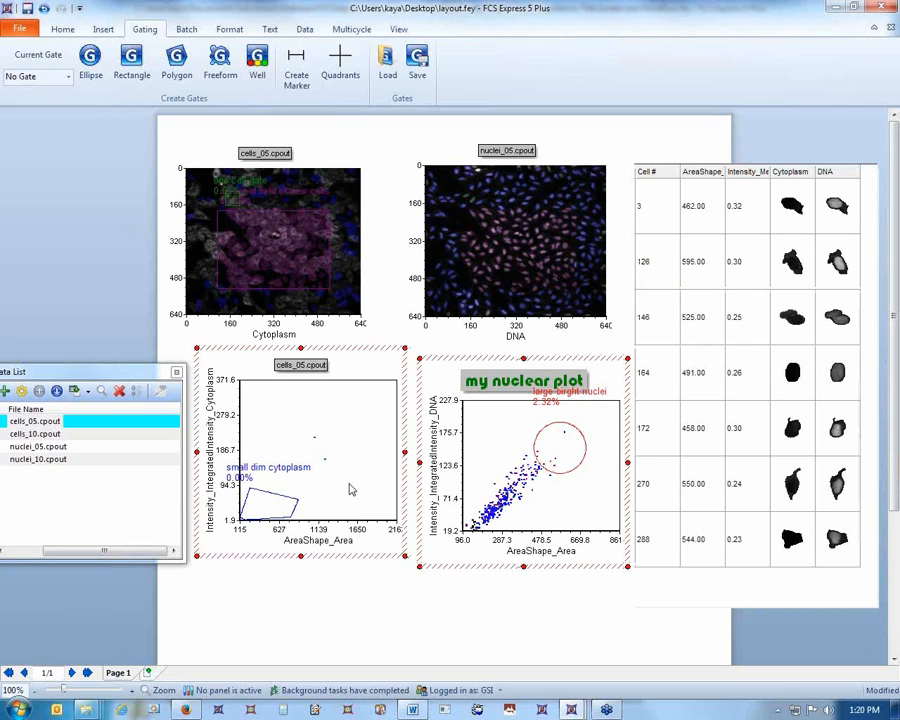
drag(630, 568, 604, 521)
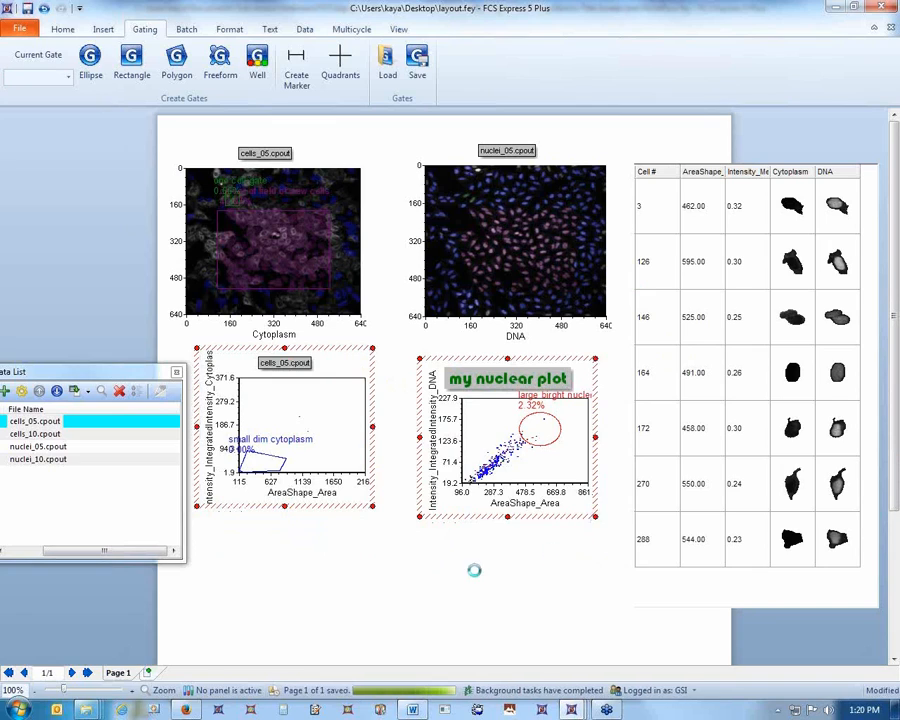
right_click(473, 432)
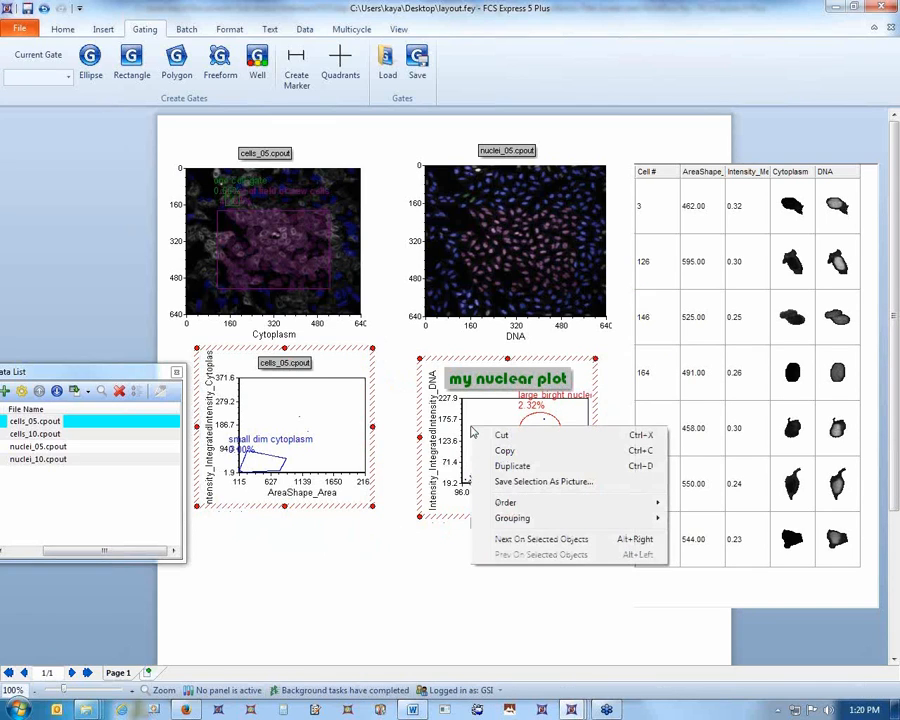
right_click(421, 634)
Insert a gate statistics table for "my nuclear plot" and place it beneath the two Color Dot plots.
click(472, 417)
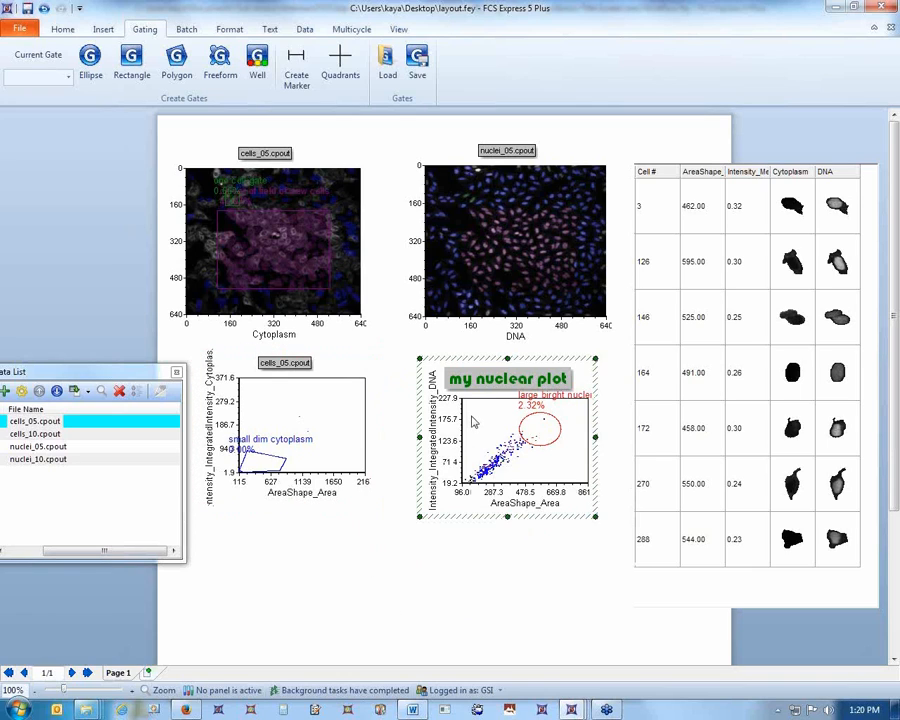
right_click(472, 421)
mouse_move(521, 388)
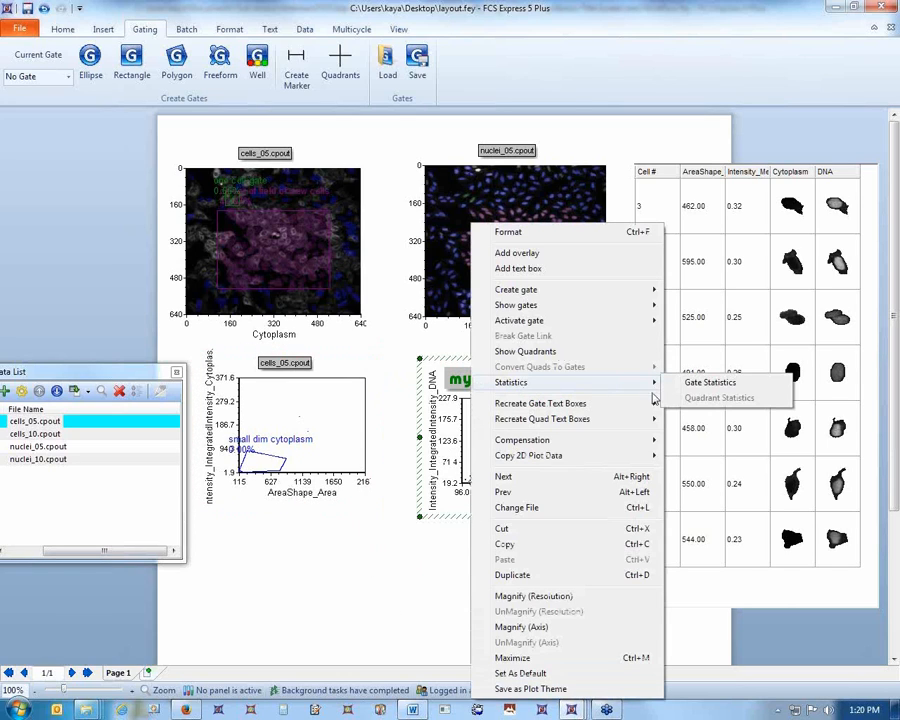
click(710, 383)
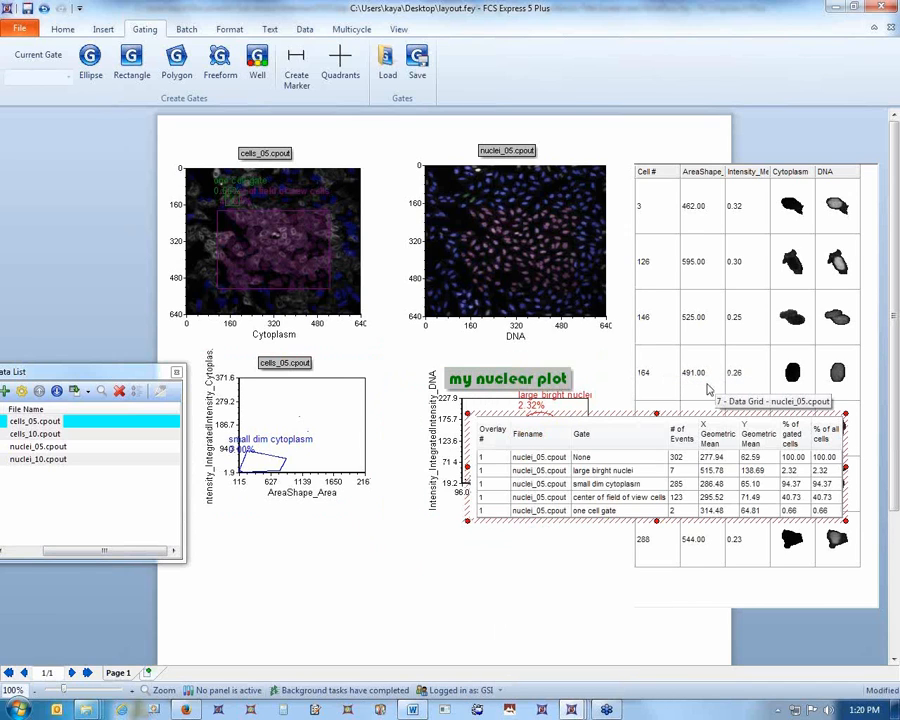
drag(712, 413, 410, 554)
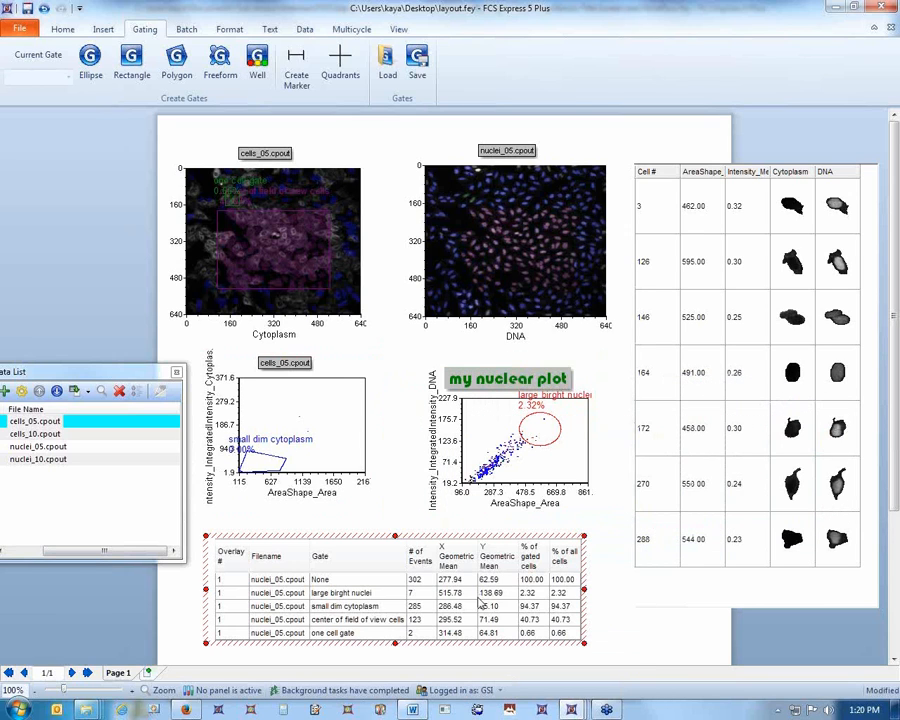
Hide the Overlay # and Filename columns in the gate statistics table.
right_click(362, 561)
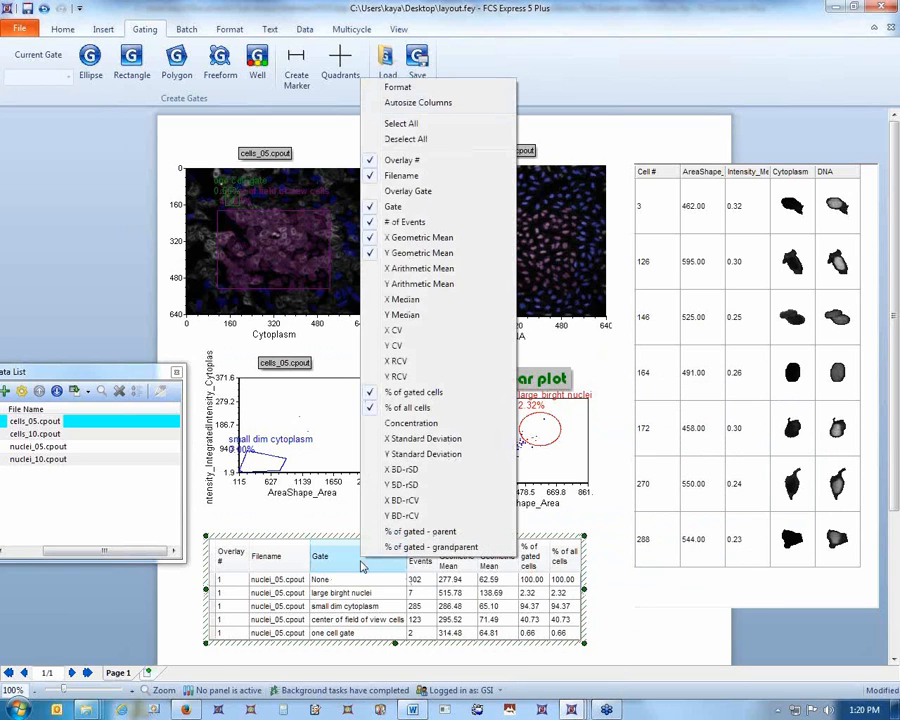
click(410, 160)
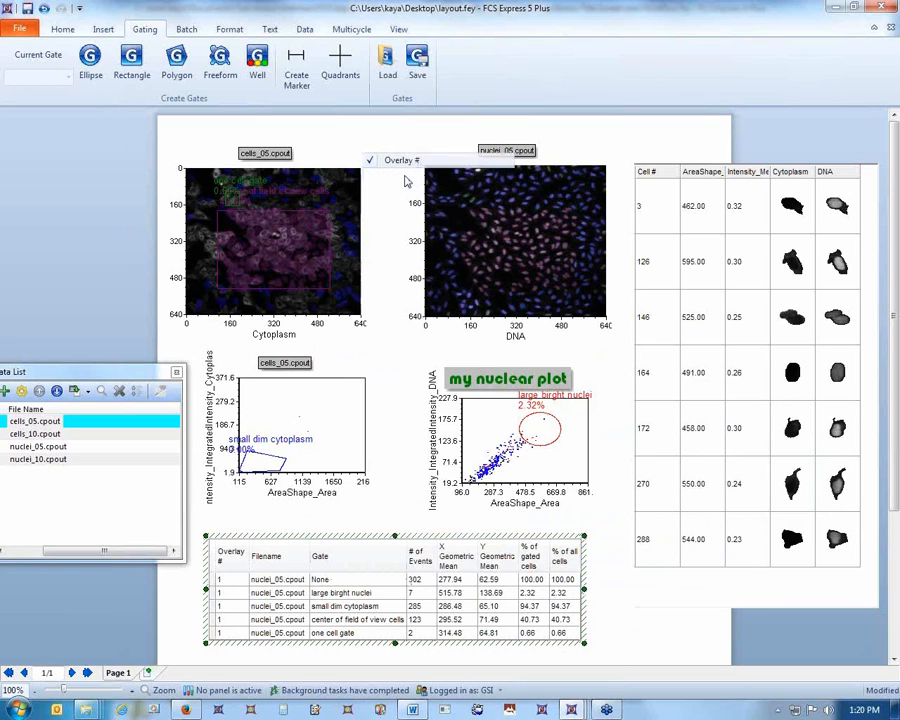
right_click(340, 578)
click(395, 205)
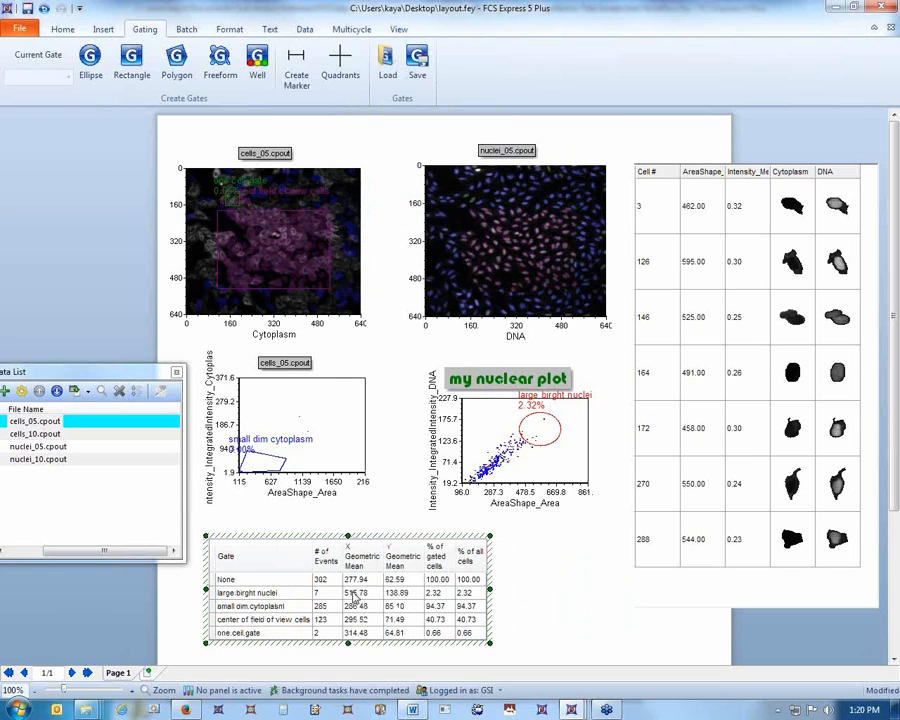
Add the "% of gated - parent" and X CV columns to the gate statistics table.
right_click(354, 588)
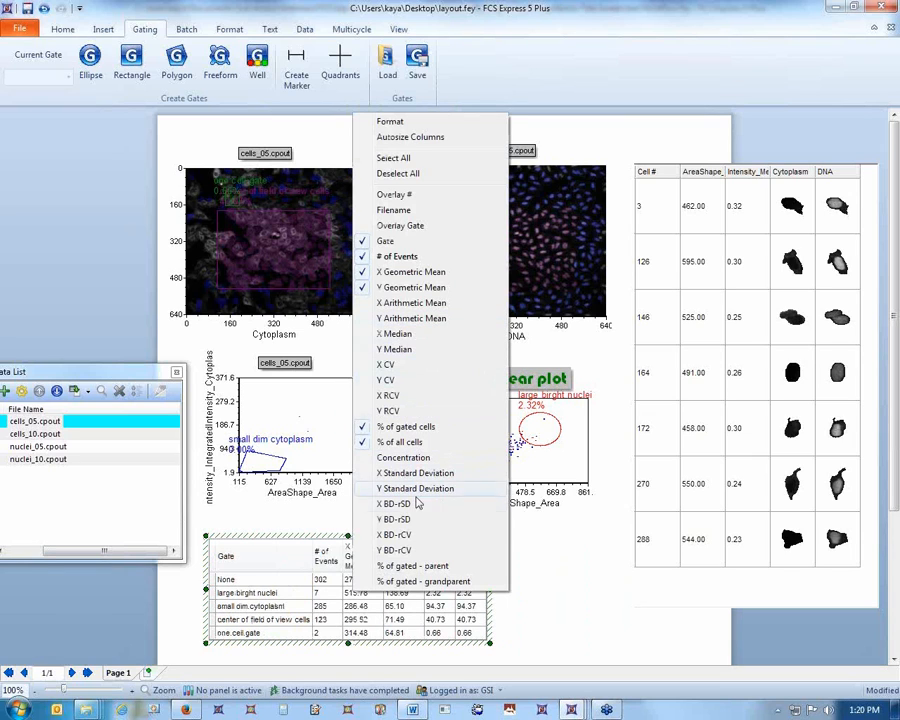
click(427, 567)
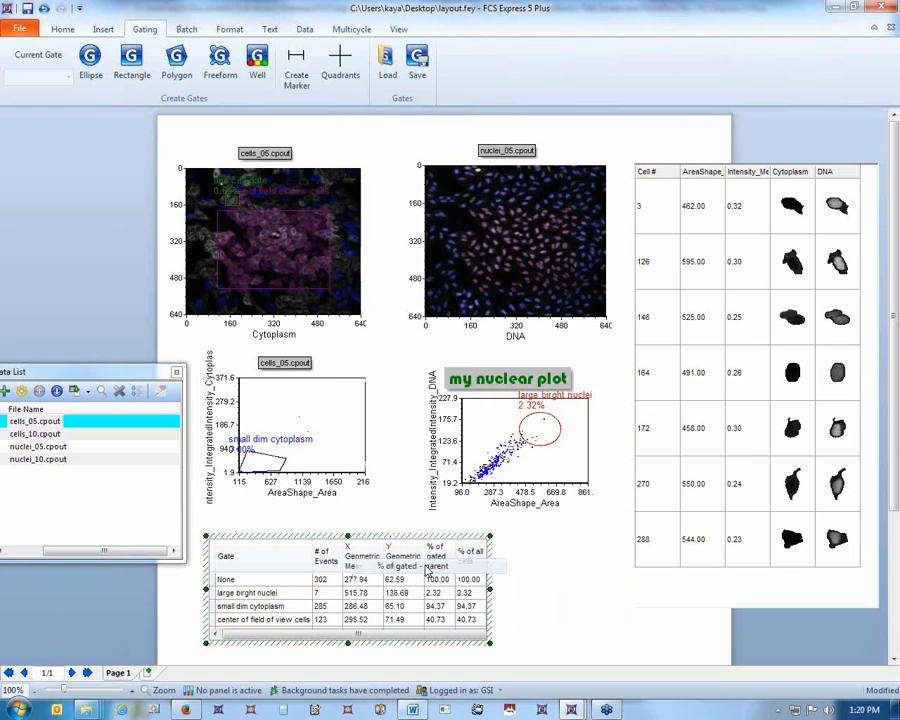
right_click(418, 562)
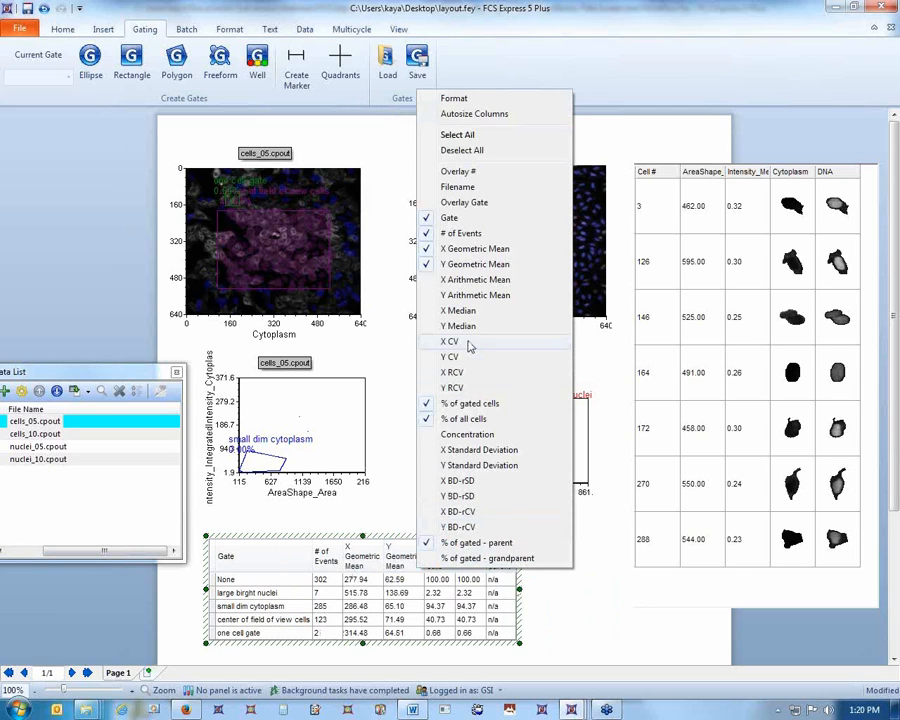
click(450, 342)
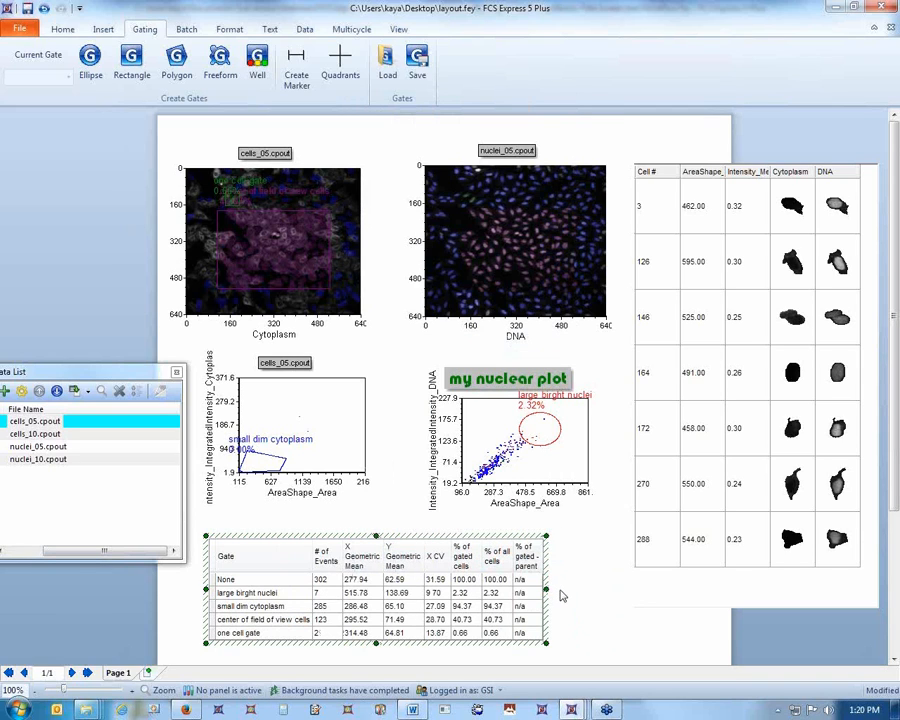
Advance all objects to the cells_10.cpout and nuclei_10.cpout data, and return them to the previous data set.
click(135, 372)
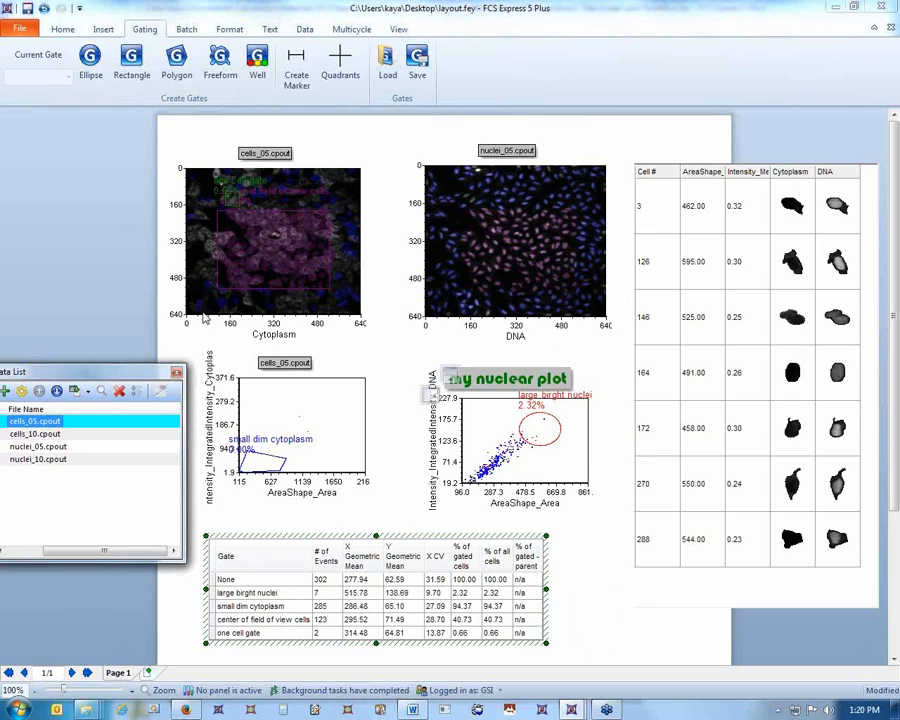
click(309, 30)
click(305, 30)
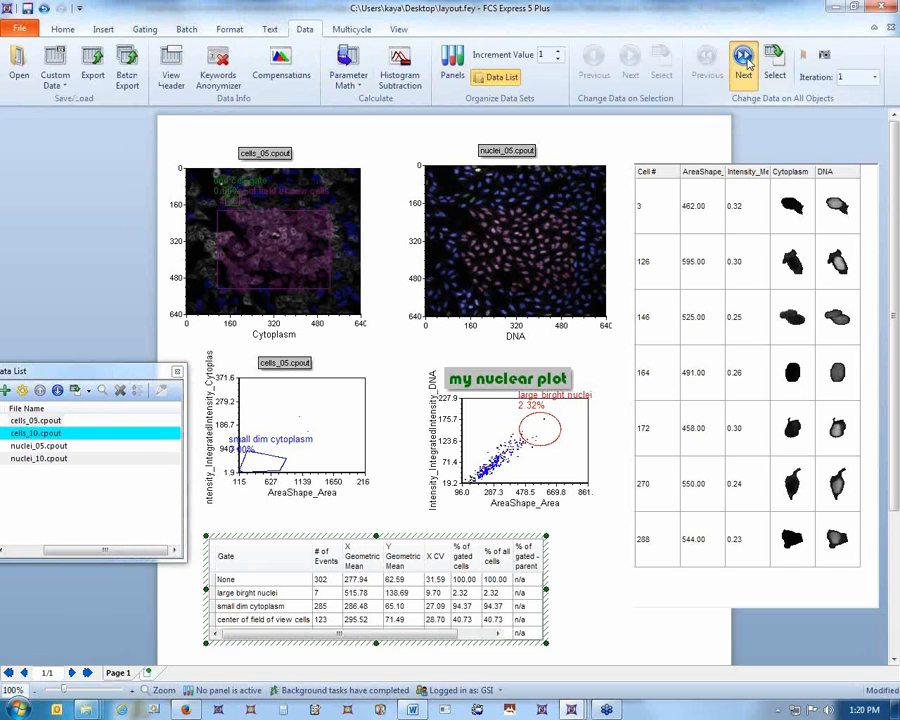
click(744, 60)
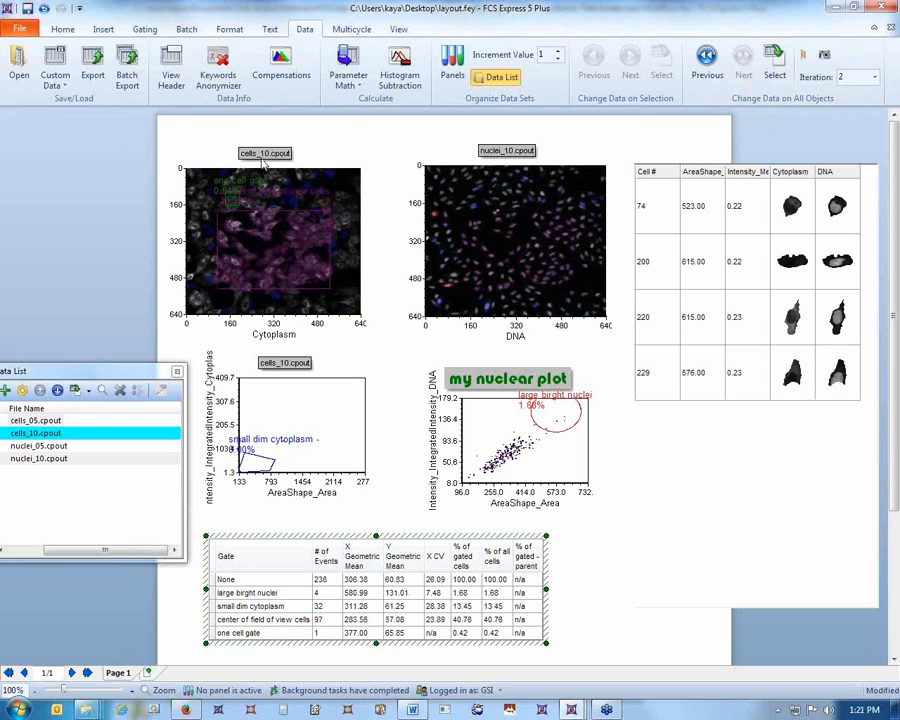
click(706, 62)
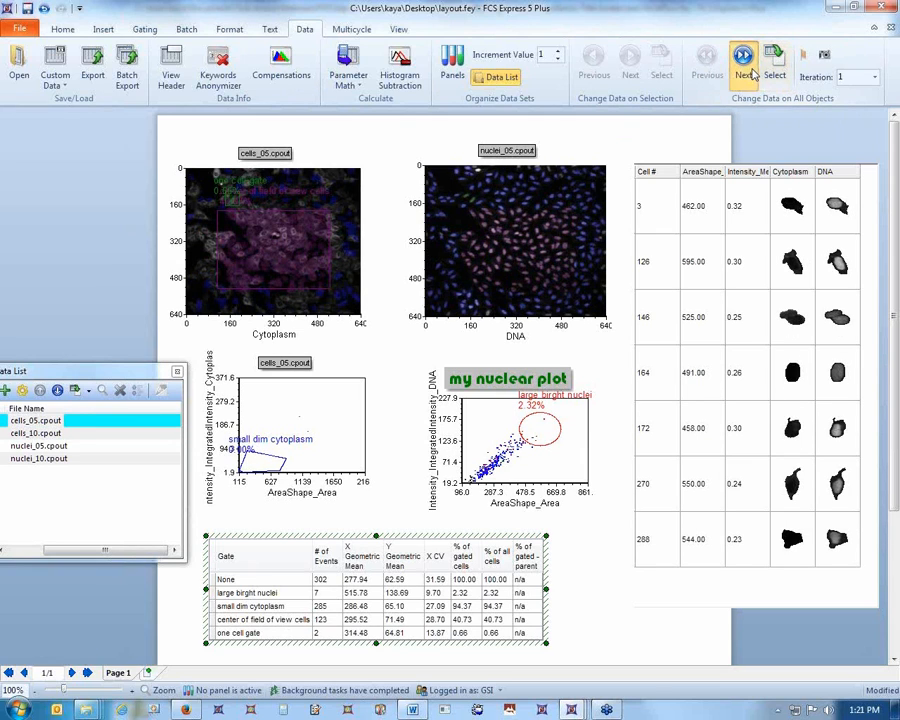
Step all objects forward to the next data set once more and back to the cells_05.cpout and nuclei_05.cpout data.
click(750, 70)
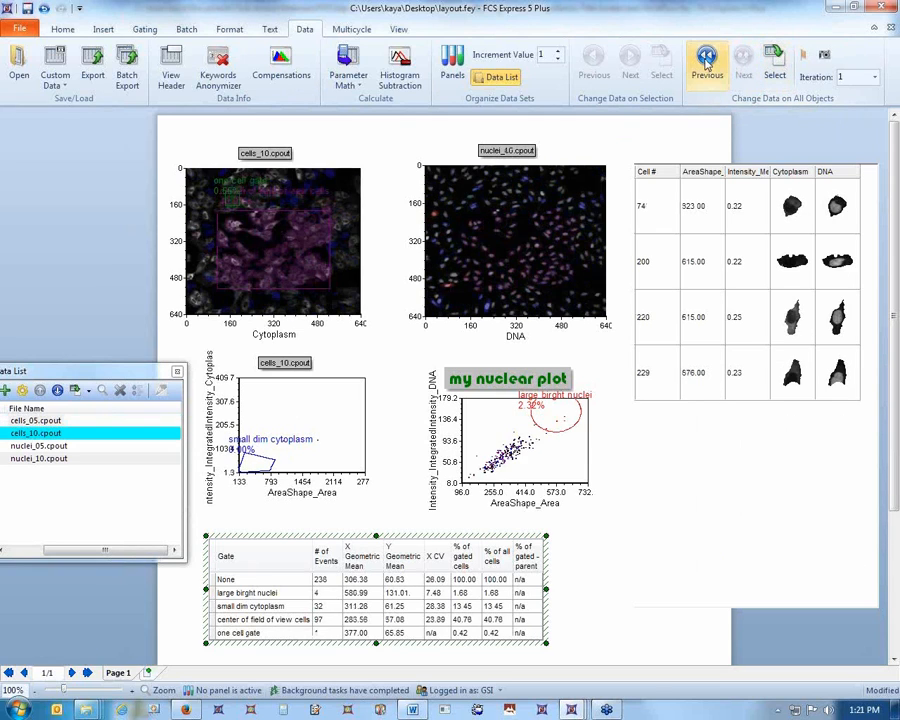
click(706, 80)
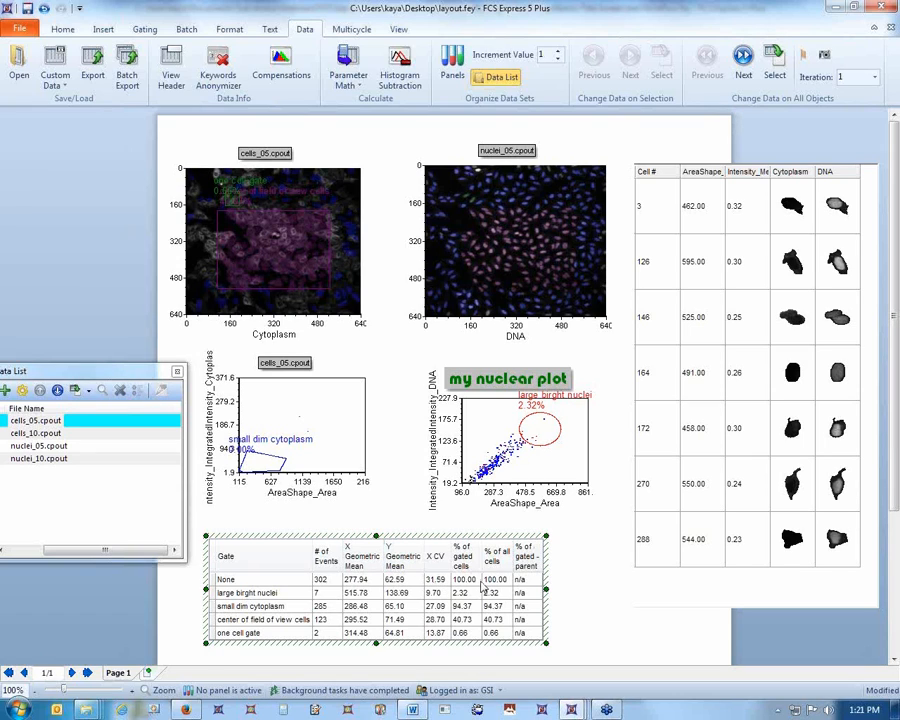
click(500, 400)
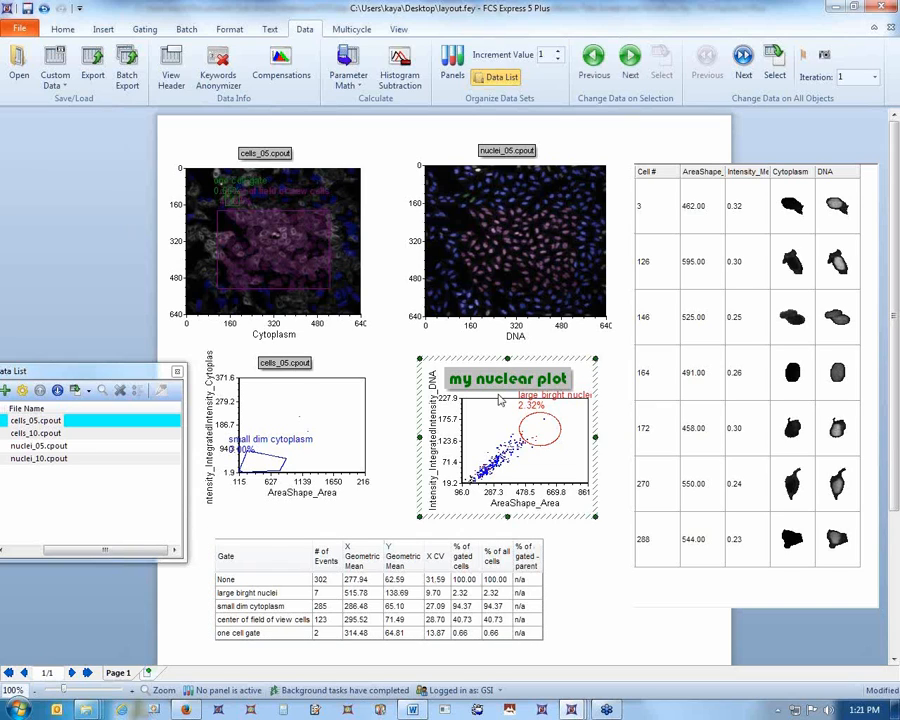
right_click(500, 400)
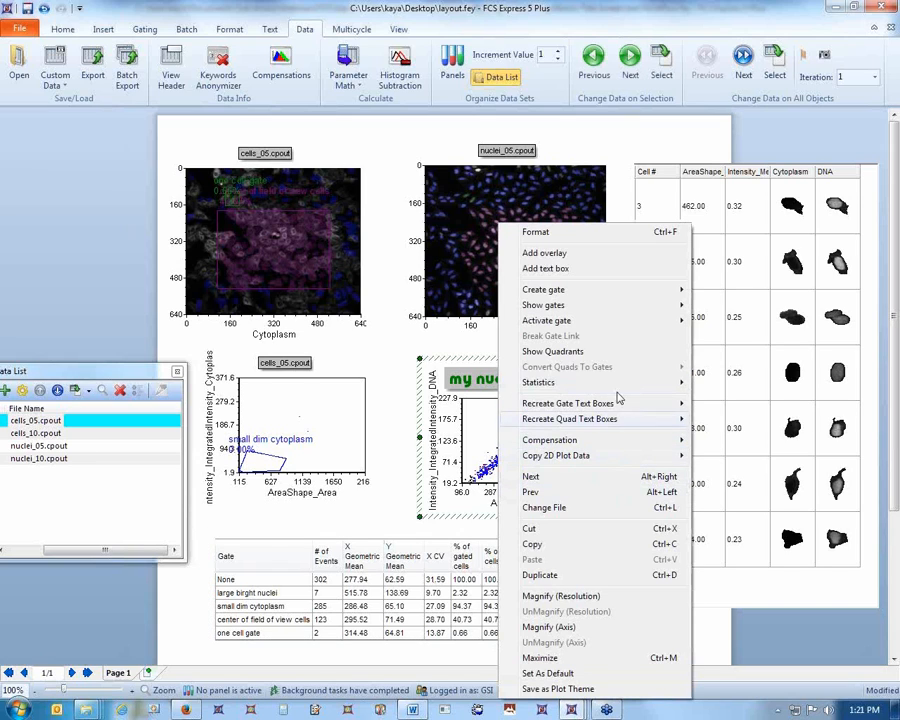
mouse_move(632, 386)
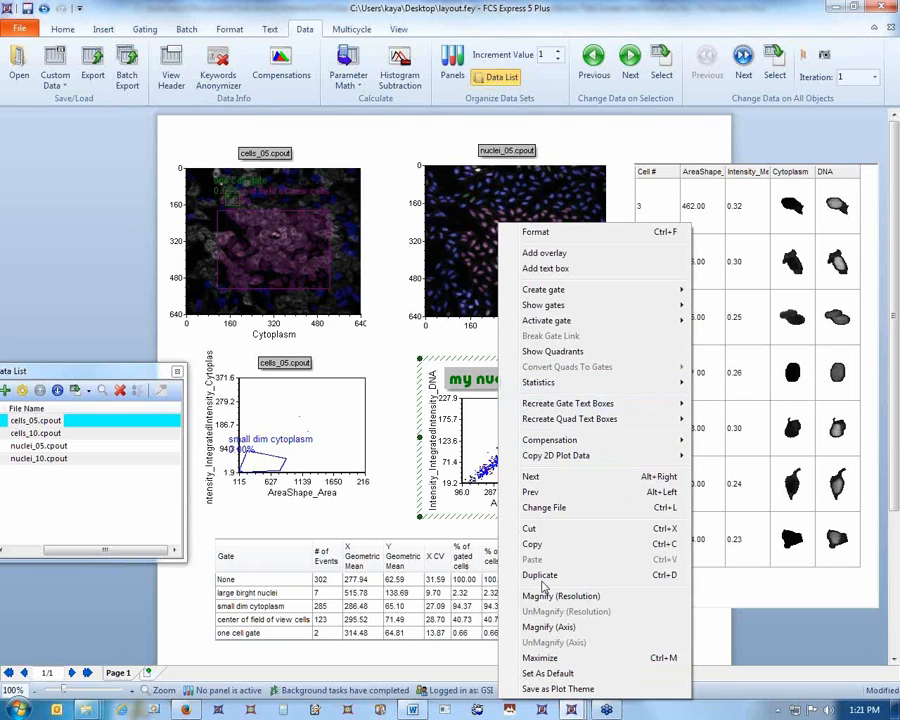
click(755, 636)
click(755, 636)
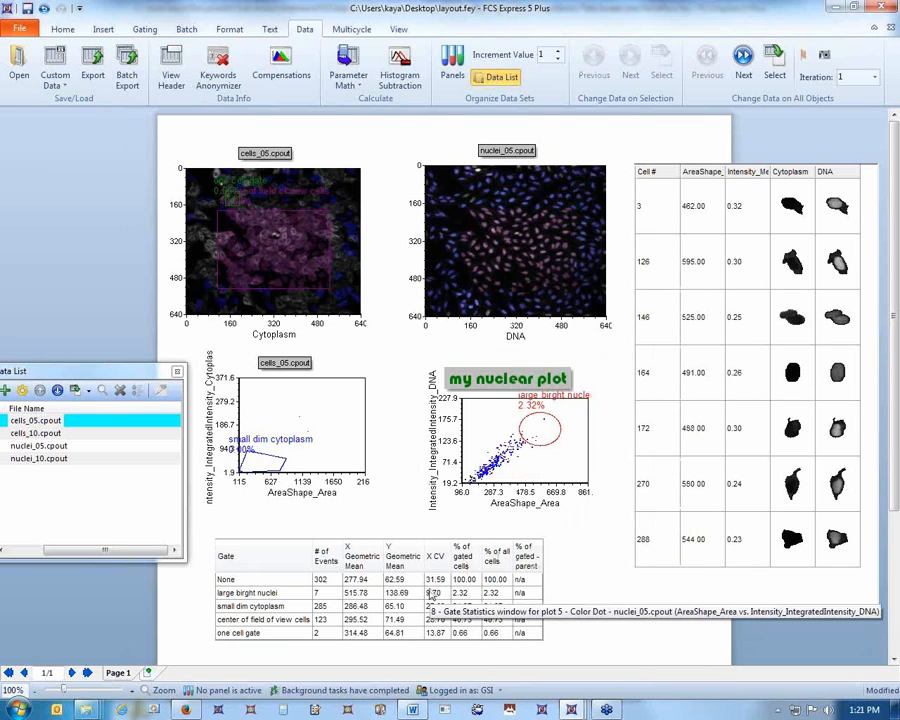
Shift the gate statistics table to the right beneath "my nuclear plot", freeing space on its left.
click(367, 554)
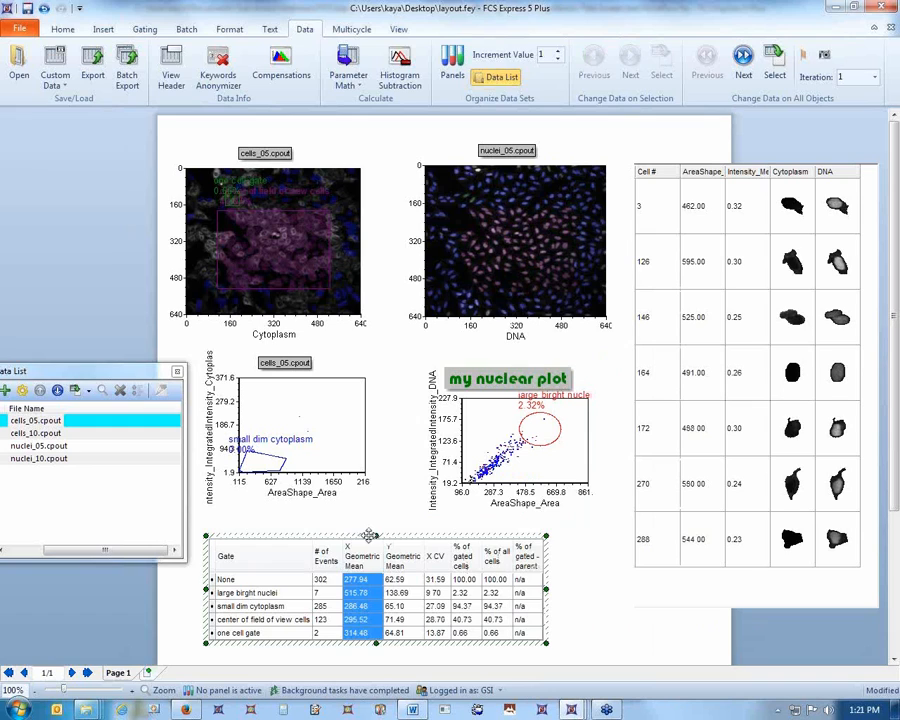
drag(367, 554, 484, 545)
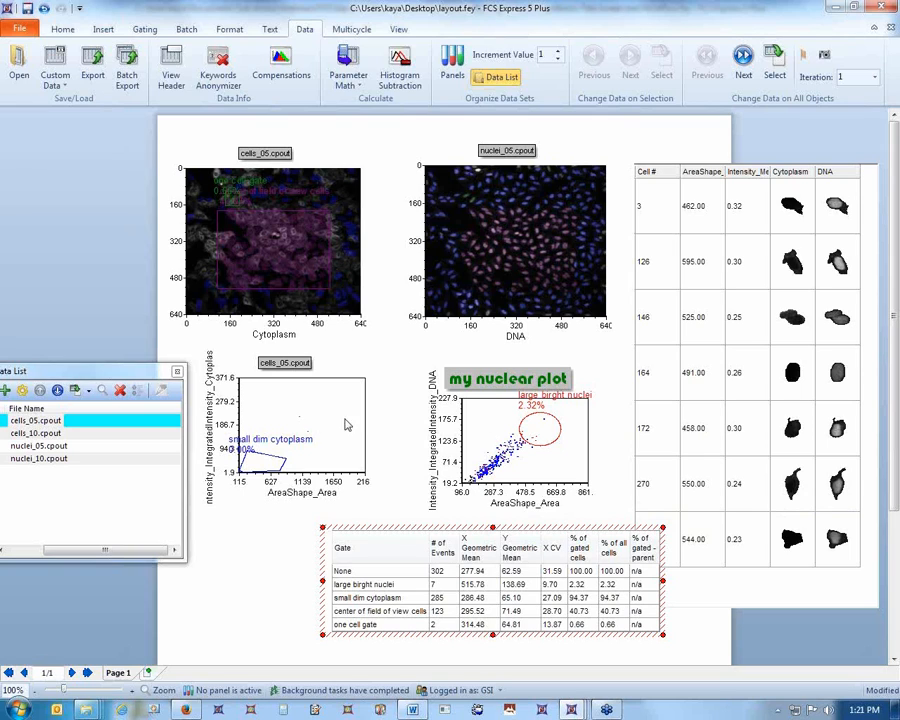
Set the current gate of the cells_05.cpout Color Dot plot to No Gate.
click(346, 460)
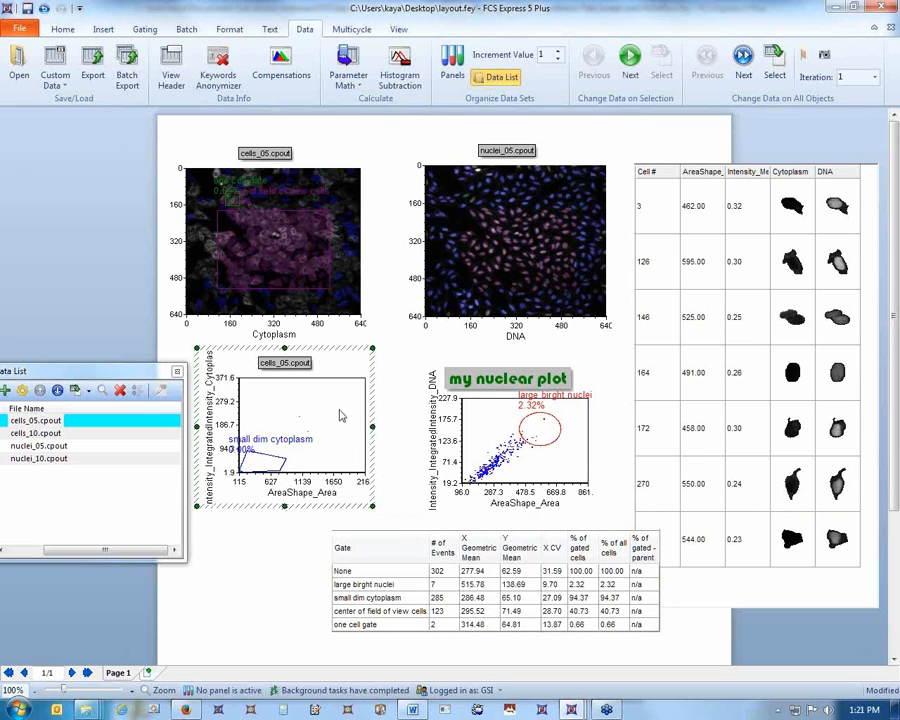
click(144, 29)
click(68, 76)
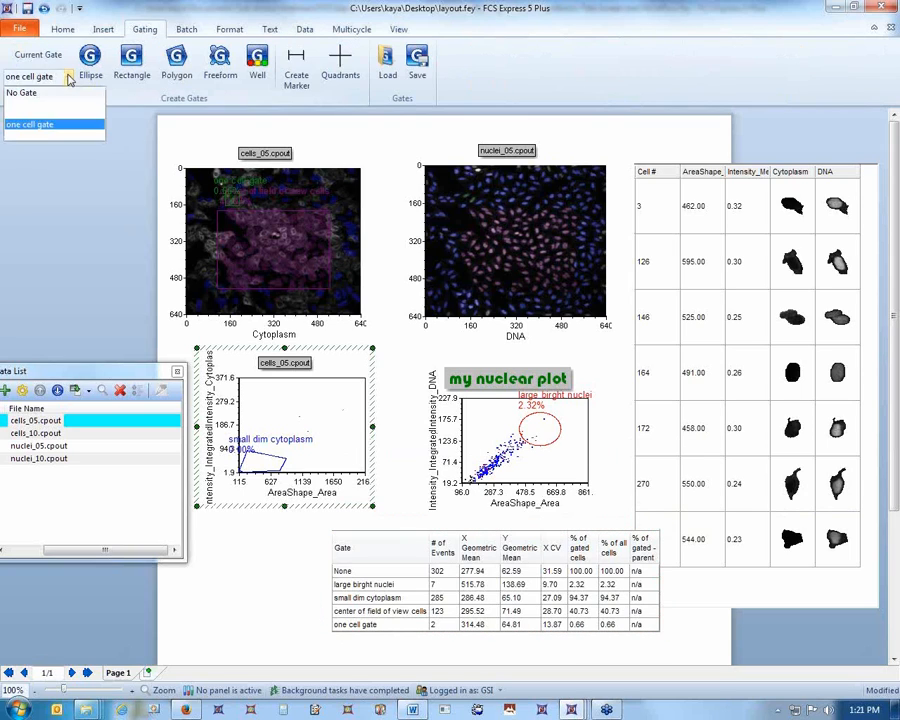
click(60, 93)
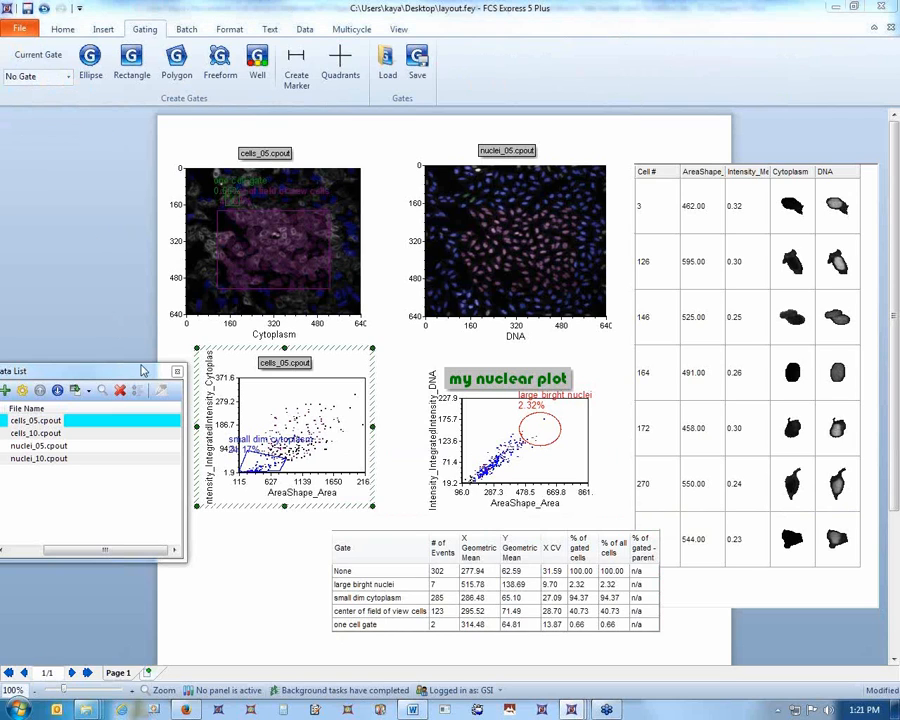
Move the Data List over the data grid and draw a wide text box left of the gate statistics table.
drag(342, 234, 781, 116)
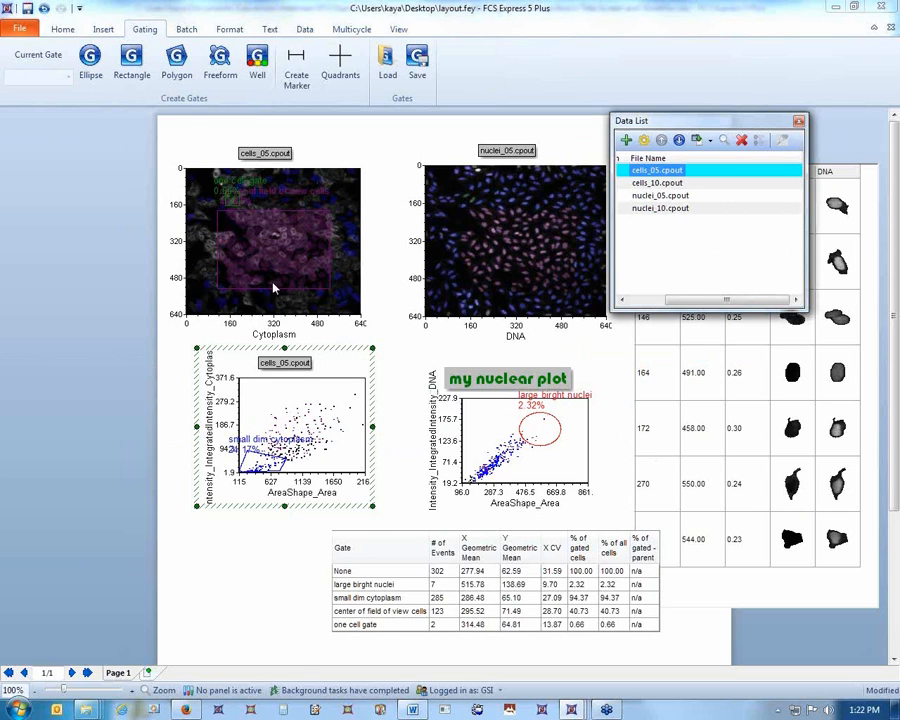
click(110, 29)
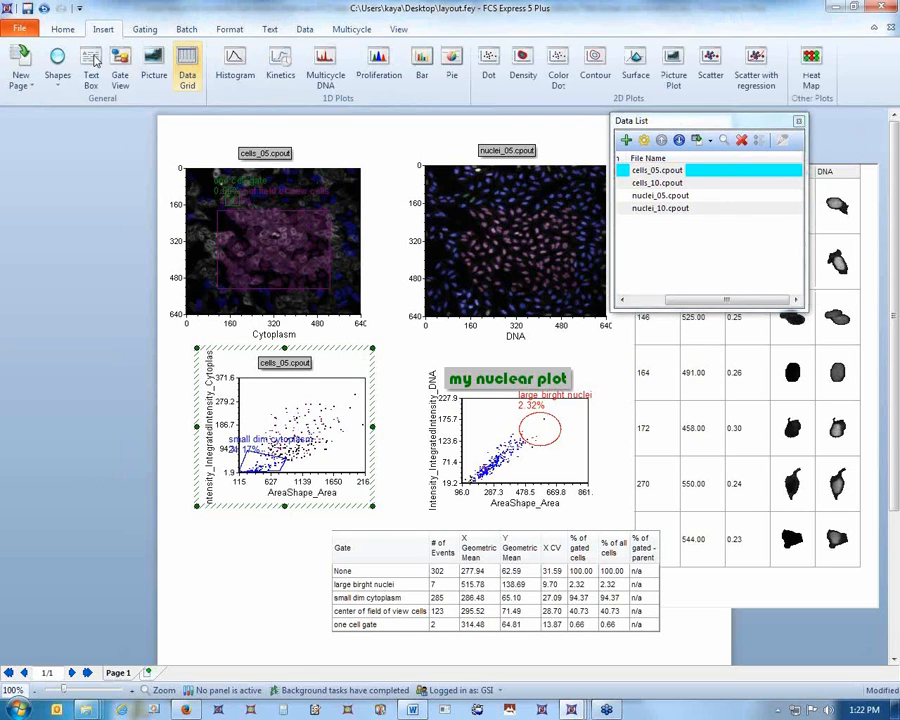
click(91, 70)
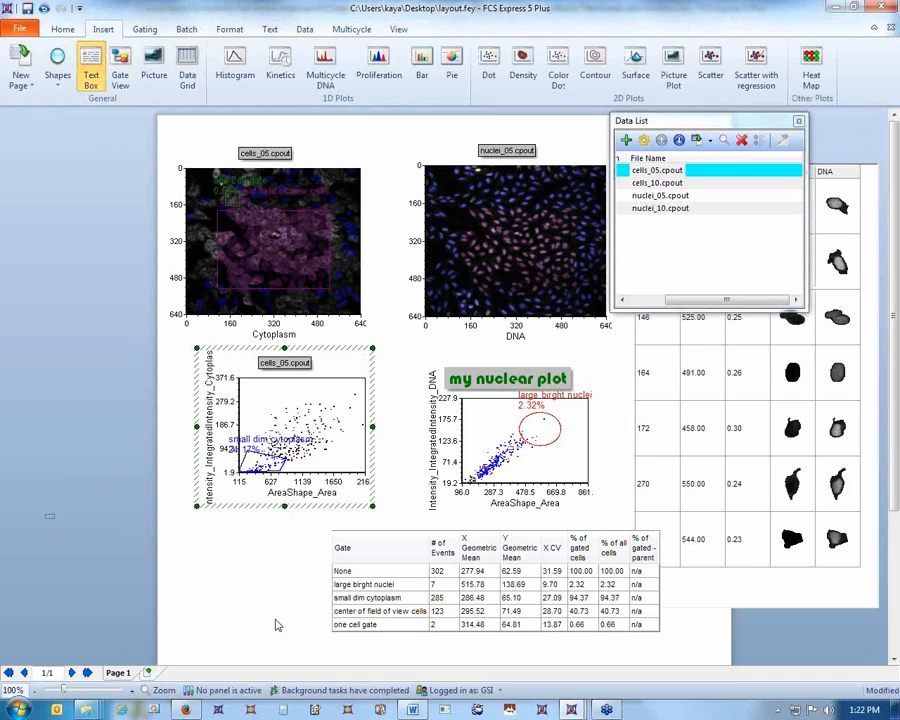
drag(45, 515, 288, 640)
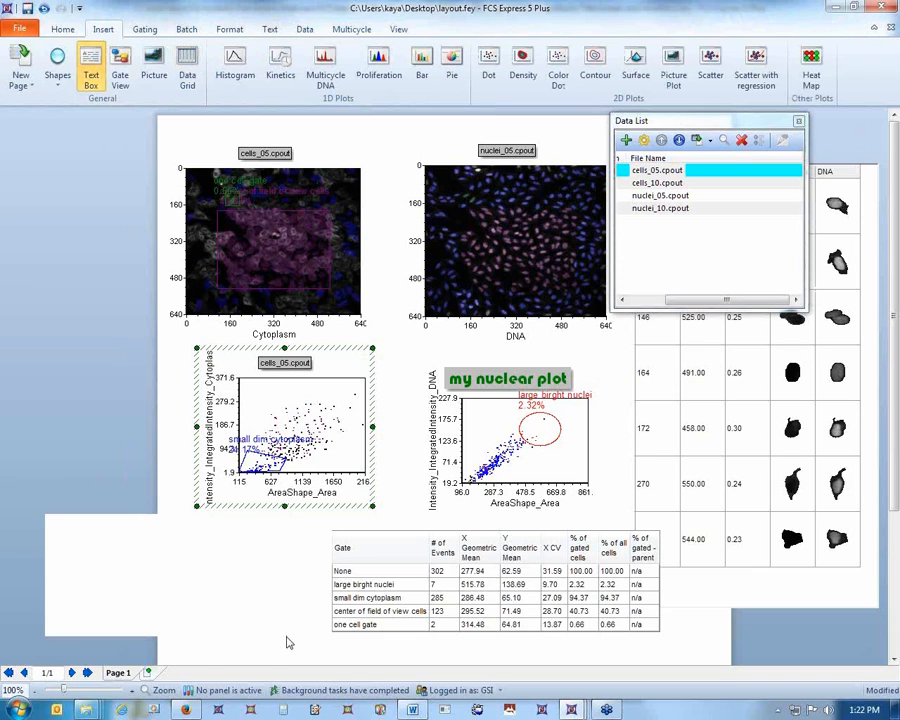
Insert a table with three columns and three rows into the new text box.
right_click(85, 543)
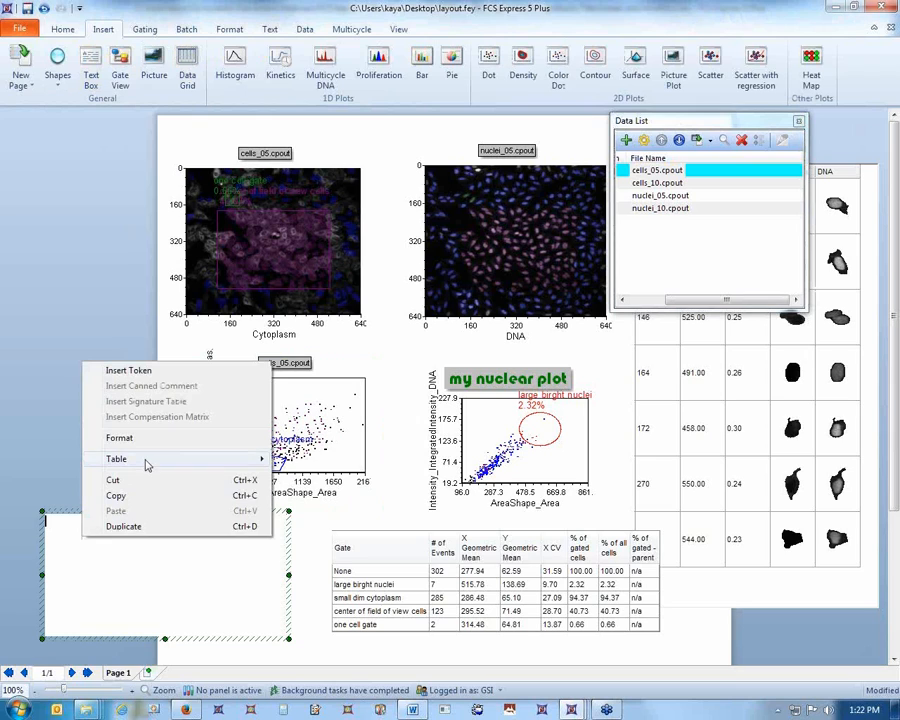
mouse_move(200, 459)
click(312, 458)
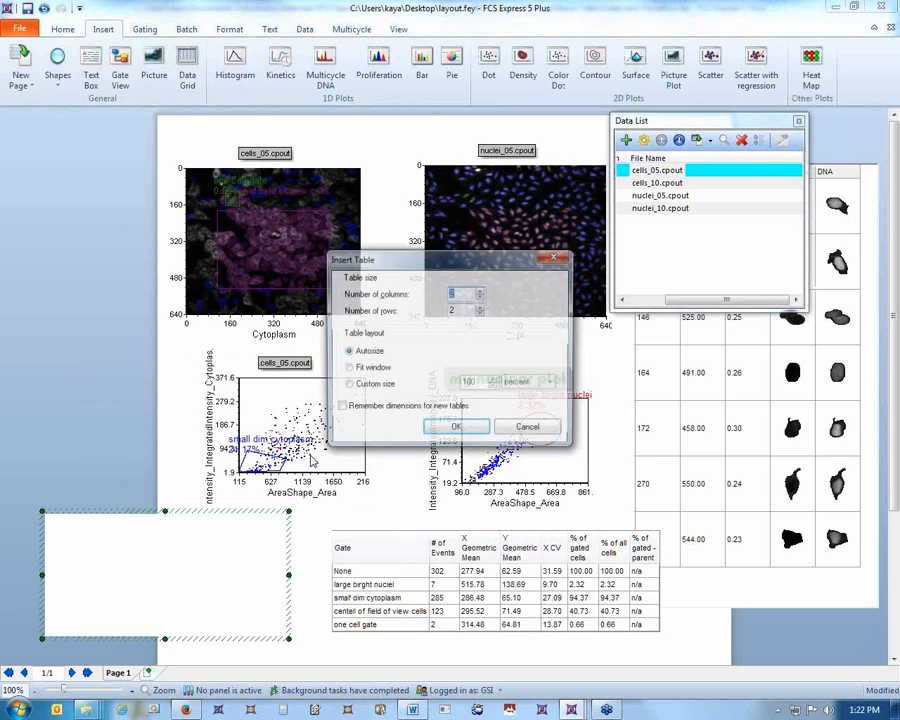
click(480, 289)
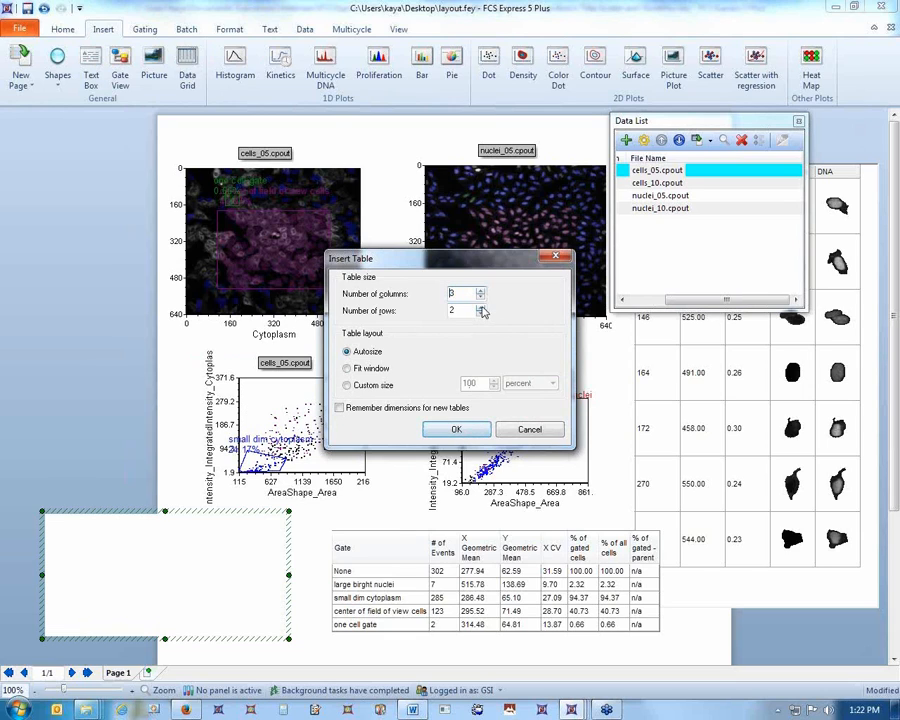
click(480, 306)
click(456, 429)
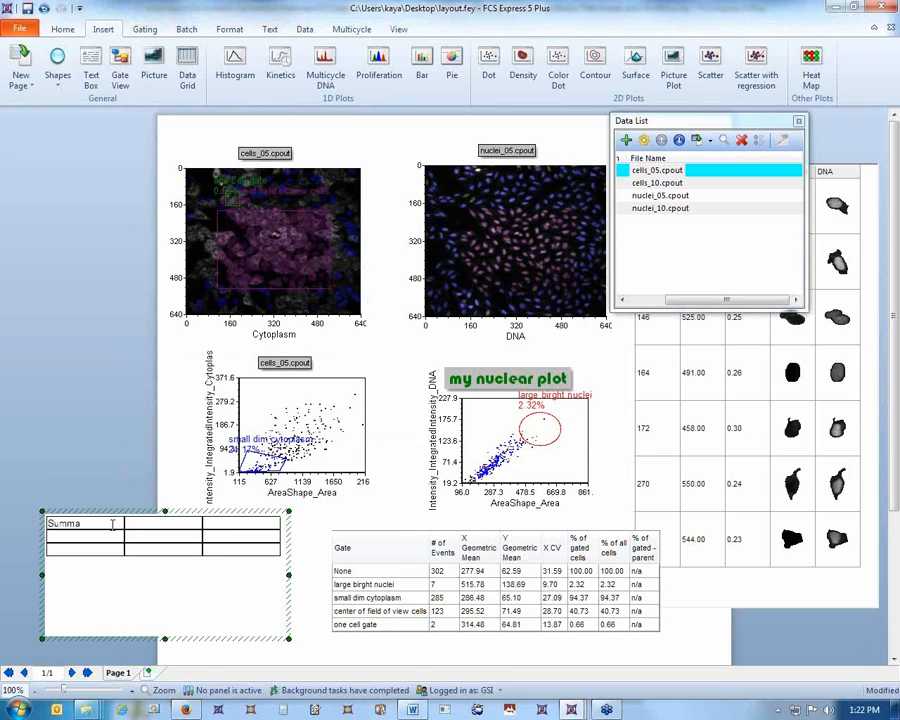
Enter "Summary stats from different plots" in the first cell of the new table.
key(Return)
text(from di)
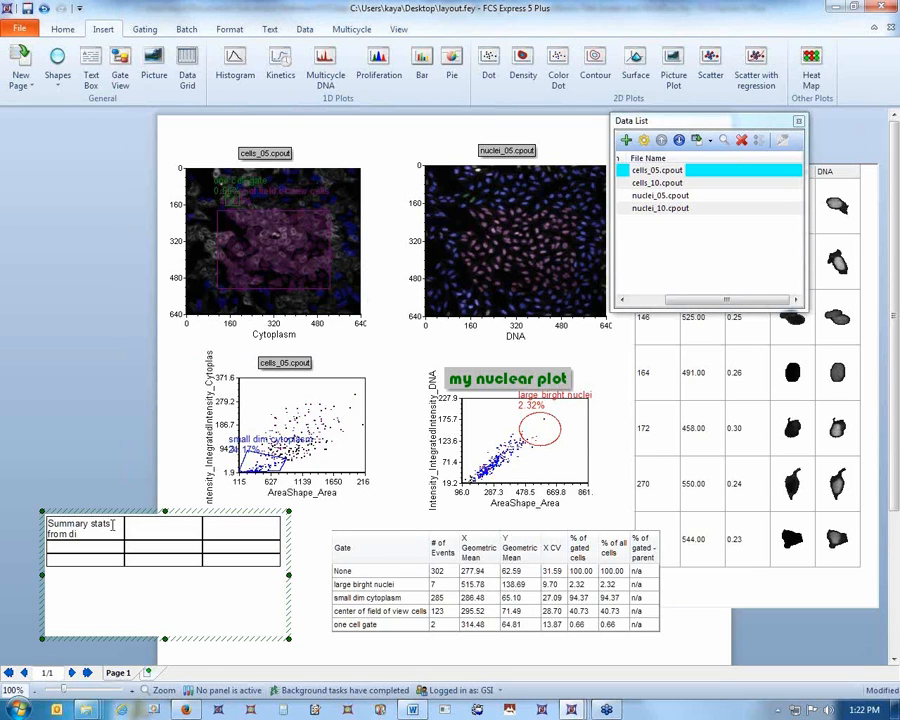
text(fferent plots)
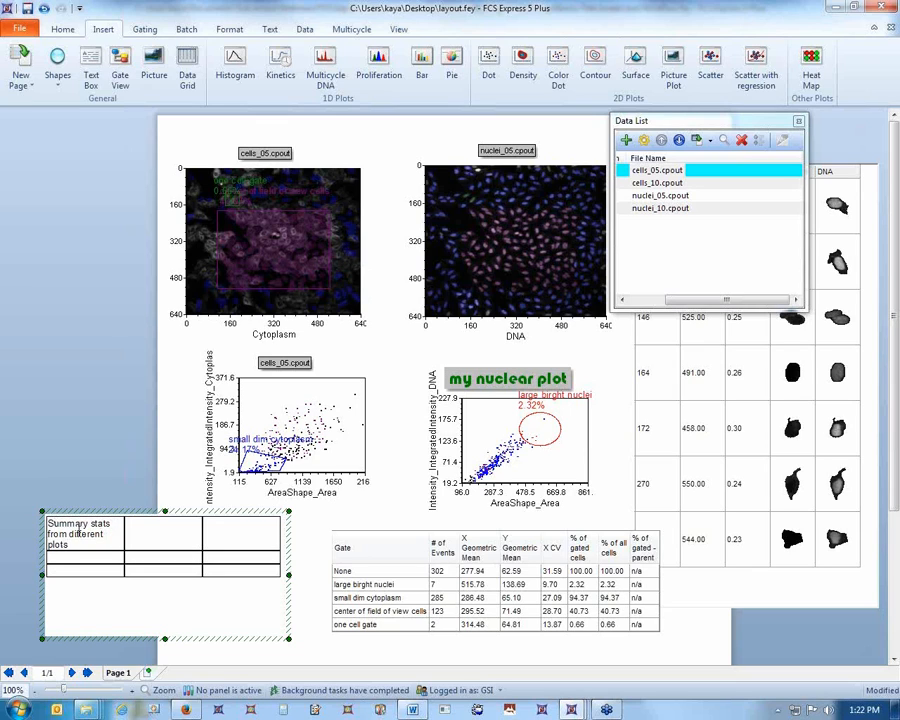
Merge the three cells of the table's top row and center the heading text.
drag(79, 530, 255, 535)
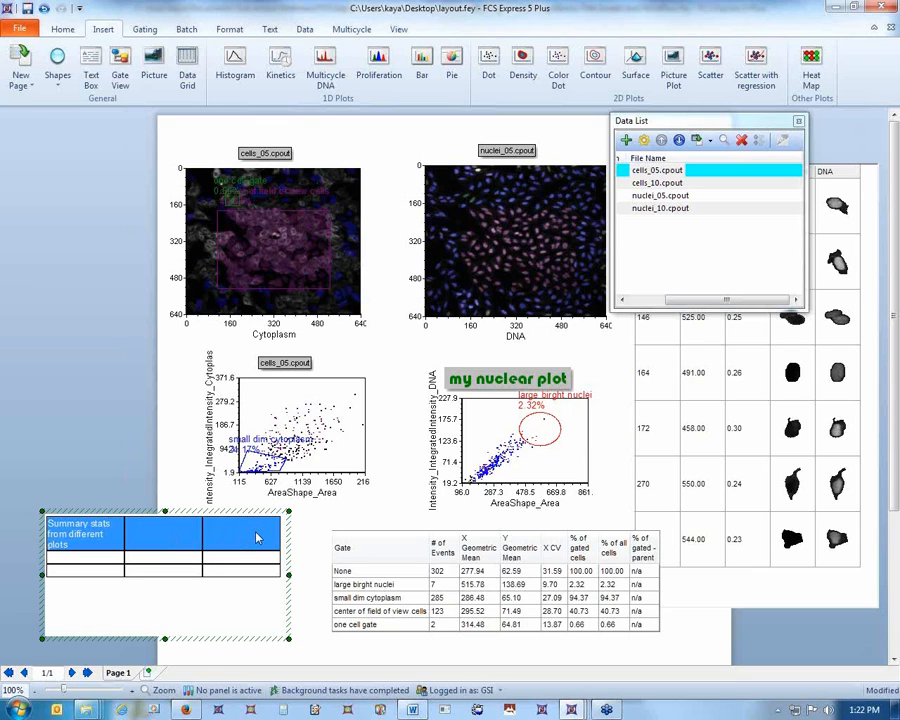
right_click(256, 538)
mouse_move(332, 456)
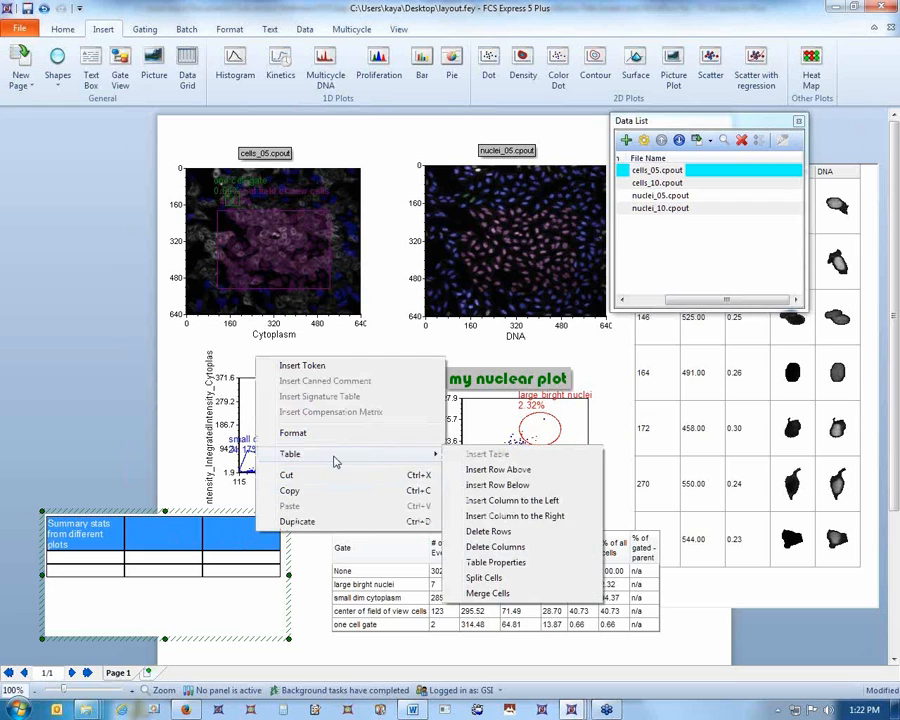
click(518, 593)
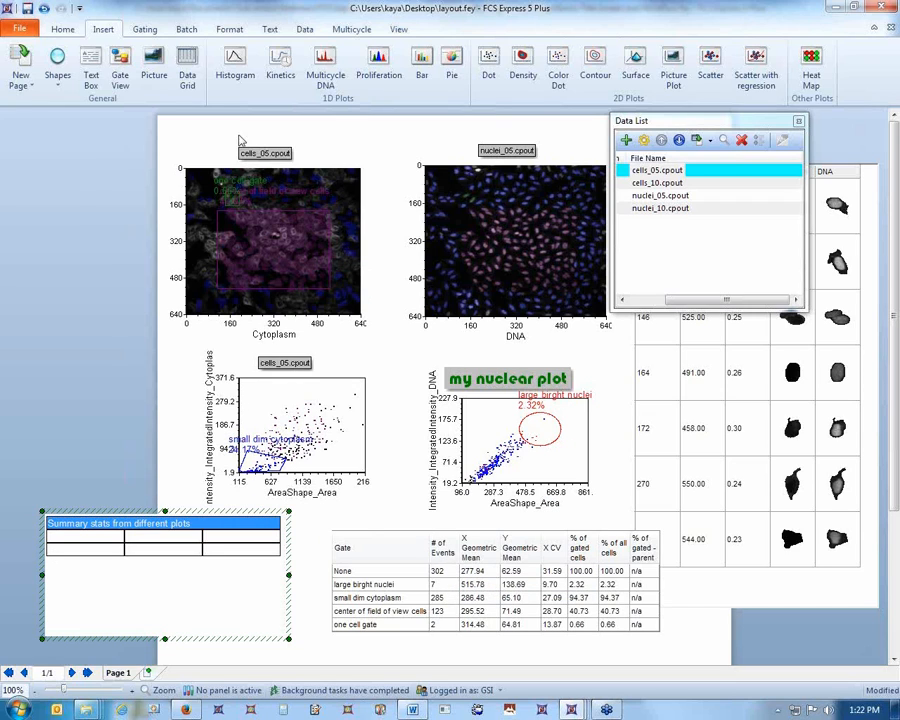
click(270, 29)
click(284, 77)
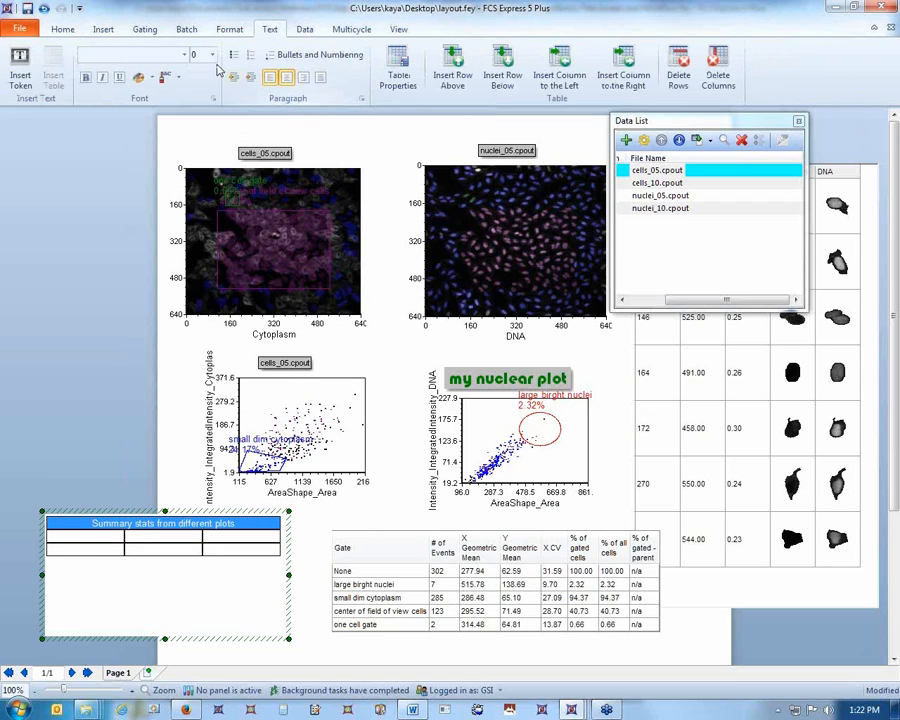
Set the heading "Summary stats from different plots" to font size 16 and color it dark red.
click(182, 528)
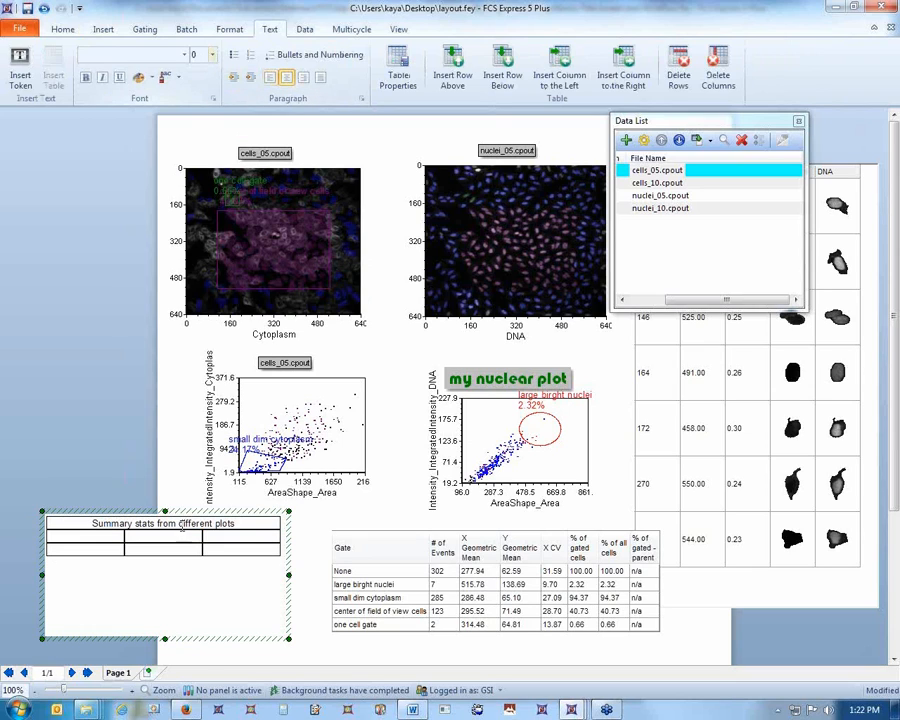
double_click(183, 526)
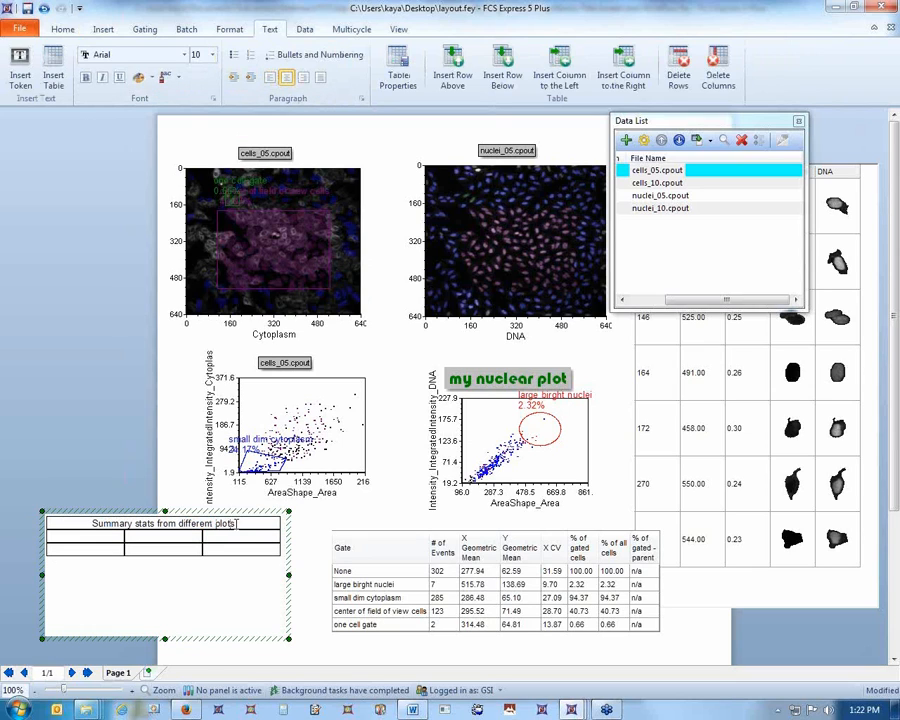
drag(236, 524, 90, 524)
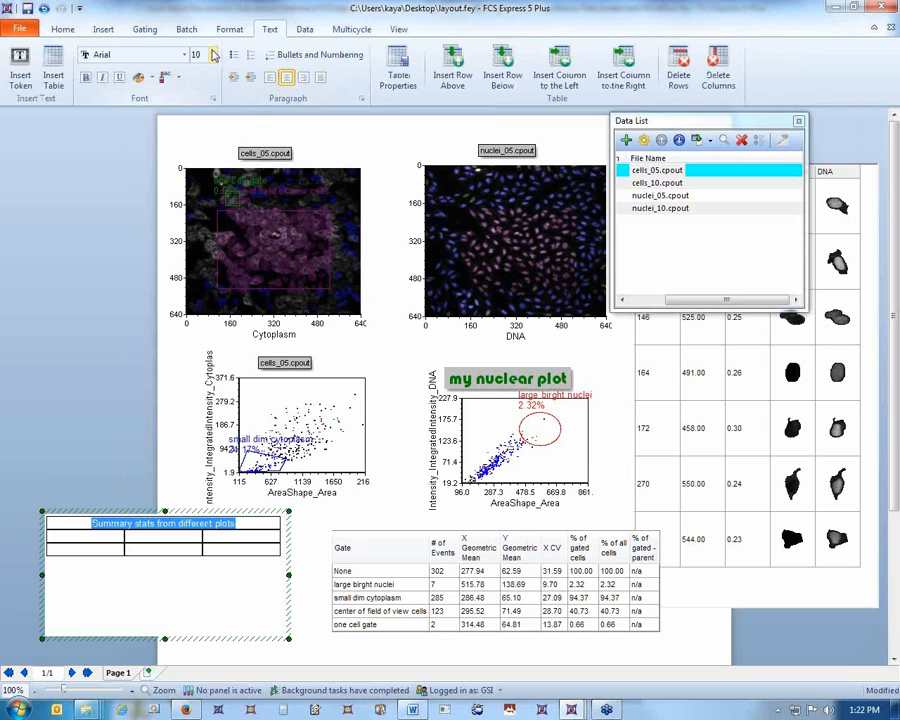
click(211, 55)
click(150, 86)
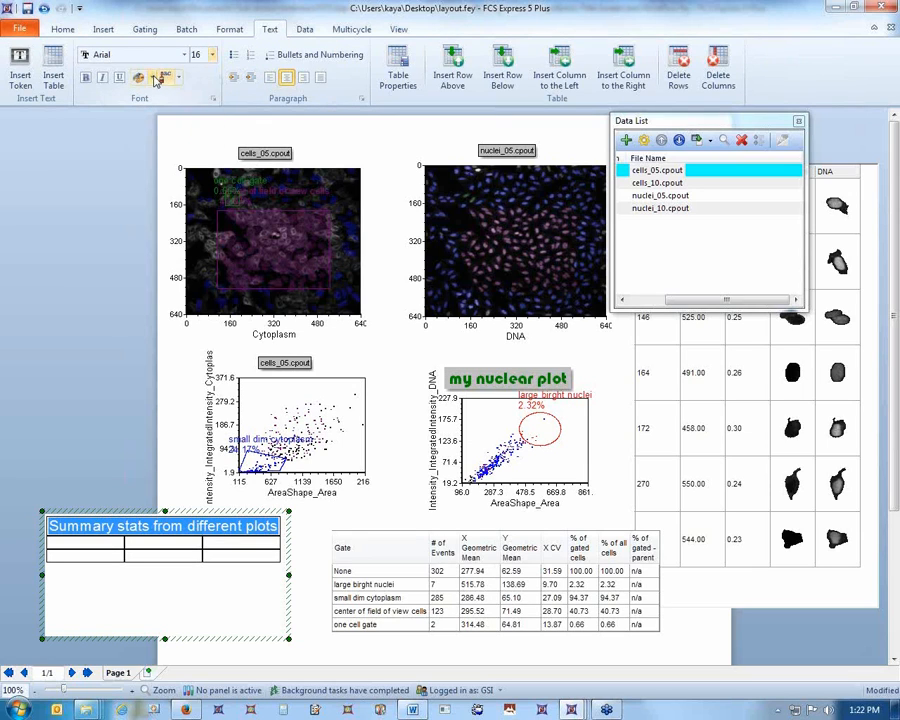
click(152, 78)
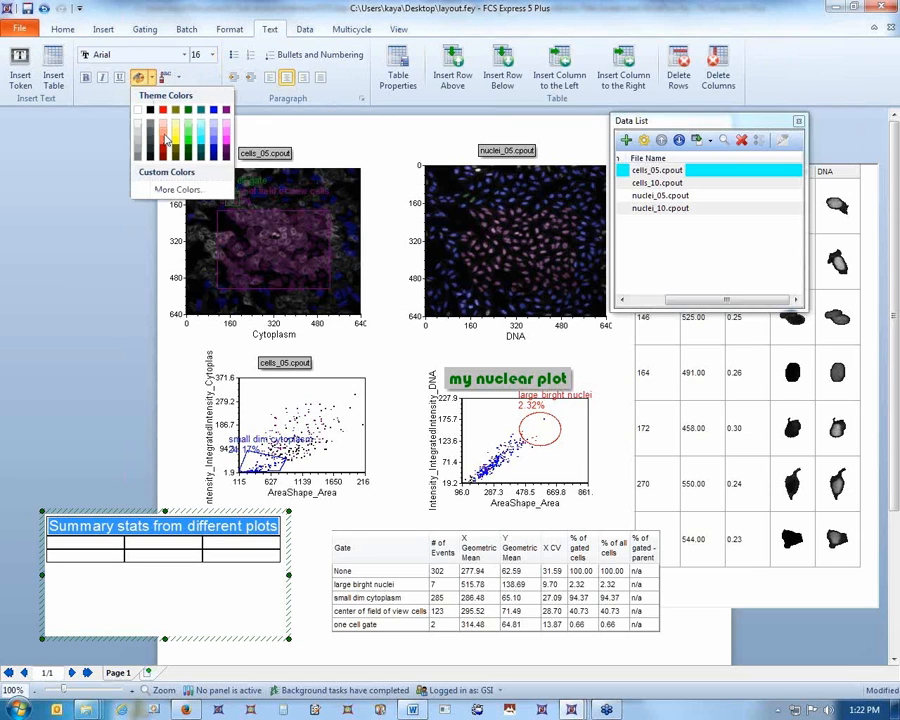
click(171, 154)
click(150, 526)
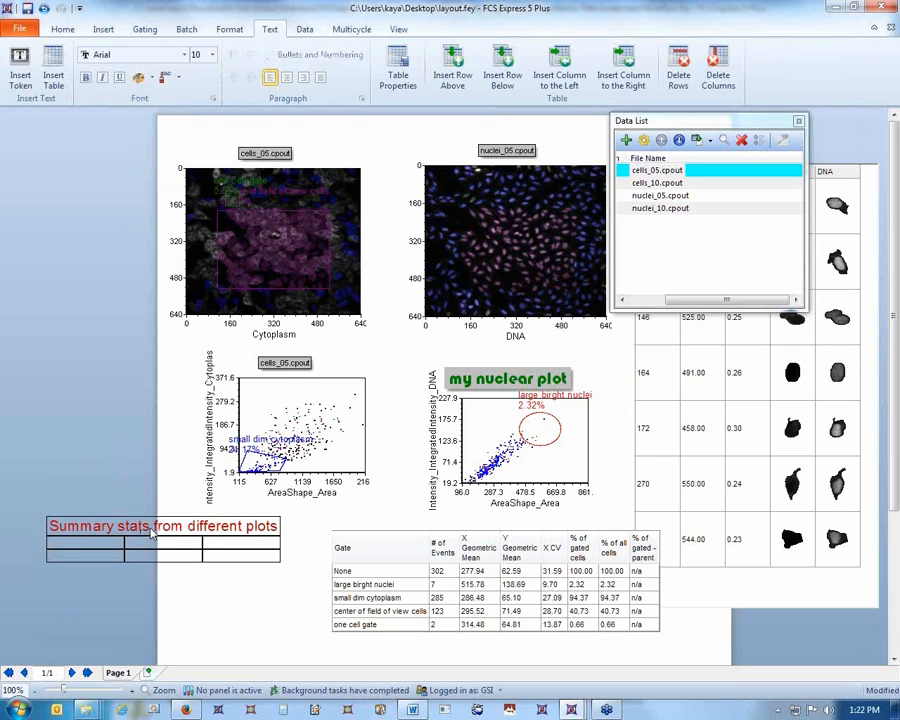
Review the table, row and cell property options for the summary stats table, including the visible border sides.
right_click(205, 530)
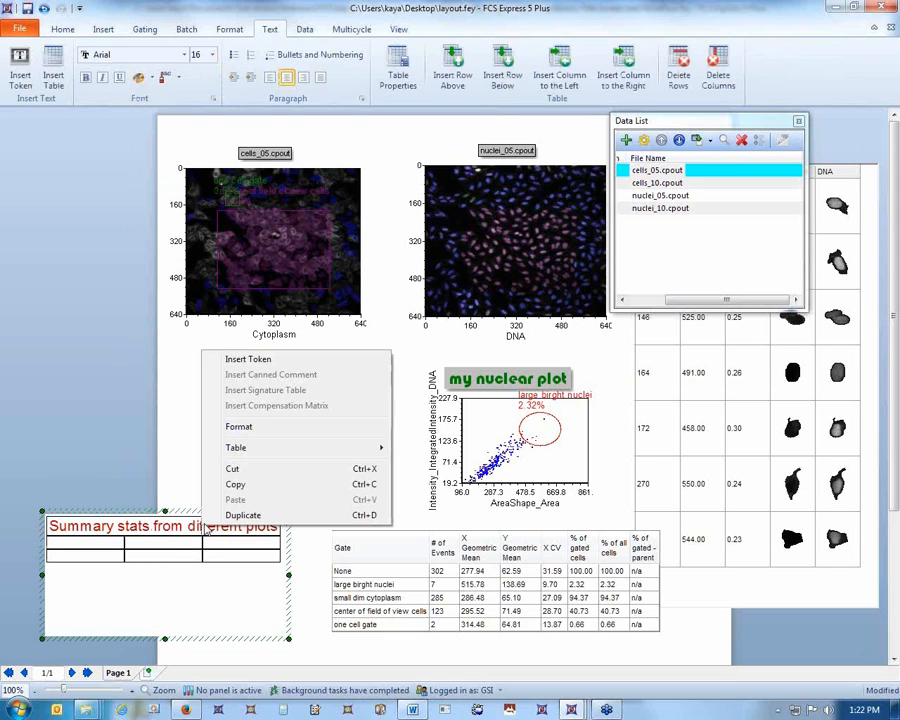
mouse_move(300, 454)
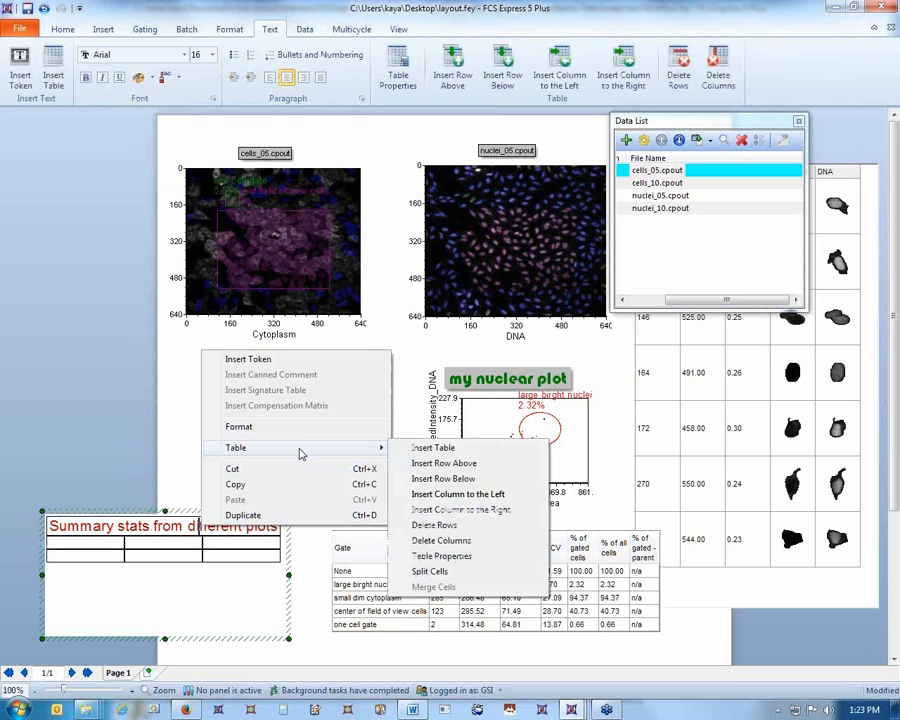
click(441, 556)
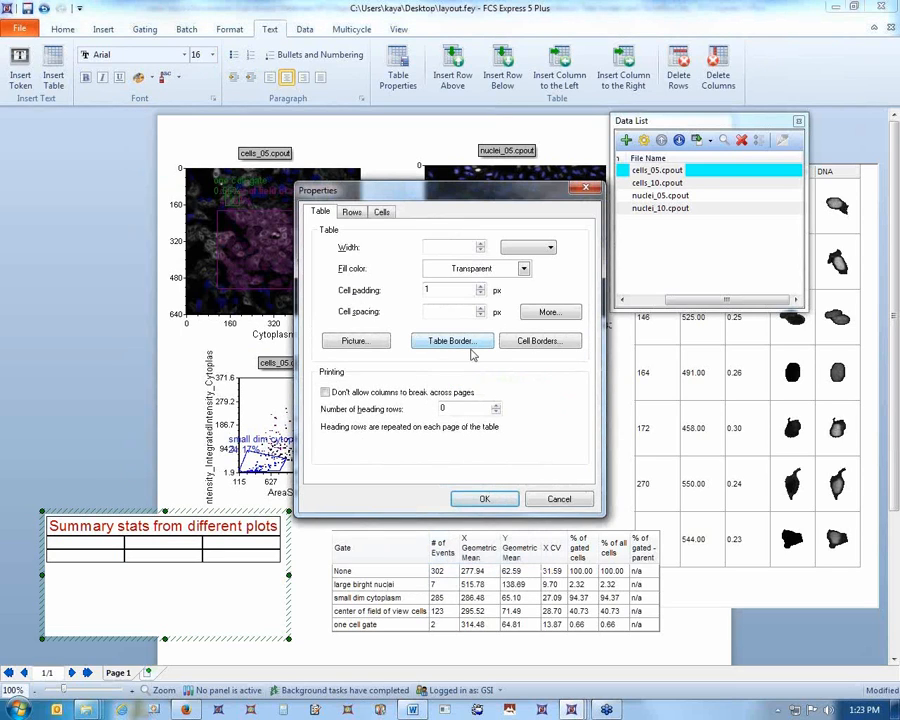
click(355, 212)
click(381, 212)
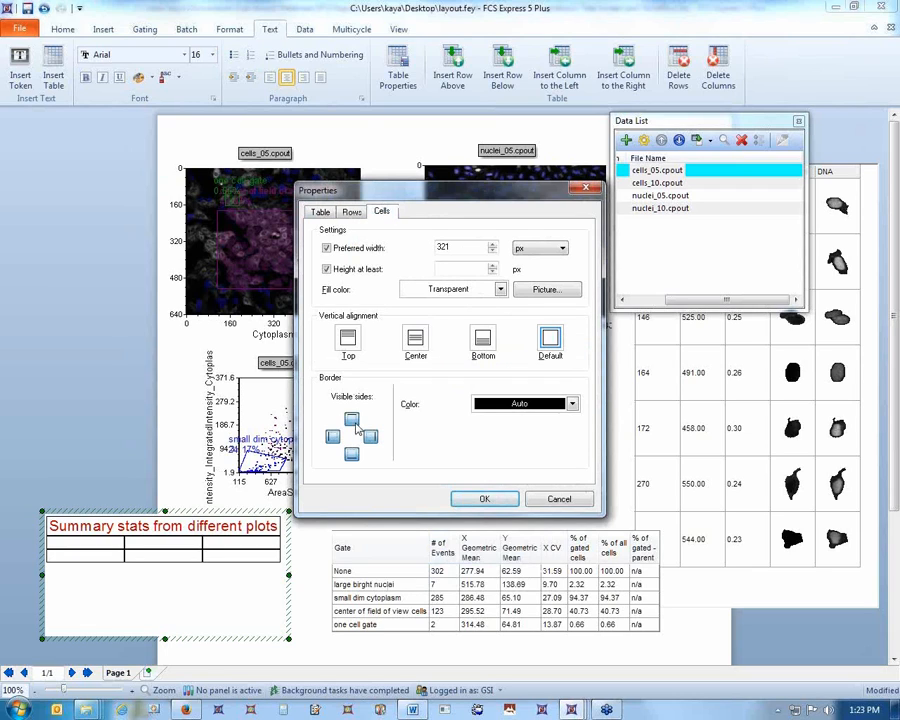
click(481, 500)
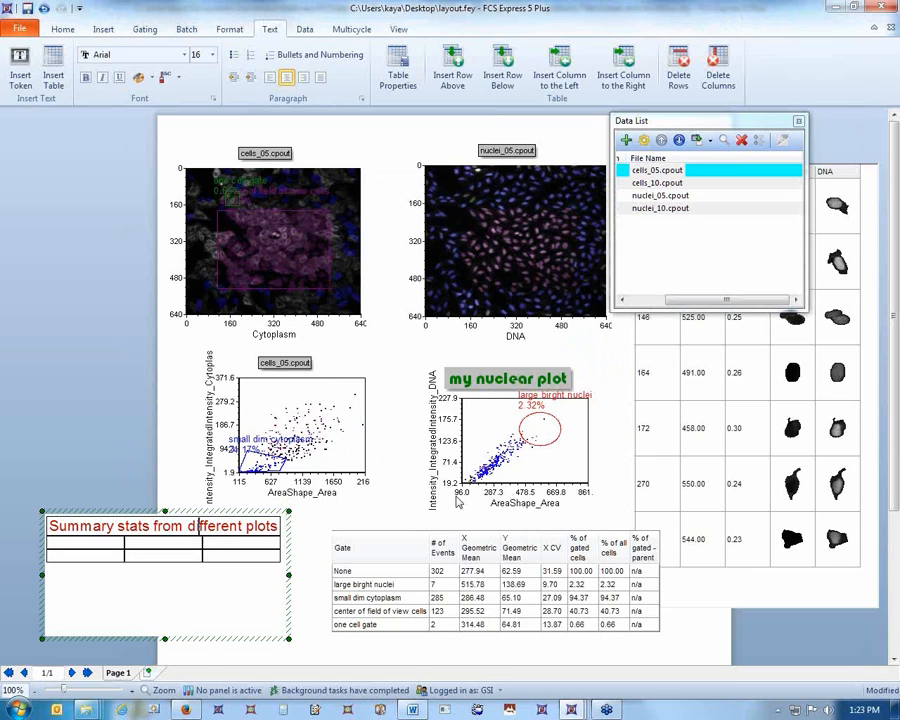
Apply the "center of field of view cells" gate from the cytoplasm picture plot to the cells_05.cpout scatter plot.
click(76, 384)
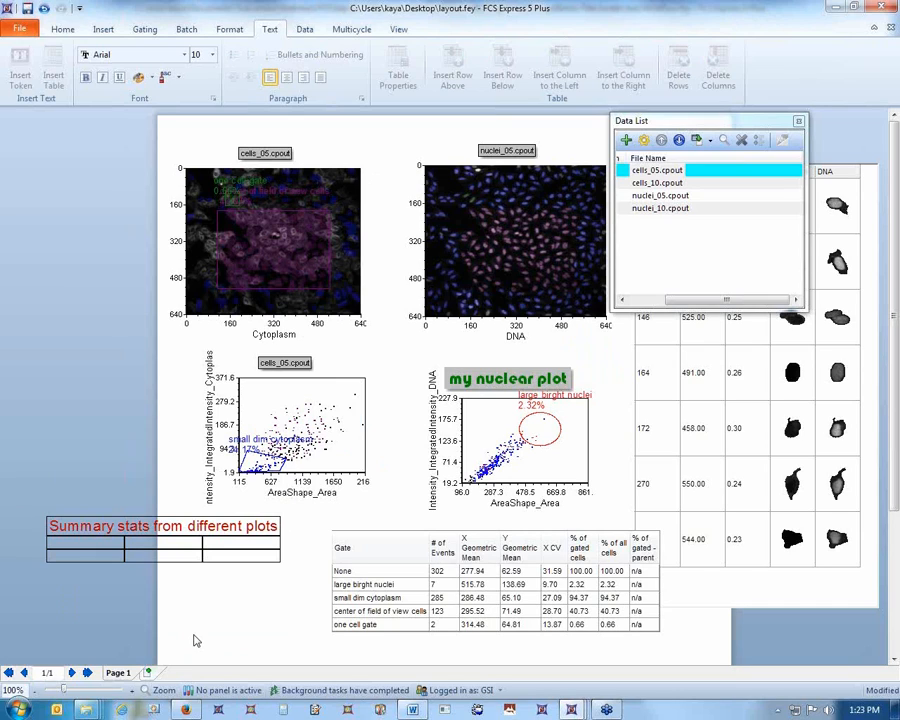
click(292, 266)
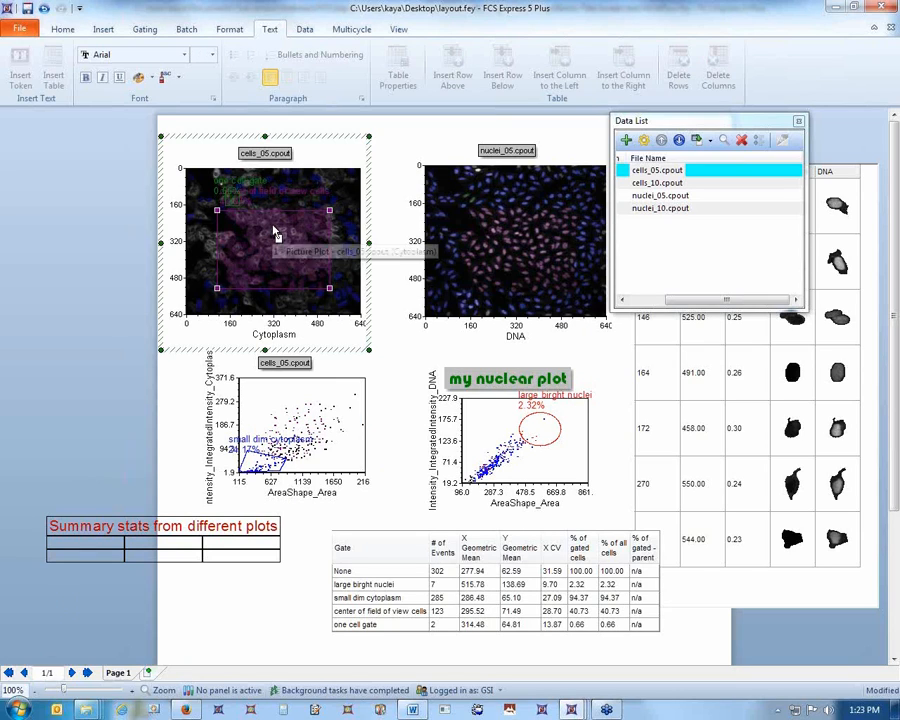
click(305, 395)
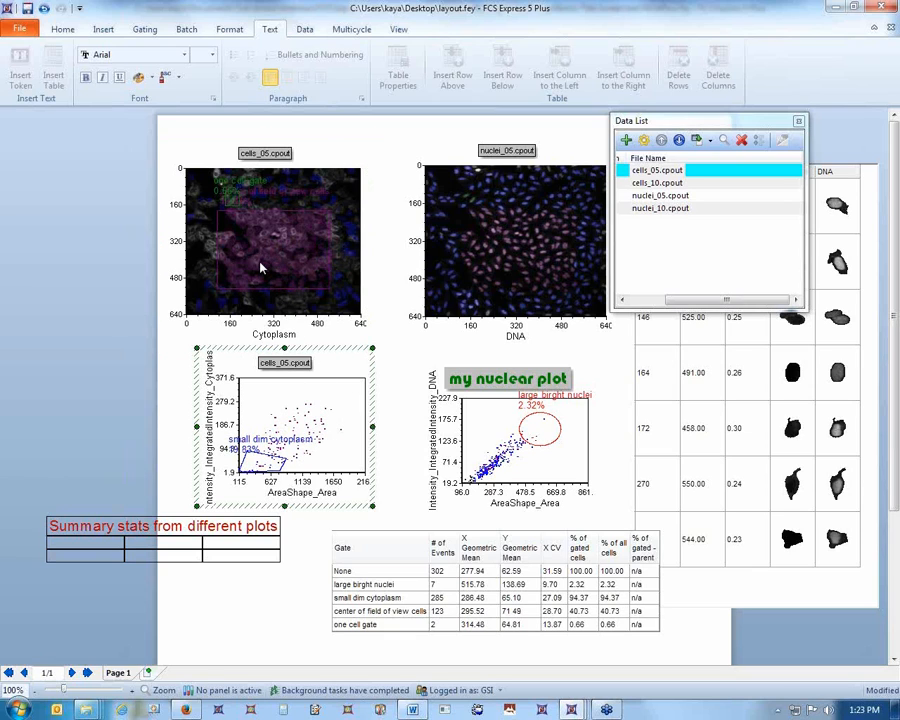
Create a gated copy of "my nuclear plot" from its "large birght nuclei" gate in the blank area and delete it.
click(546, 434)
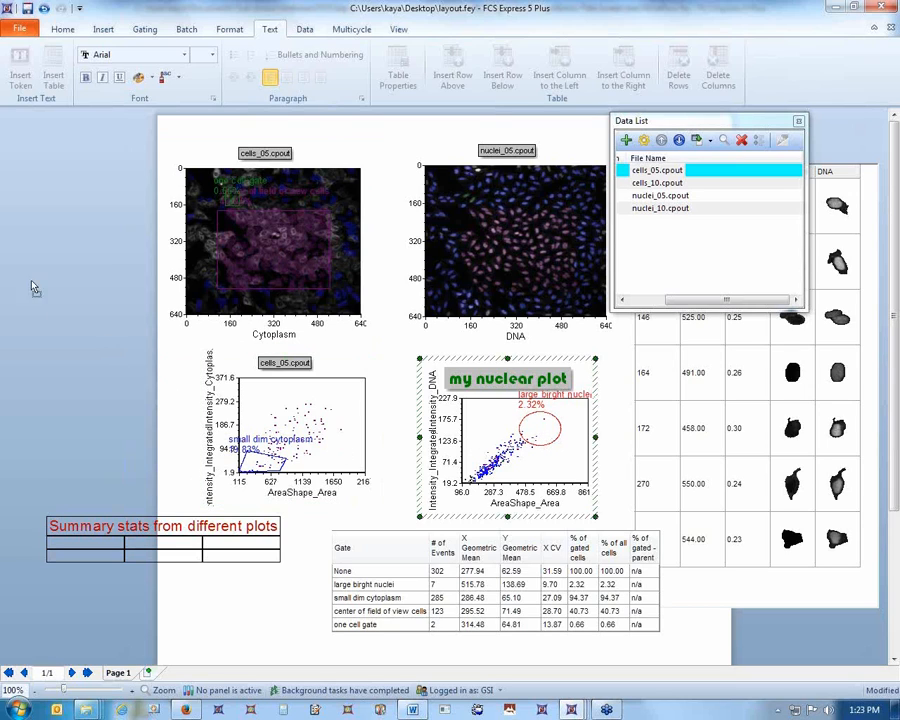
key(ctrl+v)
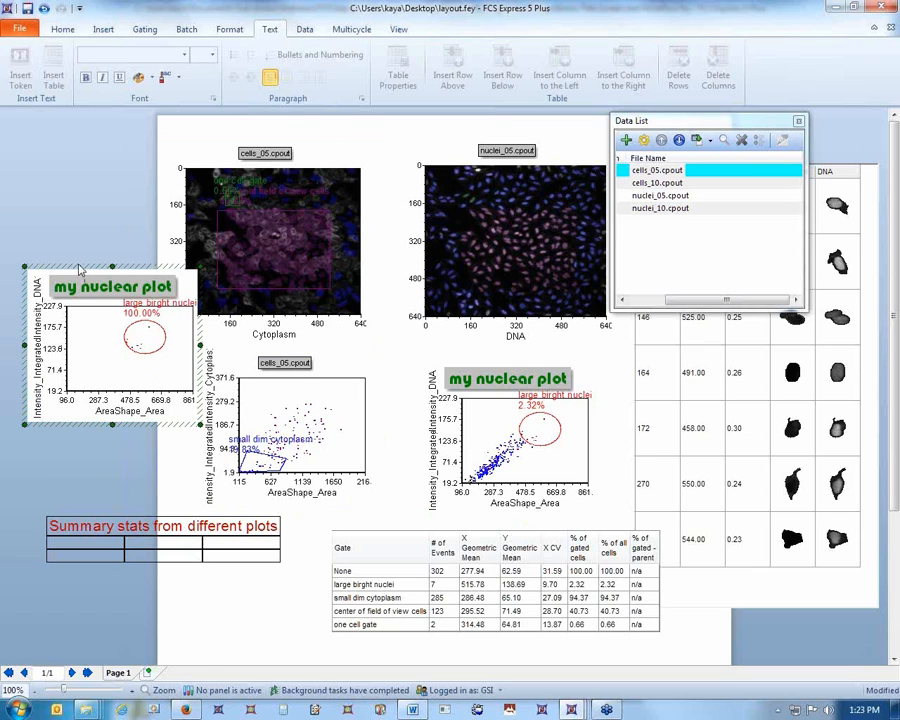
key(Delete)
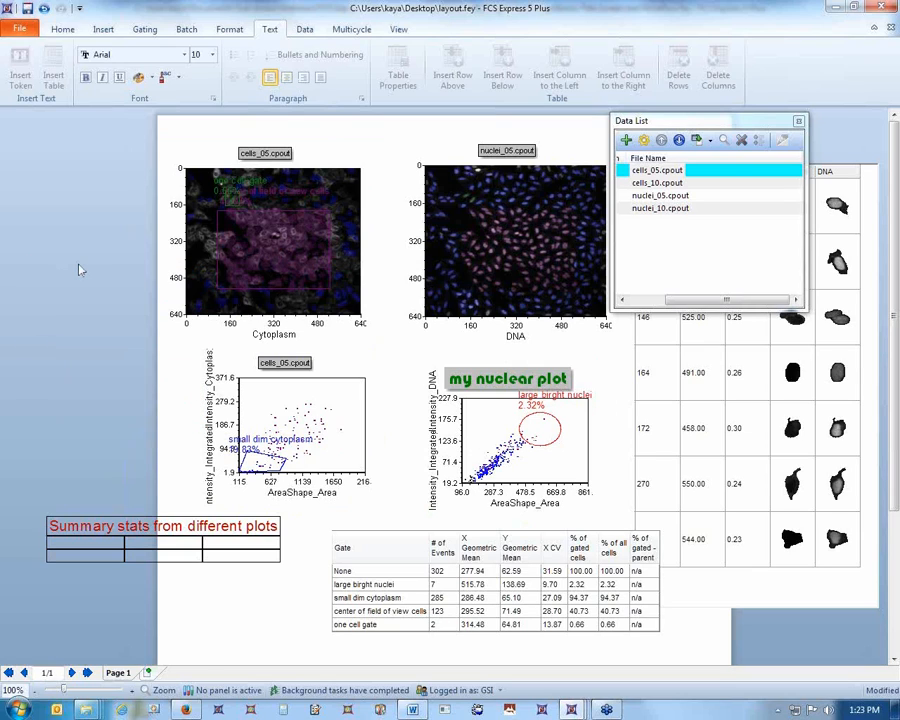
Insert the "% of gated cells" statistic for the "large birght nuclei" gate into the summary table's bottom middle cell.
click(538, 462)
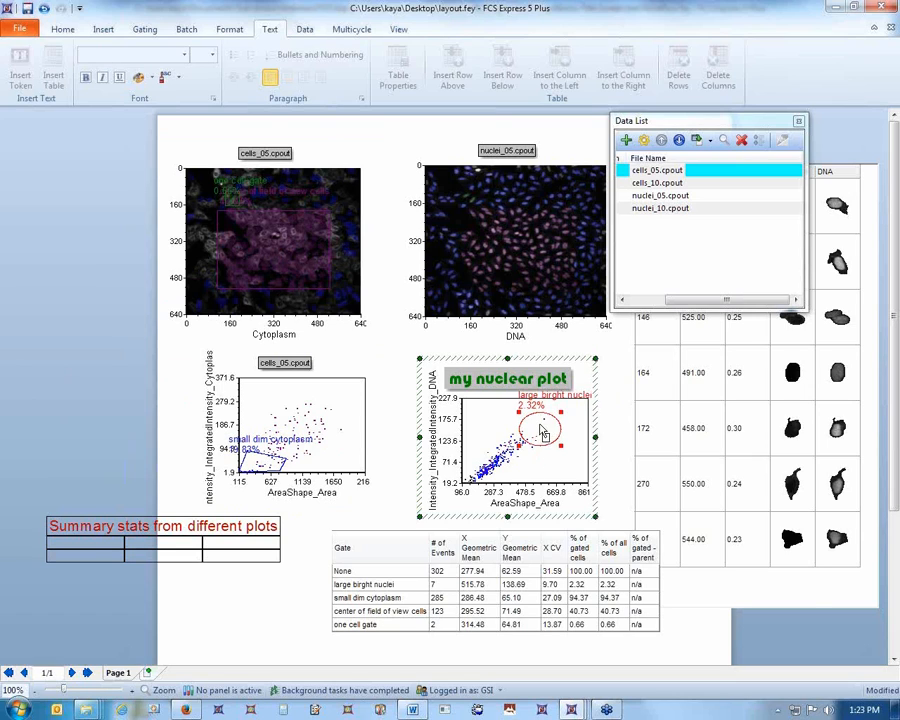
click(145, 566)
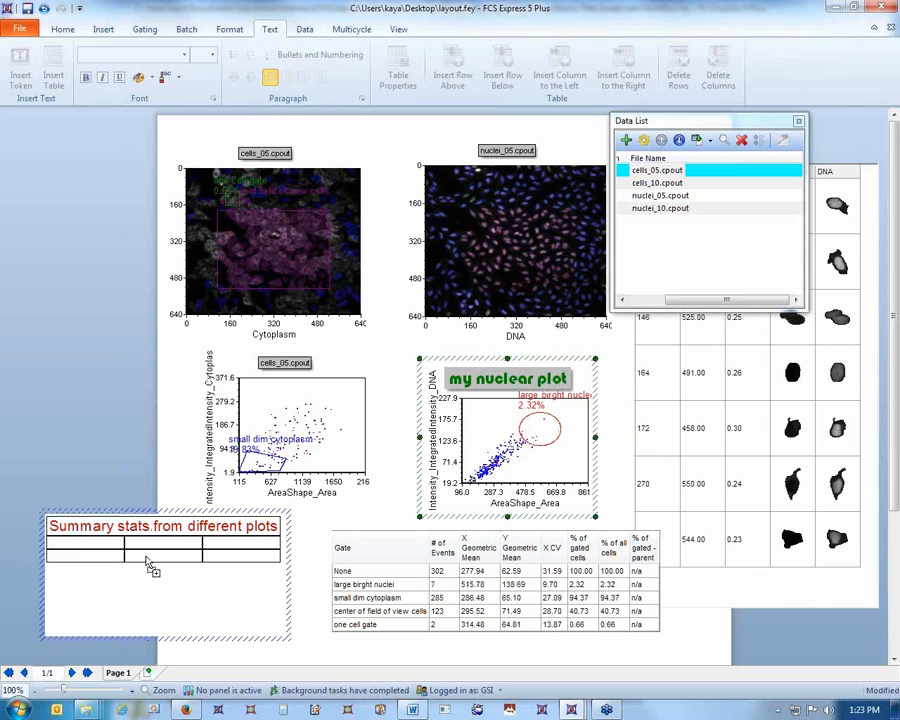
double_click(150, 567)
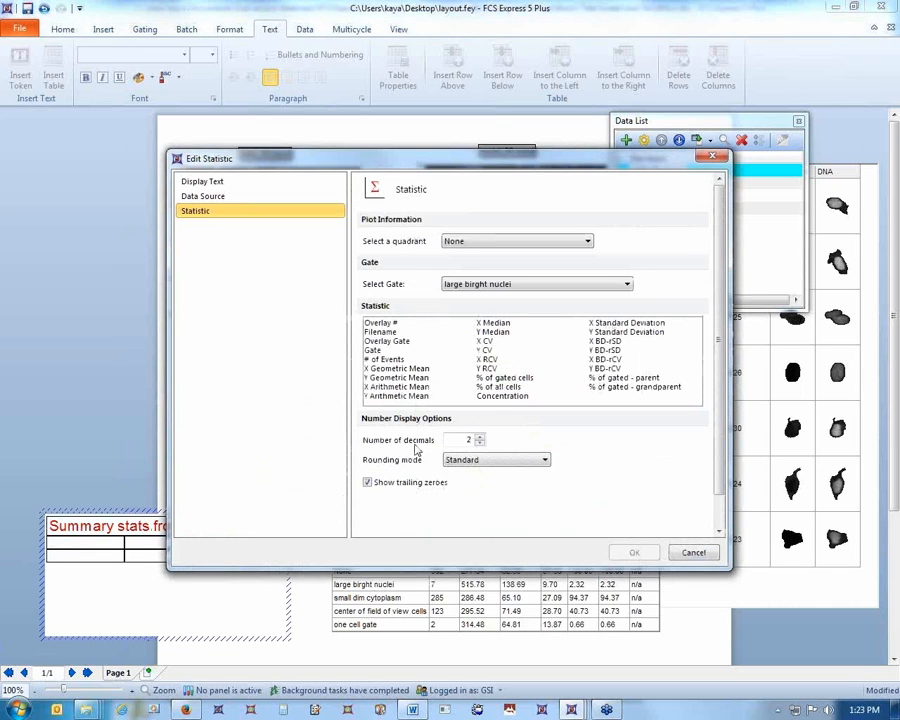
click(505, 378)
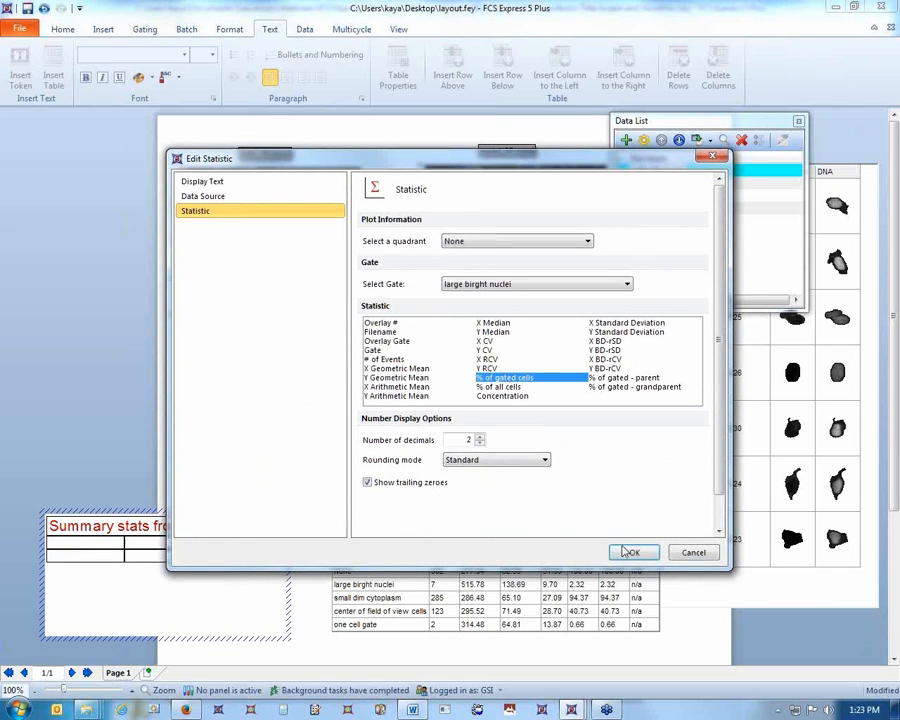
click(633, 552)
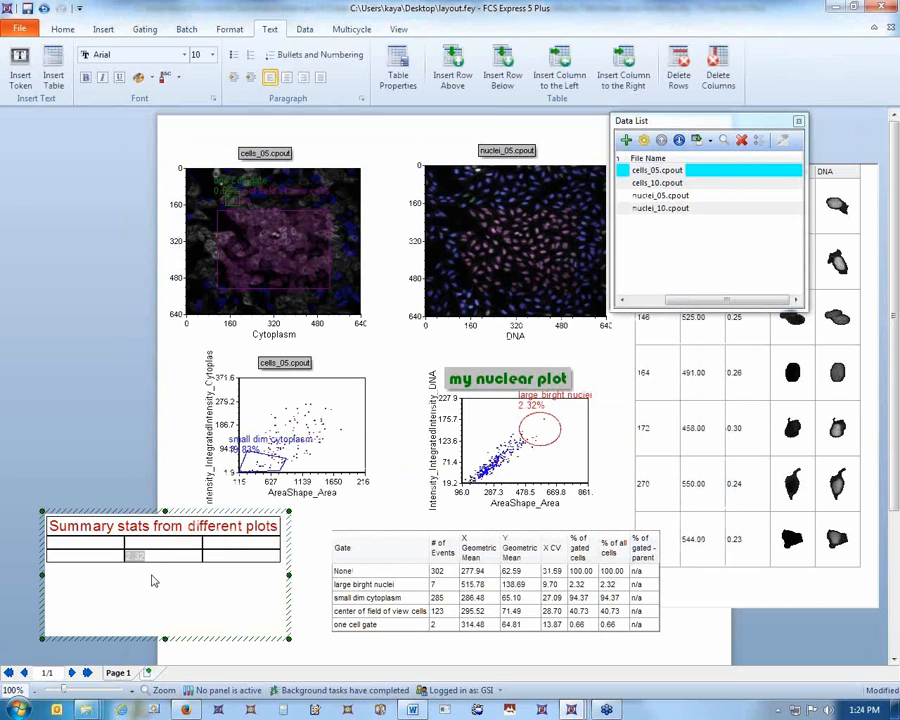
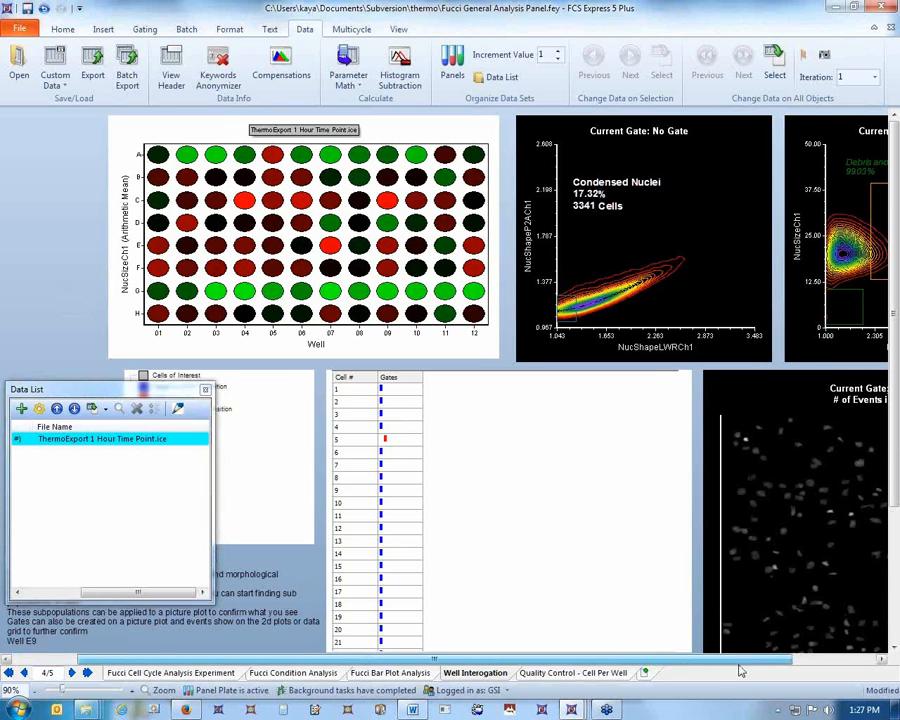
Edit the Well Gate on the Well Interogation page's plate heat map to contain wells G07, G08, G09 and G12.
click(739, 660)
drag(739, 660, 813, 660)
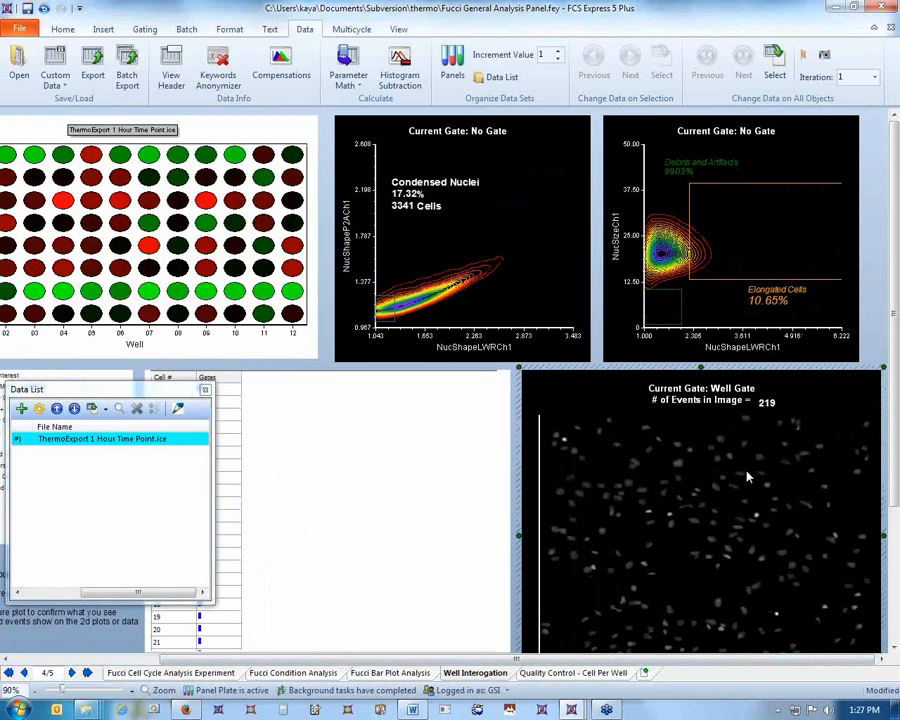
click(748, 477)
click(148, 195)
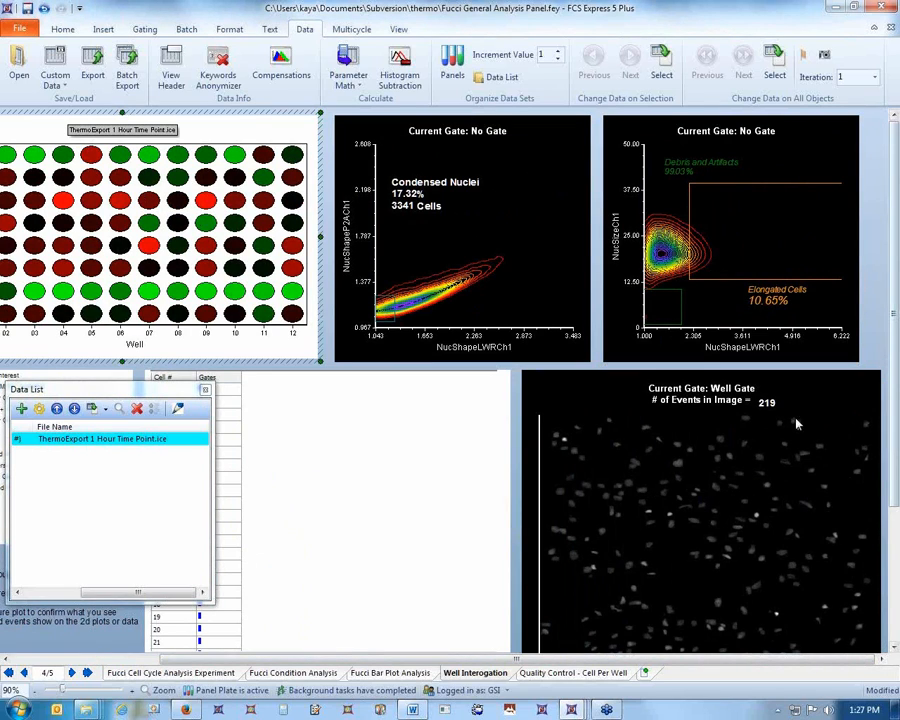
click(619, 397)
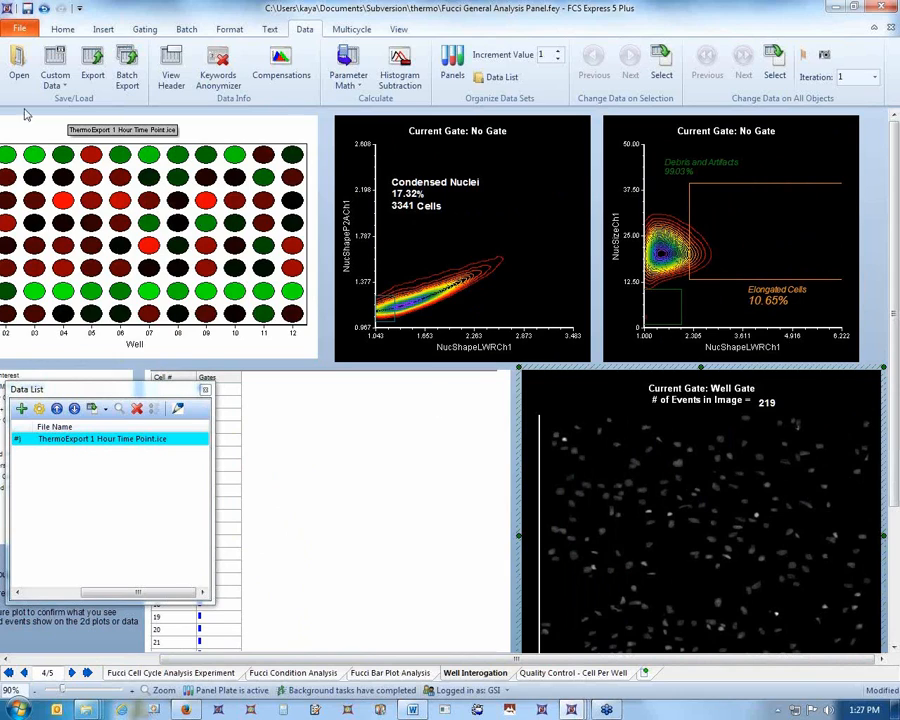
click(145, 29)
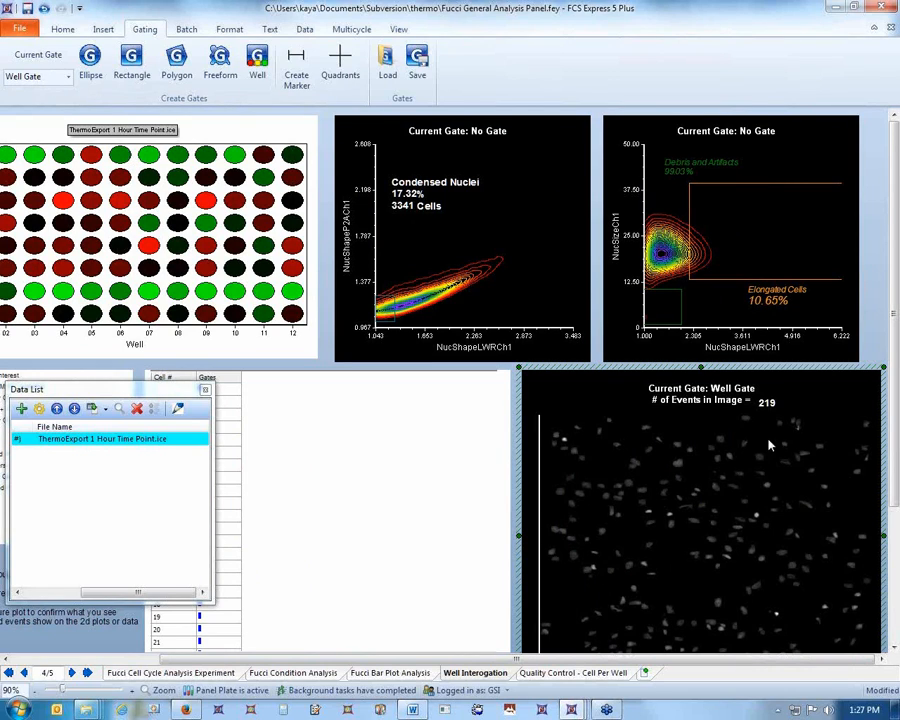
right_click(203, 204)
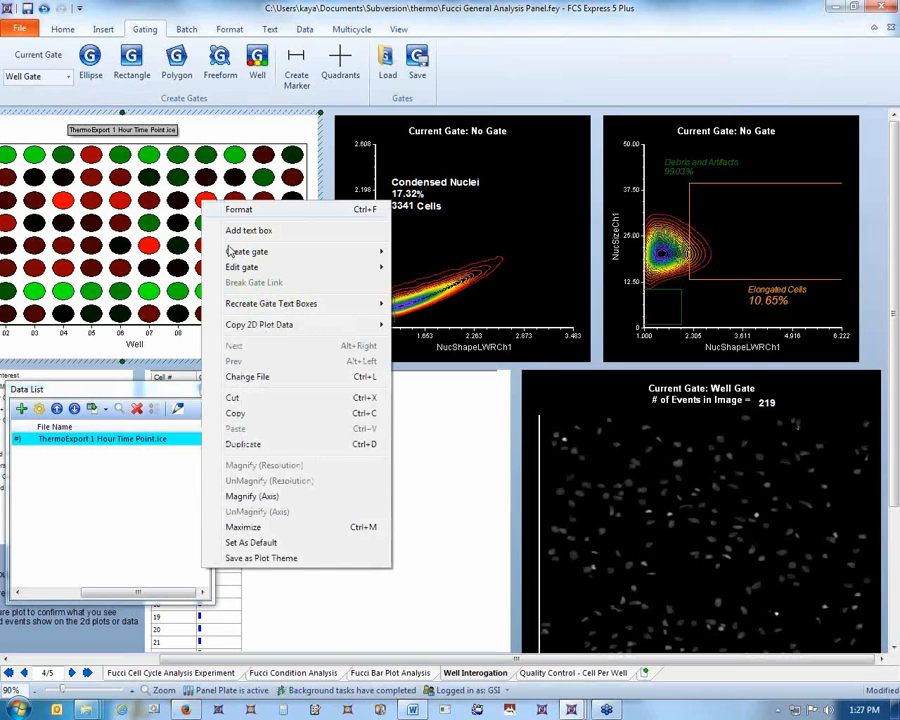
mouse_move(374, 266)
click(420, 268)
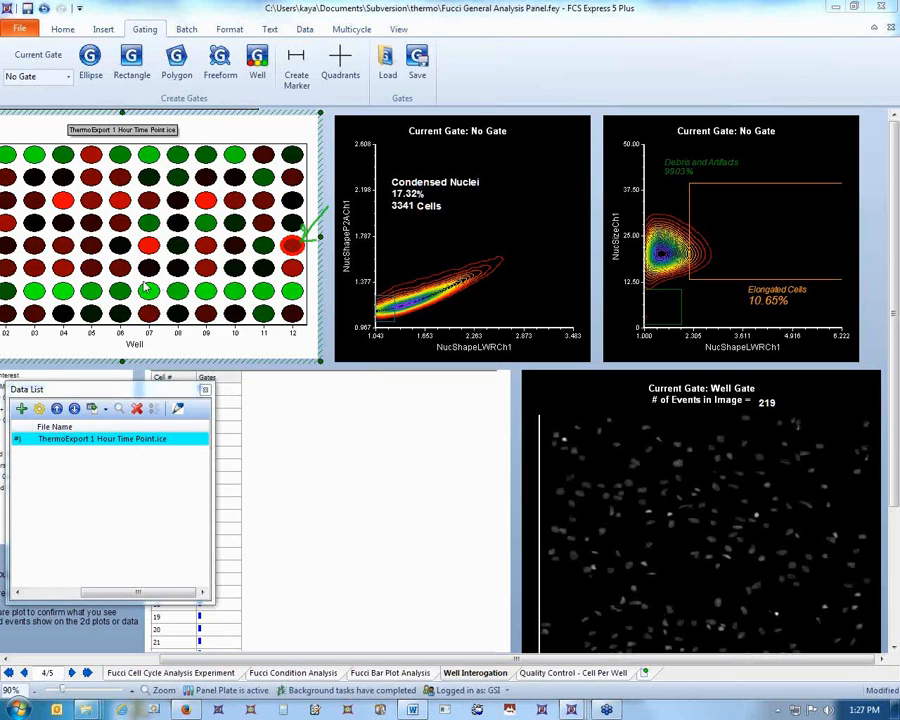
drag(138, 280, 224, 310)
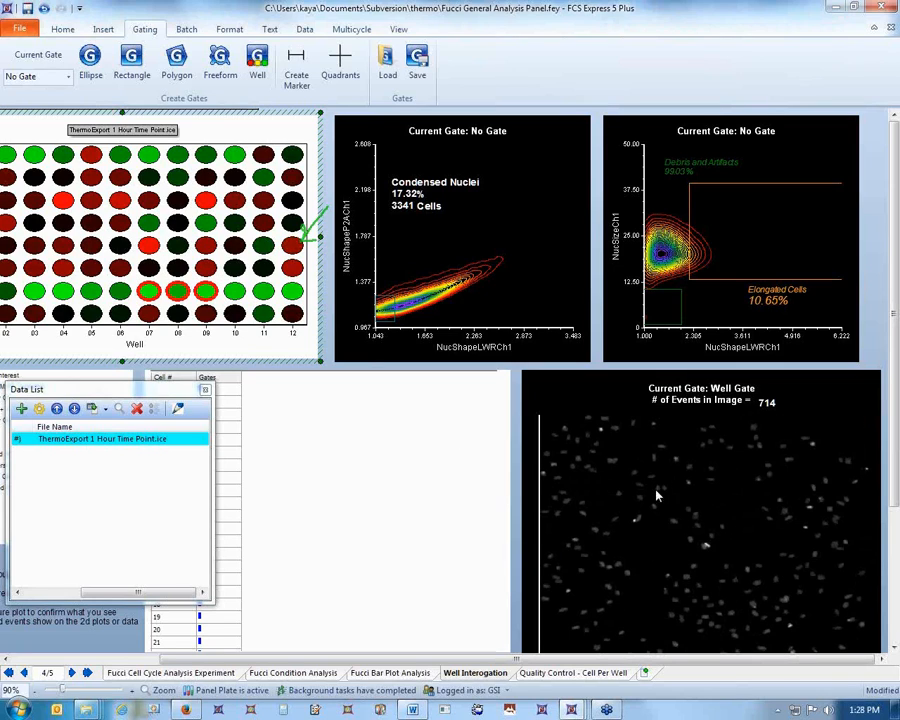
ctrl+click(293, 292)
Magnify the central region of the picture plot gated on Well Gate.
right_click(668, 466)
click(690, 395)
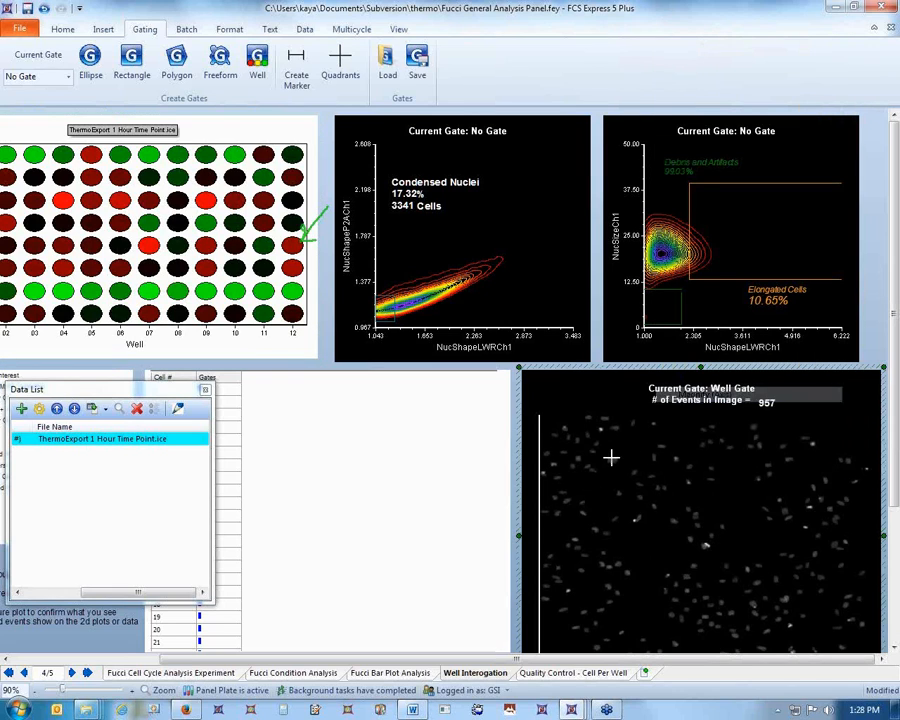
drag(611, 457, 780, 618)
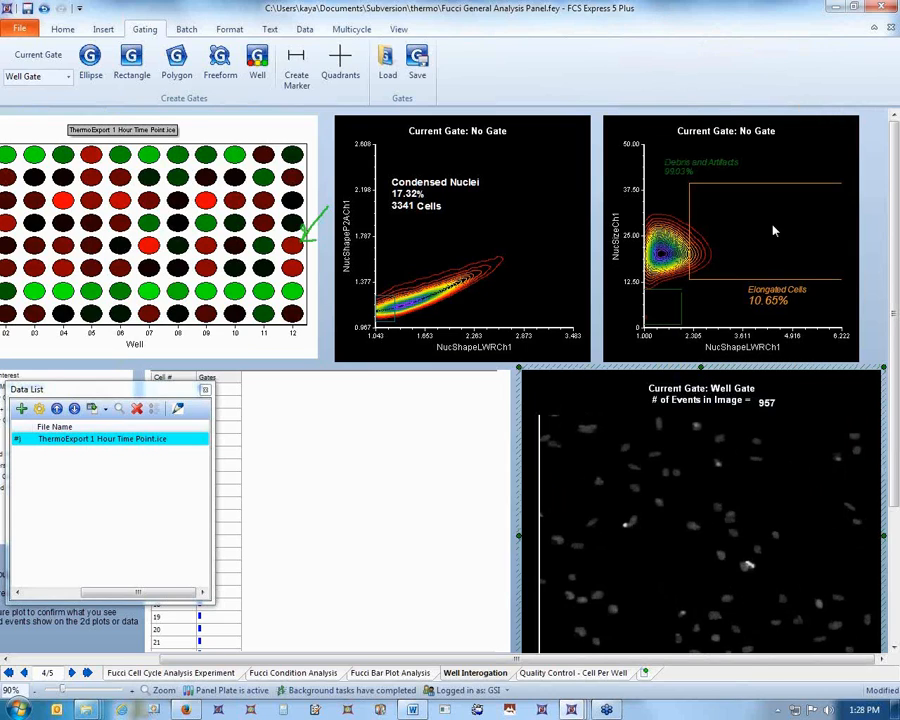
Set the outlier dot color of the NucShapeLWRCh1 vs. NucSizeCh1 contour plot to red.
click(803, 133)
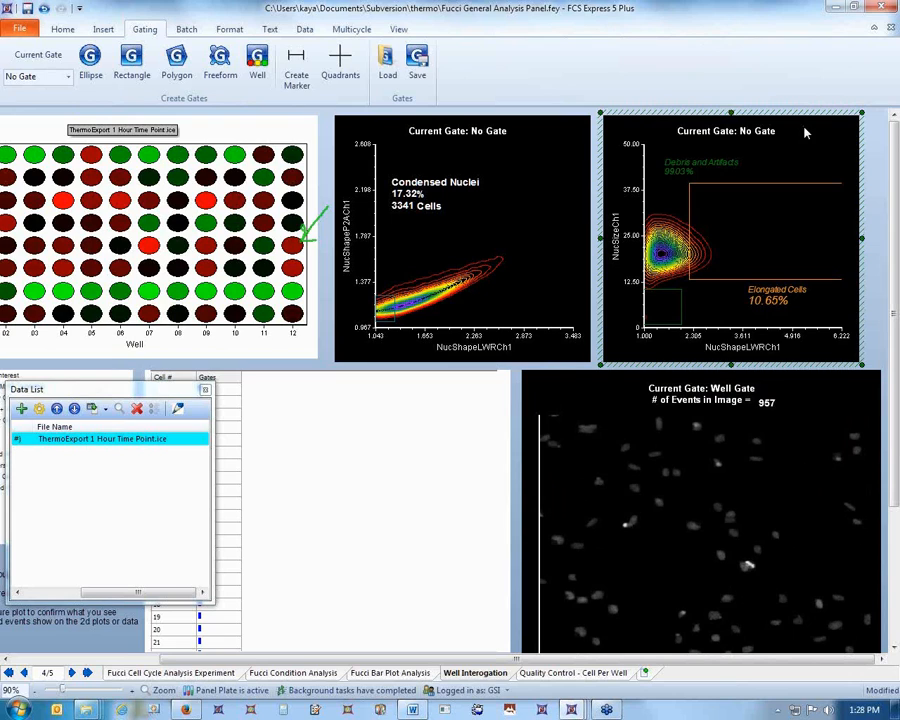
right_click(806, 133)
key(Escape)
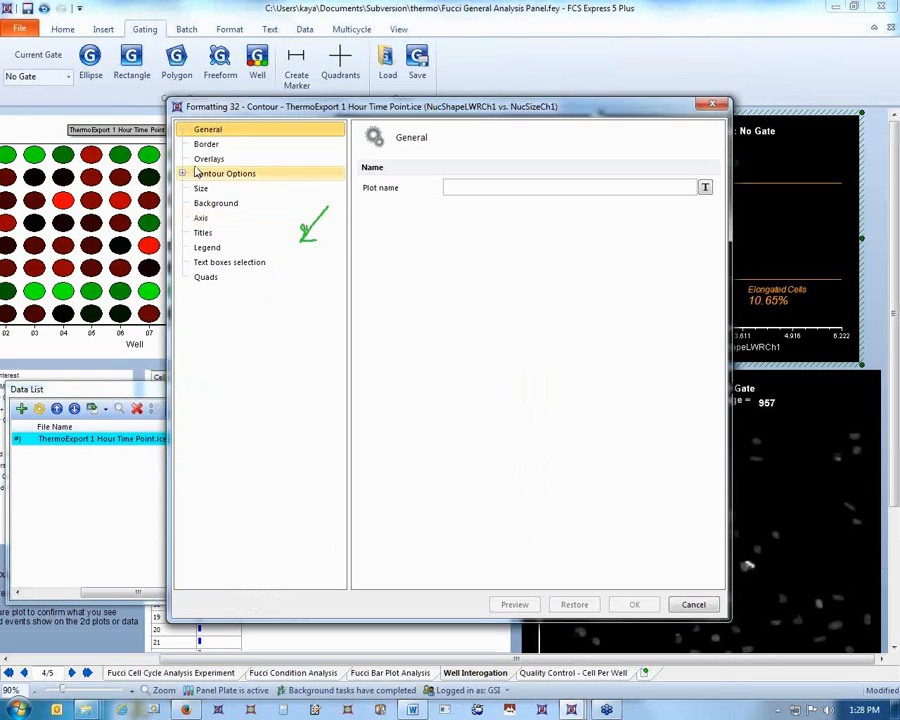
click(197, 161)
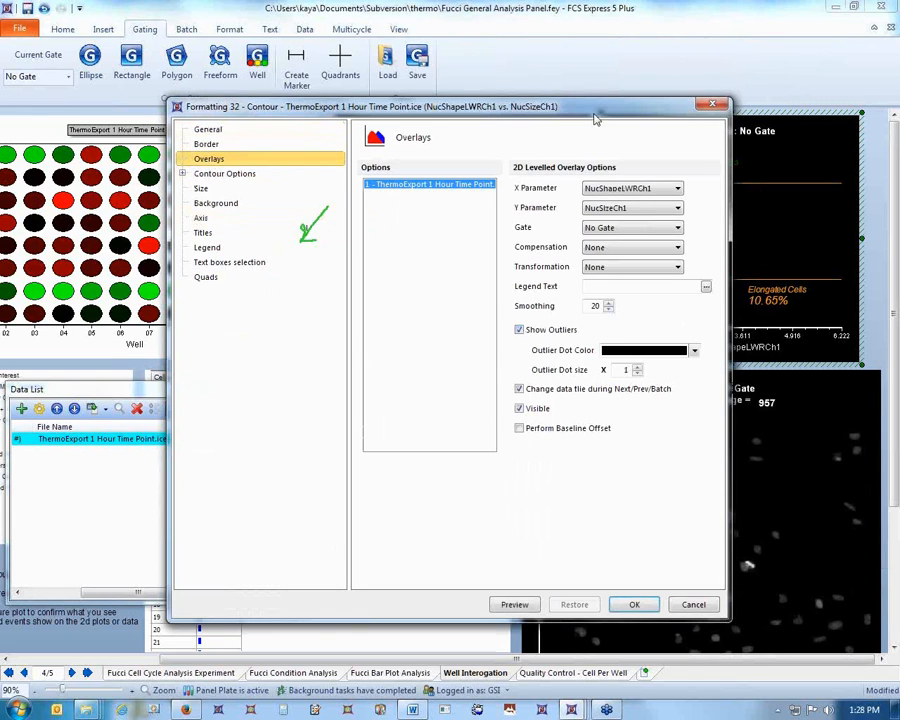
drag(595, 118, 339, 111)
click(420, 342)
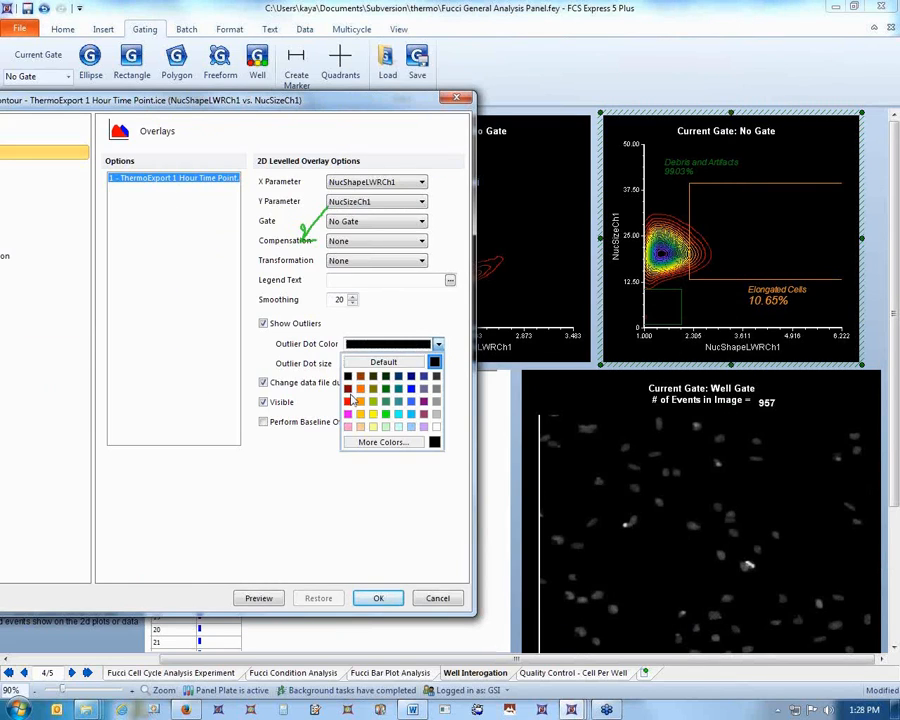
click(348, 400)
click(259, 598)
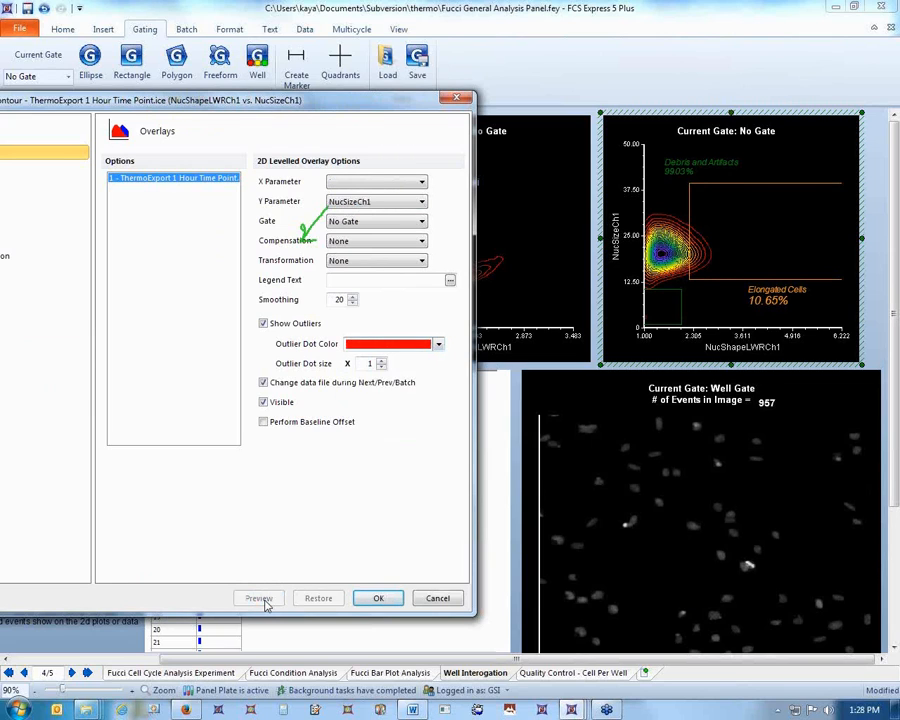
click(376, 598)
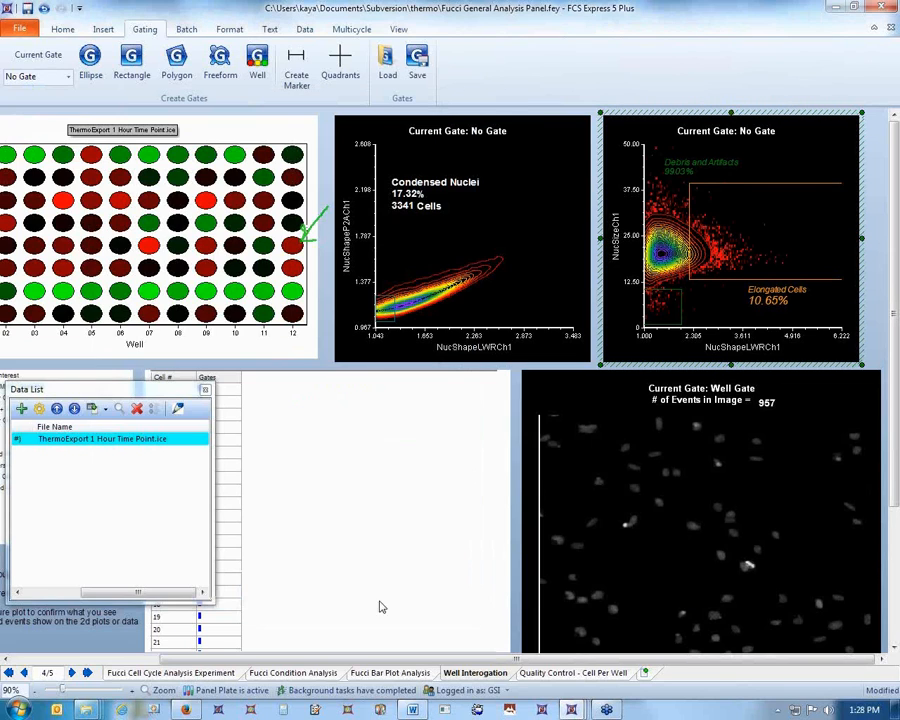
Apply the Elongated Cells gate from the contour plot to the picture plot.
click(776, 237)
drag(752, 224, 677, 508)
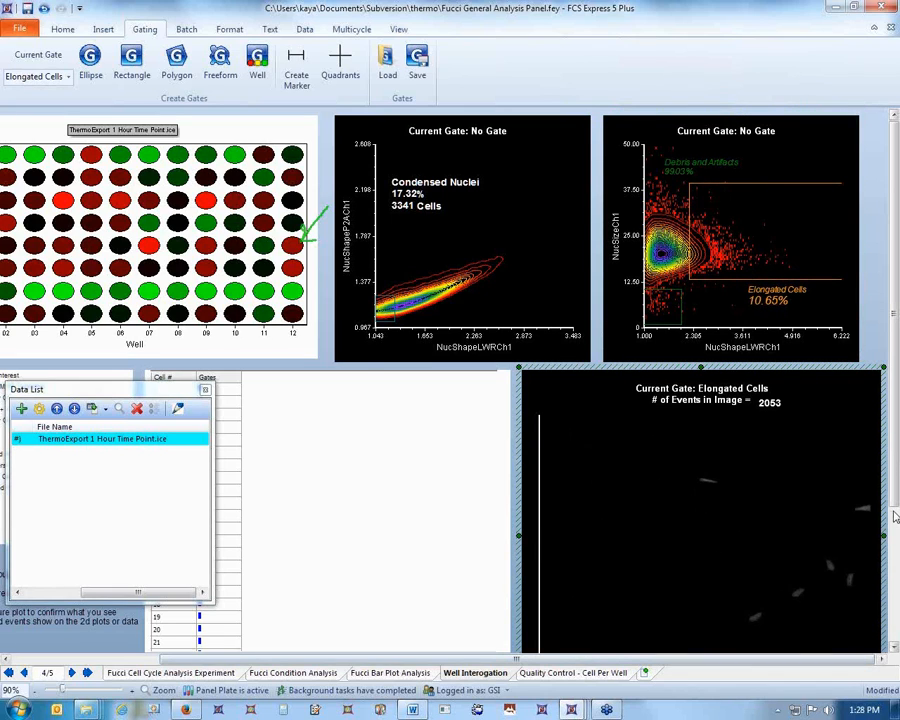
drag(893, 502, 895, 521)
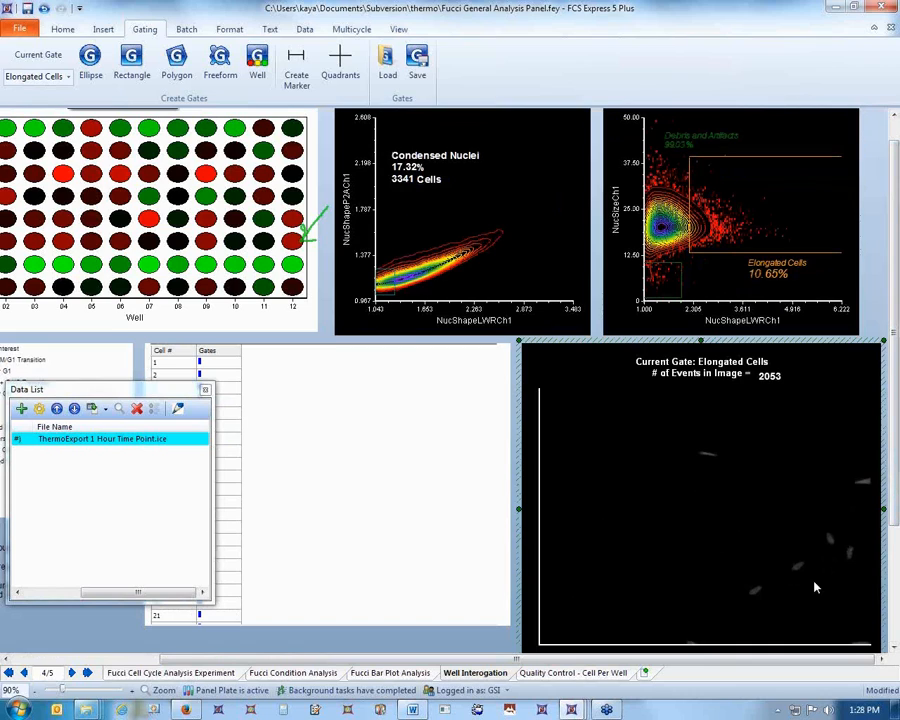
Enlarge the Elongated Cells gate on the NucShapeLWRCh1 vs. NucSizeCh1 contour plot toward lower NucShapeLWRCh1 and NucSizeCh1 values.
click(700, 246)
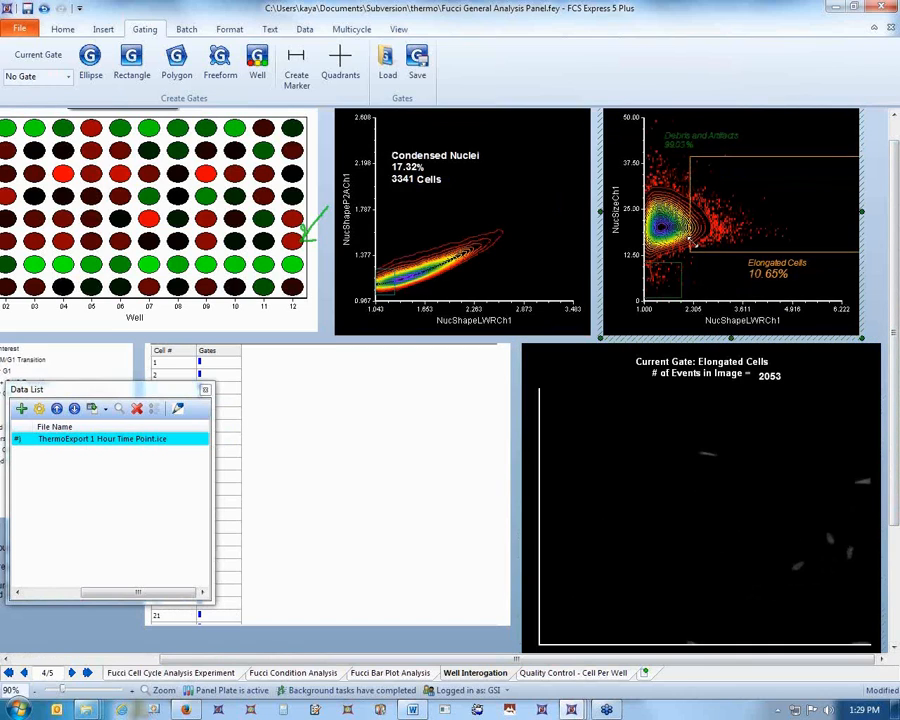
mouse_move(693, 245)
mouse_down()
mouse_move(692, 236)
mouse_move(682, 256)
mouse_up()
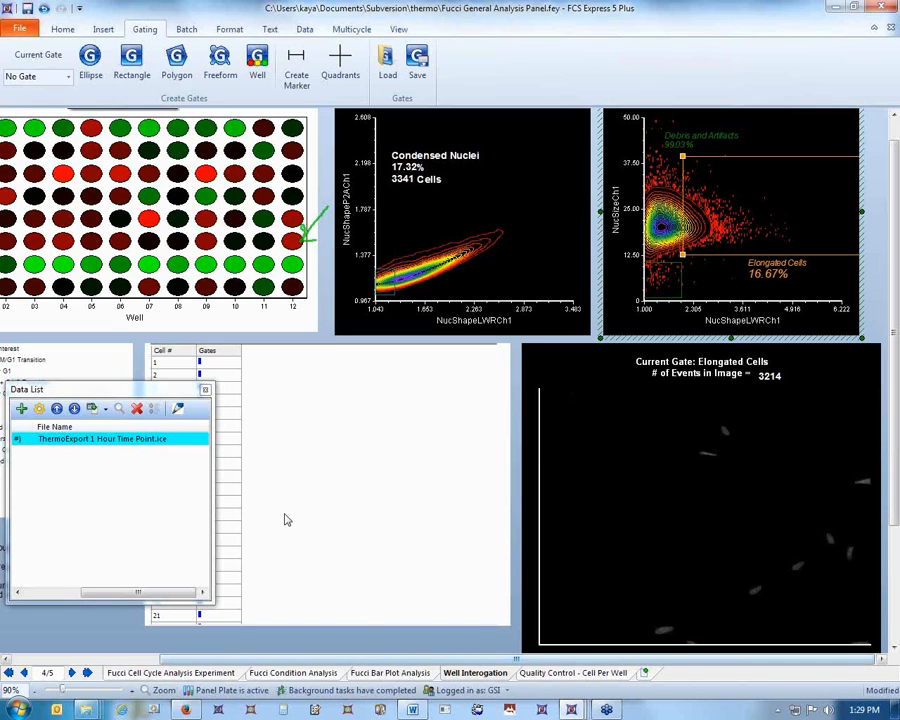
Narrow the Data List to uncover the data grid and apply the Elongated Cells gate from the contour plot to the grid.
drag(213, 451, 131, 451)
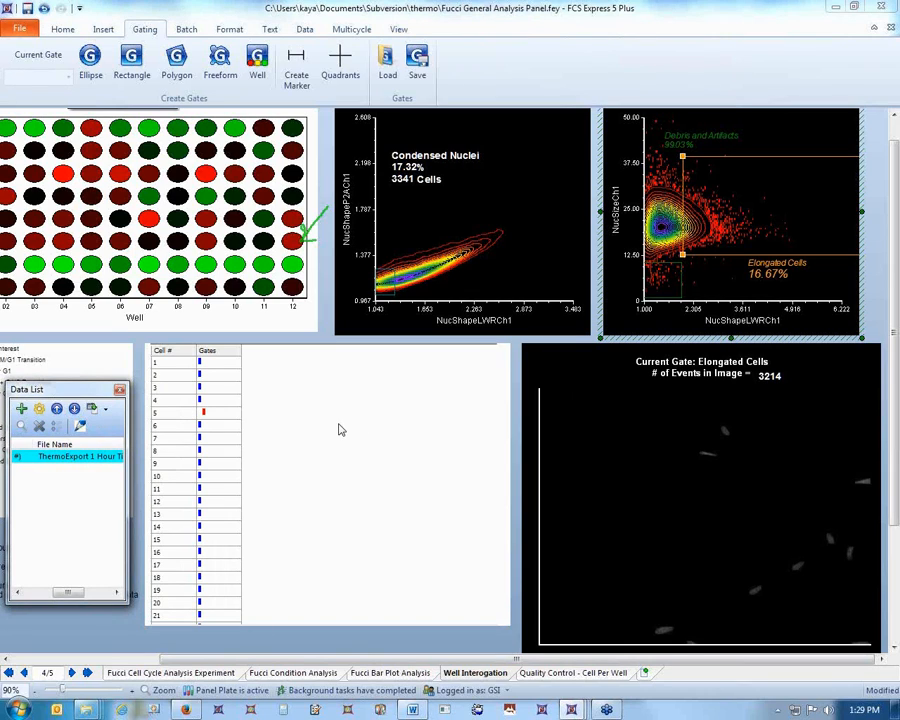
click(739, 195)
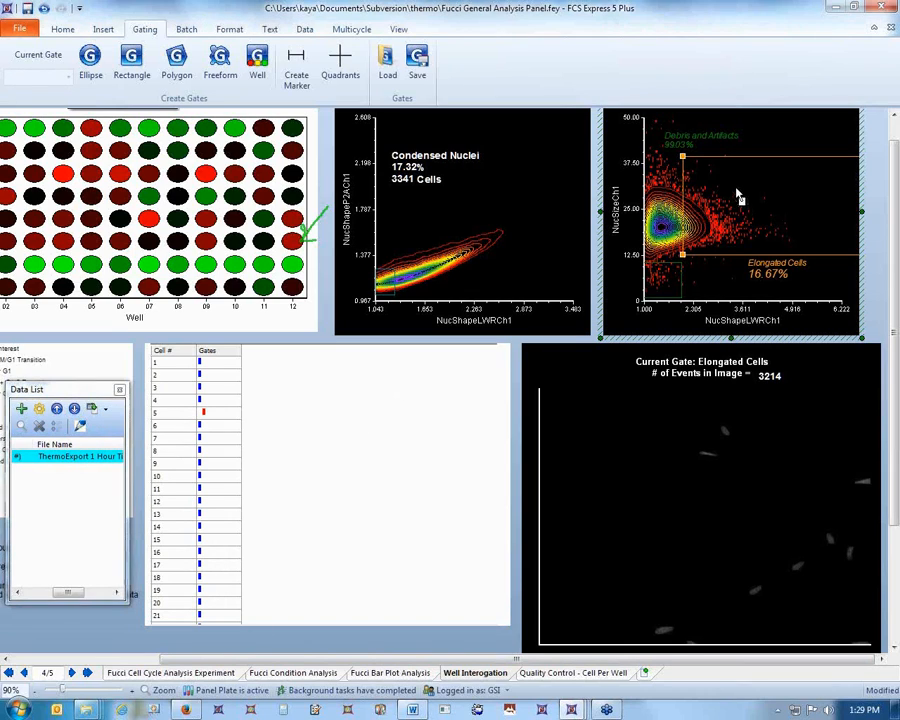
click(308, 508)
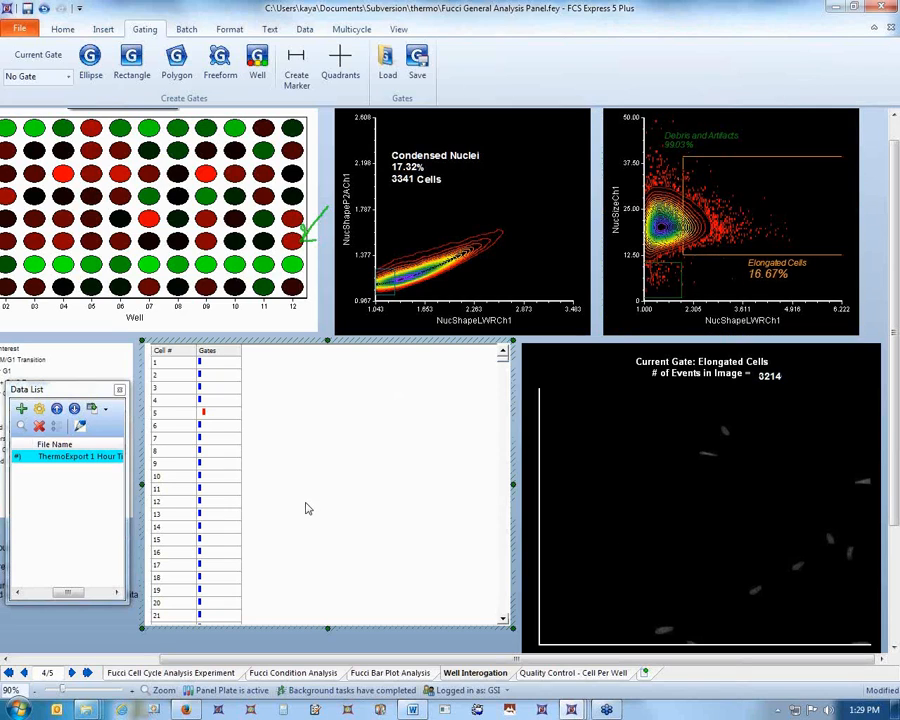
Set the data grid to display the parameters NucSizeCh1, Width, Height, PixelSizeX and Well.
right_click(280, 398)
click(335, 403)
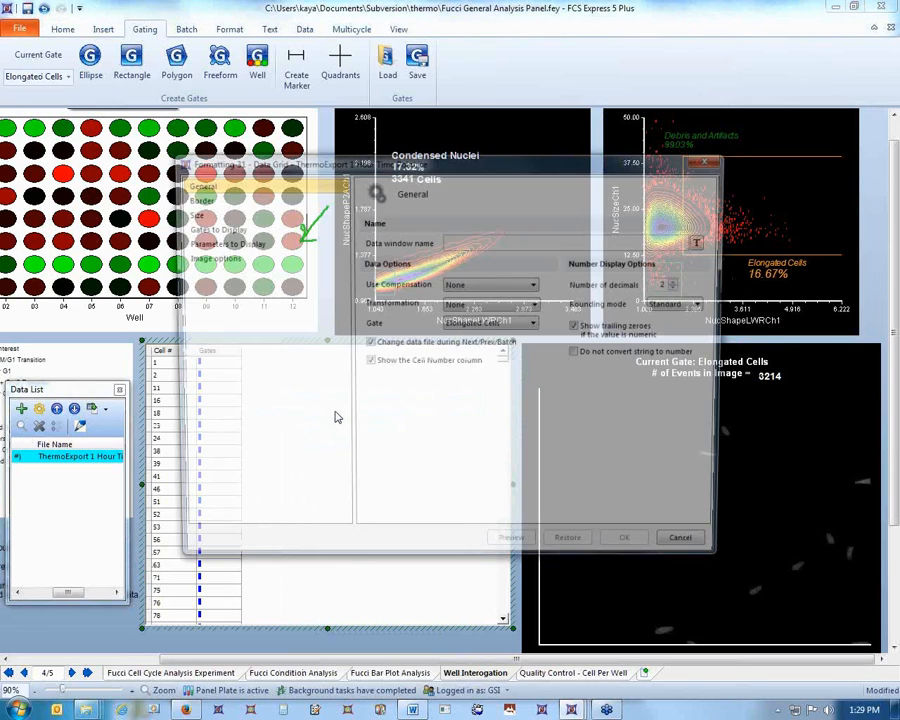
click(224, 243)
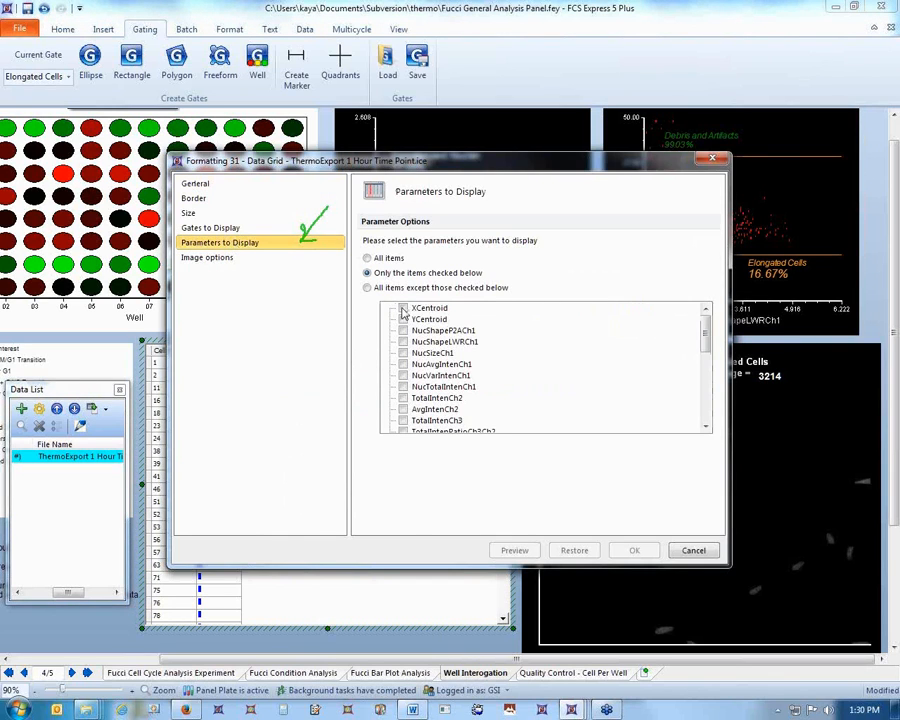
scroll(709, 404, down, 5)
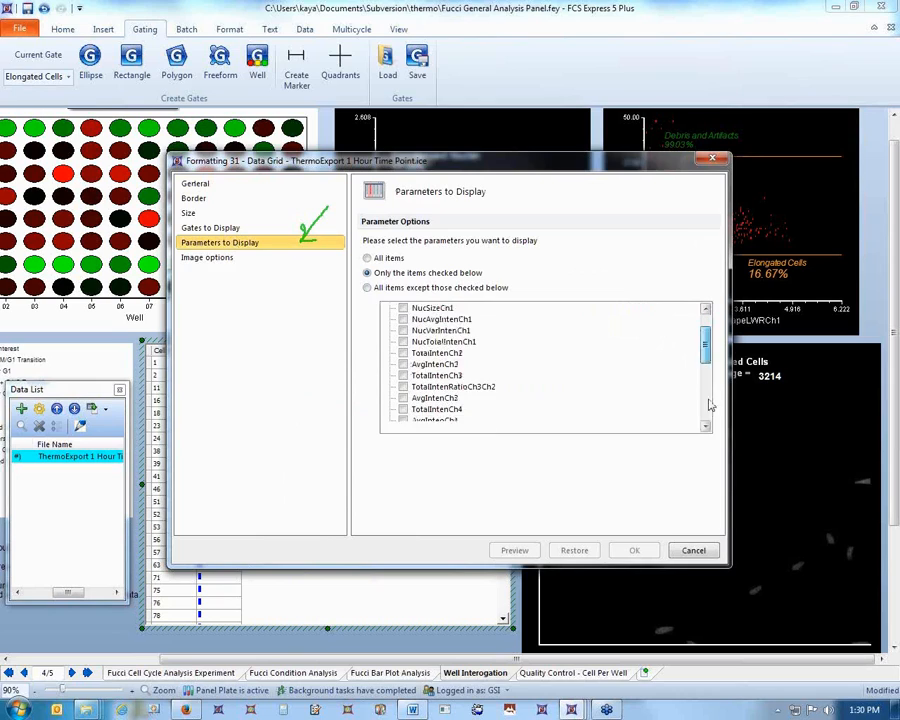
click(404, 421)
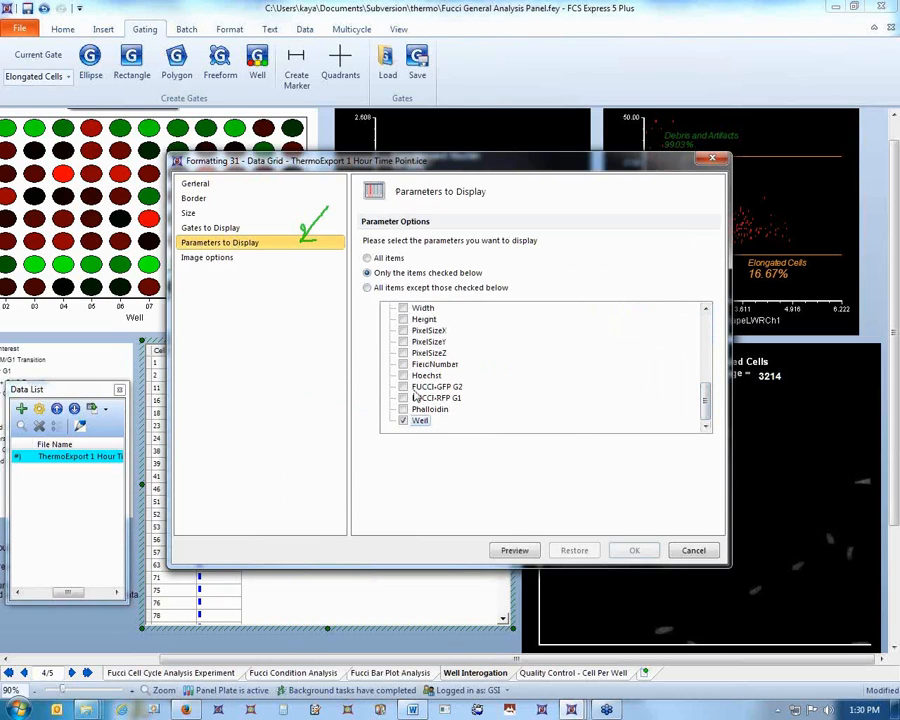
click(403, 330)
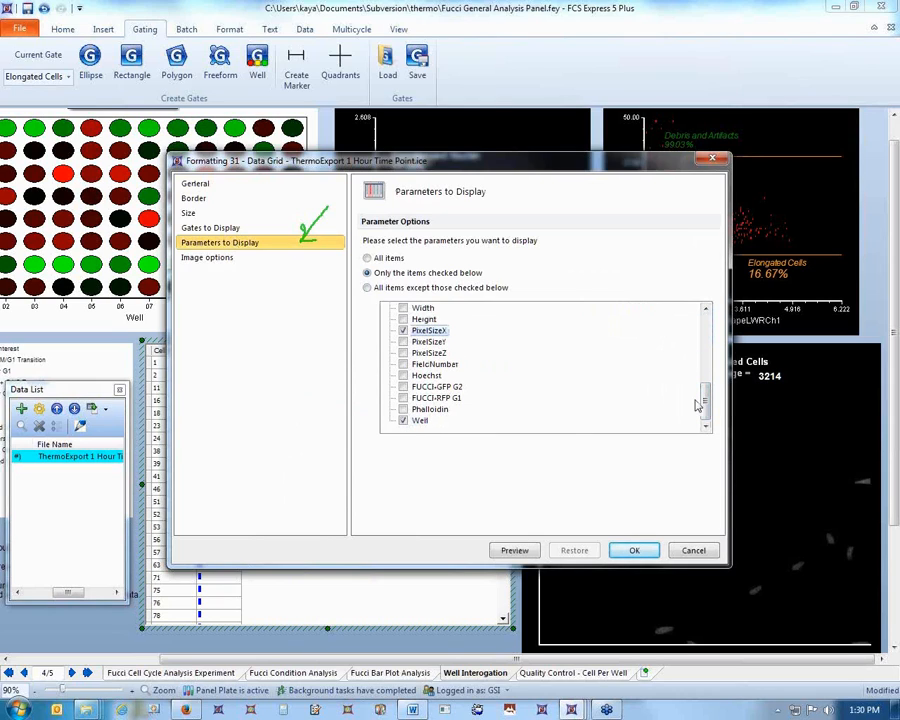
click(403, 308)
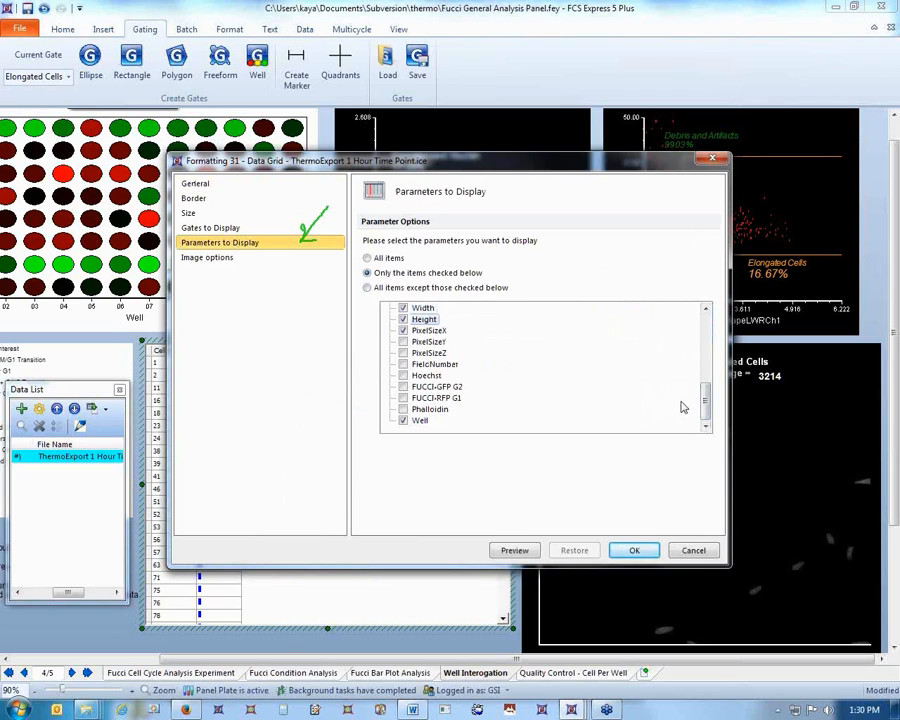
scroll(705, 410, up, 5)
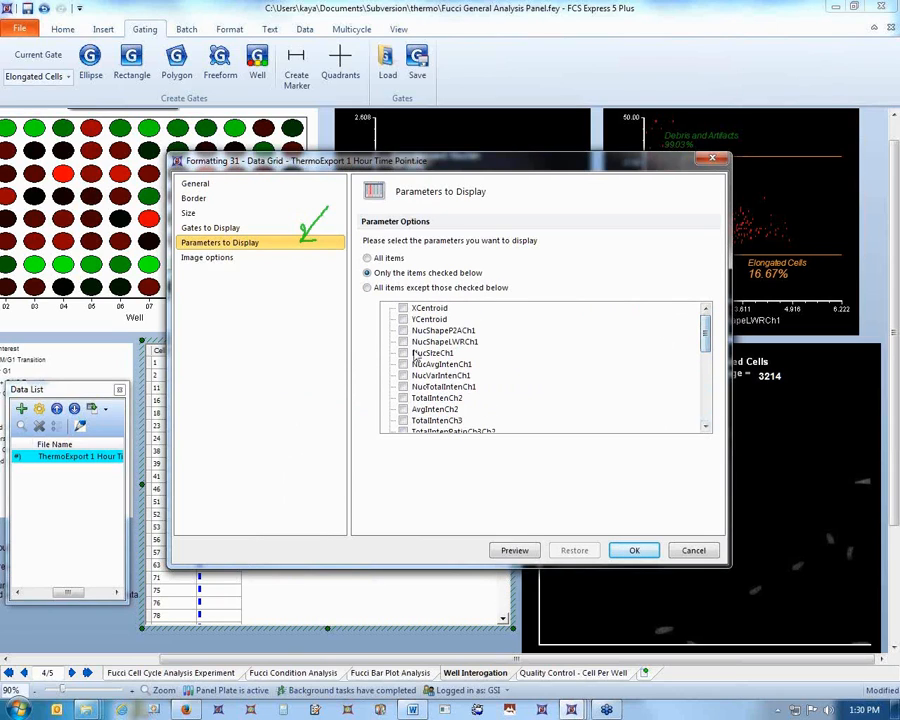
click(515, 551)
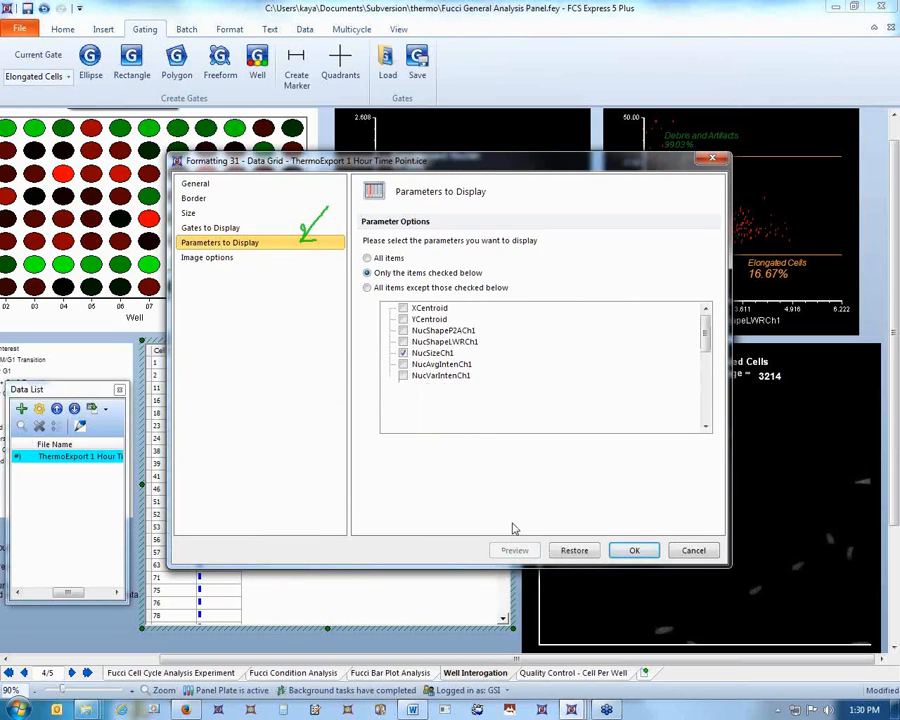
click(632, 551)
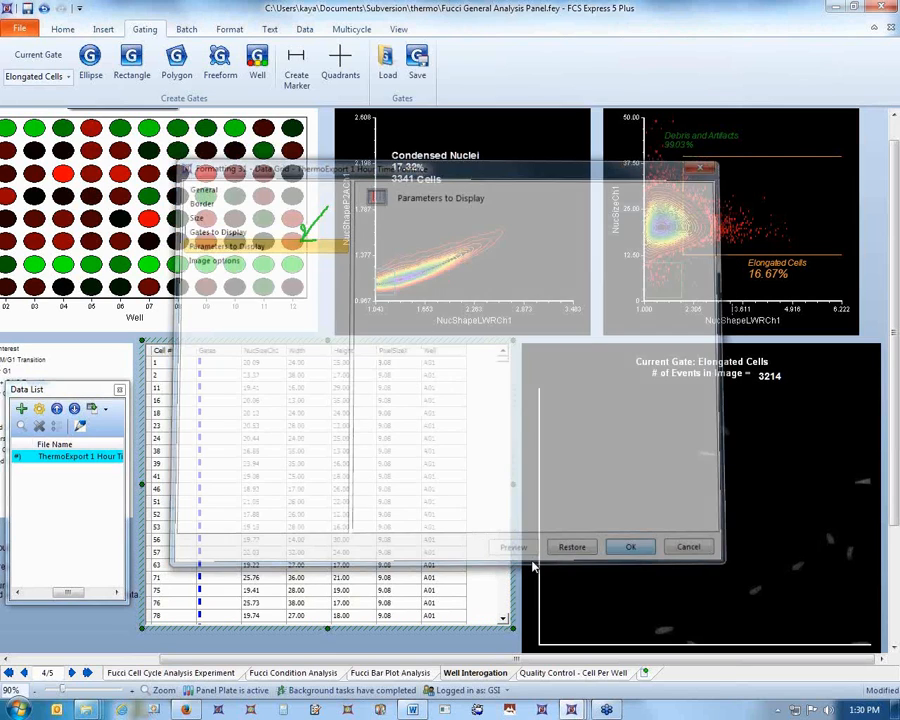
Inspect individual cell rows in the data grid against the Elongated Cells gate on the contour plot.
click(810, 191)
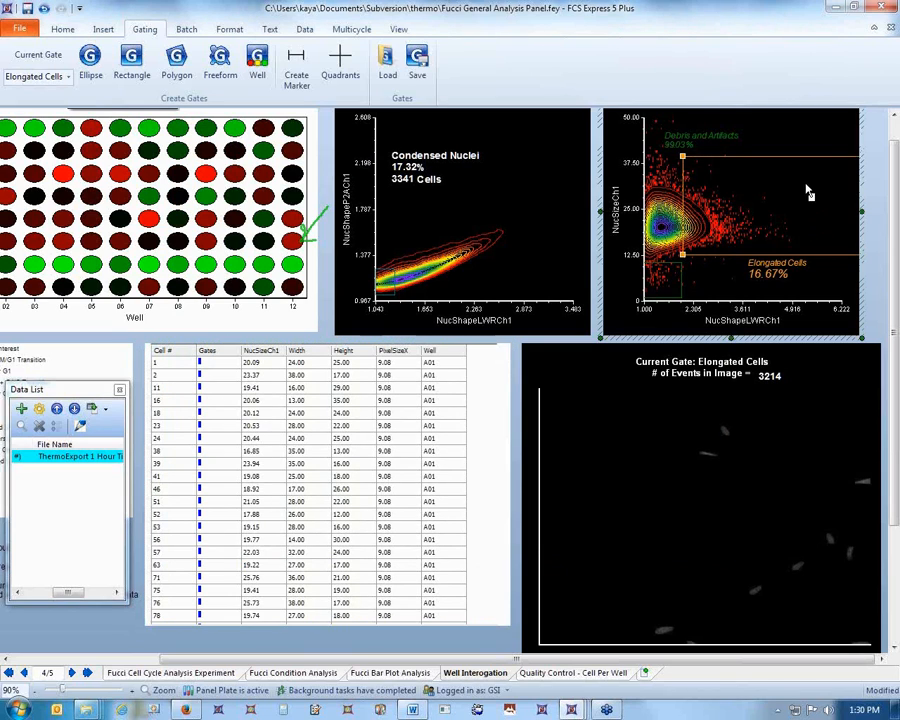
click(158, 463)
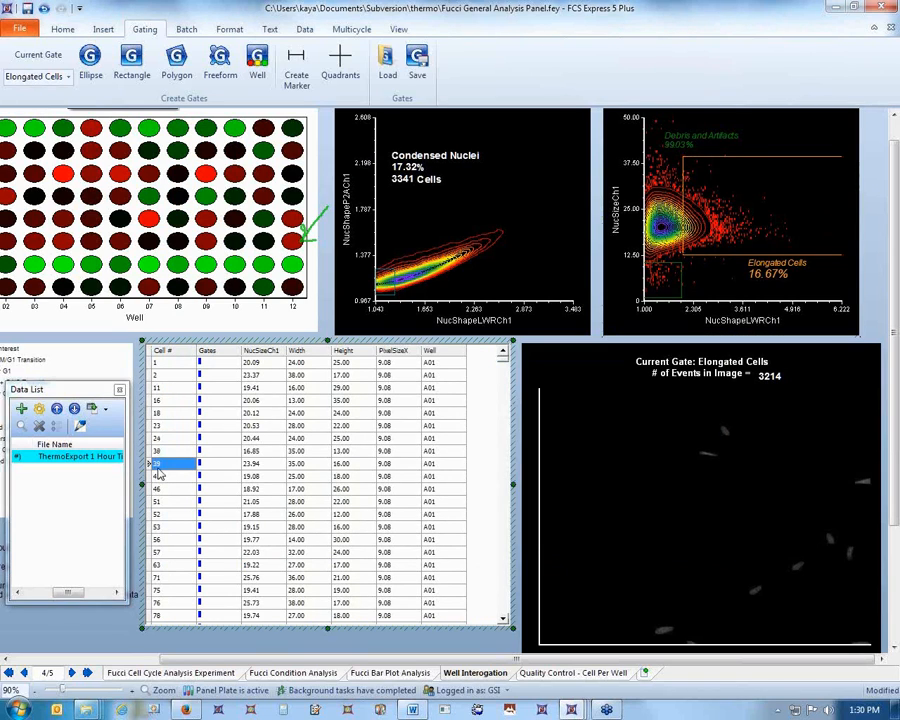
click(158, 539)
click(166, 616)
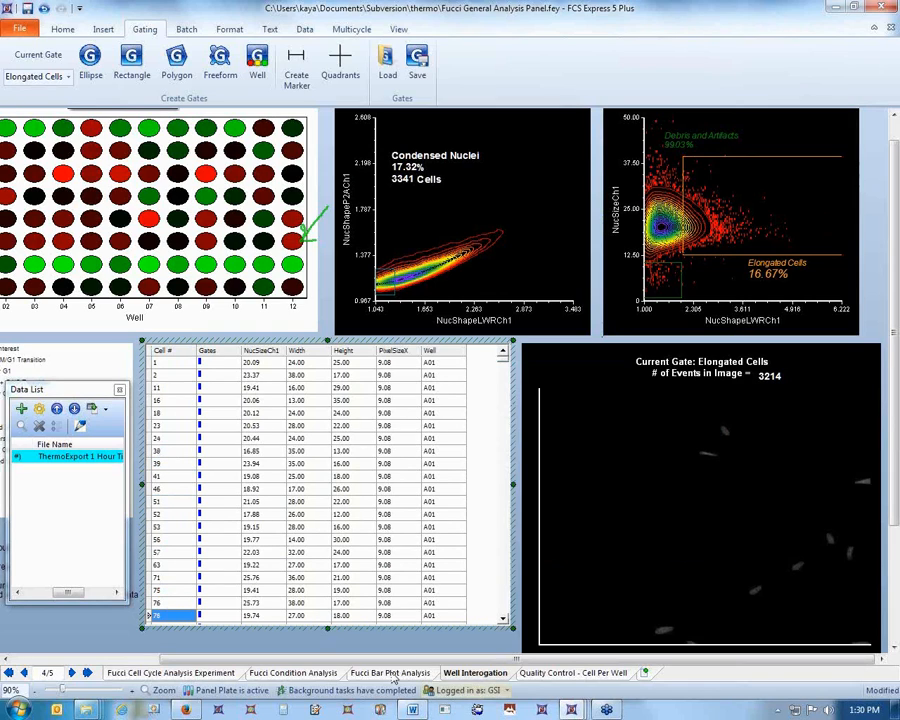
Show the Fucci Condition Analysis page and move the Data List clear of the gate hierarchy and plots.
click(304, 673)
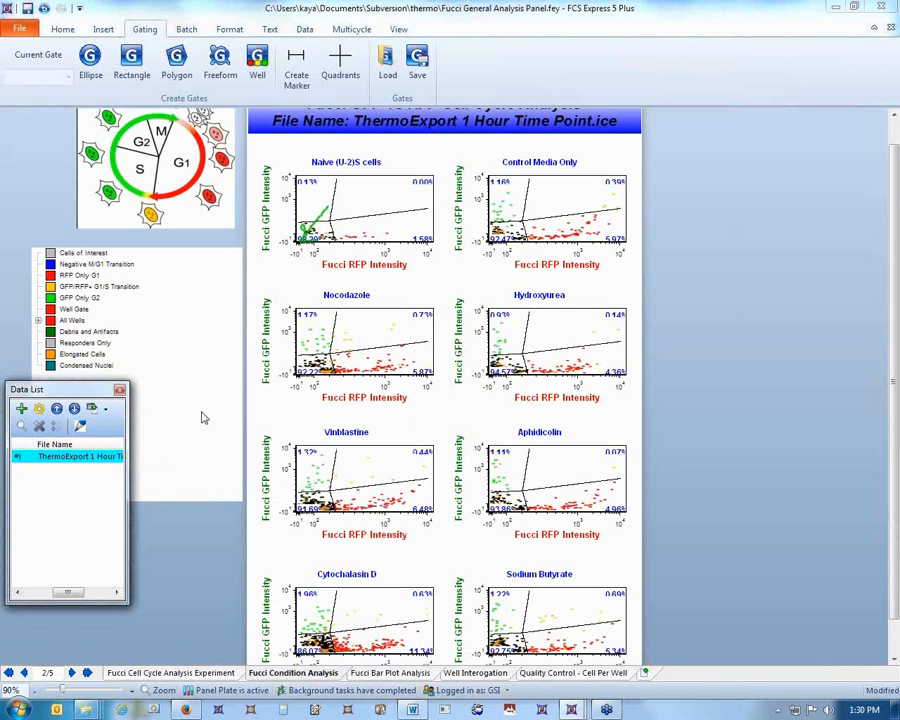
drag(93, 390, 821, 175)
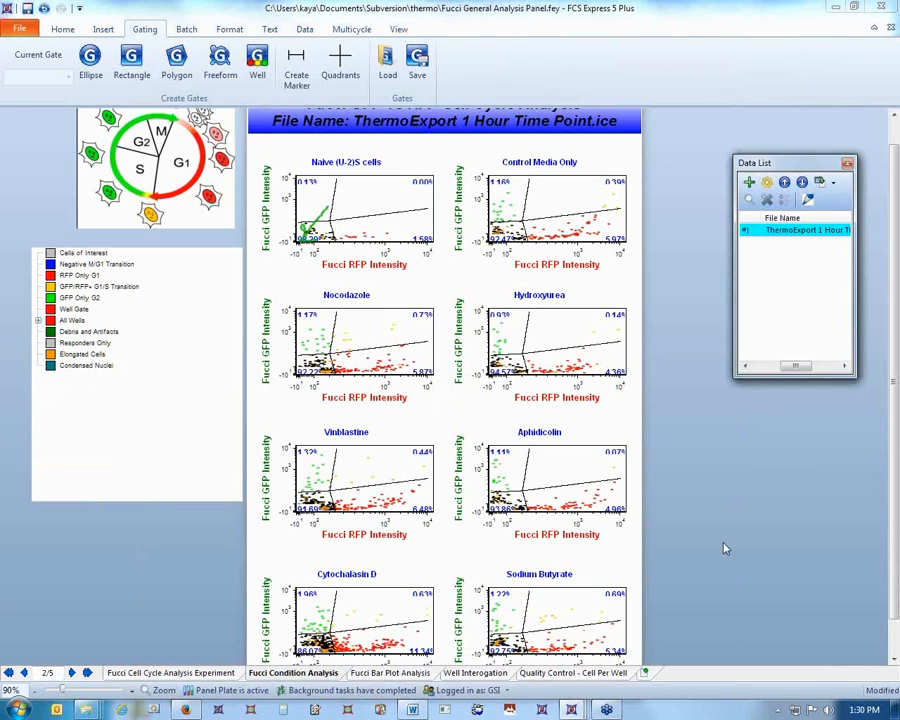
Review the Naive, Nocodazole, Hydroxyurea and Vinblastine plots and expand the All Wells gate in the gate hierarchy.
scroll(727, 567, up, 1)
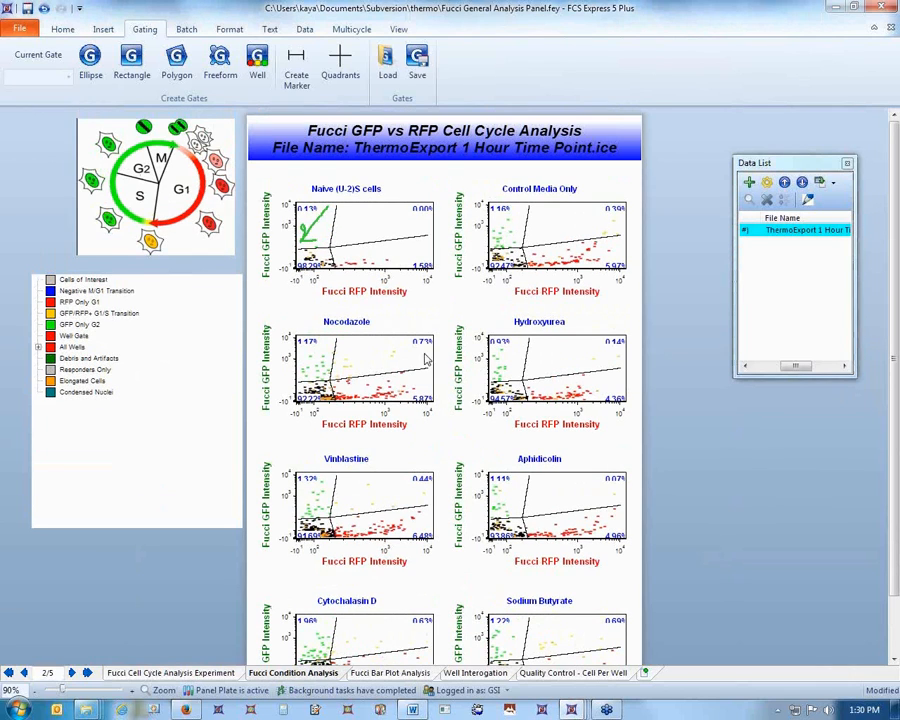
click(426, 358)
click(591, 390)
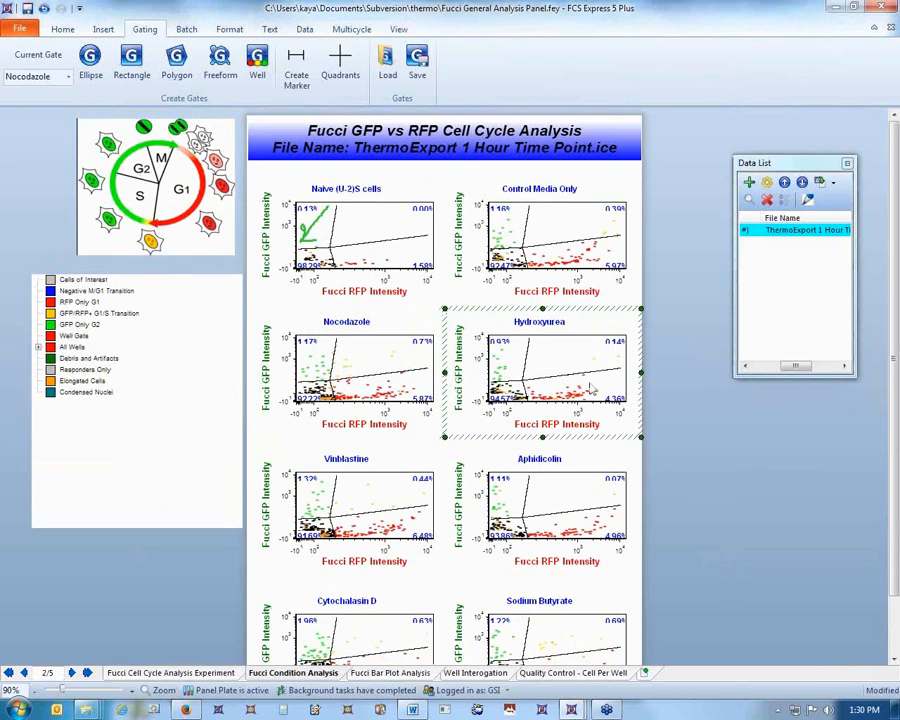
click(356, 466)
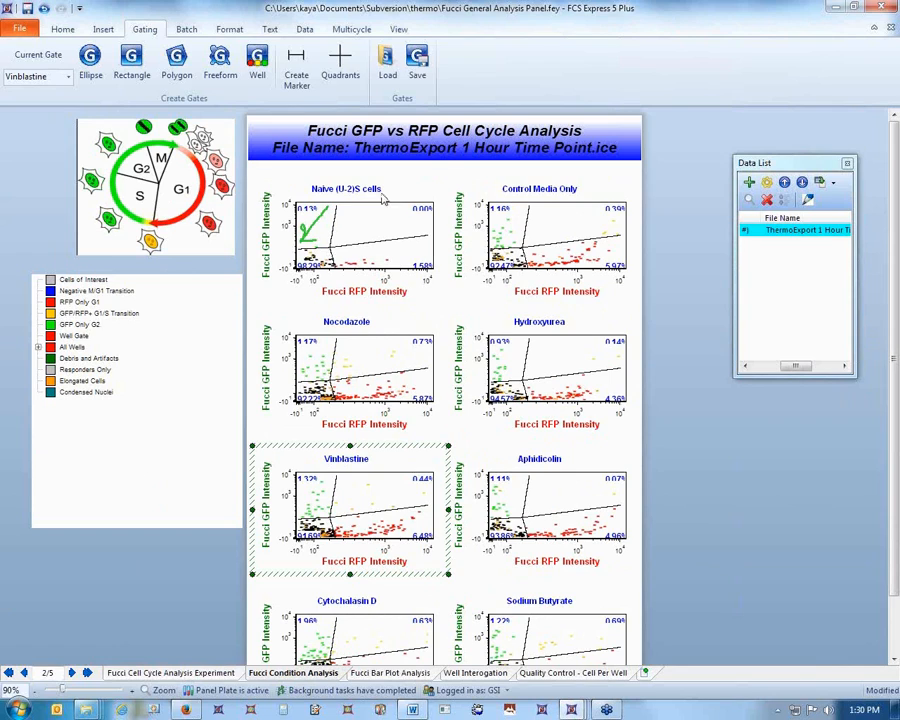
click(400, 220)
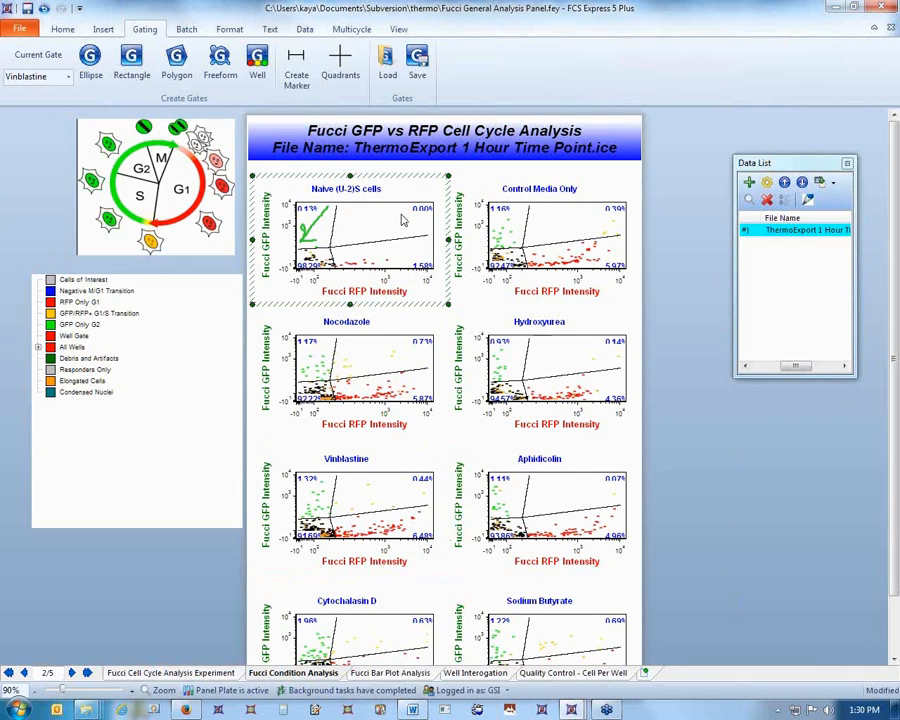
click(386, 346)
click(387, 486)
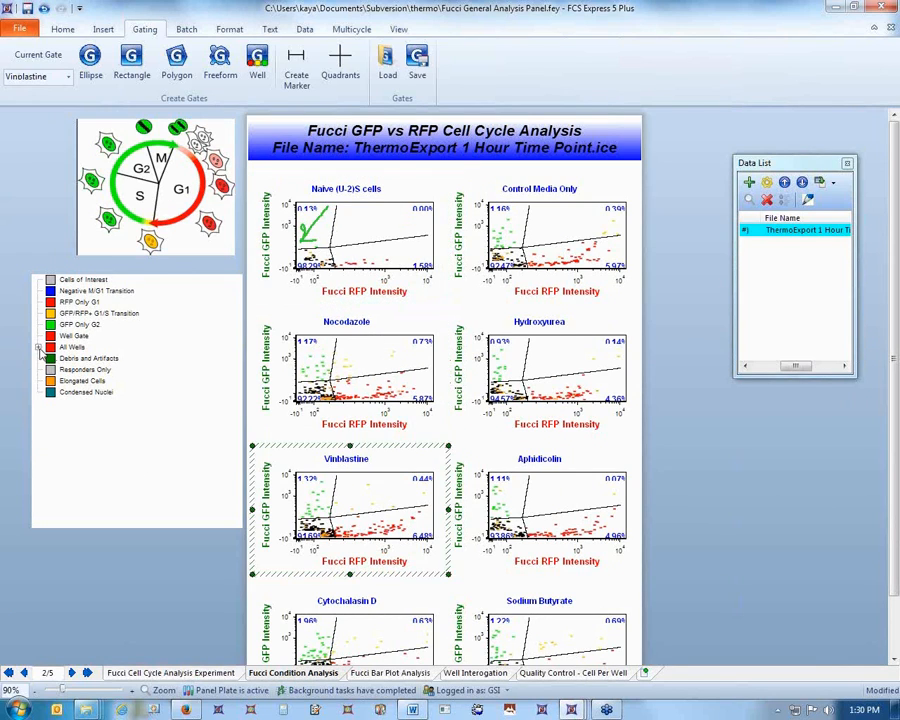
click(37, 347)
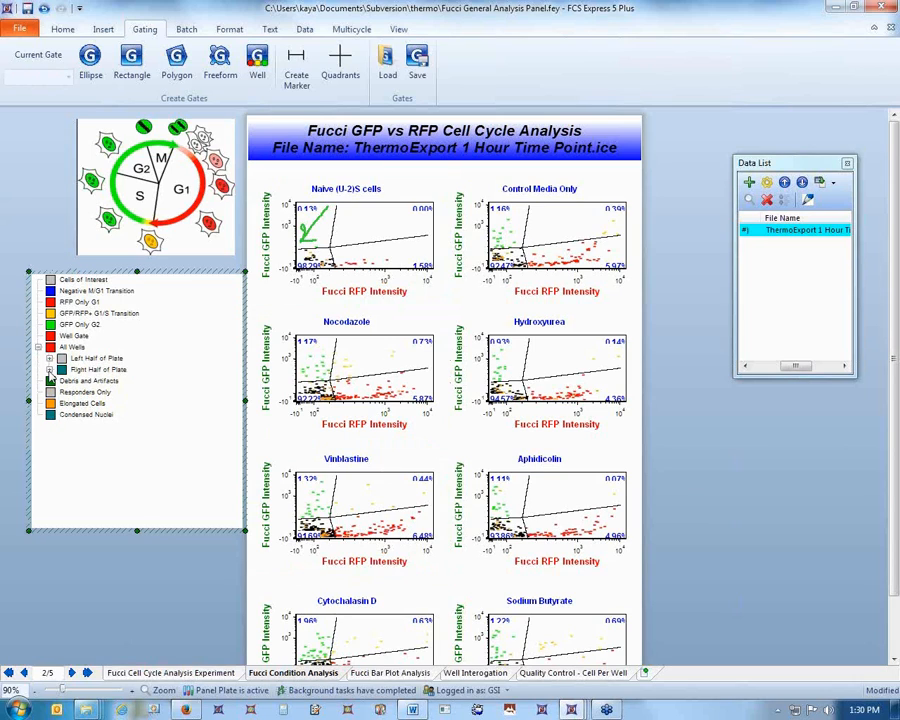
click(50, 350)
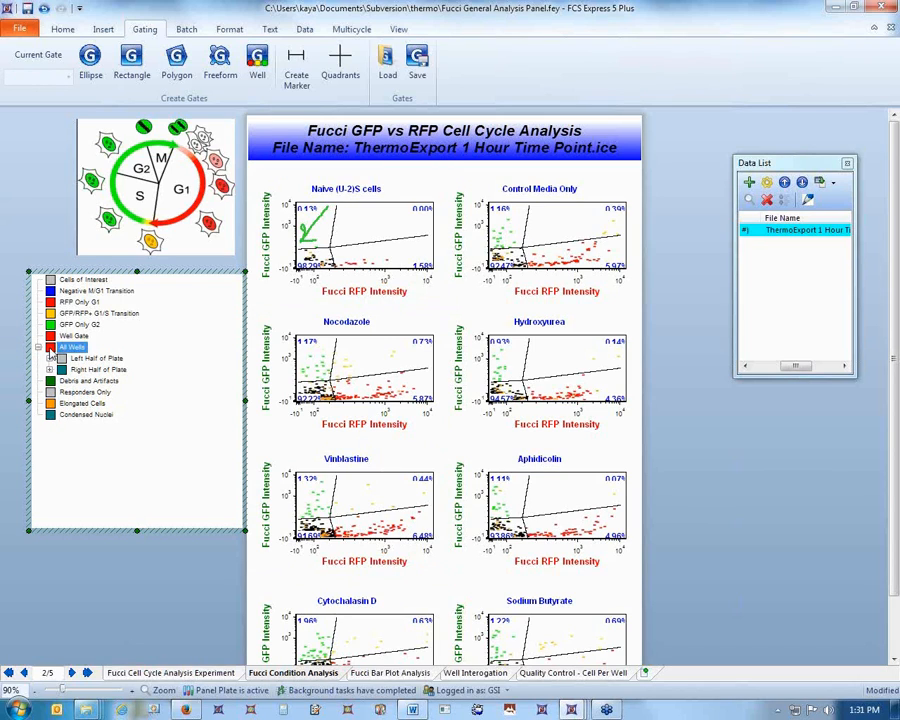
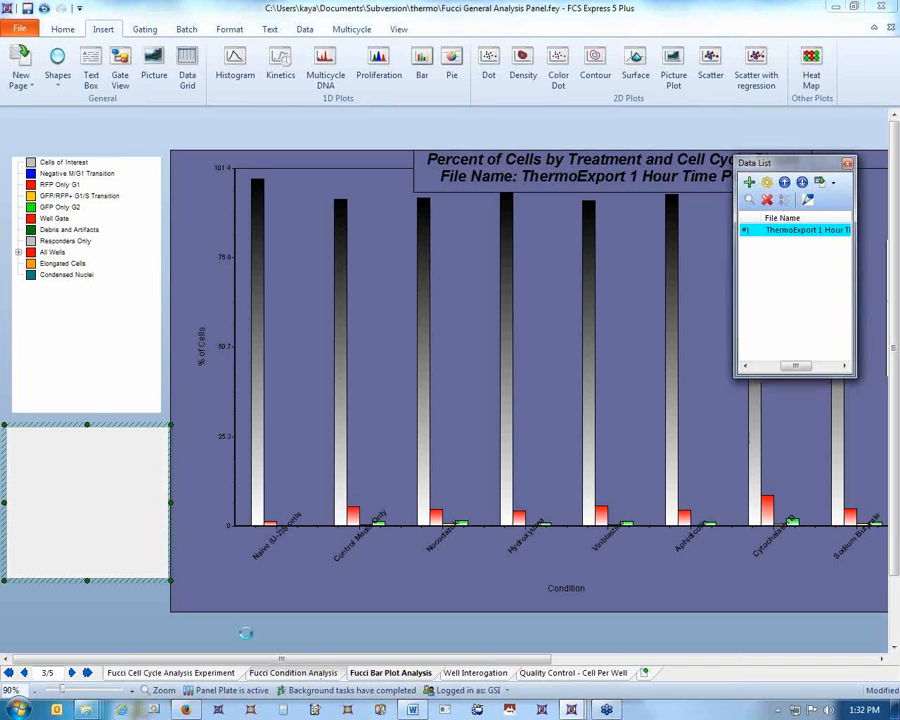
Check the treatment plots on the Fucci Condition Analysis page and return to the Fucci Bar Plot Analysis page.
click(293, 673)
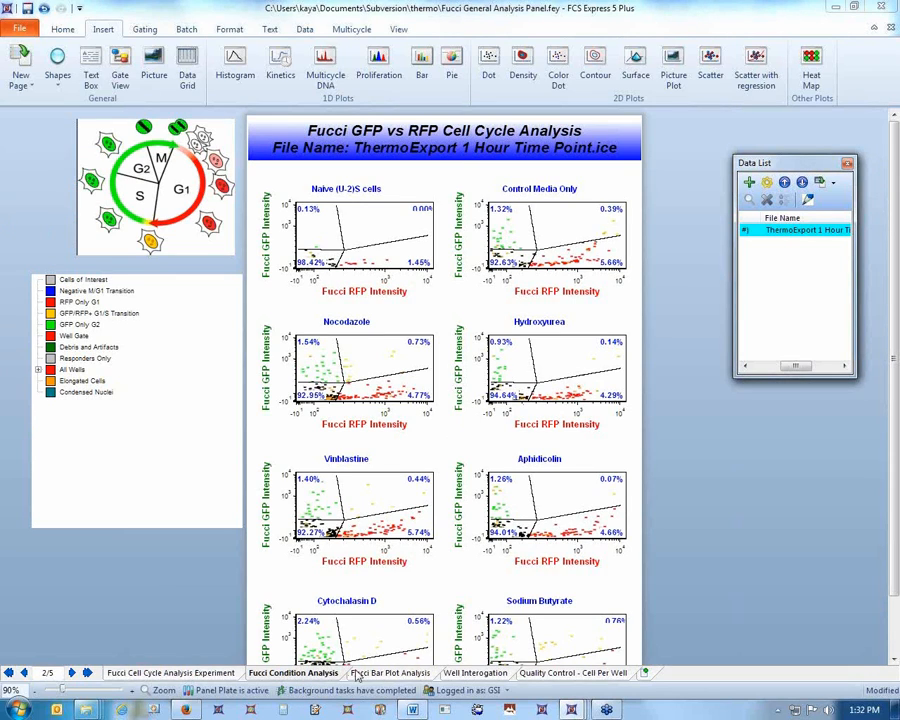
click(386, 673)
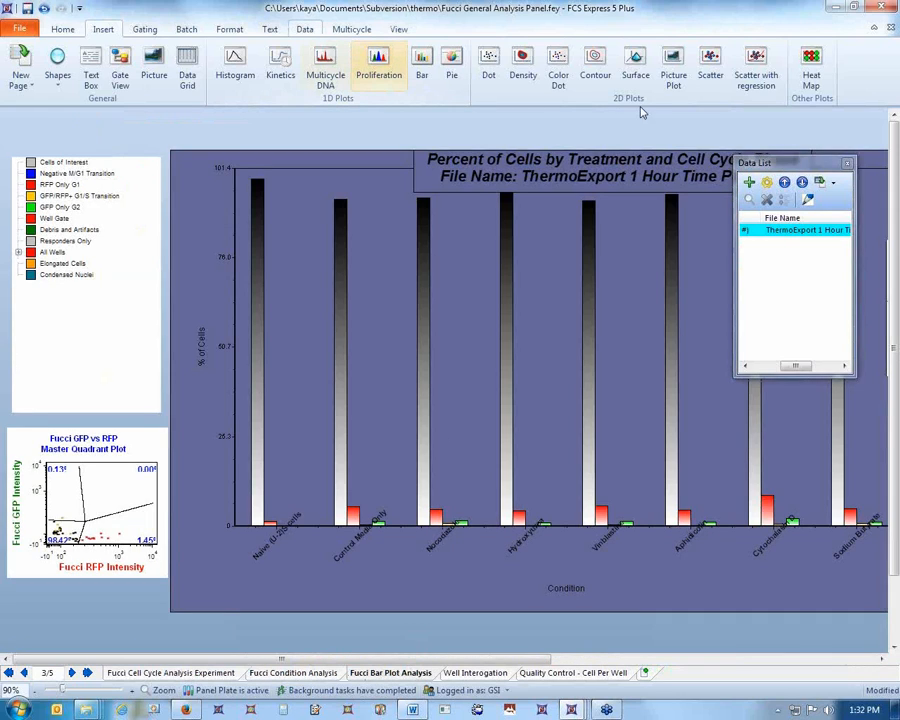
Widen the Data List and add ThermoExport 24 Hour Time Point.ice from the thermo folder's Plate - 24 Hour Time Point subfolder.
drag(736, 268, 575, 270)
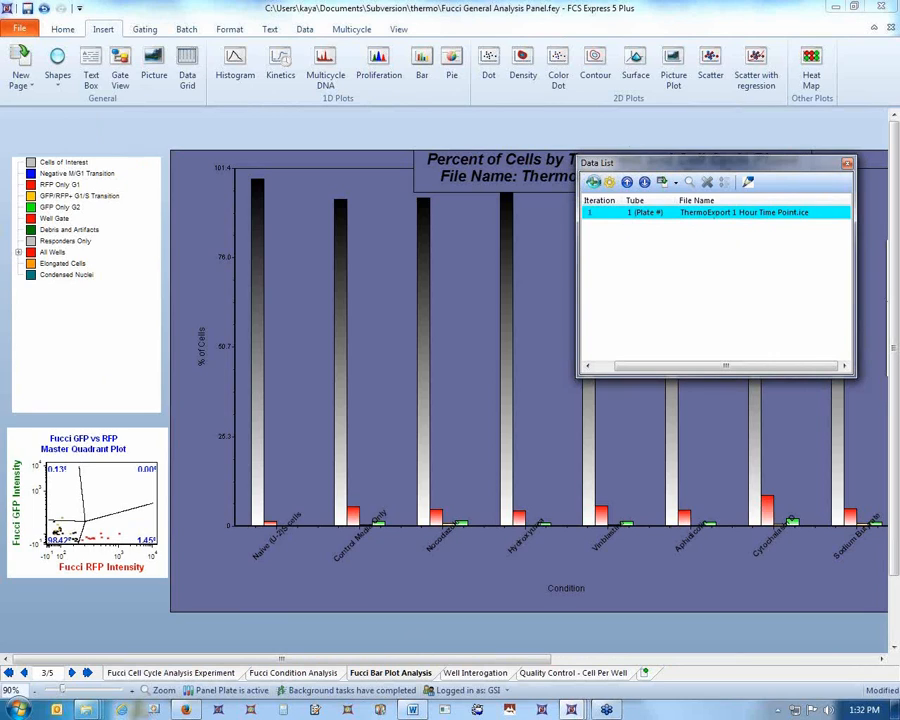
click(594, 182)
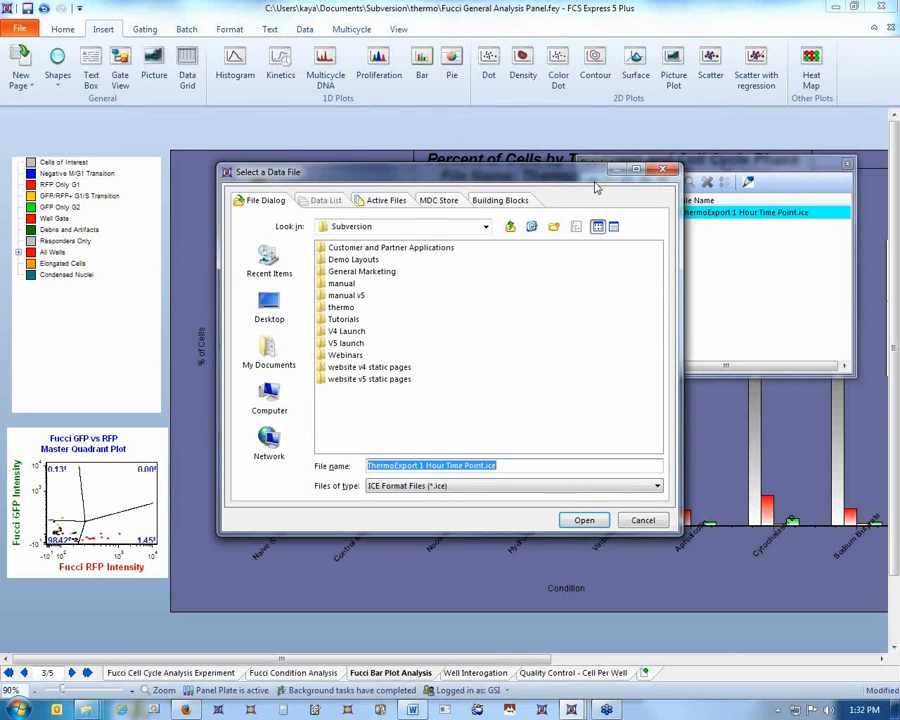
double_click(342, 307)
double_click(370, 260)
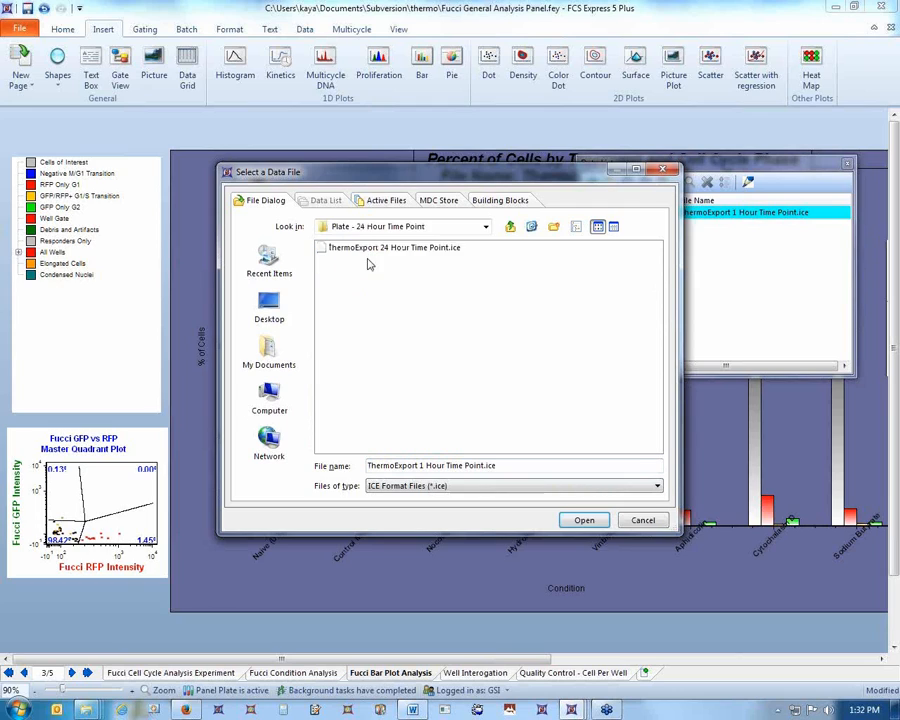
click(458, 249)
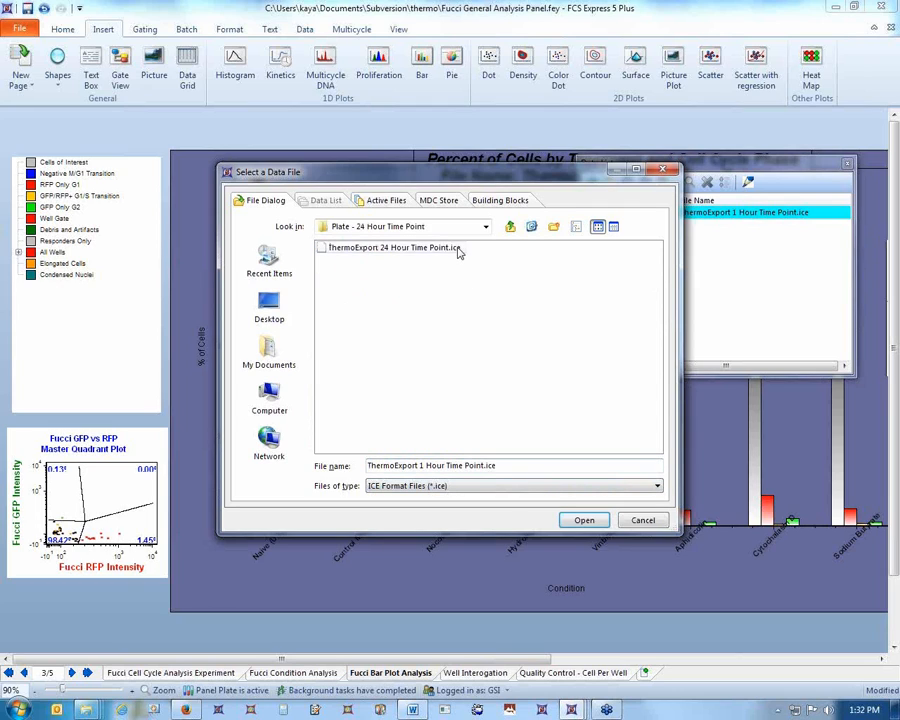
click(586, 520)
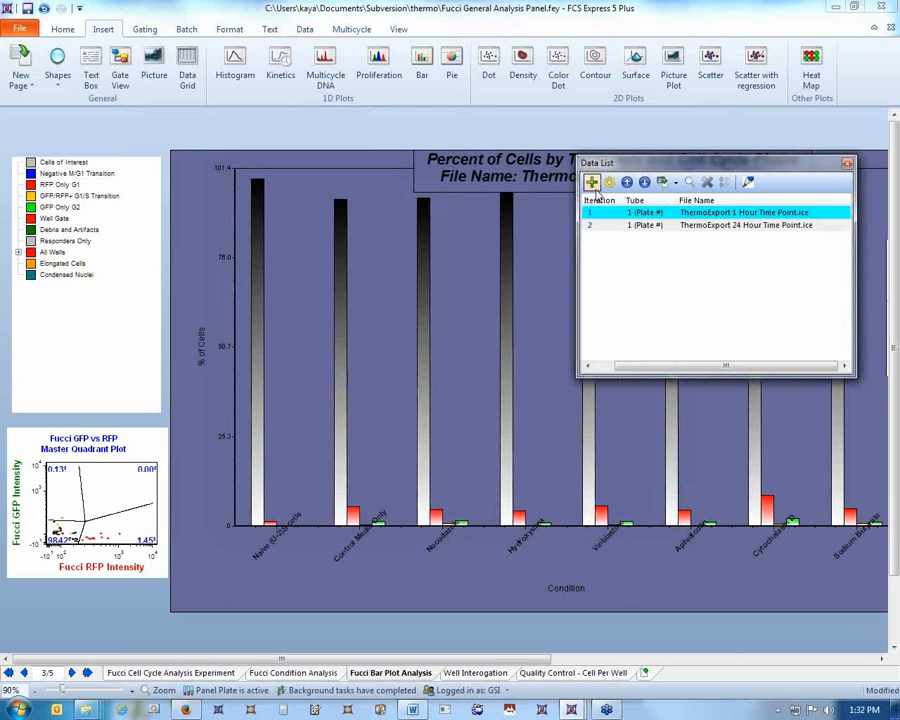
Add ThermoExport 48 Hour Time Point.ice from the thermo folder's Plate - 48 Hour Time Point subfolder to the Data List.
click(591, 182)
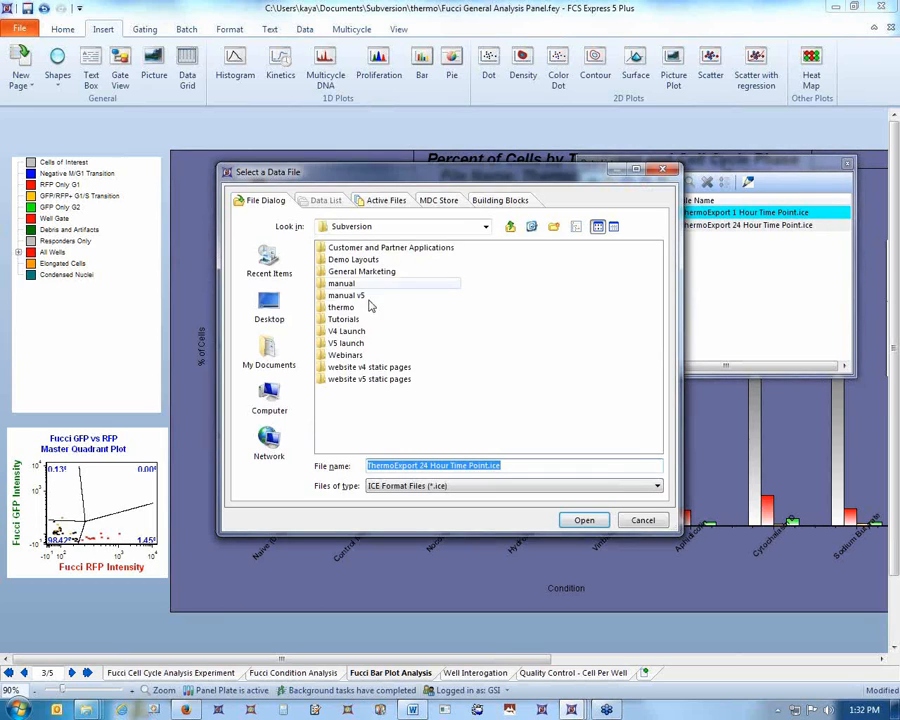
double_click(350, 307)
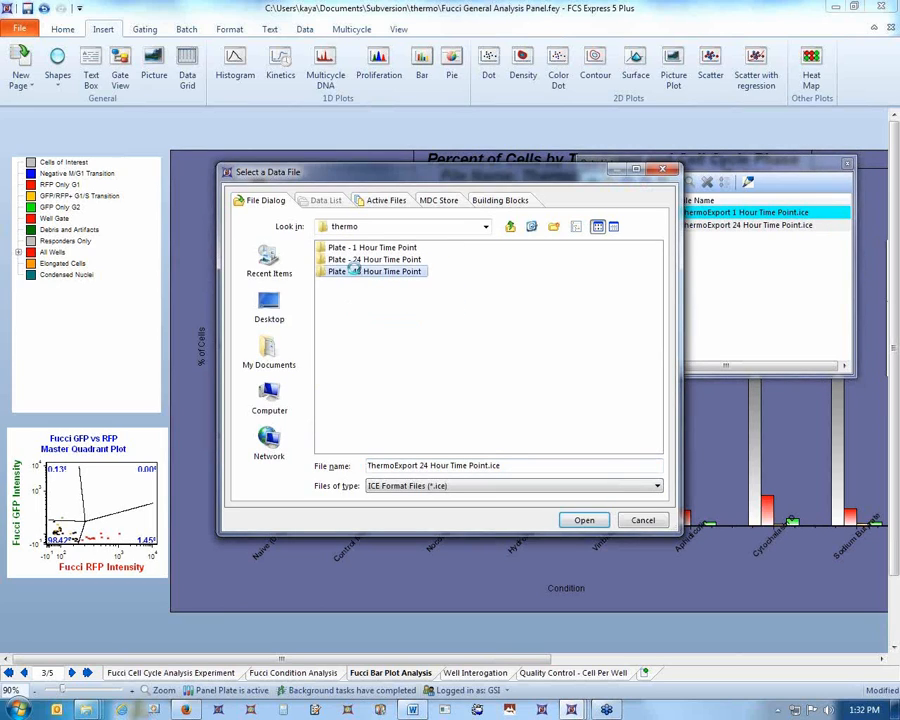
double_click(354, 270)
click(395, 249)
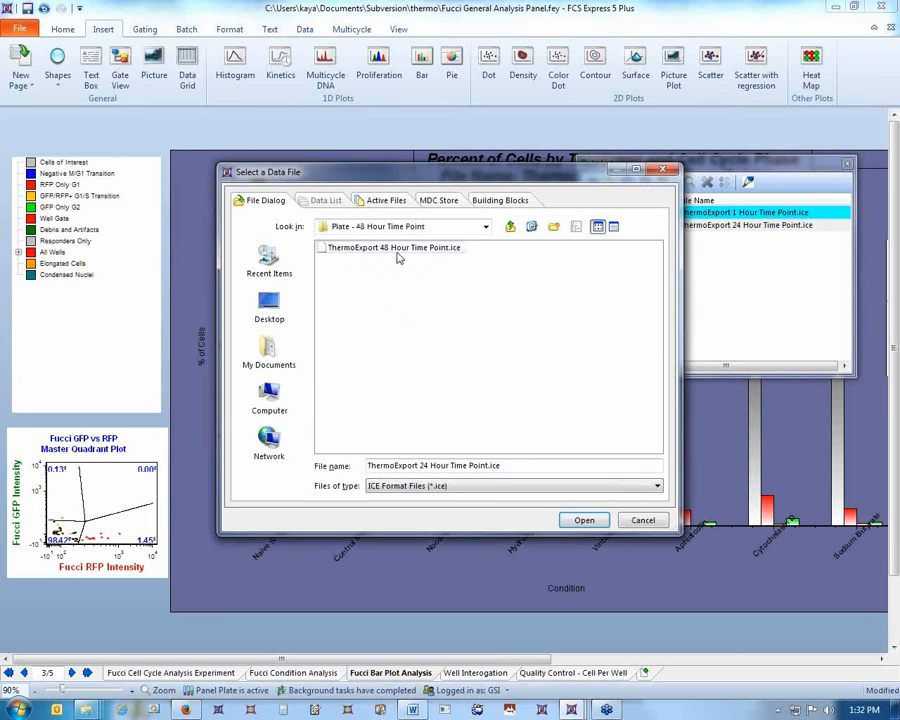
click(586, 521)
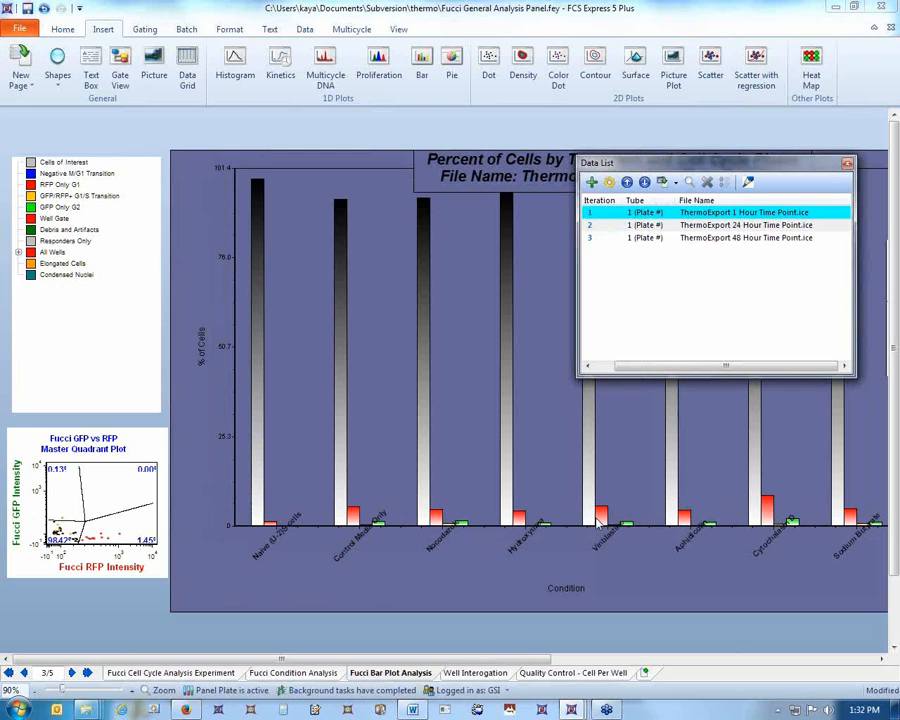
Advance all objects through the 24 and 48 hour plates to compare the bar plot, and return to the 1 hour plate.
click(305, 30)
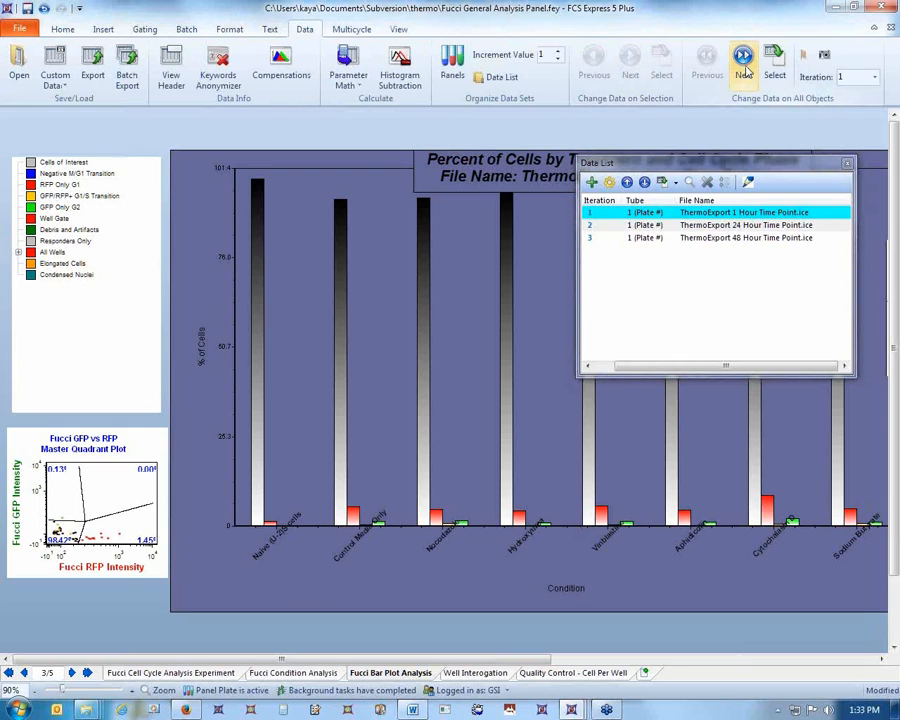
click(744, 72)
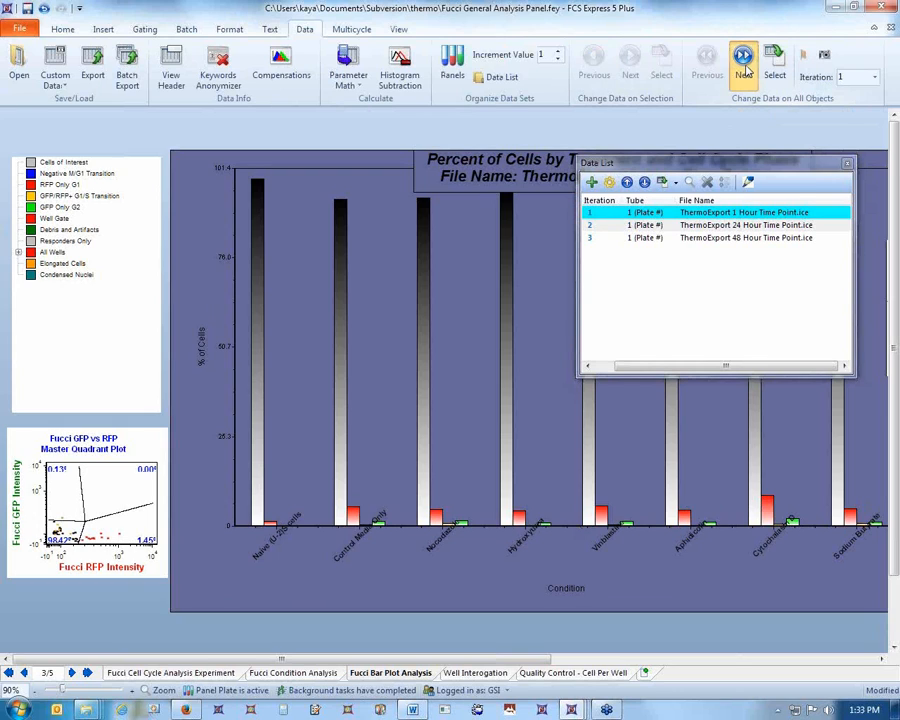
click(744, 72)
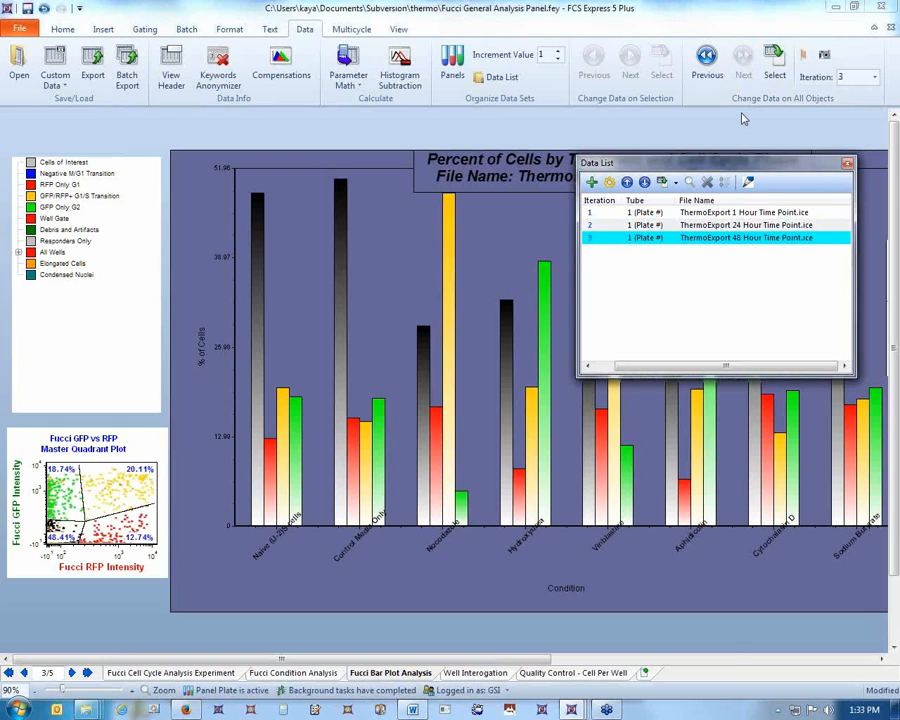
click(707, 58)
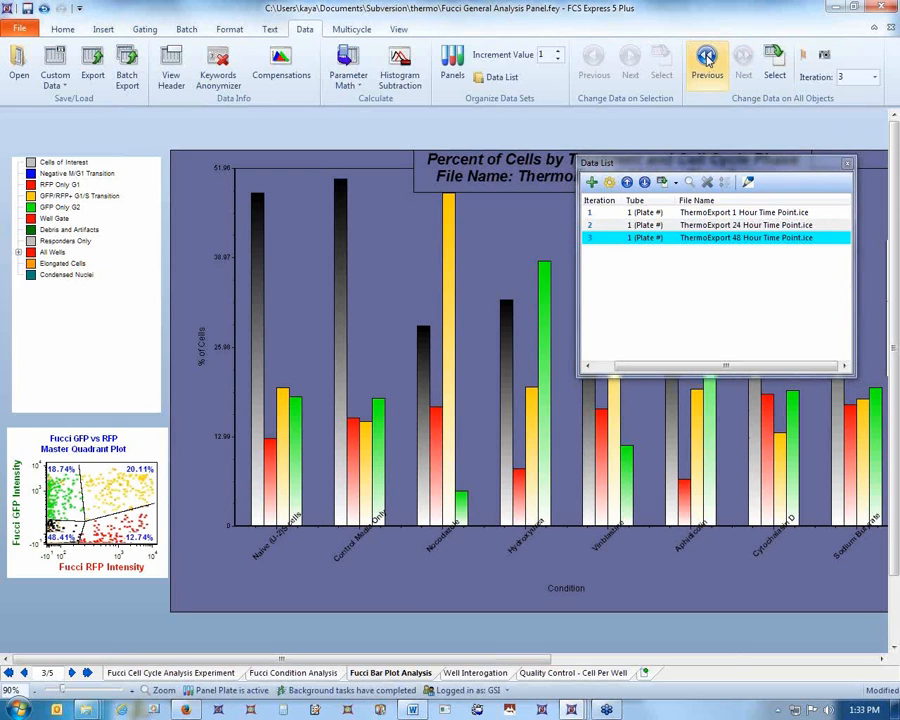
click(707, 58)
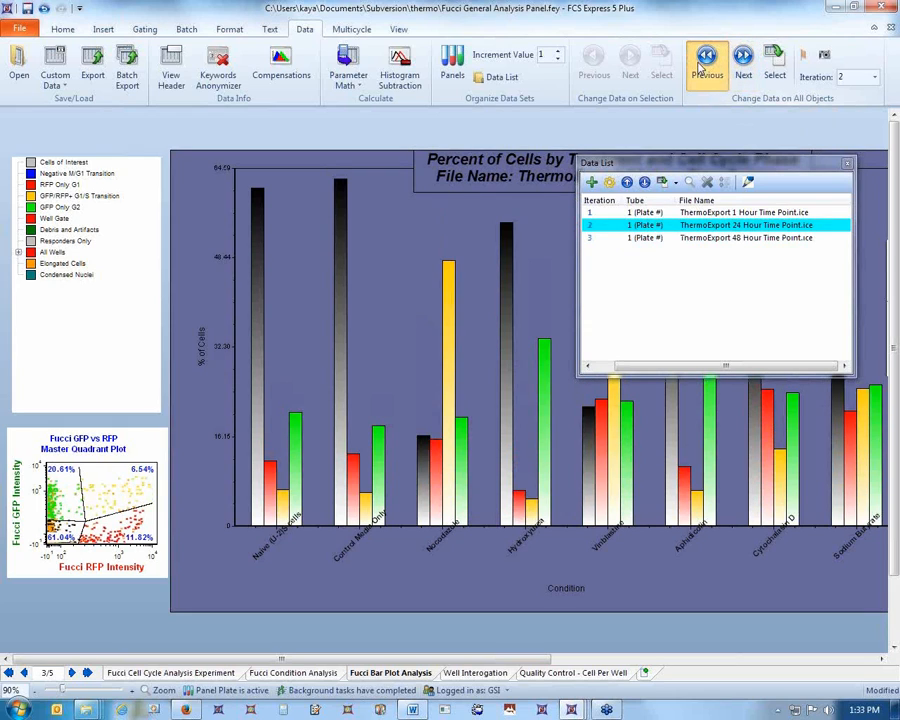
click(700, 66)
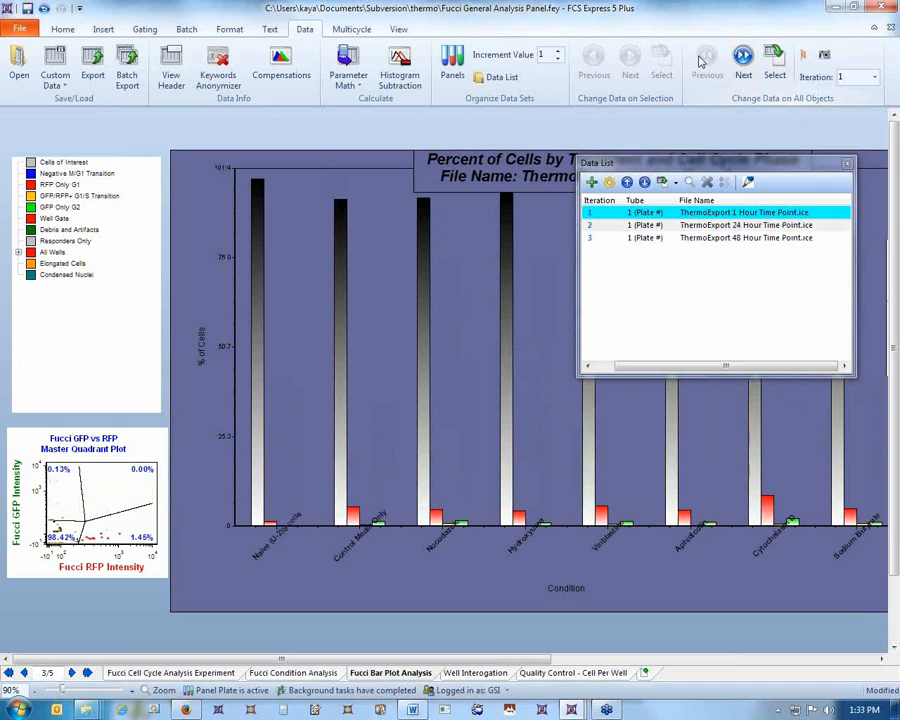
Show the batch actions, dock them beside the layout with the Data List beneath, and narrow the docked area.
click(186, 30)
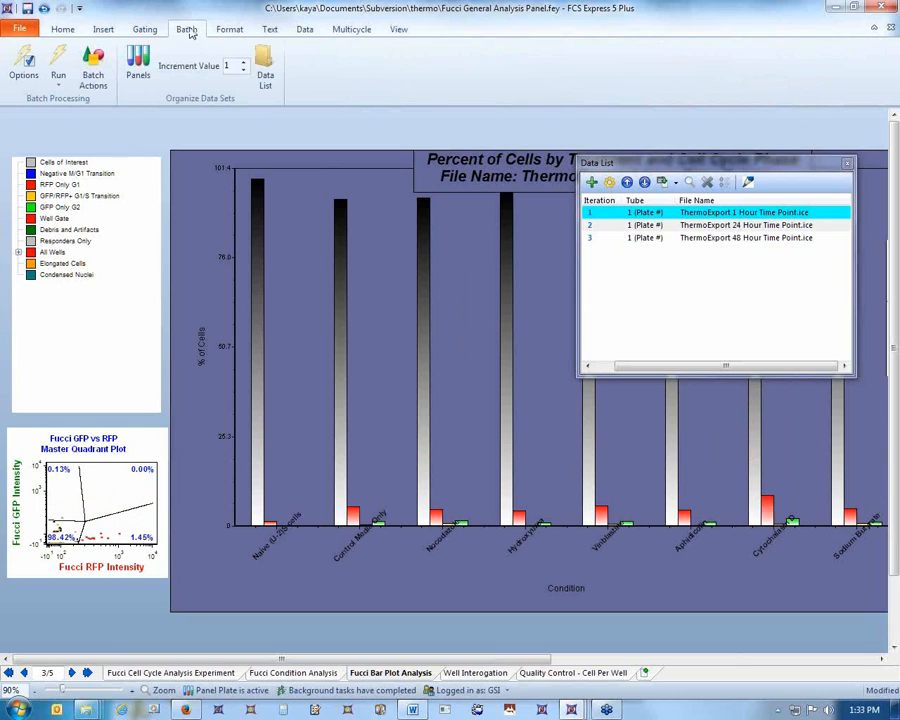
click(88, 84)
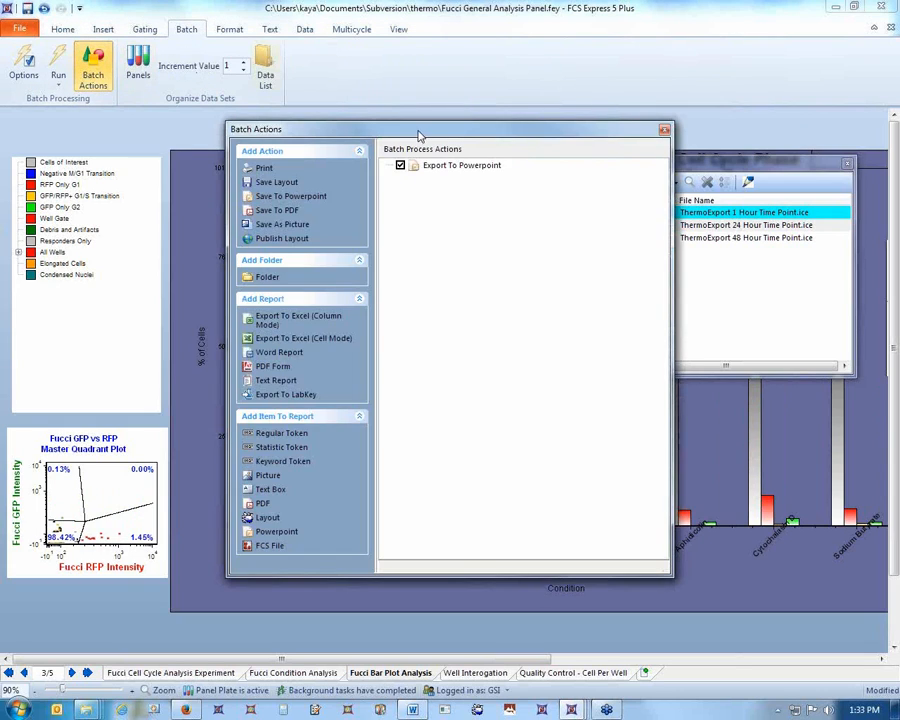
drag(453, 217, 430, 397)
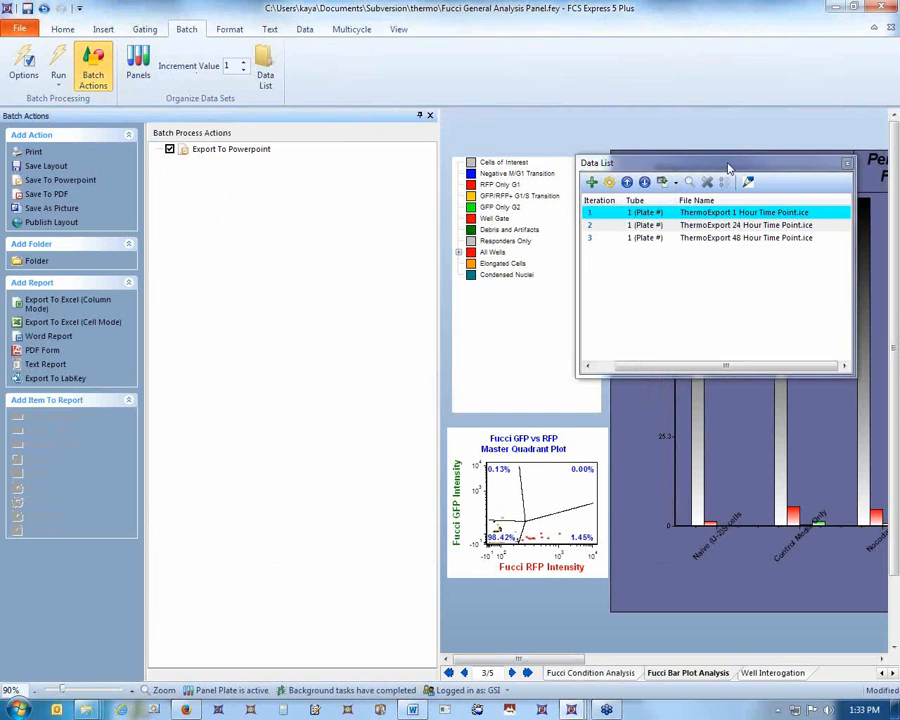
drag(728, 168, 216, 416)
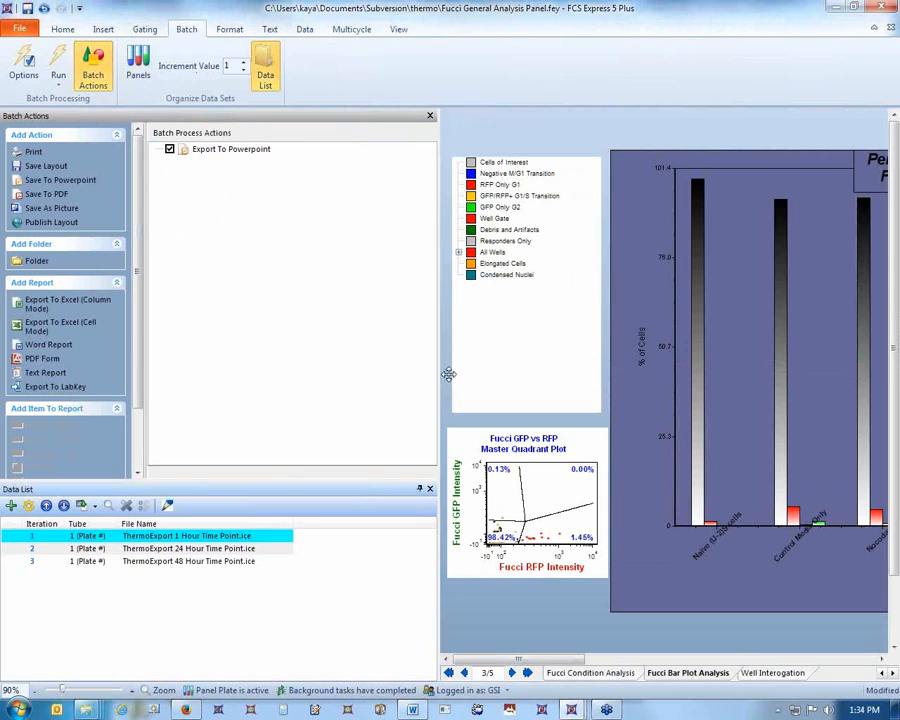
drag(440, 389, 319, 404)
Replace the existing Export To Powerpoint batch action with a new one that combines all iterations into the same presentation.
click(227, 151)
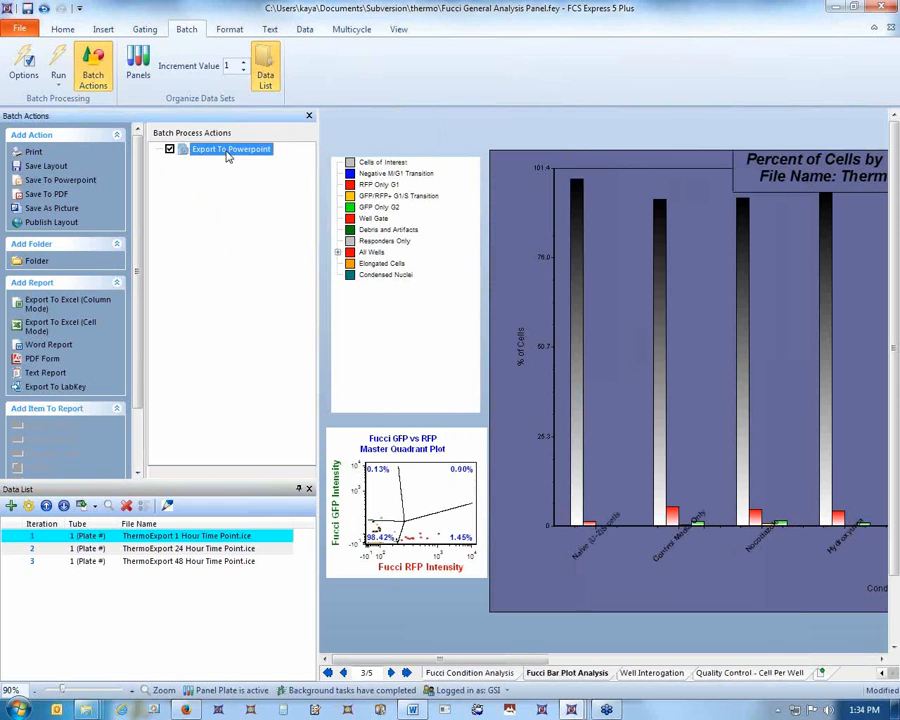
key(Delete)
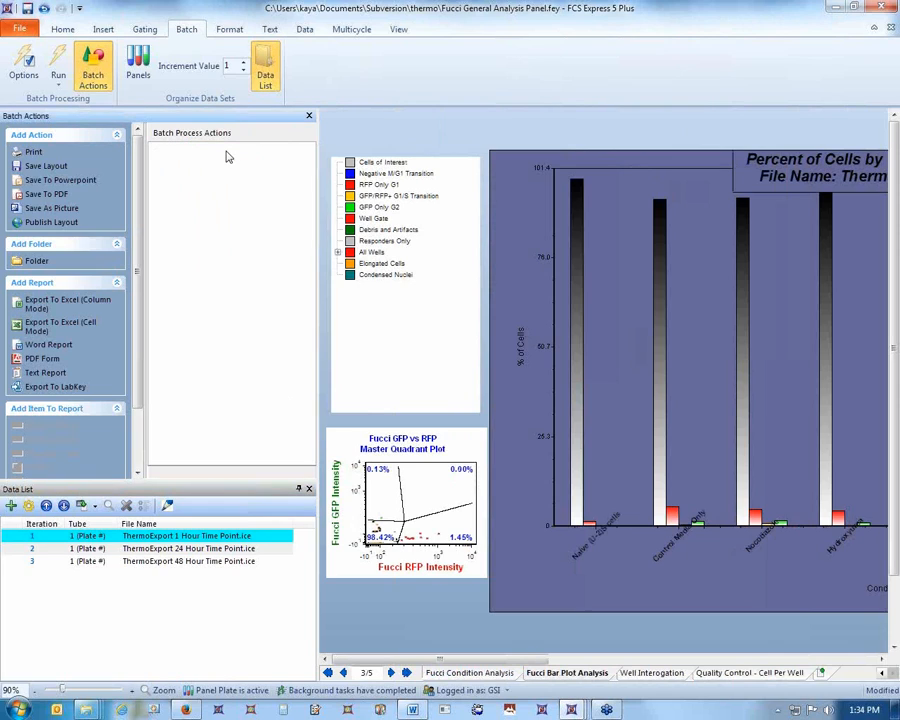
double_click(69, 181)
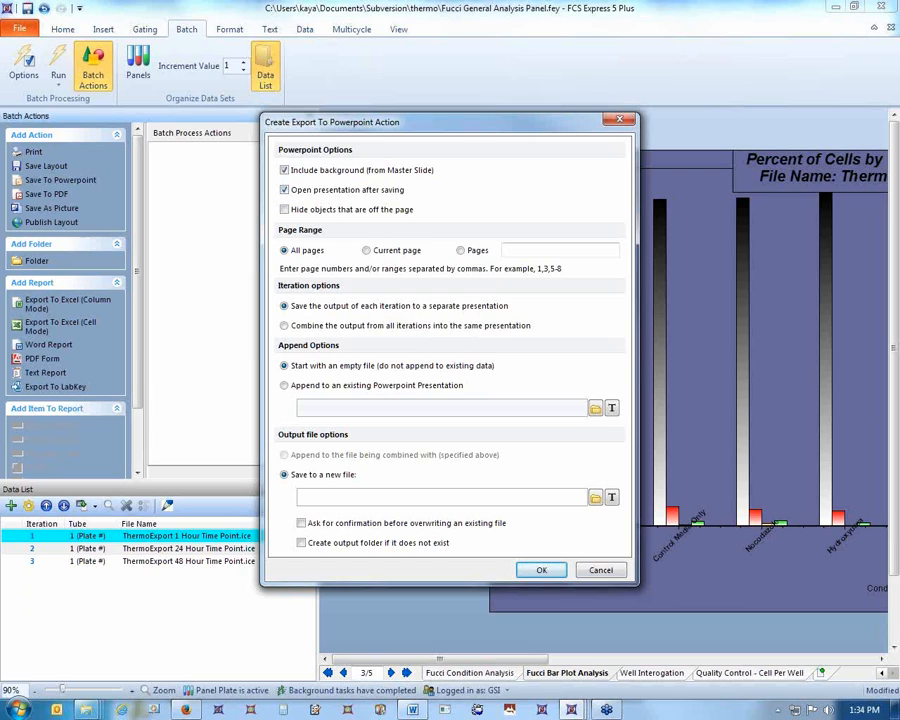
click(596, 498)
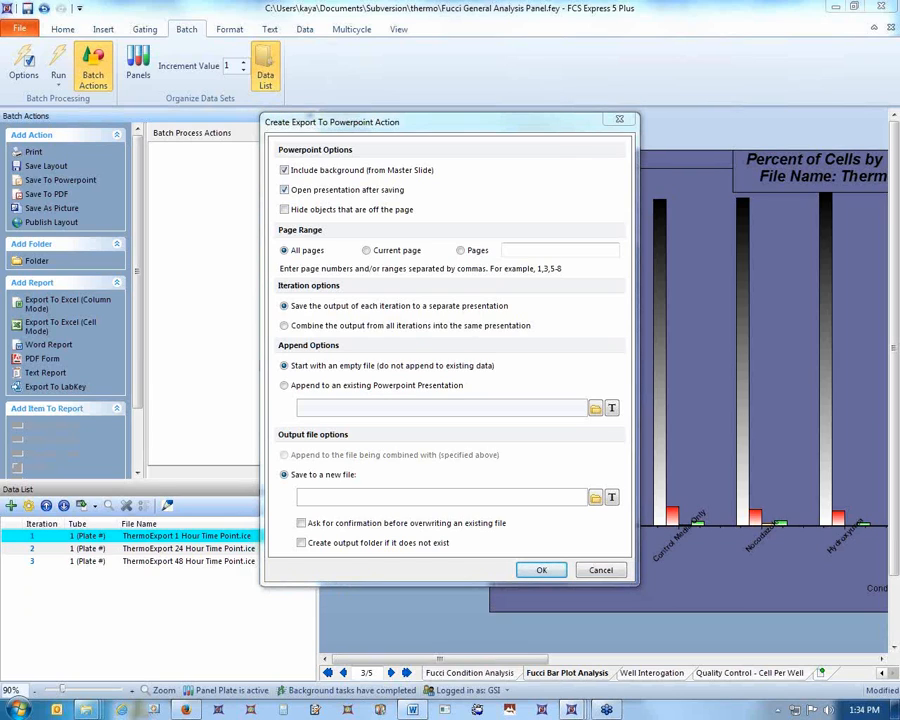
mouse_move(603, 483)
mouse_down()
mouse_move(284, 474)
mouse_move(590, 505)
mouse_move(612, 490)
mouse_move(599, 468)
mouse_up()
mouse_move(310, 309)
mouse_down()
mouse_move(284, 313)
mouse_move(300, 338)
mouse_move(420, 340)
mouse_move(566, 318)
mouse_move(490, 303)
mouse_up()
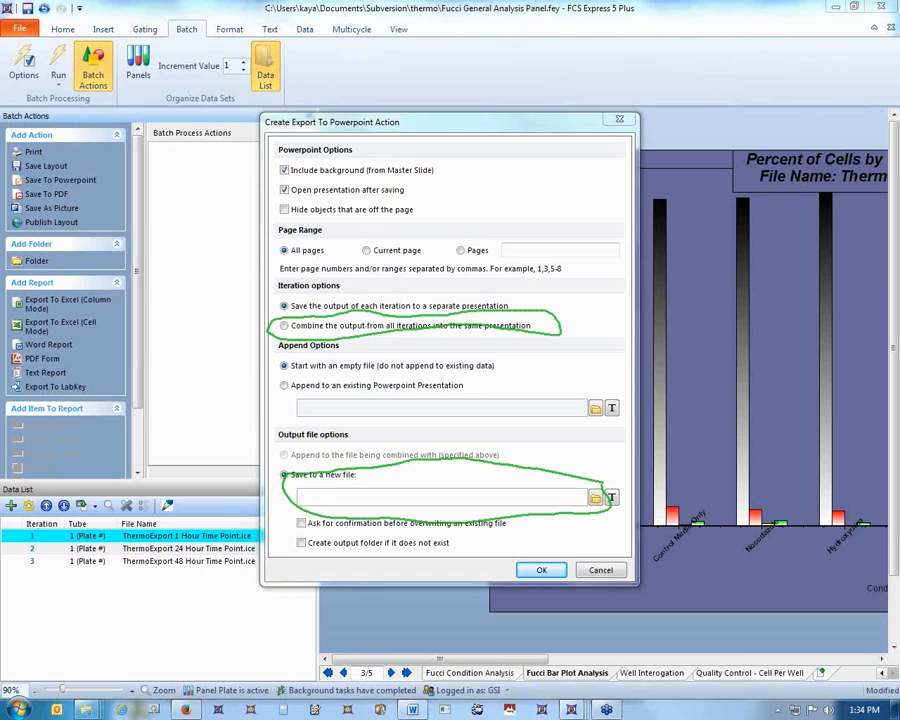
click(284, 326)
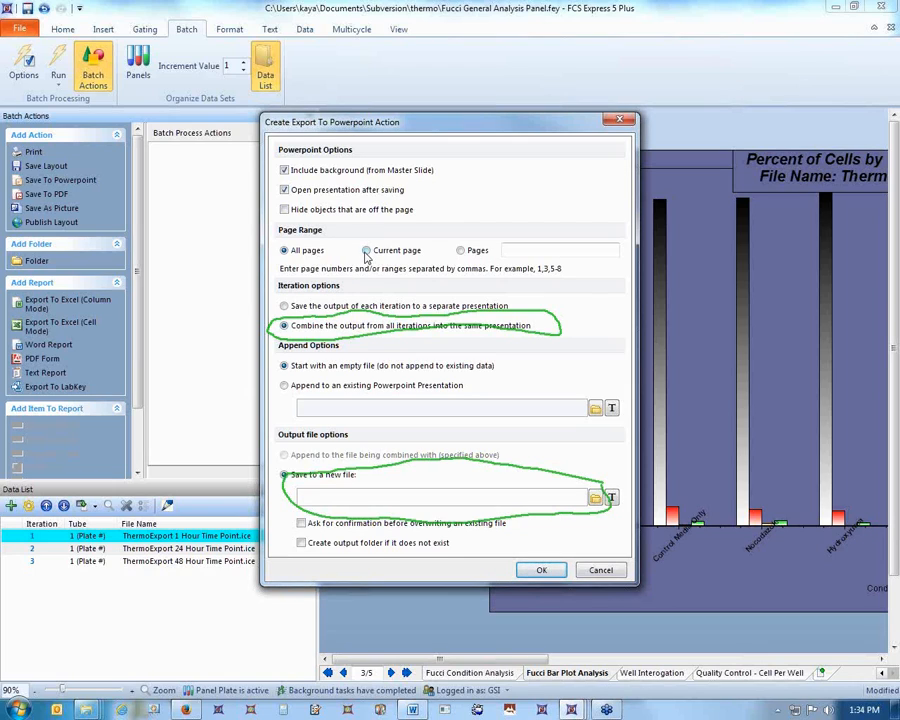
Limit the PowerPoint export to the current page and save its output to a new Desktop file named thermo analysis.pptx.
click(596, 497)
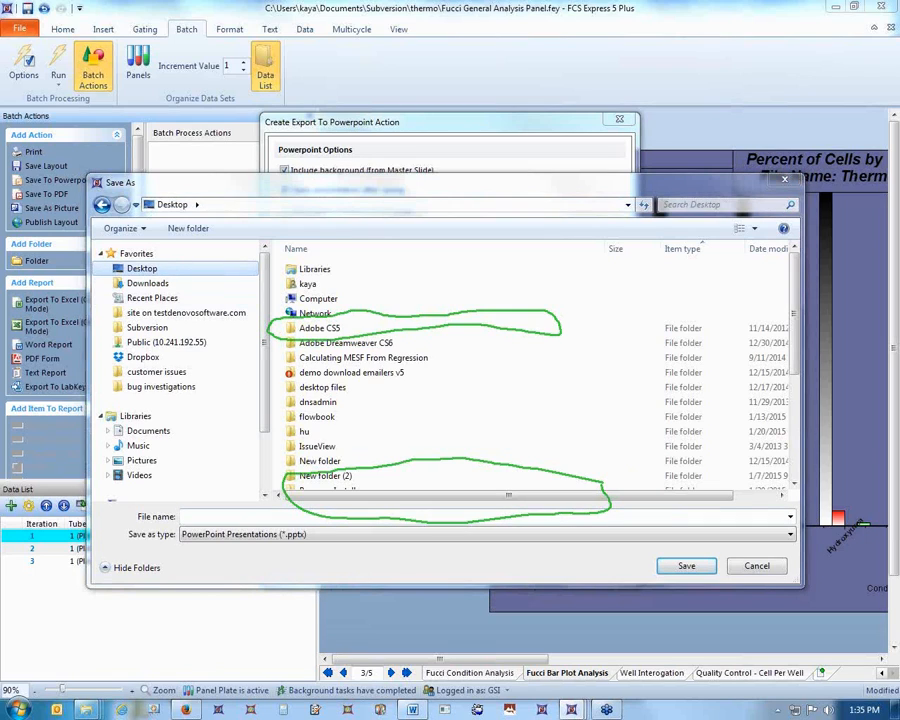
key(Escape)
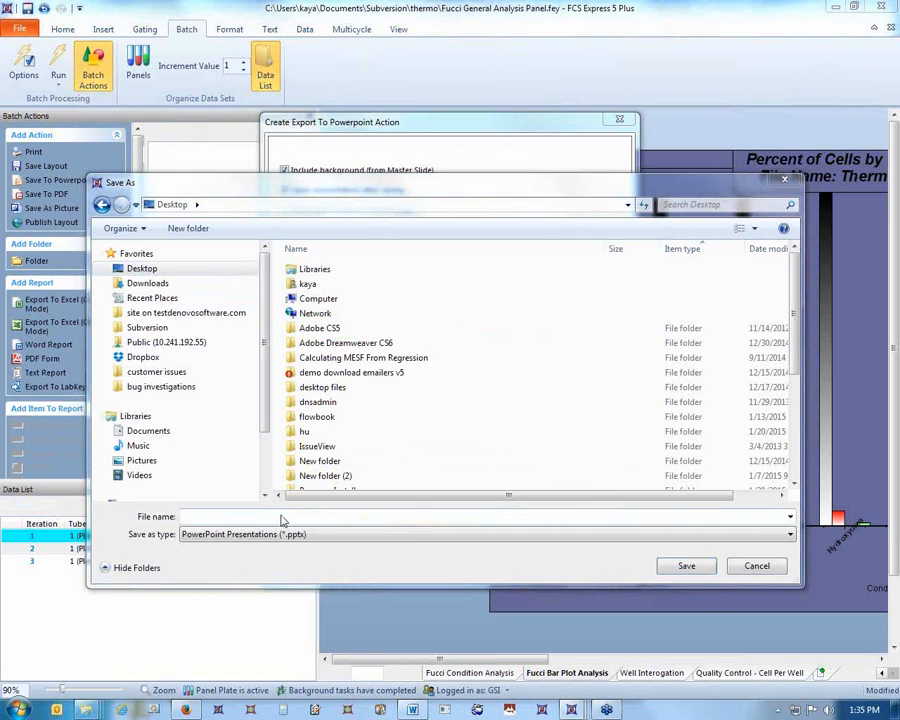
click(283, 518)
text(thermo ana)
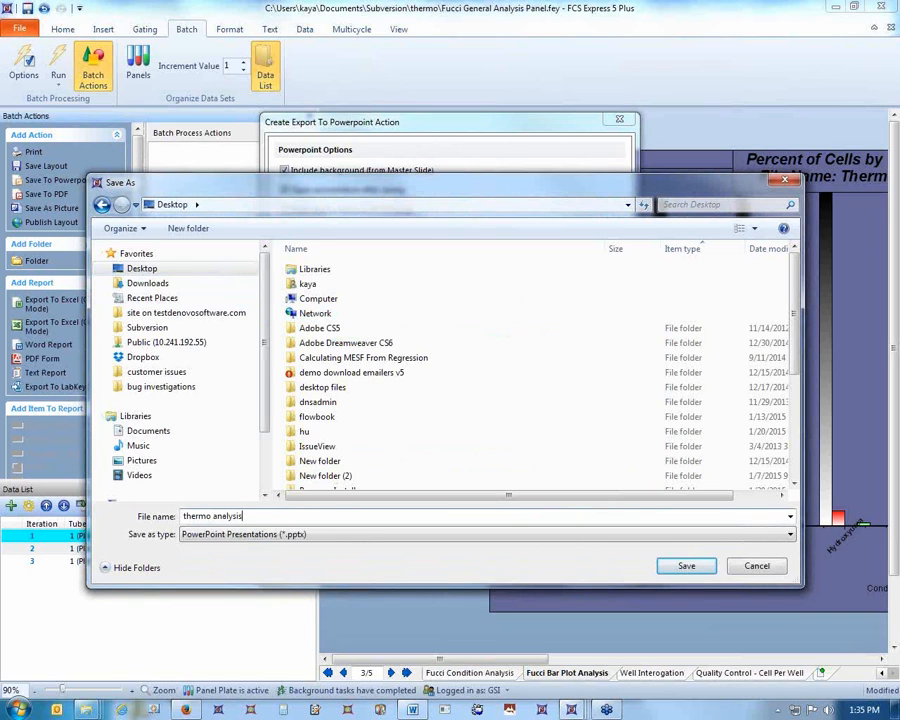
text(lysis)
key(Return)
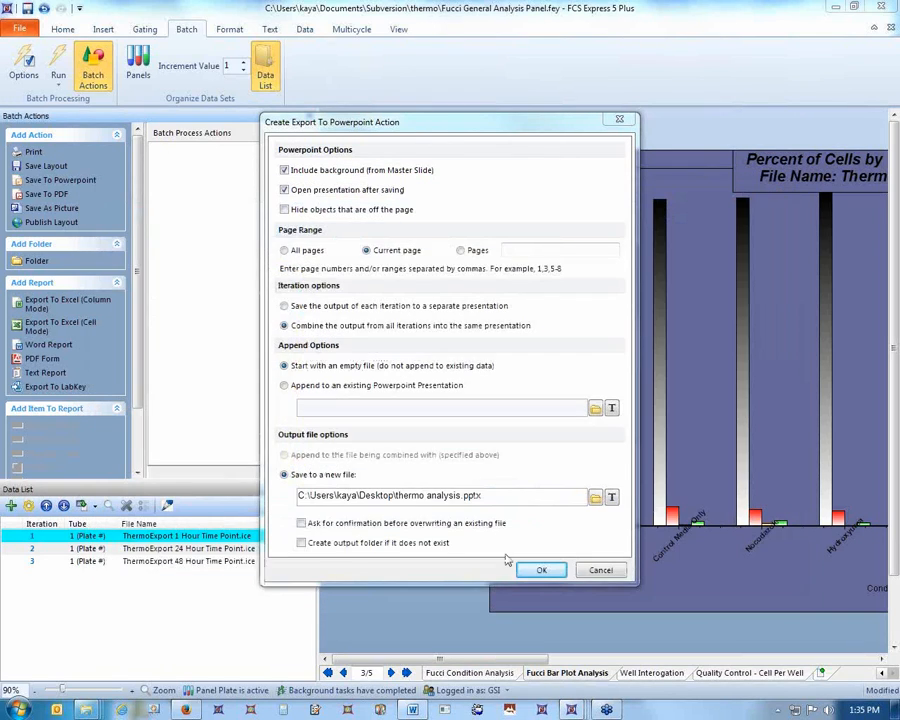
click(538, 571)
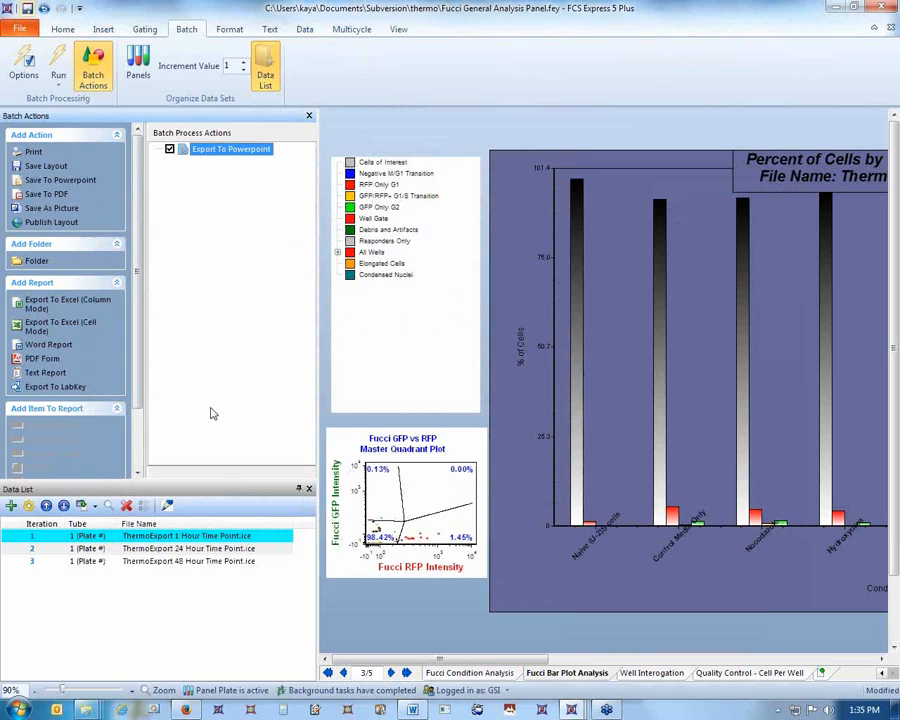
double_click(64, 328)
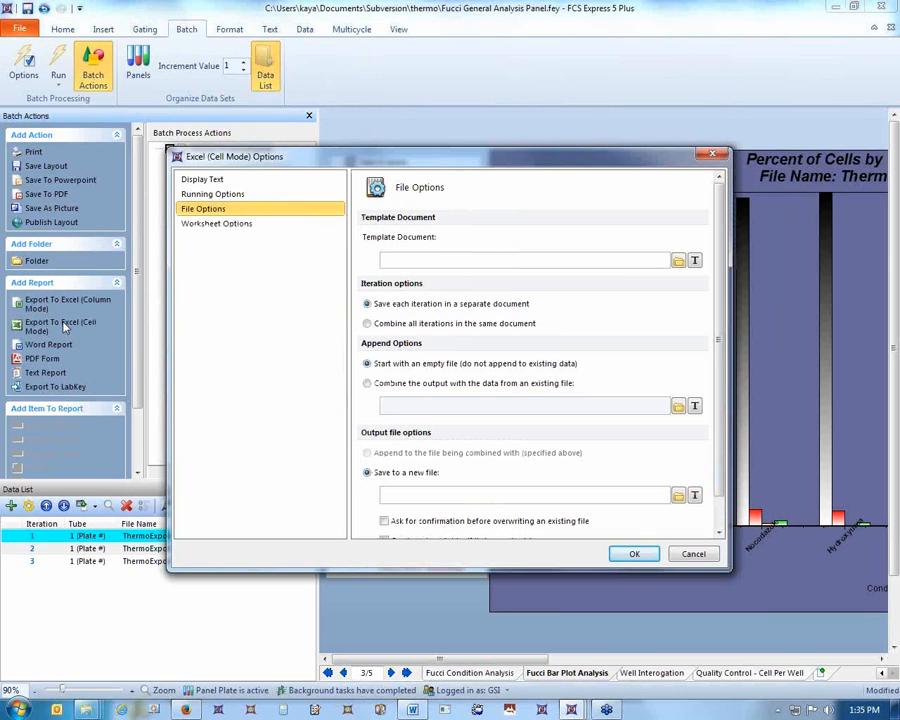
click(677, 497)
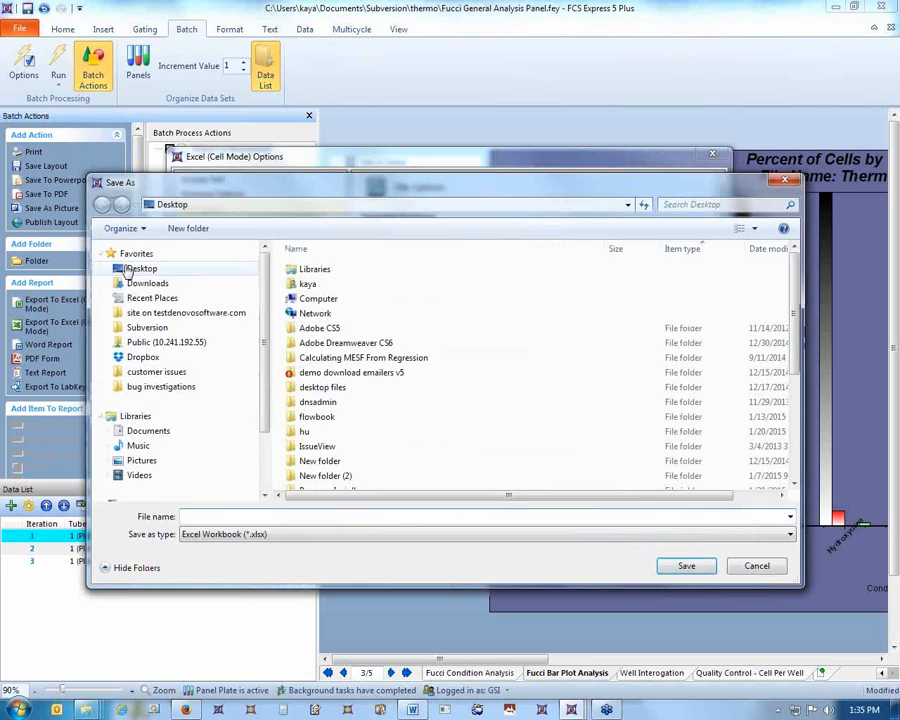
text(t)
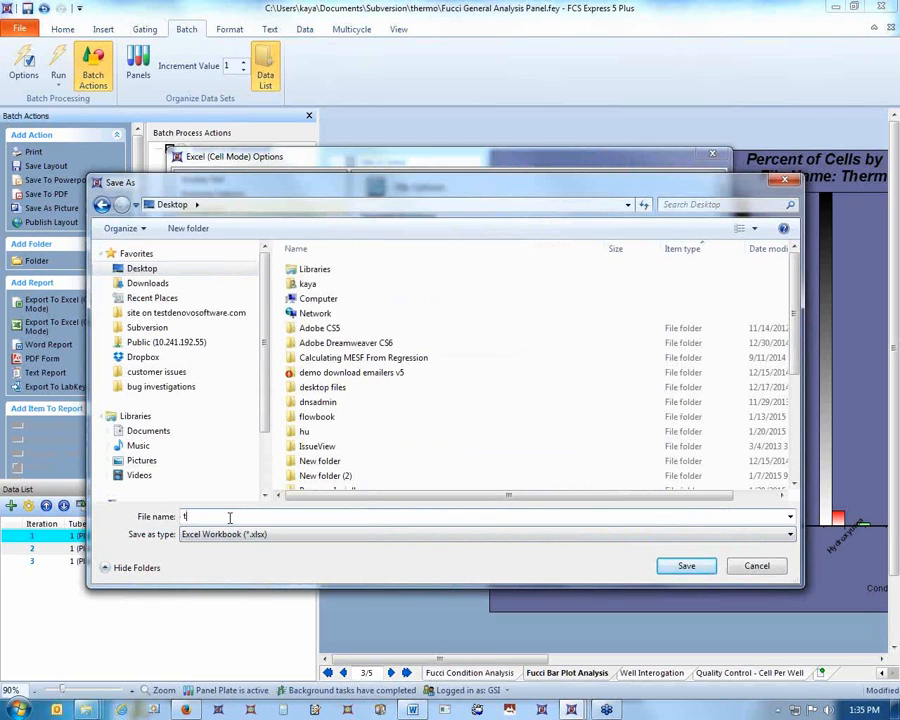
text(hermo analysis)
key(Return)
click(634, 554)
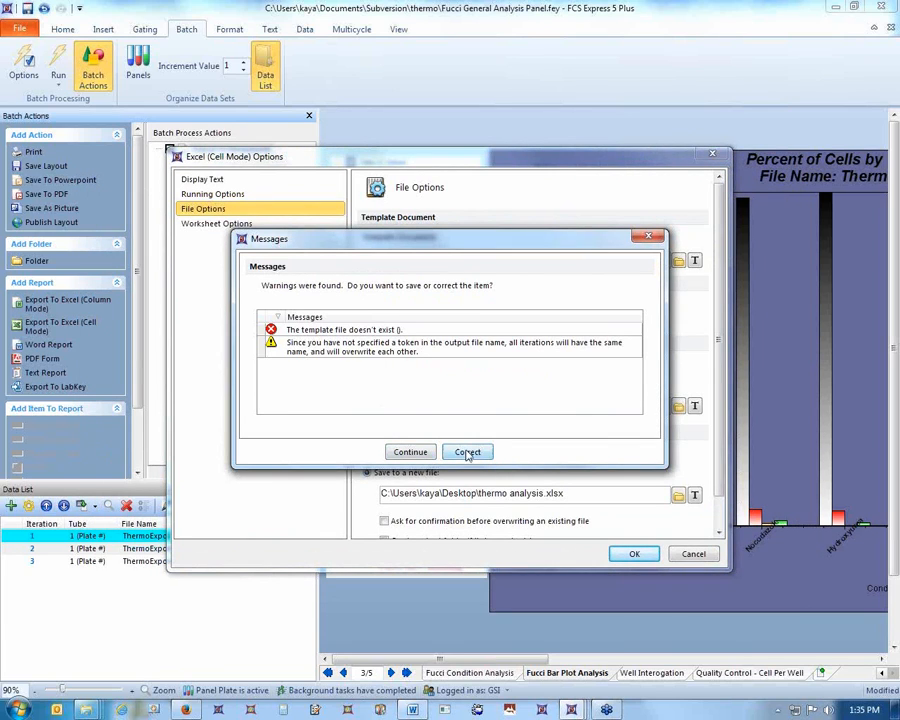
click(467, 453)
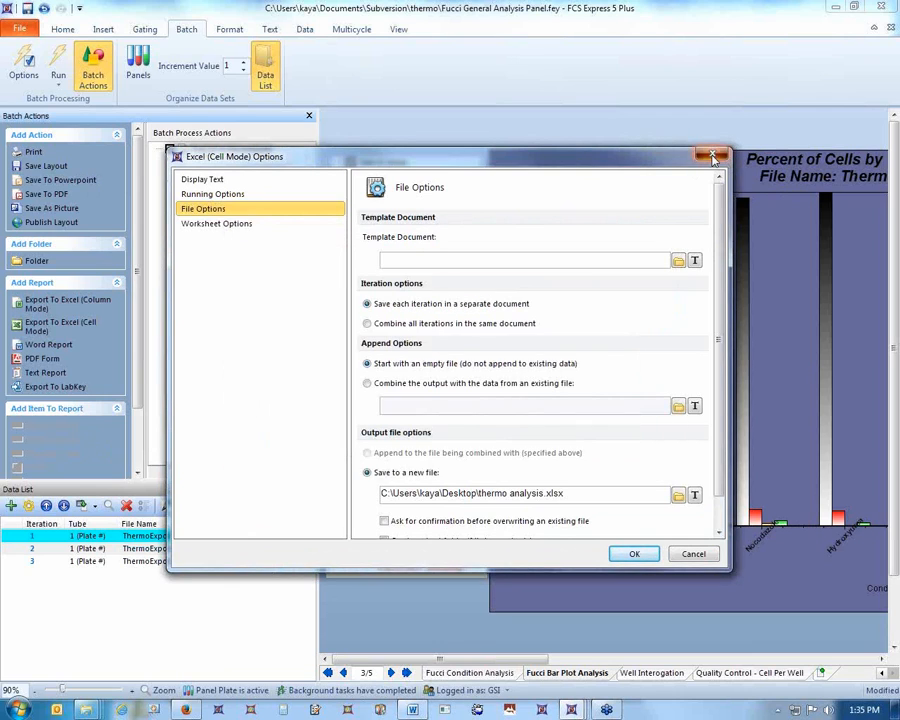
key(Escape)
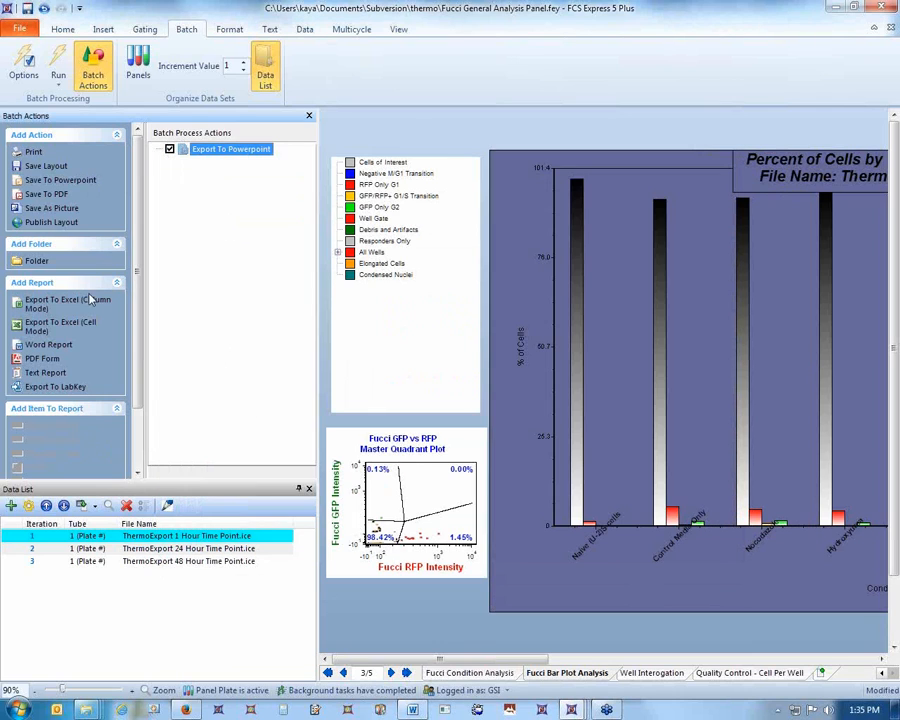
Add an Export To Excel (Column Mode) batch report that saves to a new Desktop file named thermo analysis.xlsx.
double_click(38, 307)
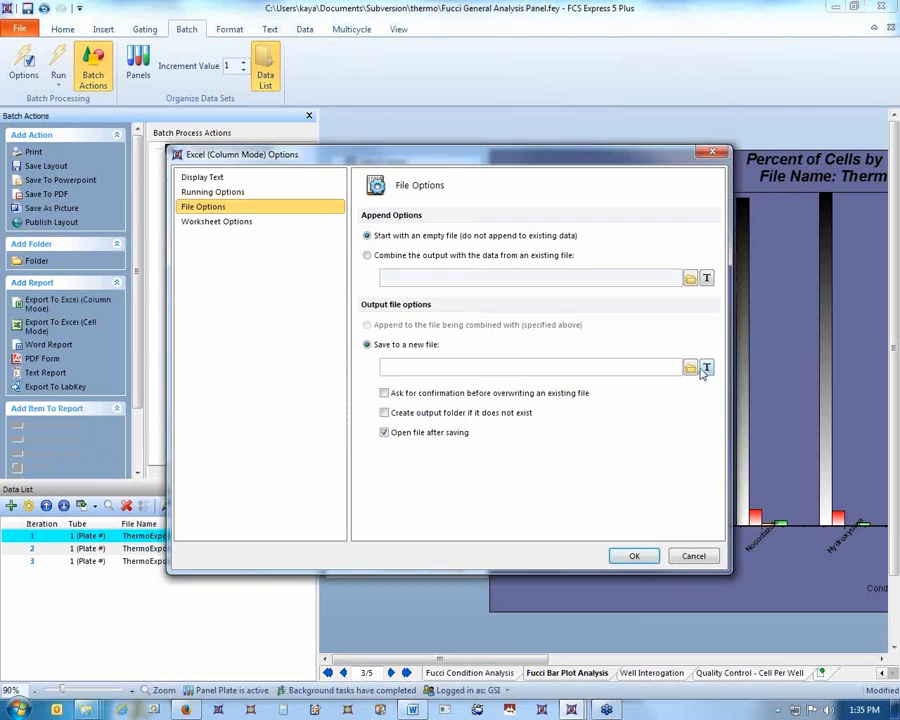
click(691, 368)
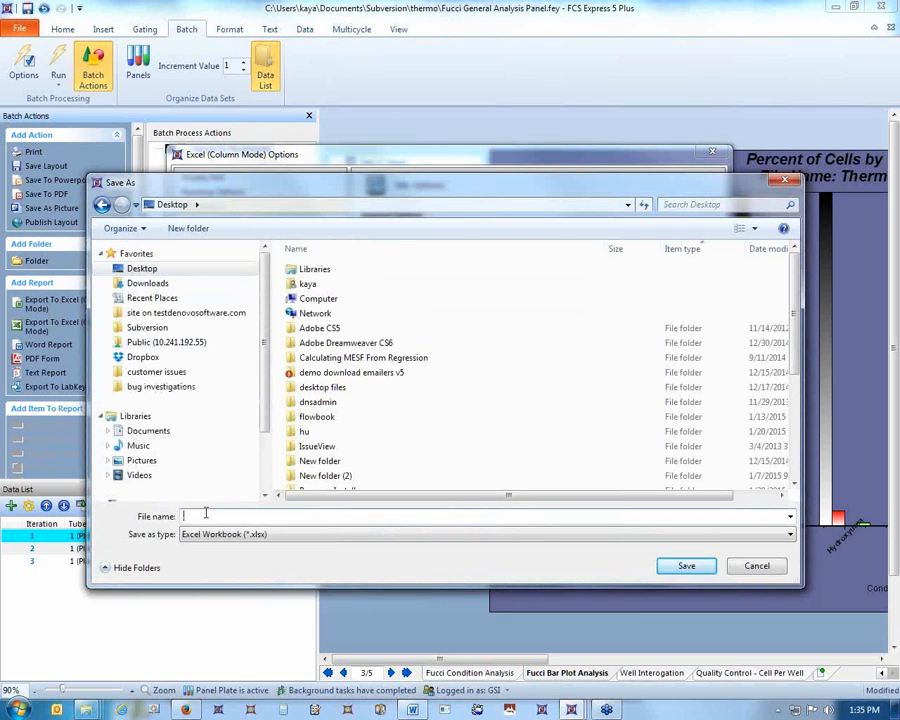
text(thermo z)
key(Return)
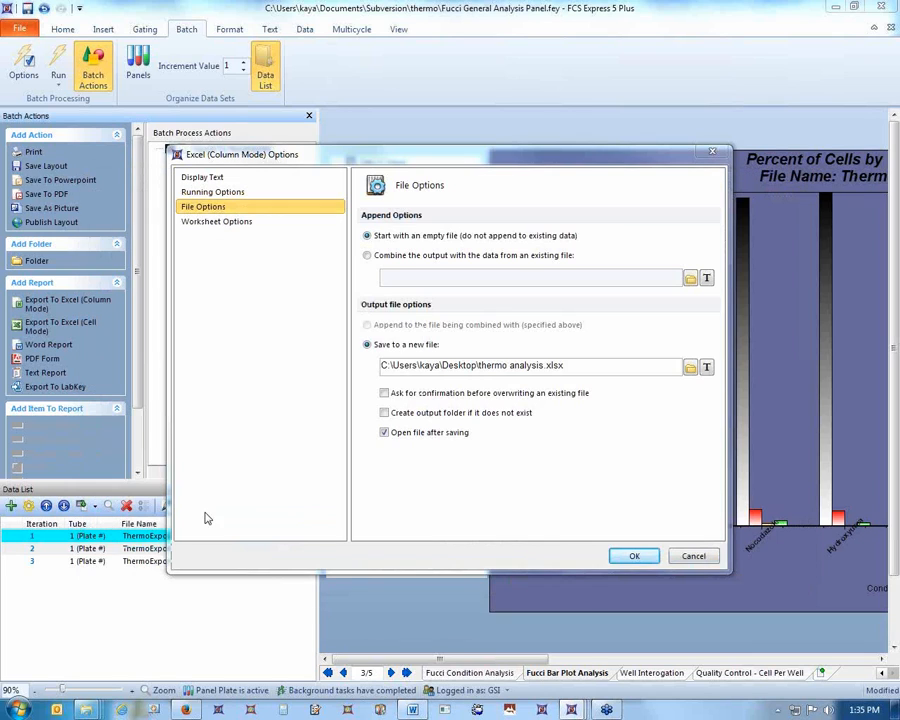
click(624, 559)
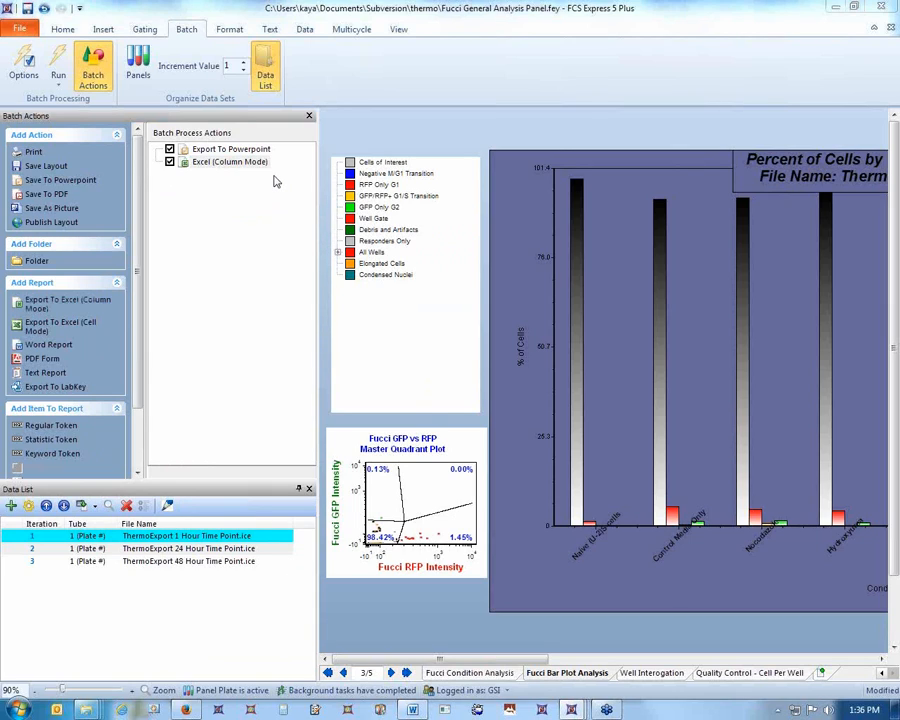
From the size versus shape plot on the Well Interogation page, add X Median, % of gated cells and X Standard Deviation for Elongated Cells to the Excel report.
click(713, 674)
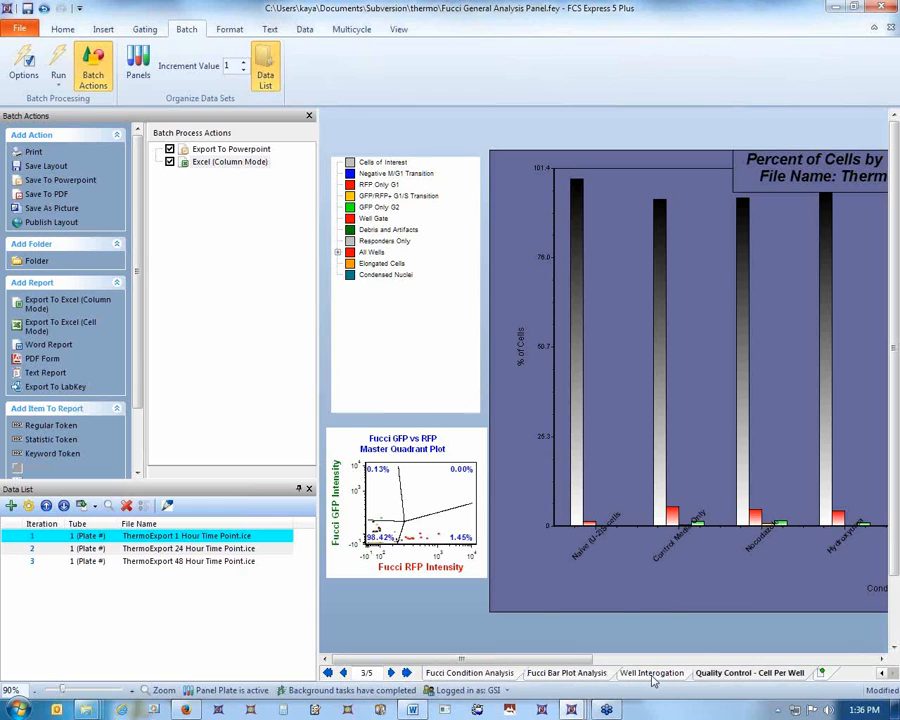
click(652, 676)
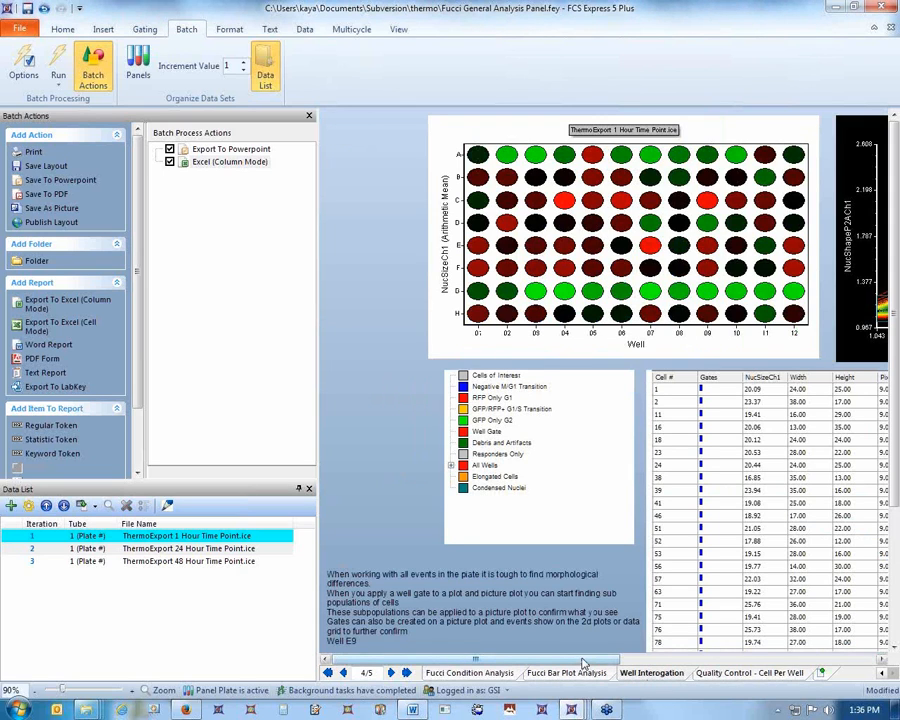
click(863, 659)
click(863, 659)
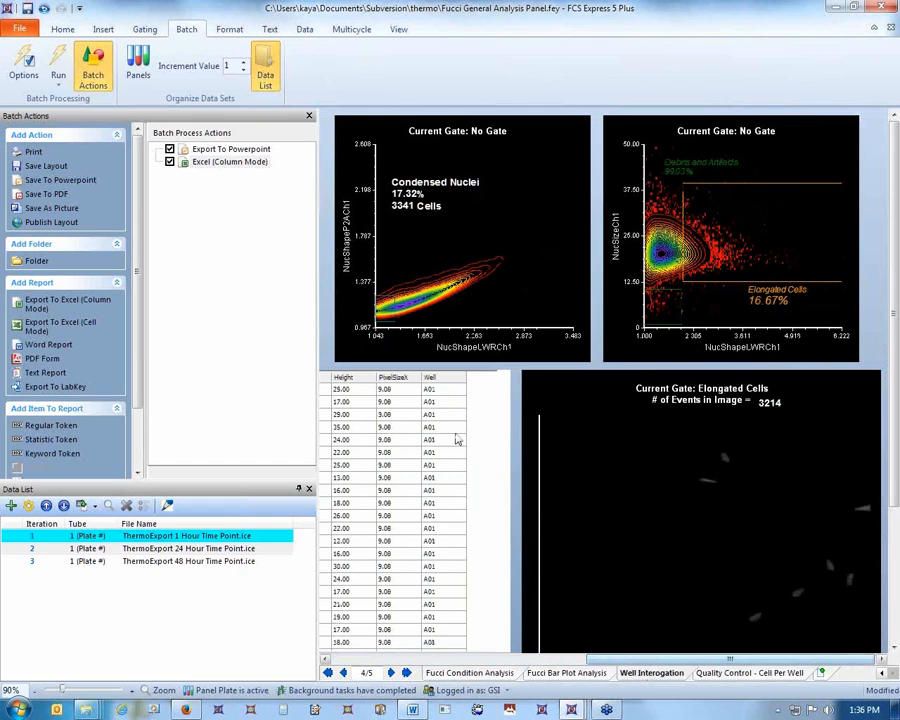
click(760, 233)
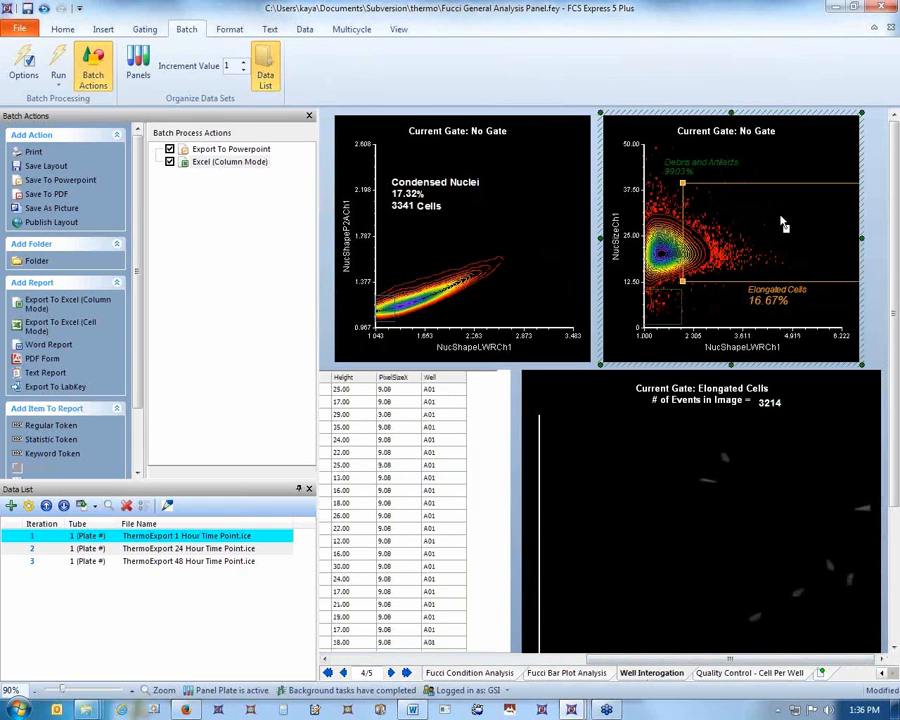
mouse_move(226, 168)
mouse_down()
mouse_move(233, 172)
mouse_move(228, 163)
mouse_up()
click(516, 379)
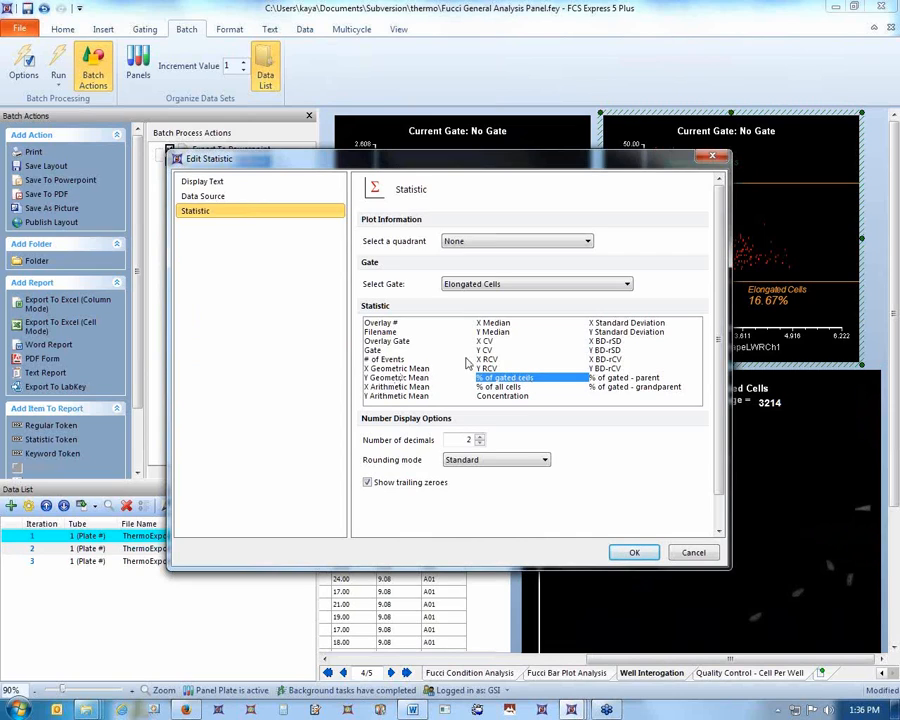
ctrl+click(495, 324)
ctrl+click(621, 324)
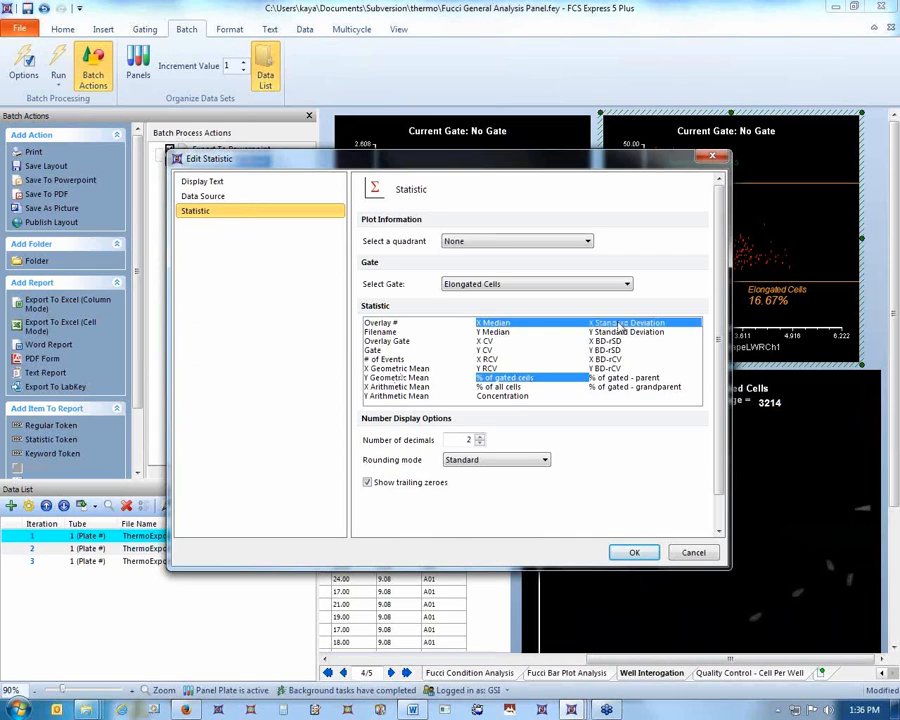
click(636, 553)
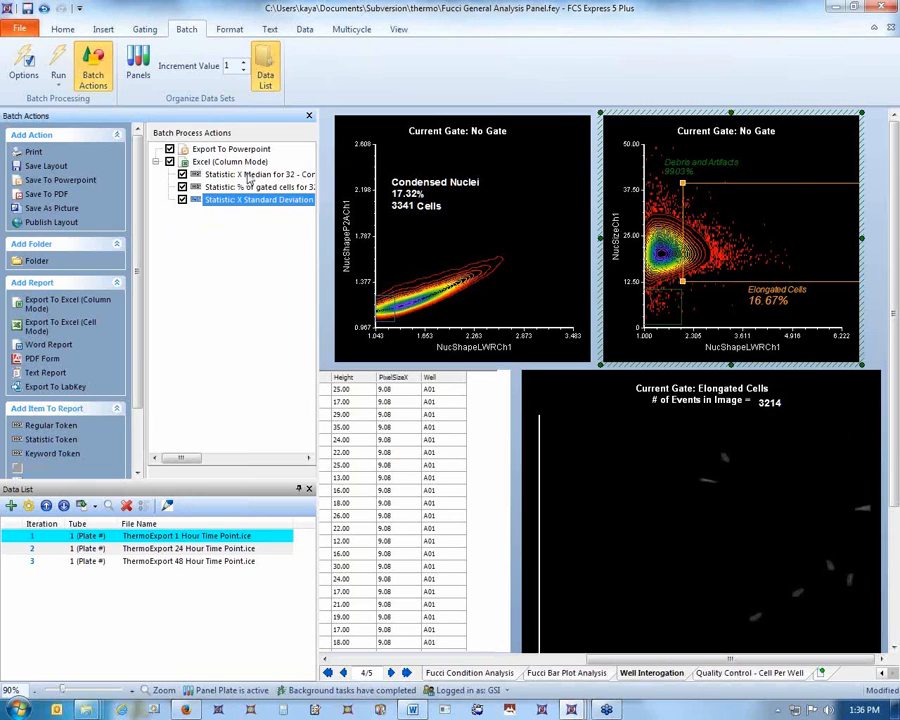
Run the batch process, bring the exported thermo analysis.xlsx workbook to the front in Excel, and enlarge its window.
click(62, 62)
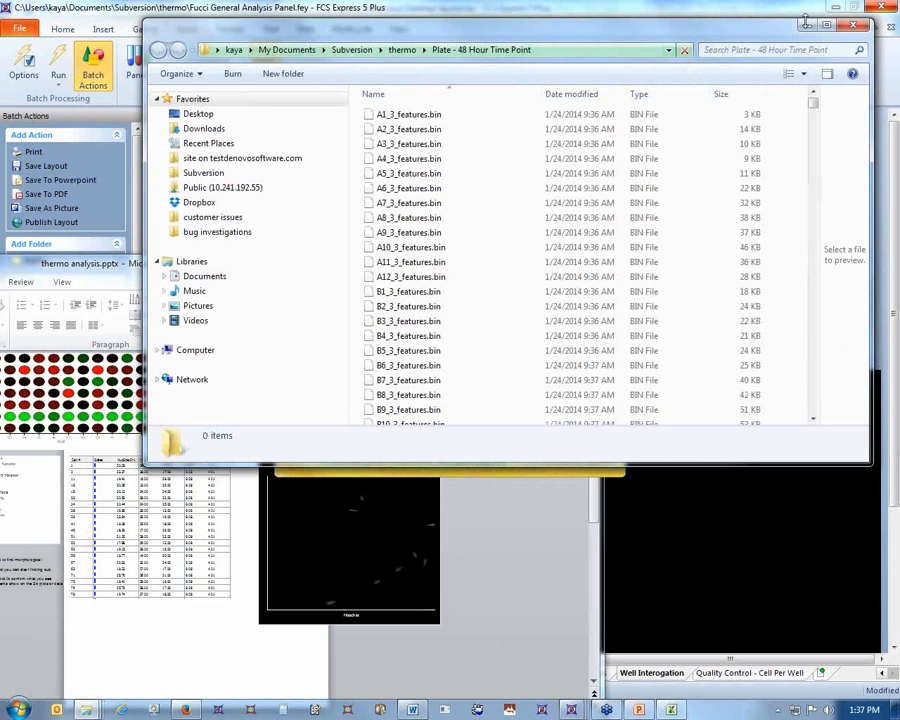
click(335, 8)
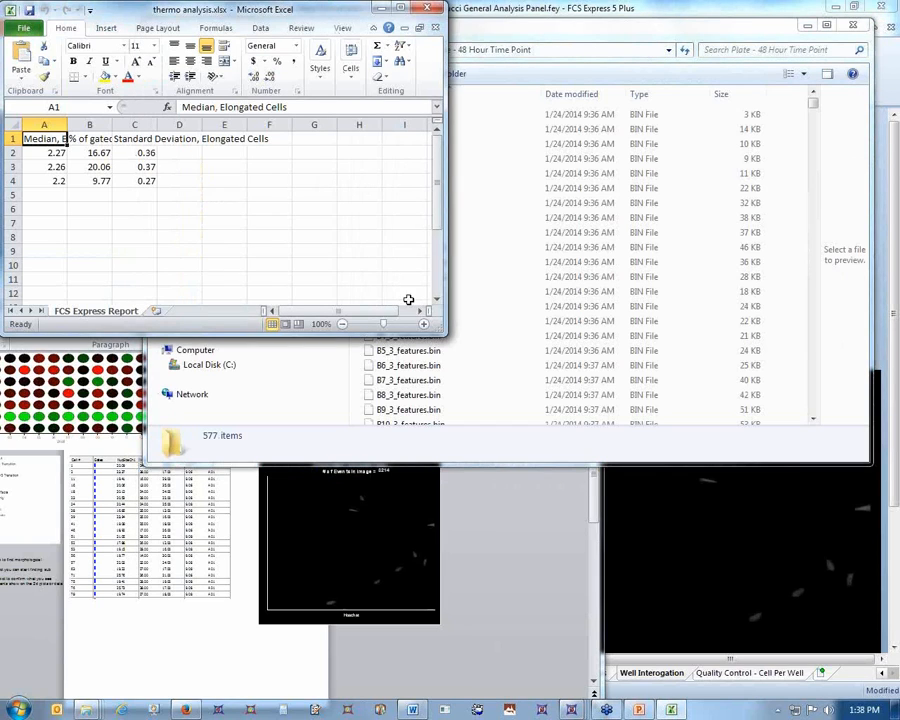
drag(447, 337, 622, 444)
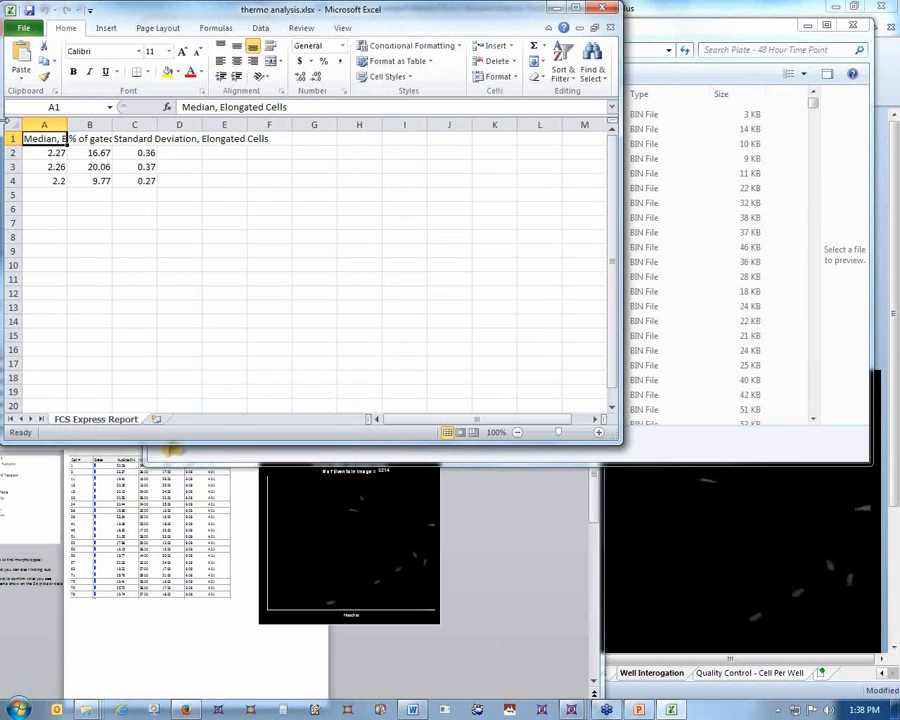
Autofit the widths of the report columns to the header text in row 1.
click(508, 77)
click(516, 124)
click(10, 139)
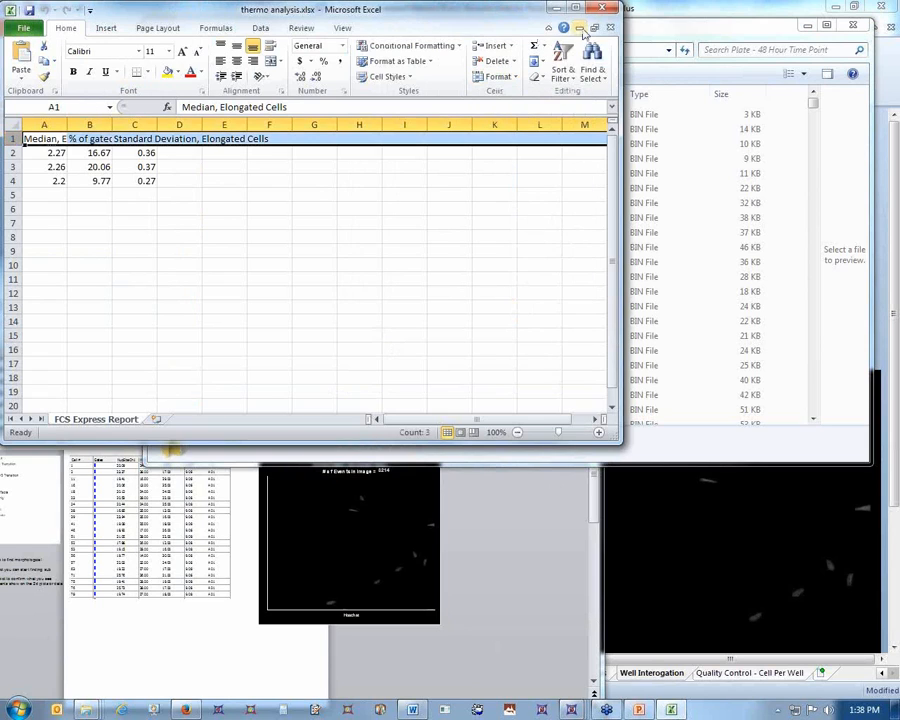
click(515, 78)
click(538, 185)
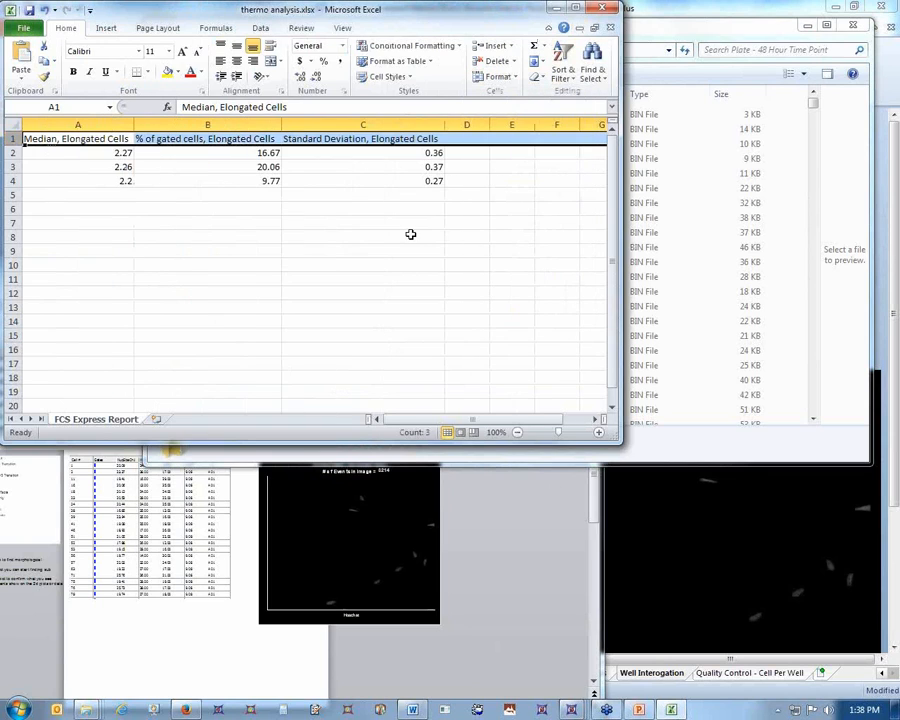
Look over the three header cells naming the exported Elongated Cells statistics in row 1.
click(410, 236)
click(105, 141)
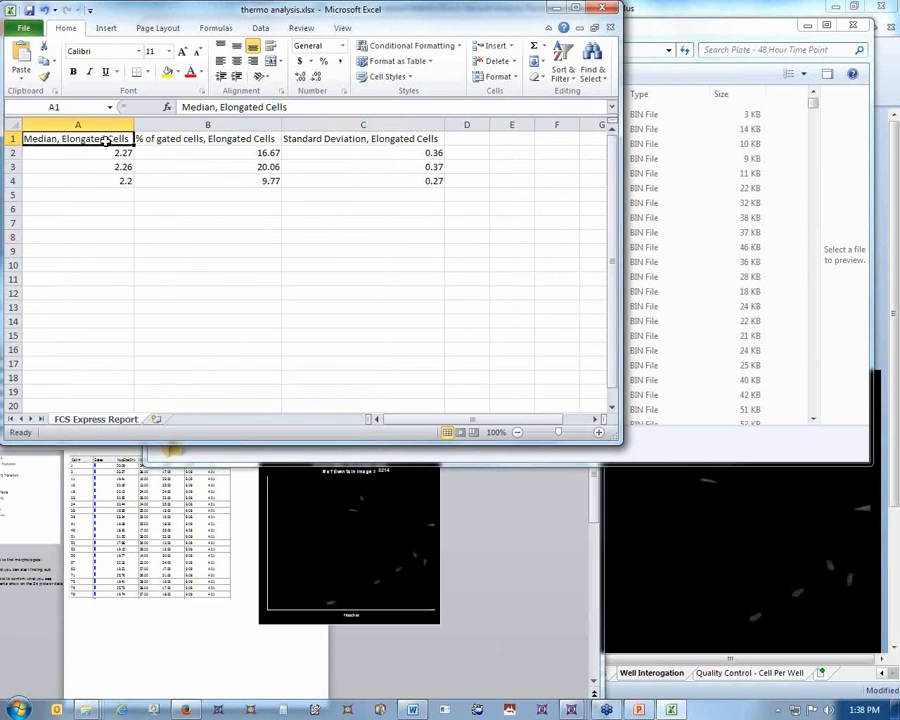
click(185, 139)
click(315, 139)
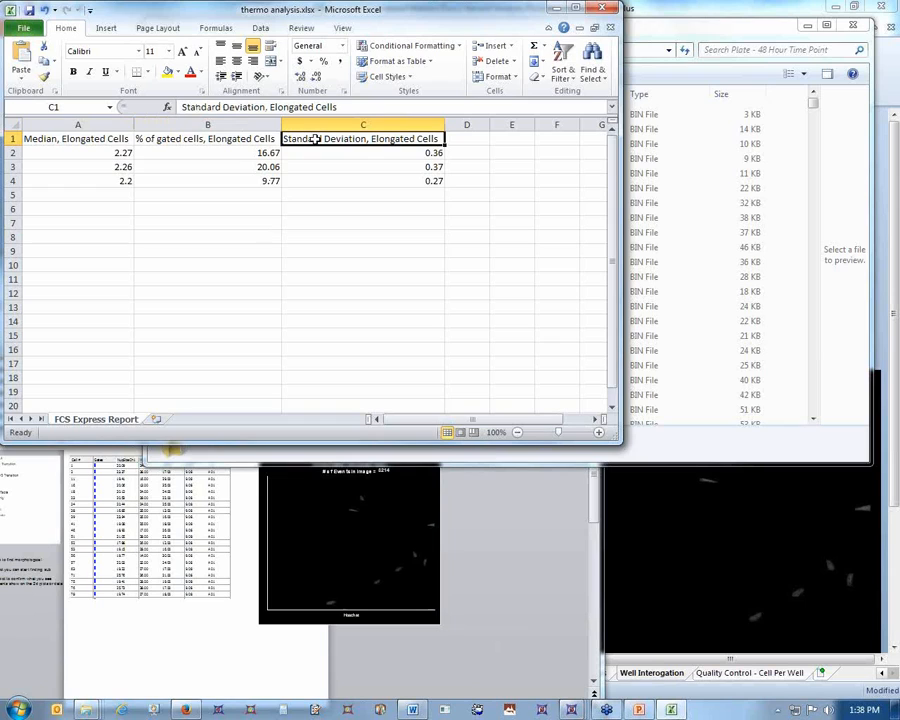
click(175, 139)
click(70, 140)
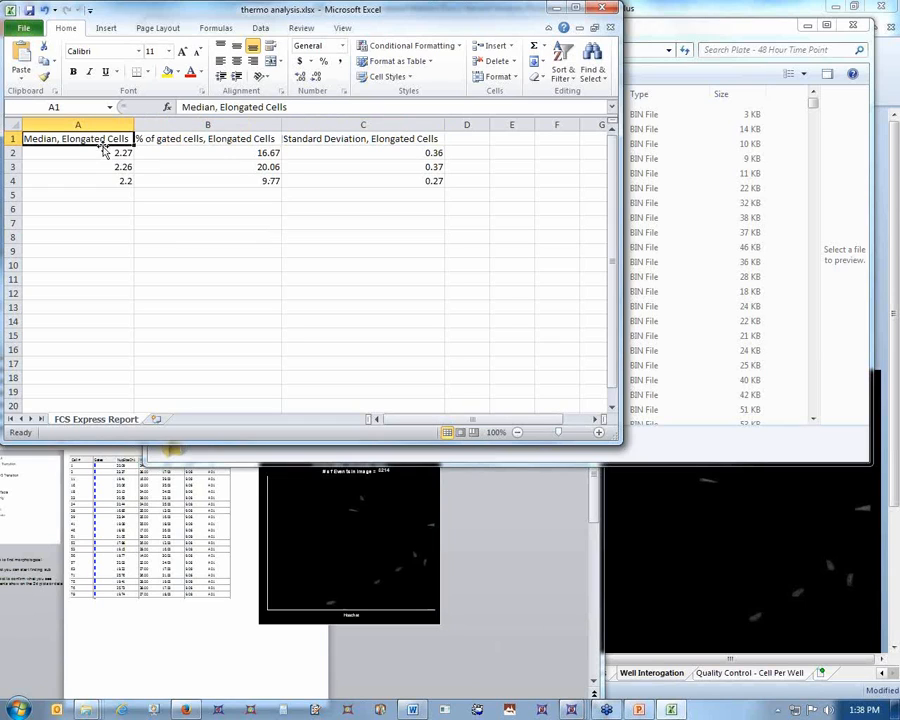
Compare the median and % of gated cells values across the three plate rows, and close the workbook without saving changes.
click(115, 154)
drag(119, 180, 124, 169)
click(178, 178)
click(106, 158)
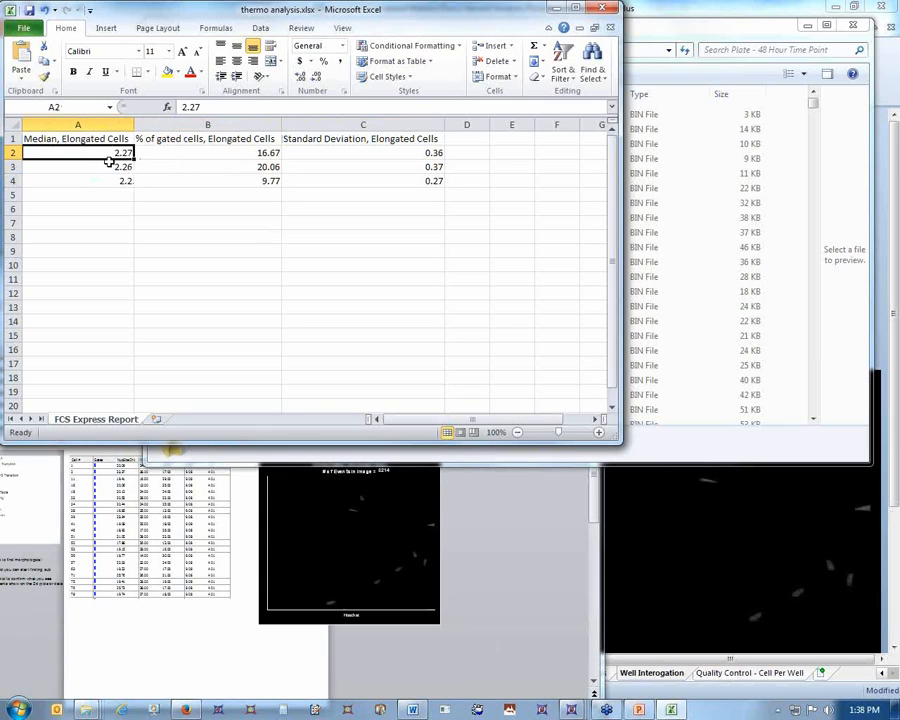
click(116, 166)
click(119, 179)
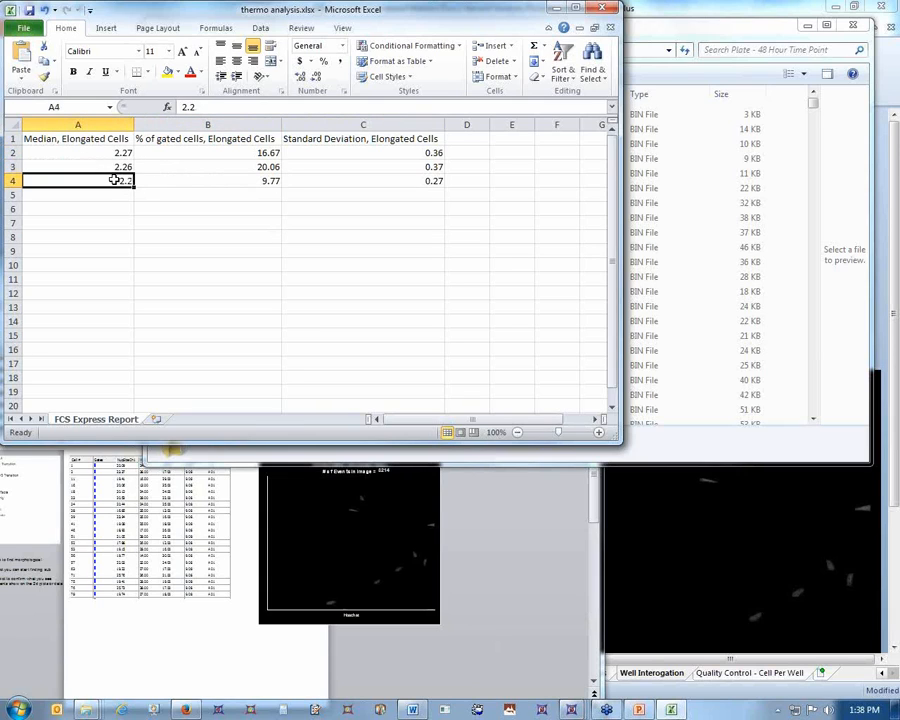
click(265, 154)
click(271, 167)
click(280, 180)
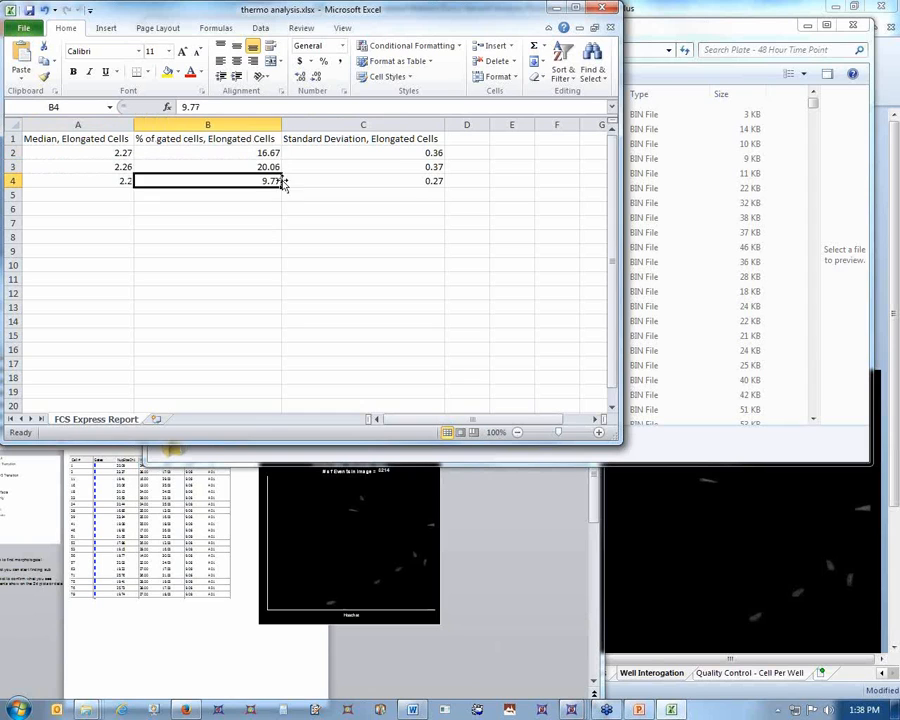
click(604, 12)
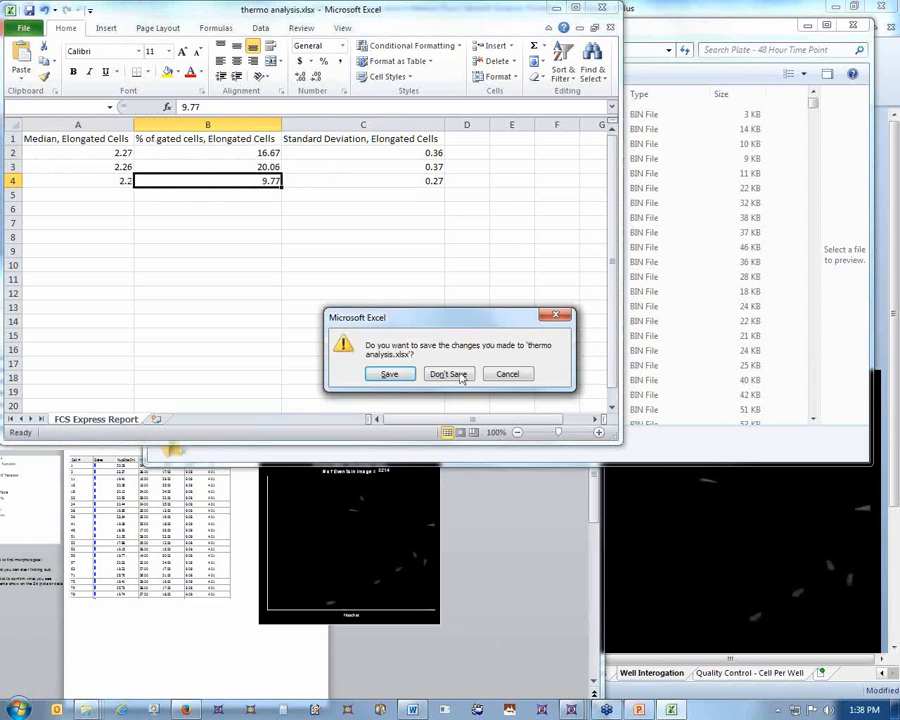
click(450, 375)
Switch to the exported thermo analysis.pptx in PowerPoint, maximize it, and compare the plots on the three time-point slides.
click(488, 582)
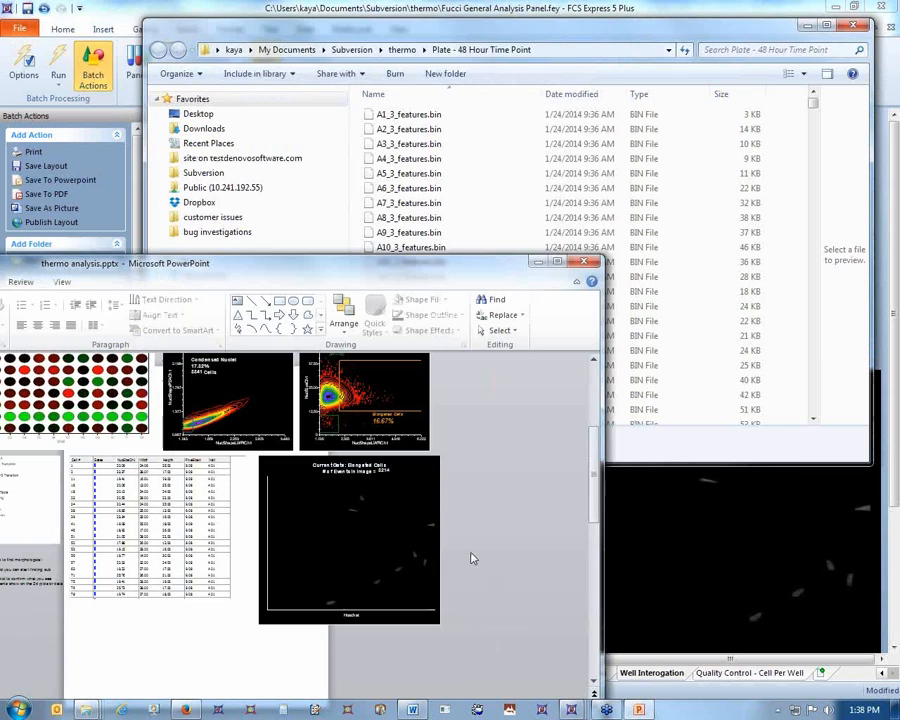
click(557, 263)
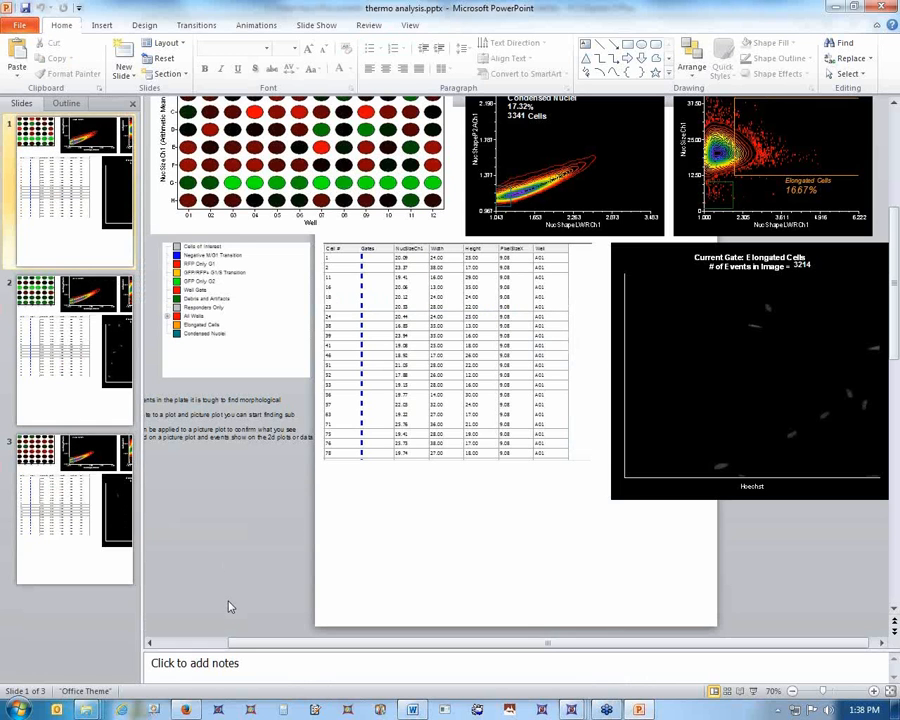
scroll(228, 606, up, 3)
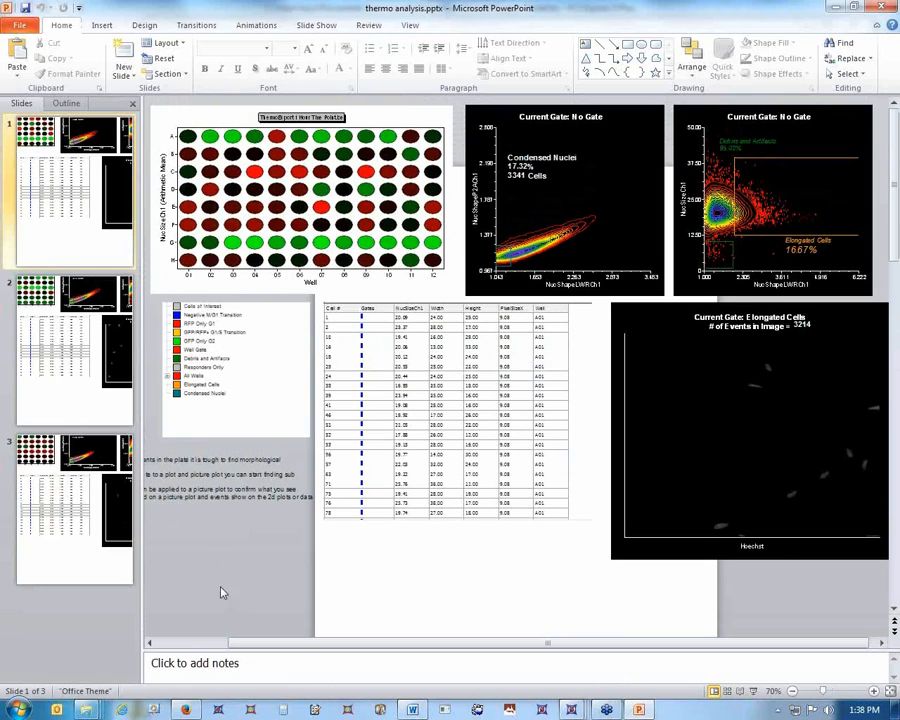
click(113, 211)
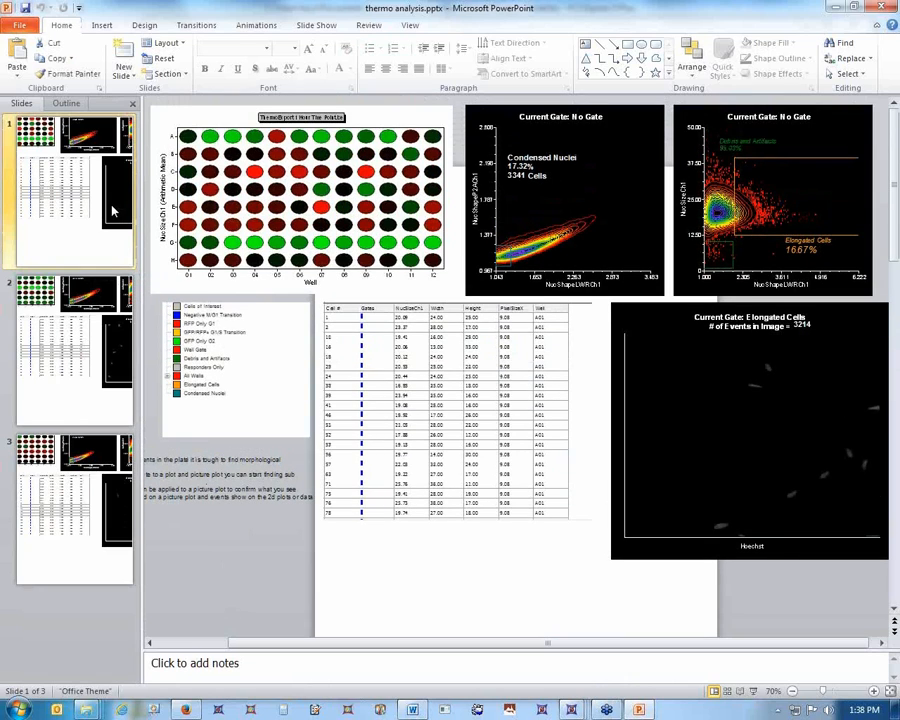
click(55, 378)
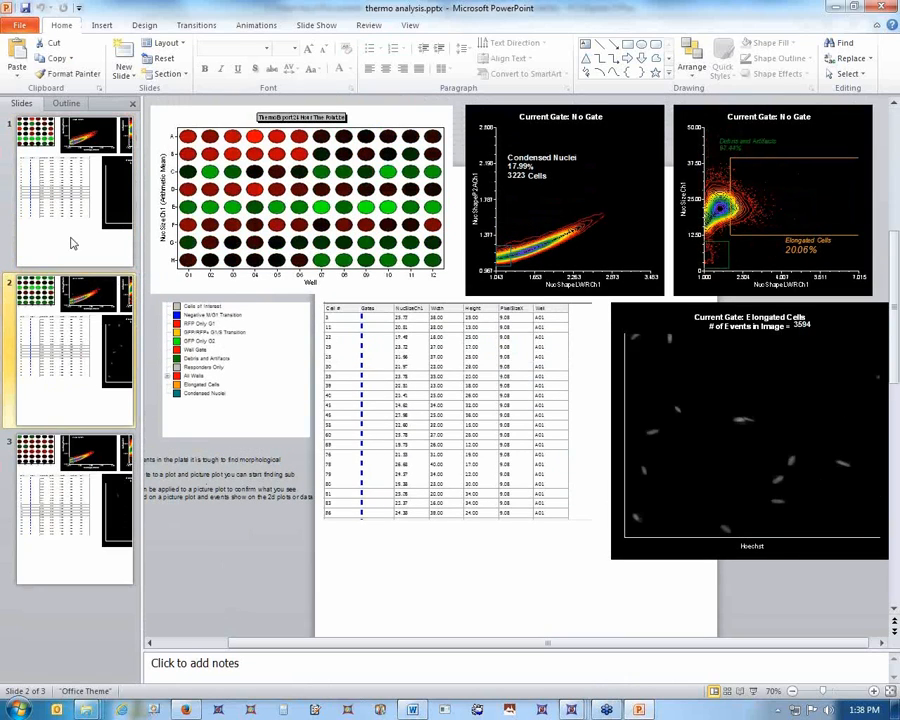
click(790, 175)
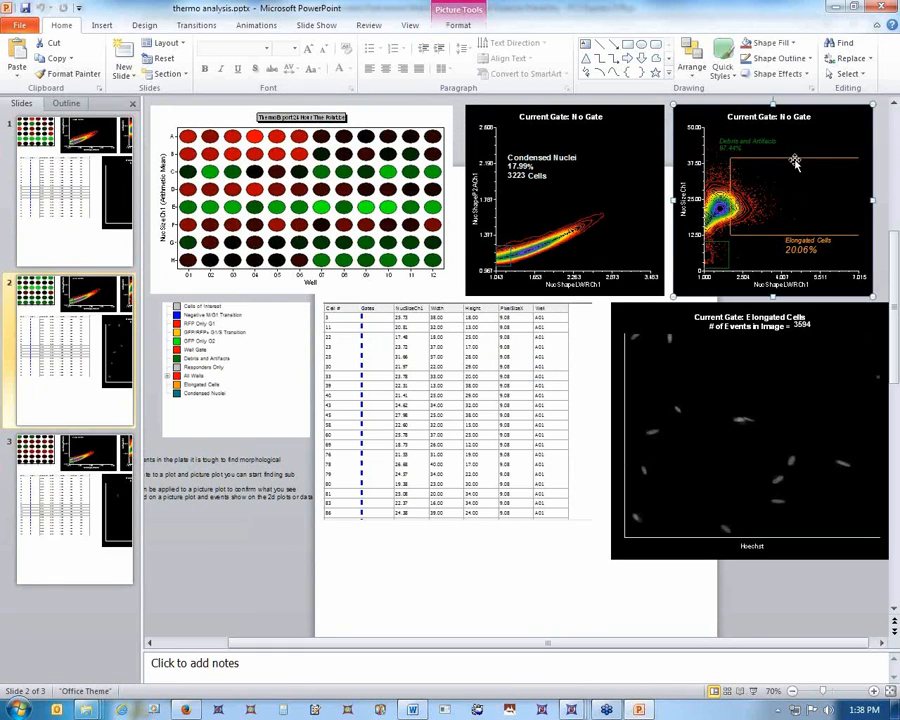
click(56, 510)
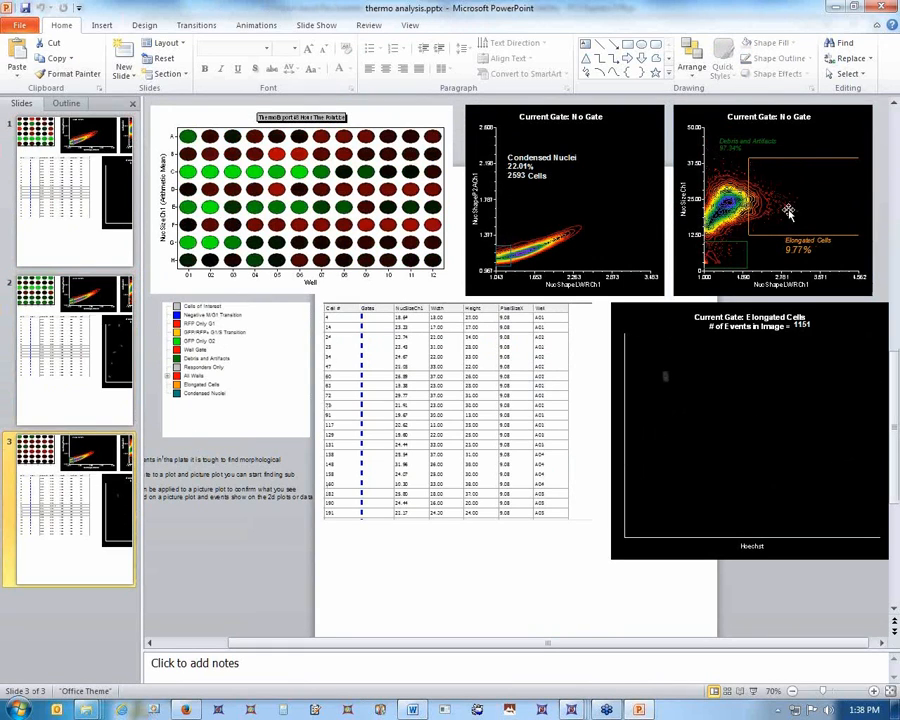
click(88, 189)
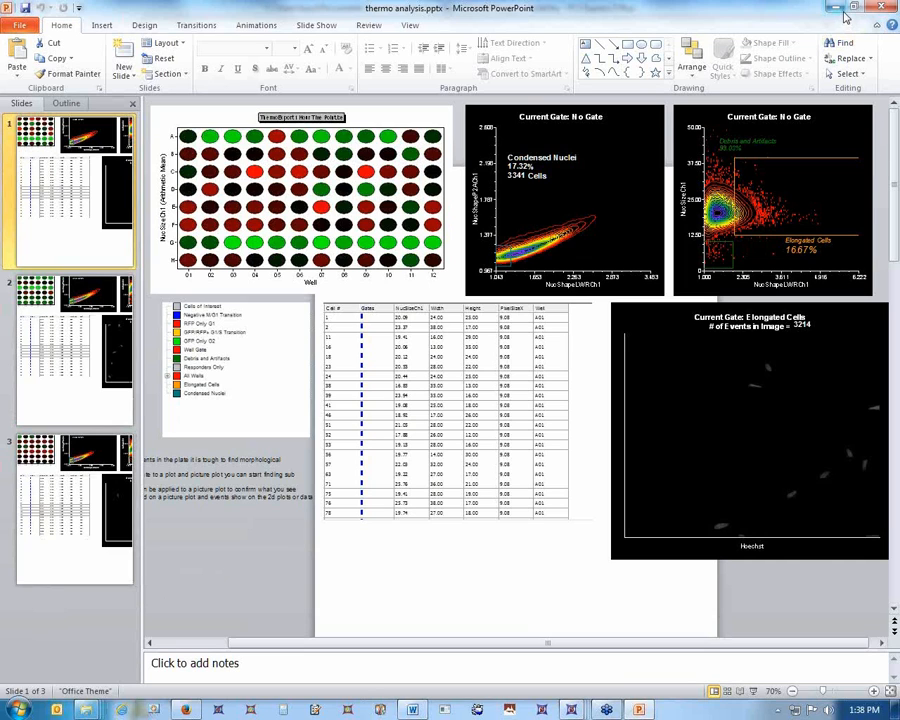
Close the exported presentation and the 48 Hour Time Point folder window, and return to the Fucci layout in FCS Express.
click(881, 8)
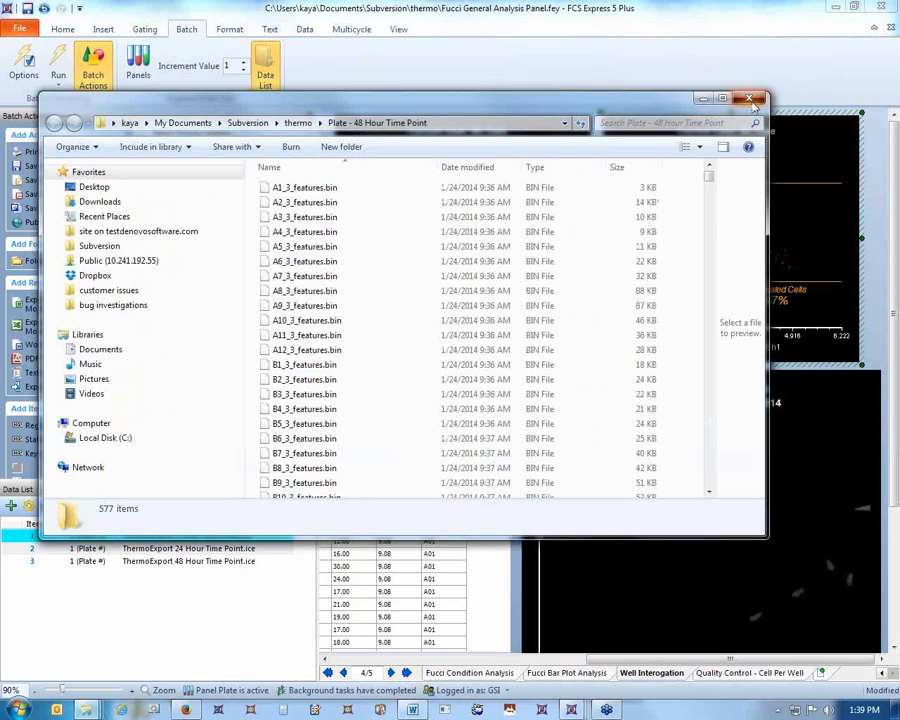
click(752, 103)
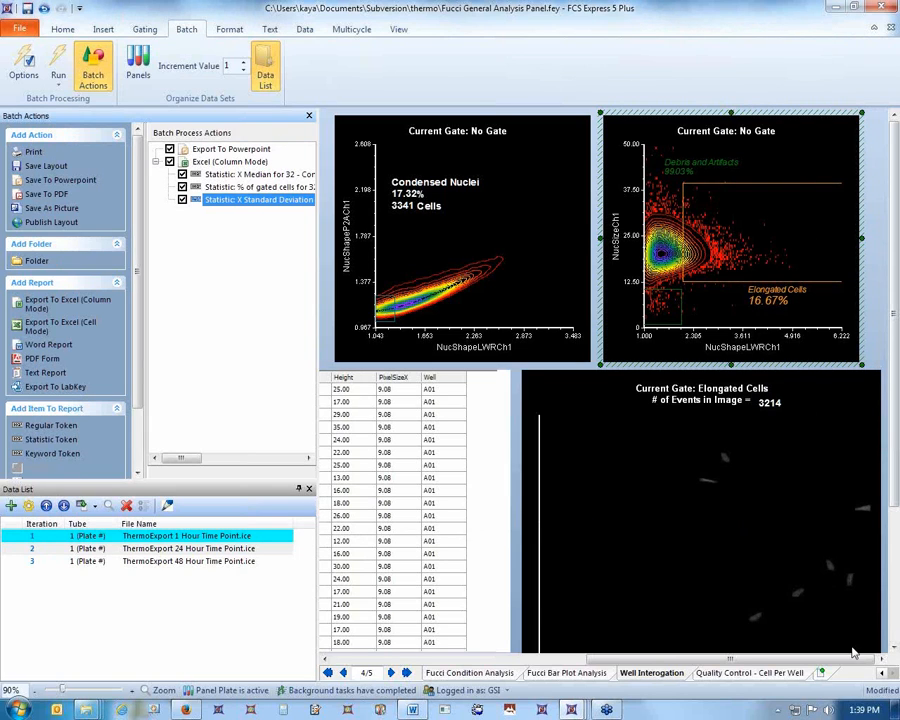
click(590, 708)
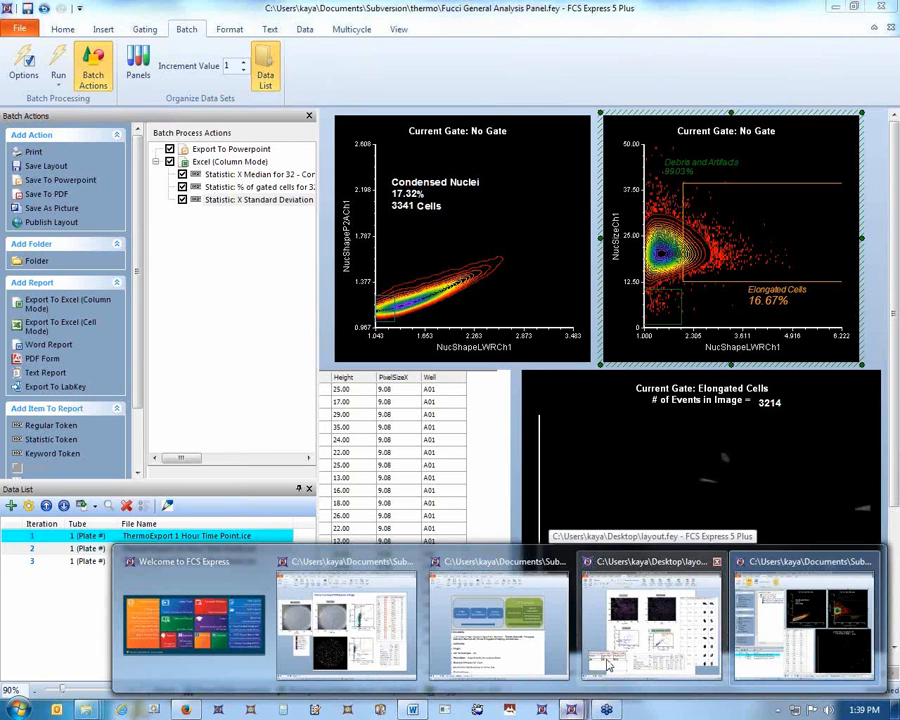
click(800, 625)
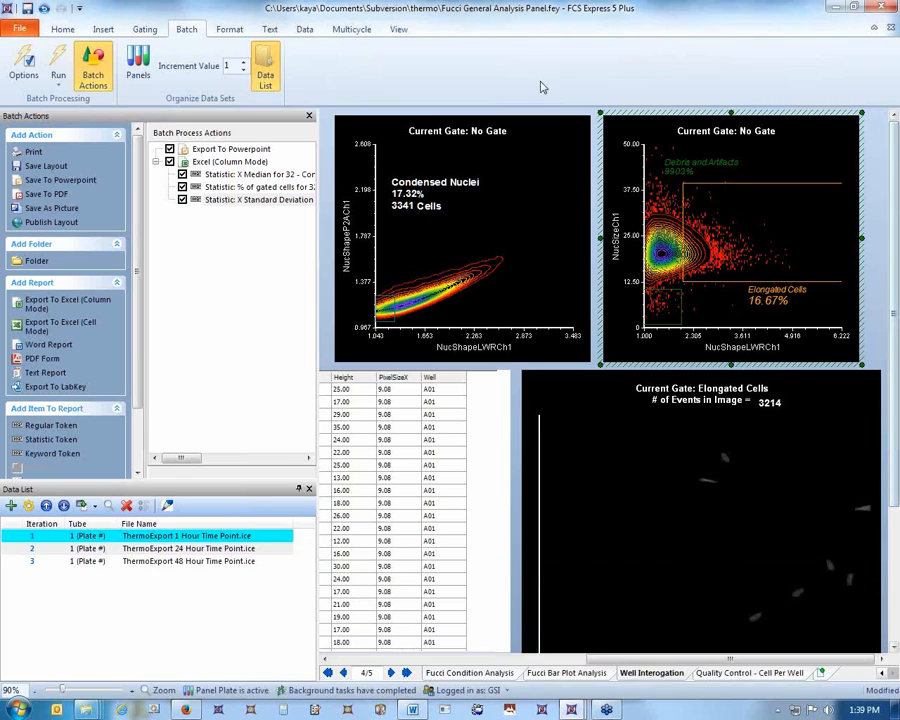
Create a new blank layout and switch to its window.
click(22, 28)
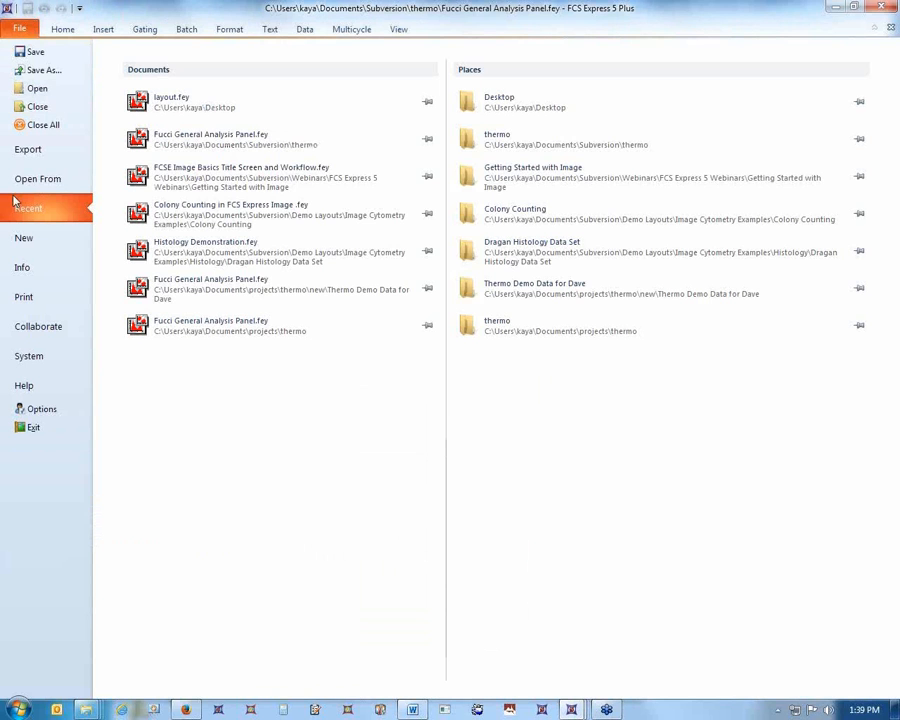
click(26, 237)
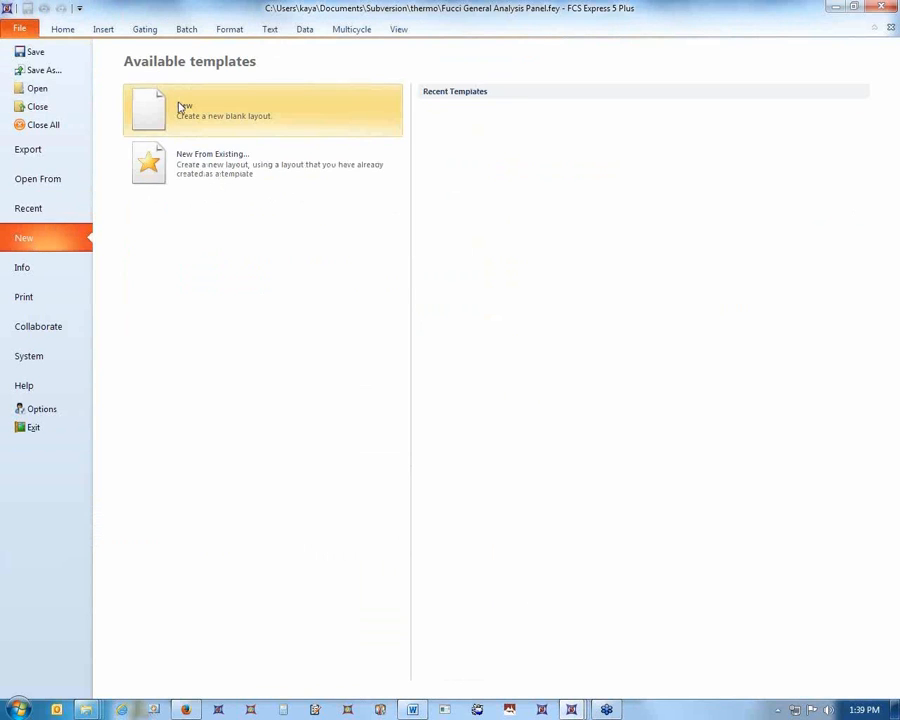
click(181, 107)
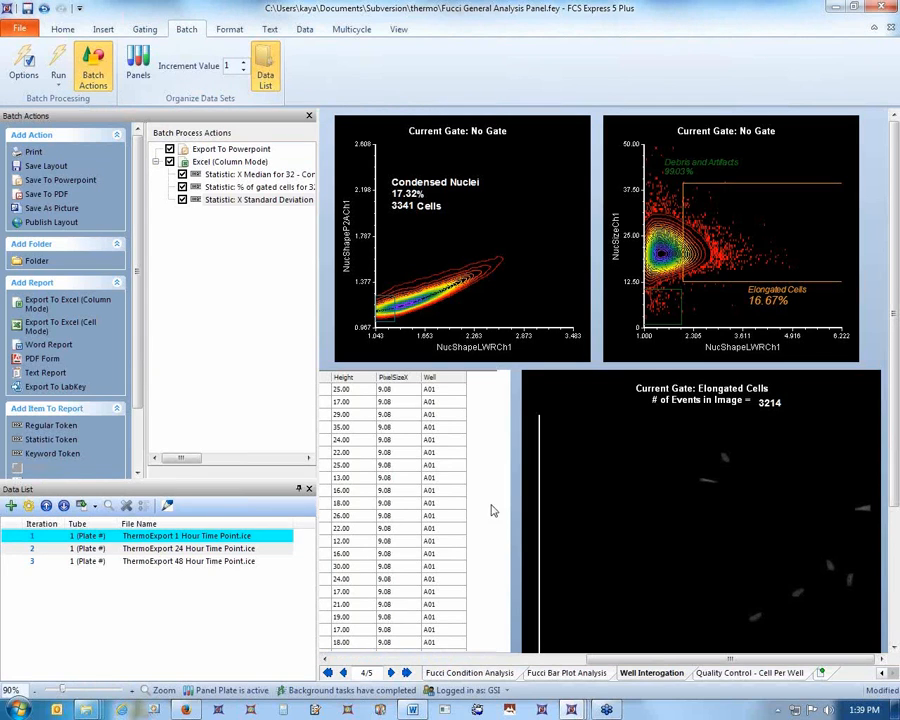
click(635, 660)
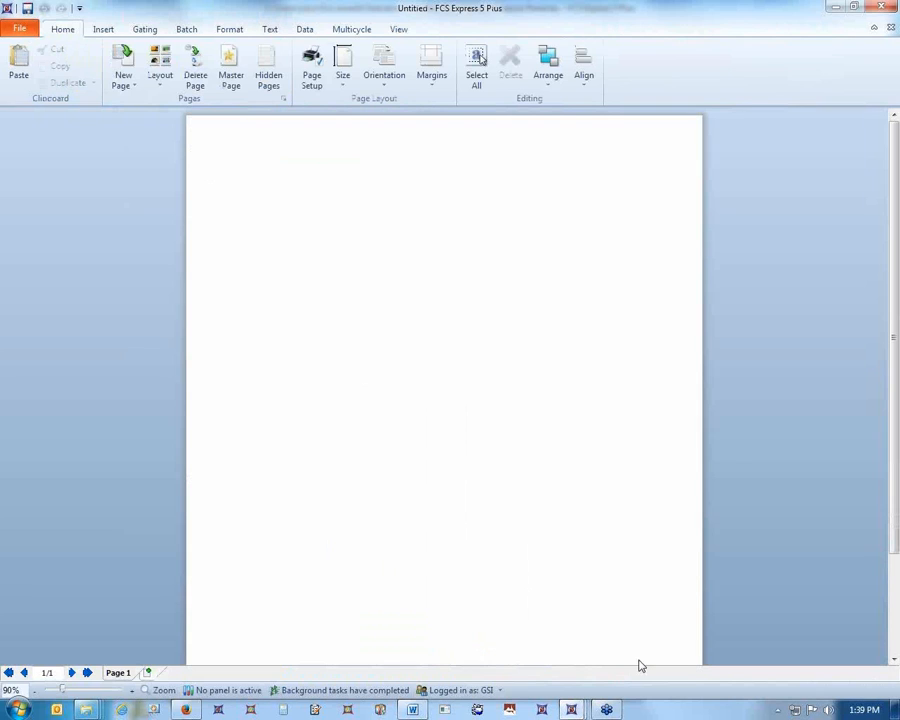
Insert a picture plot of CBA_Cell Cycle Control.ice from the Nexcelom Cell Cycle Control ICE Files folder of the Getting Started with Image webinar.
click(110, 30)
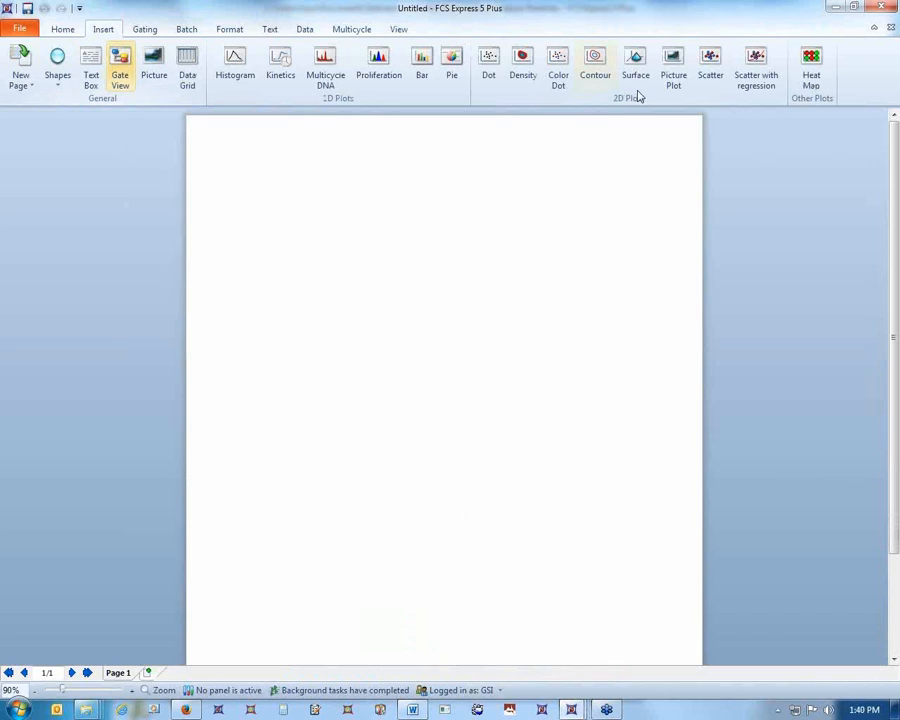
click(676, 64)
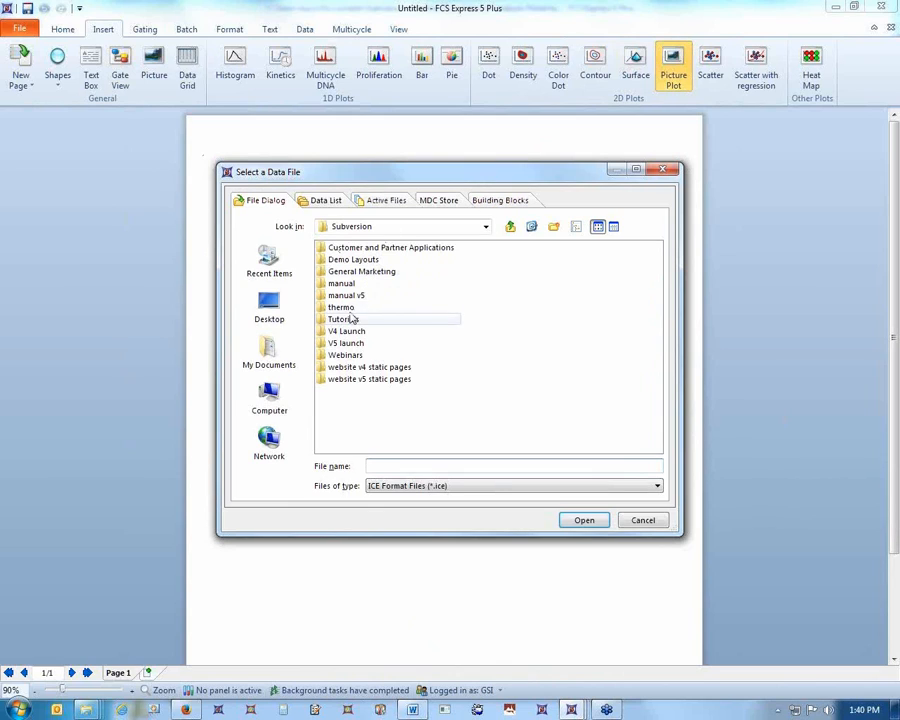
double_click(340, 355)
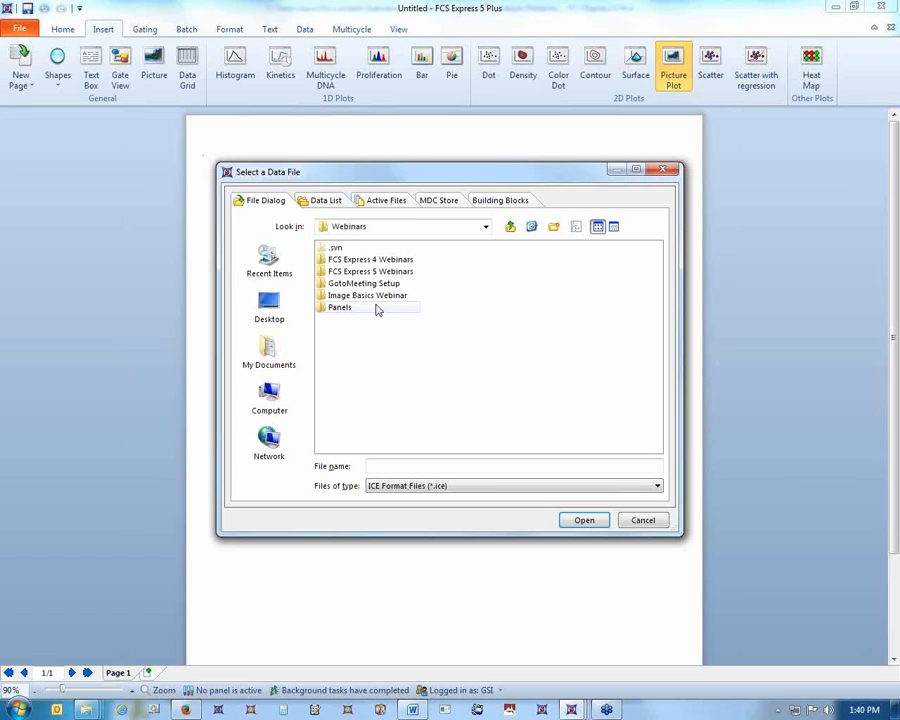
double_click(388, 272)
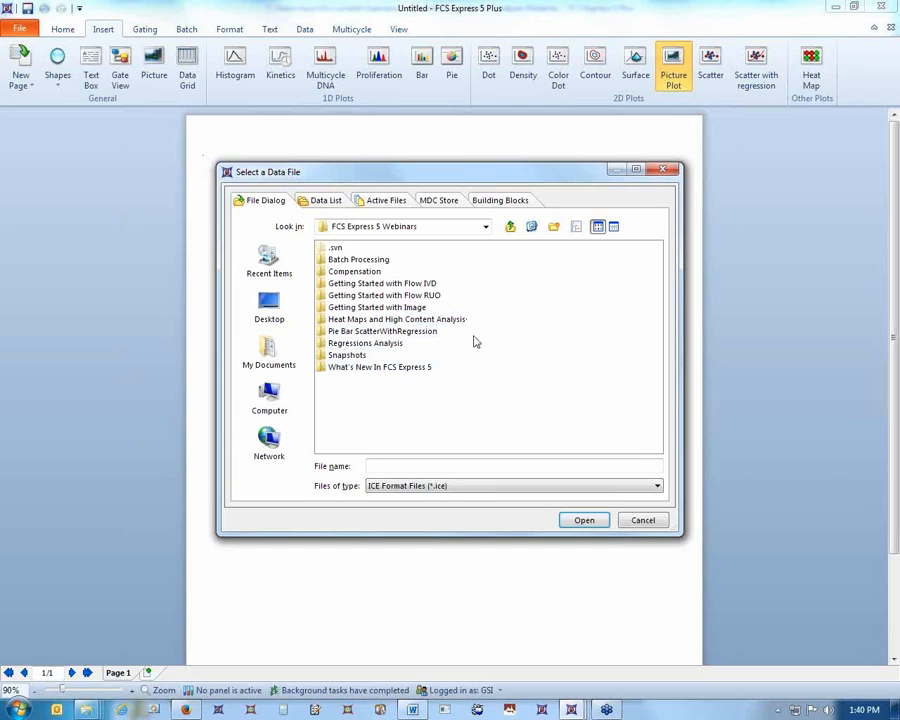
double_click(450, 307)
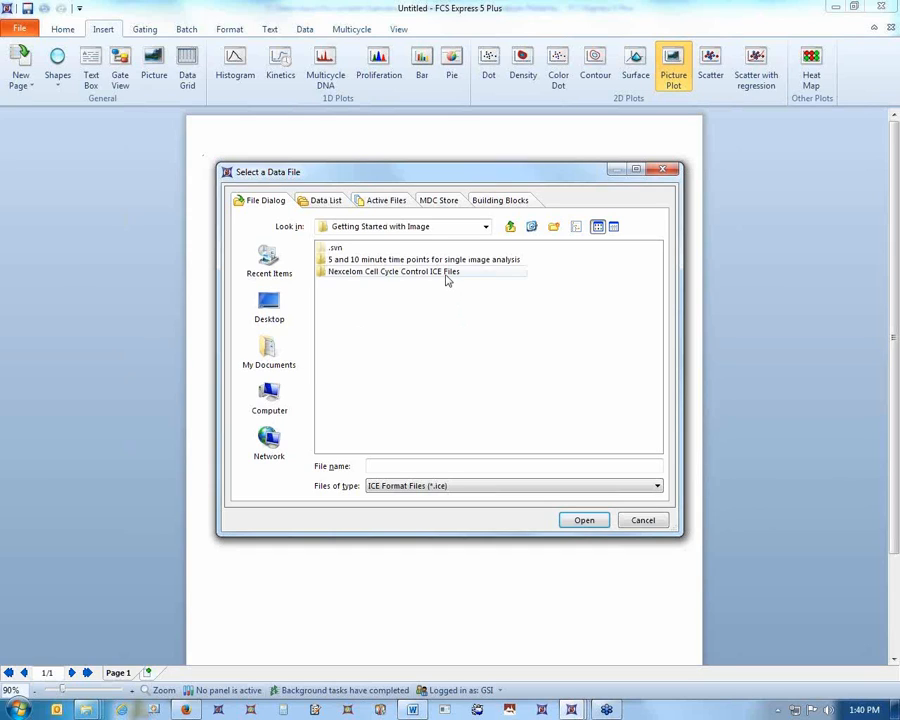
double_click(447, 276)
click(392, 296)
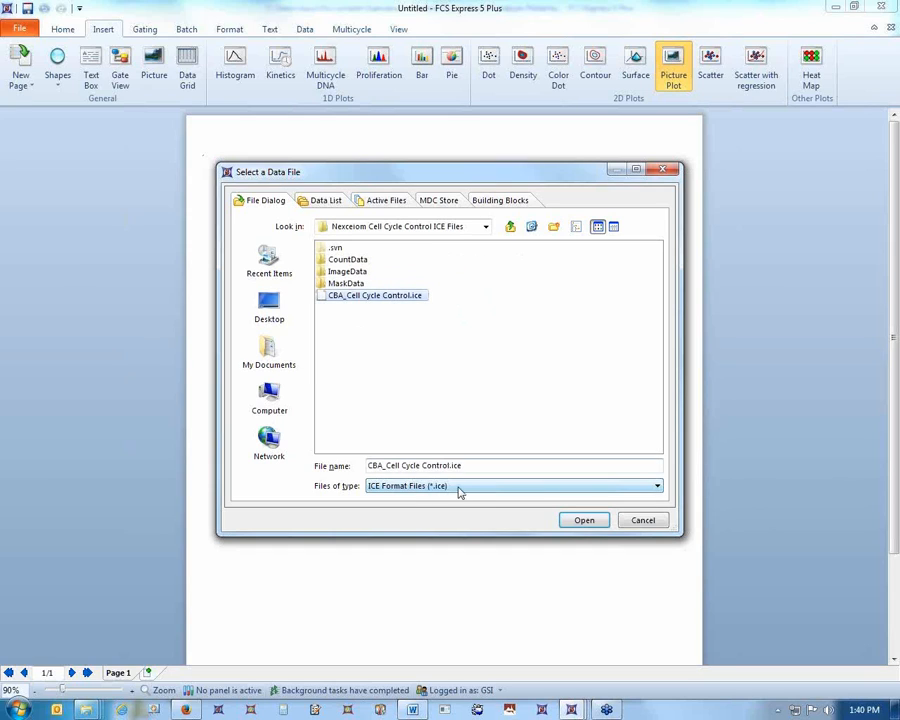
click(580, 522)
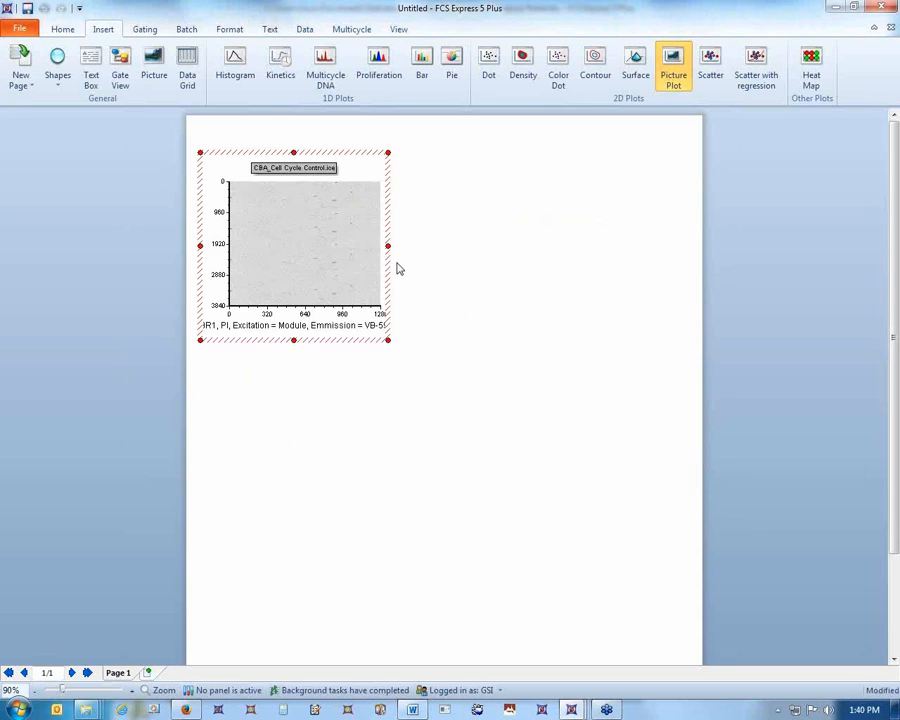
Enlarge the picture plot and magnify its axes to a small region near the centre of the image.
drag(432, 373, 552, 484)
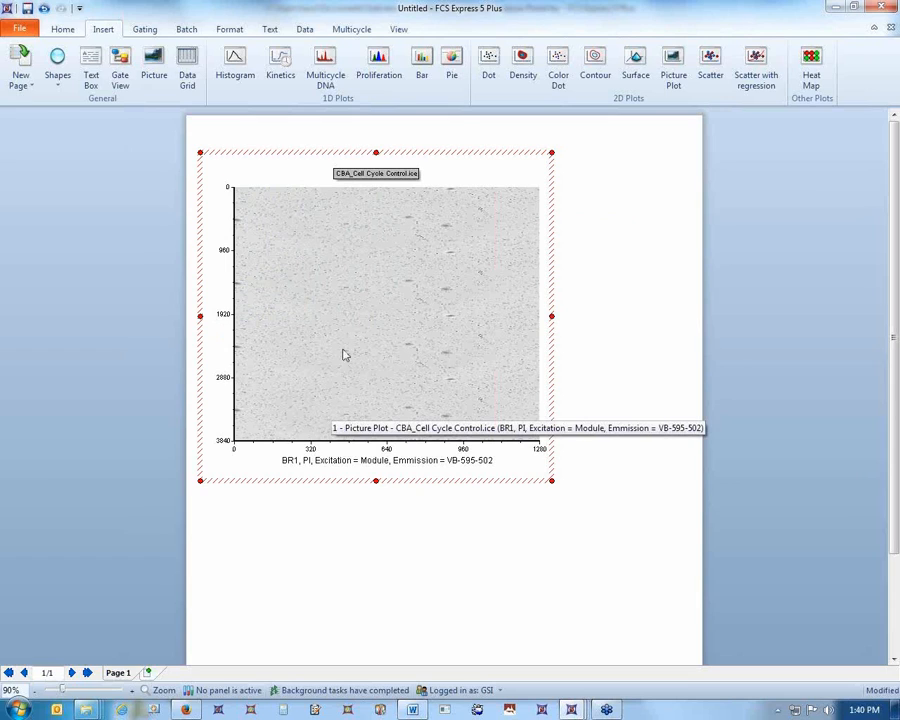
right_click(301, 243)
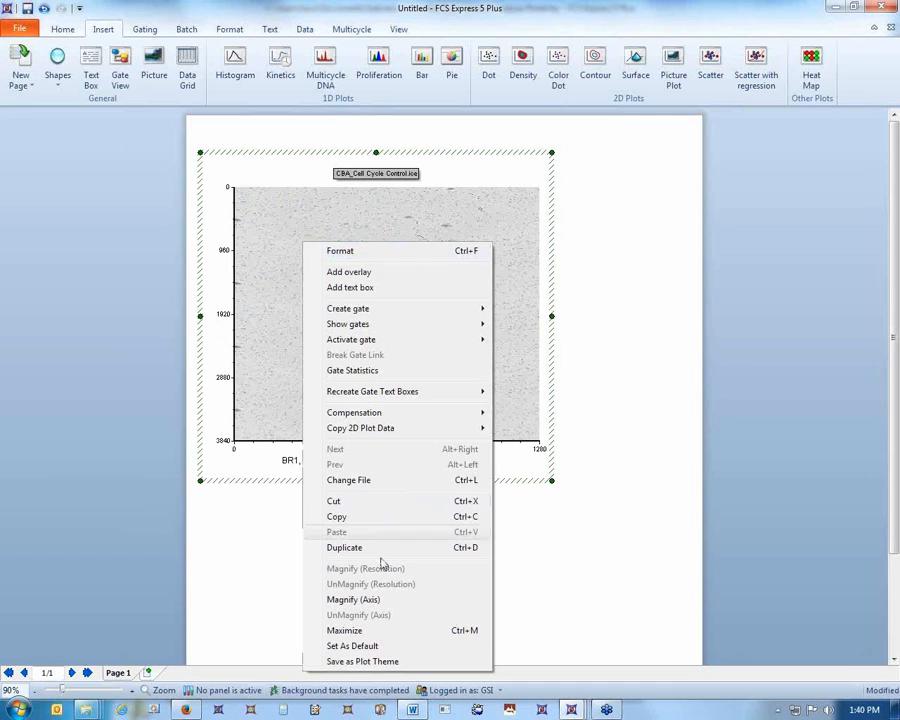
click(380, 598)
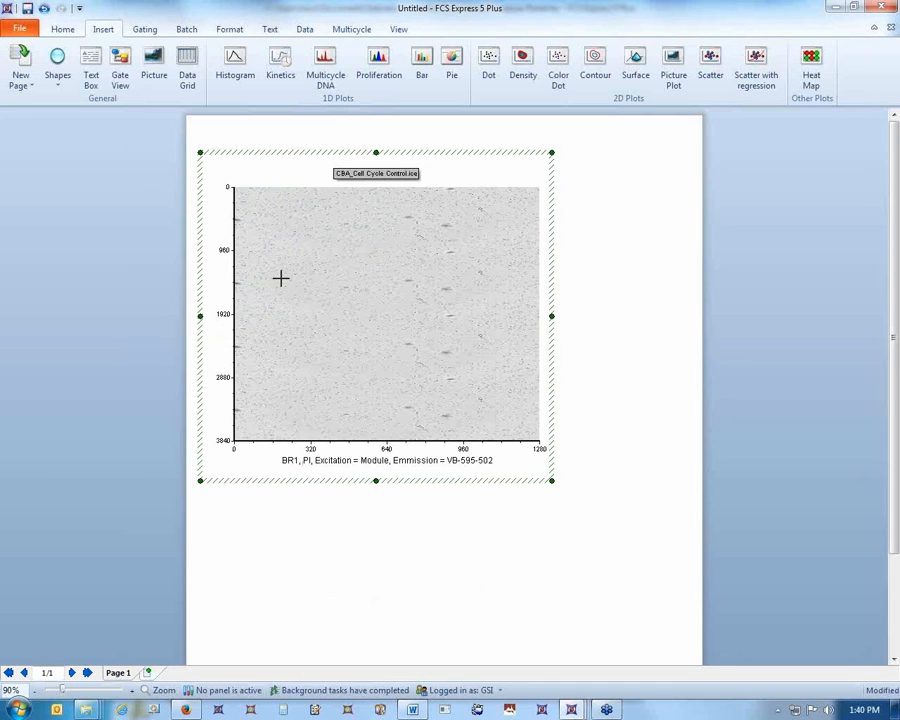
drag(355, 310, 432, 372)
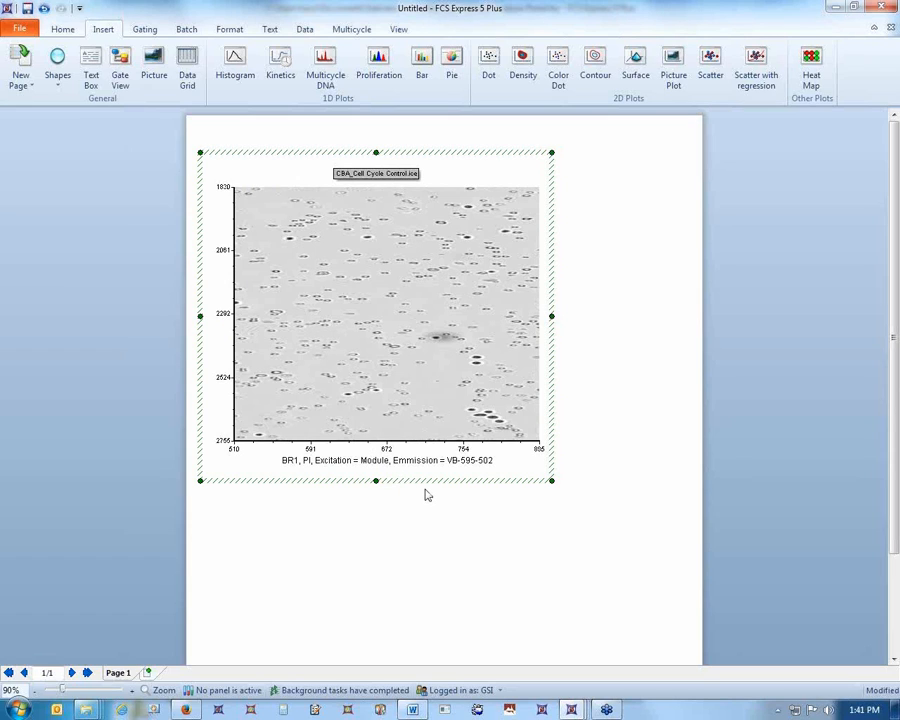
Move the picture plot aside and insert a color dot plot of Object F1 Intensity (Counts) against Object Area (microns^2) beside it.
drag(440, 149, 263, 134)
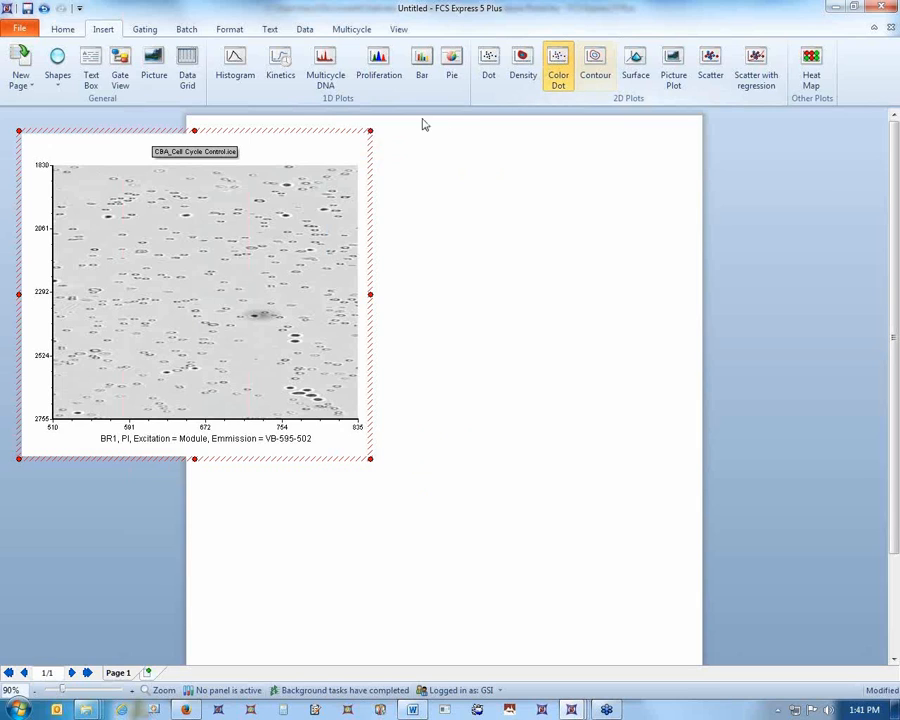
drag(407, 130, 668, 360)
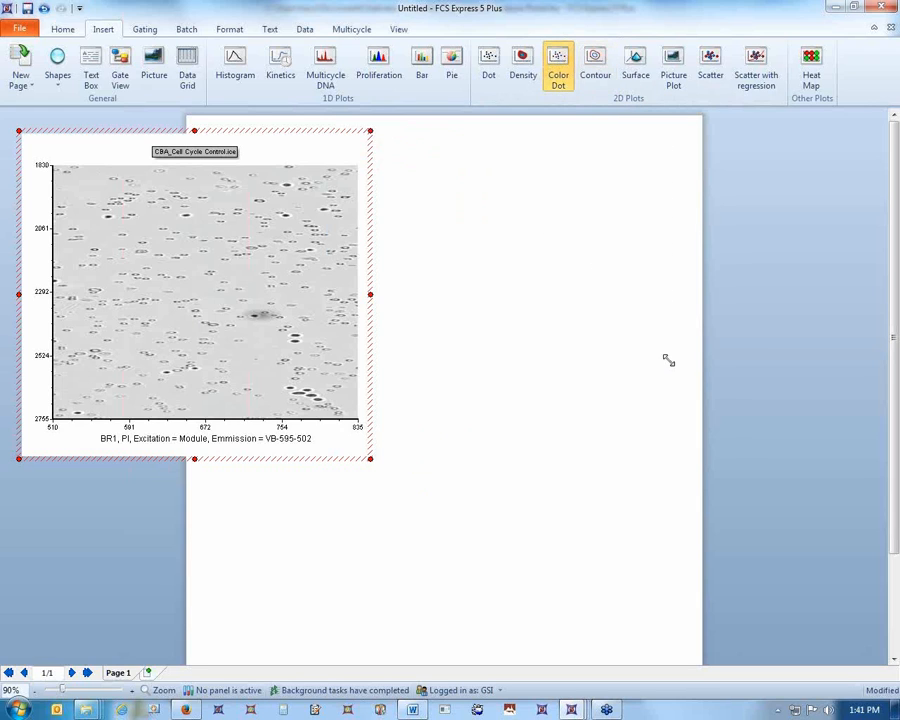
click(587, 347)
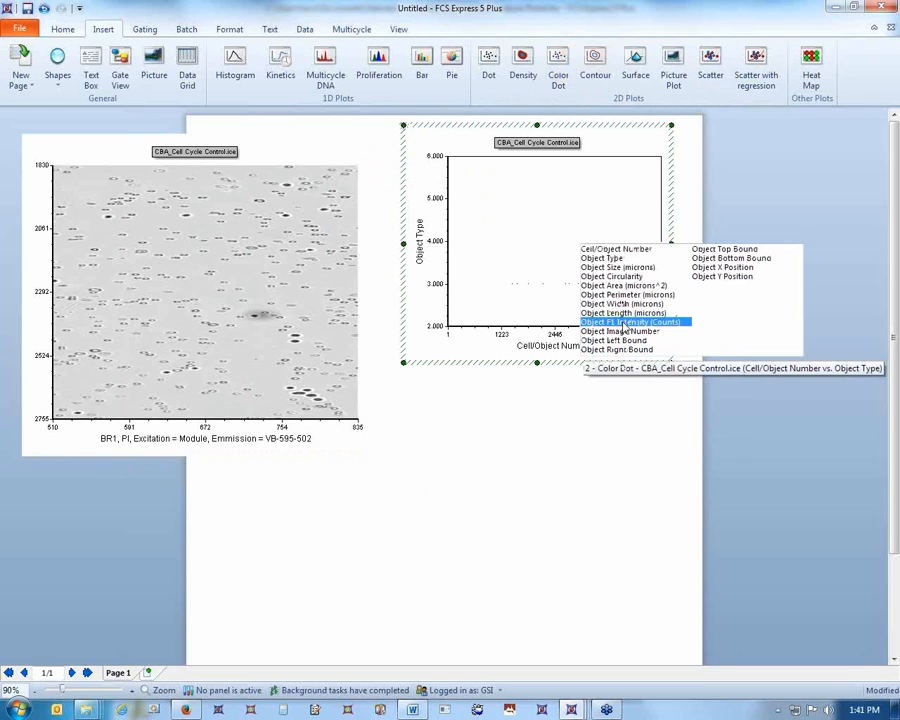
click(625, 323)
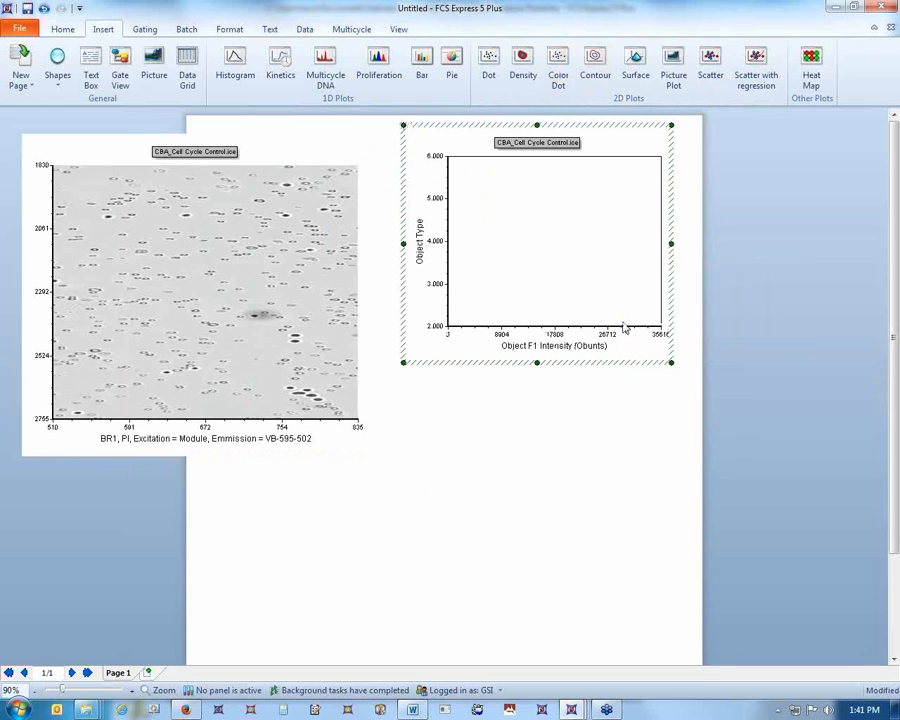
click(420, 230)
click(420, 224)
Magnify the color dot plot twice around the dense cell population, and reduce the plot's size.
right_click(496, 264)
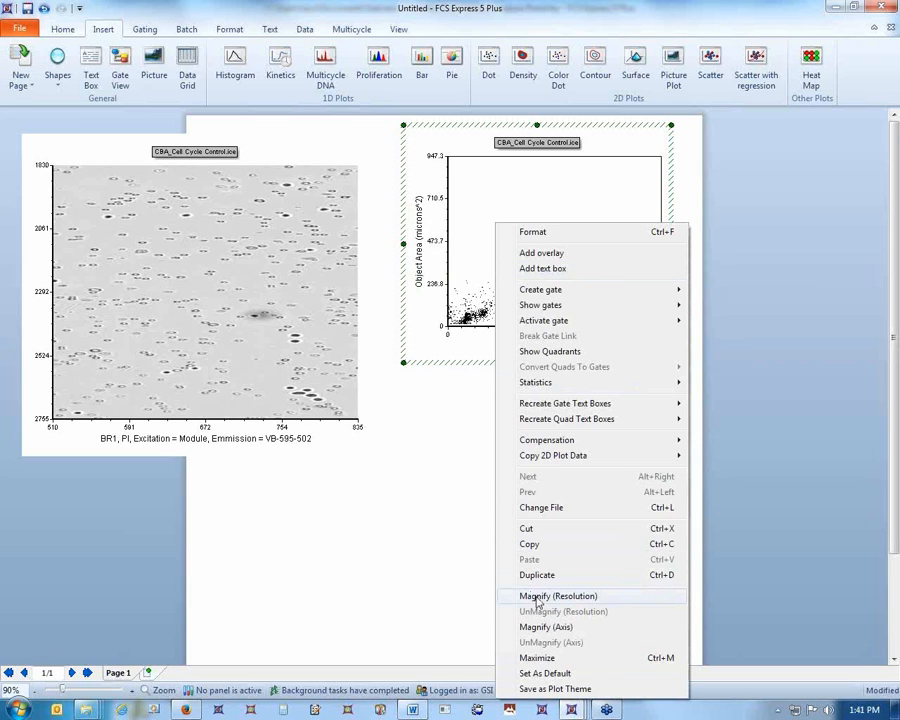
click(537, 600)
drag(581, 261, 443, 339)
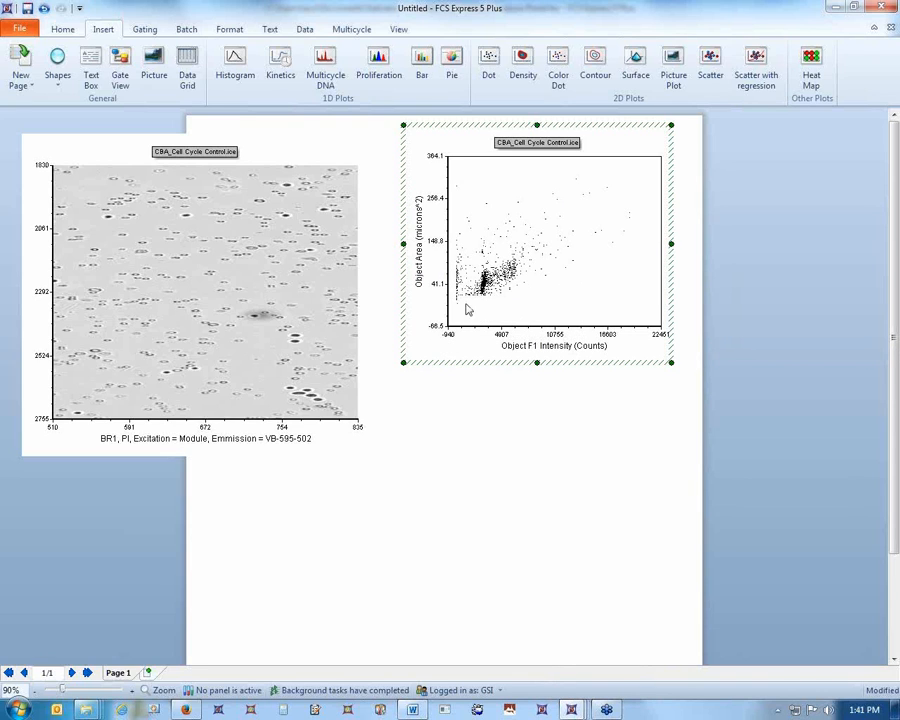
right_click(566, 226)
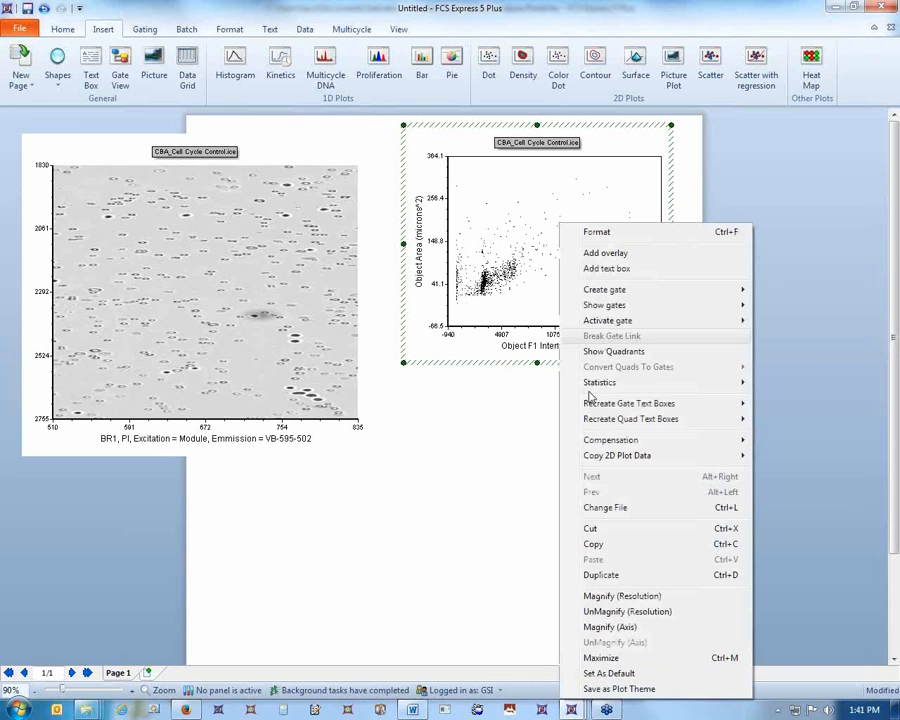
click(632, 622)
drag(555, 214, 466, 308)
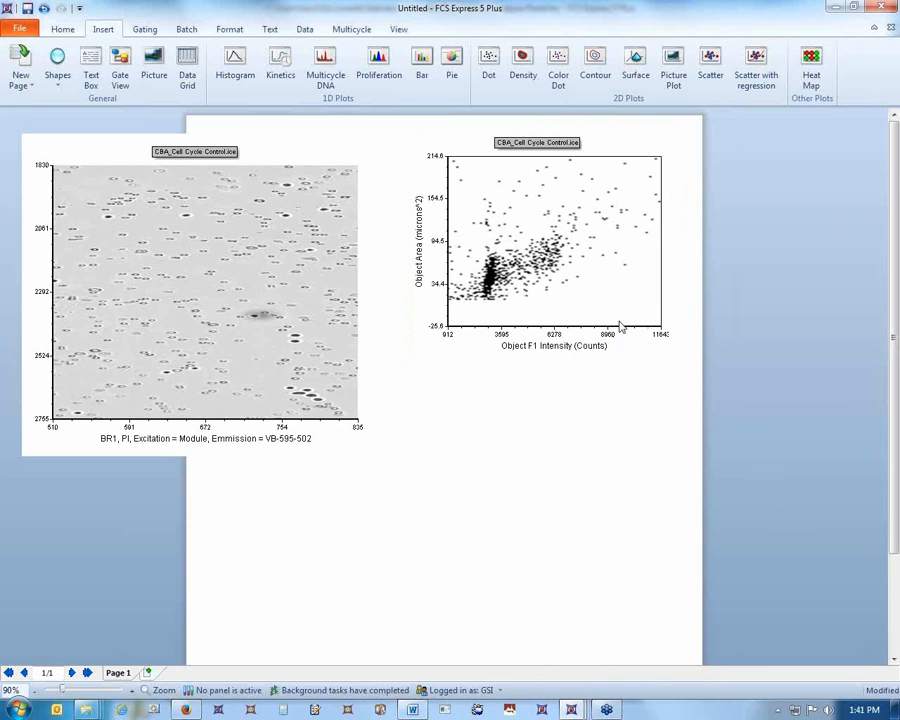
drag(675, 367, 632, 317)
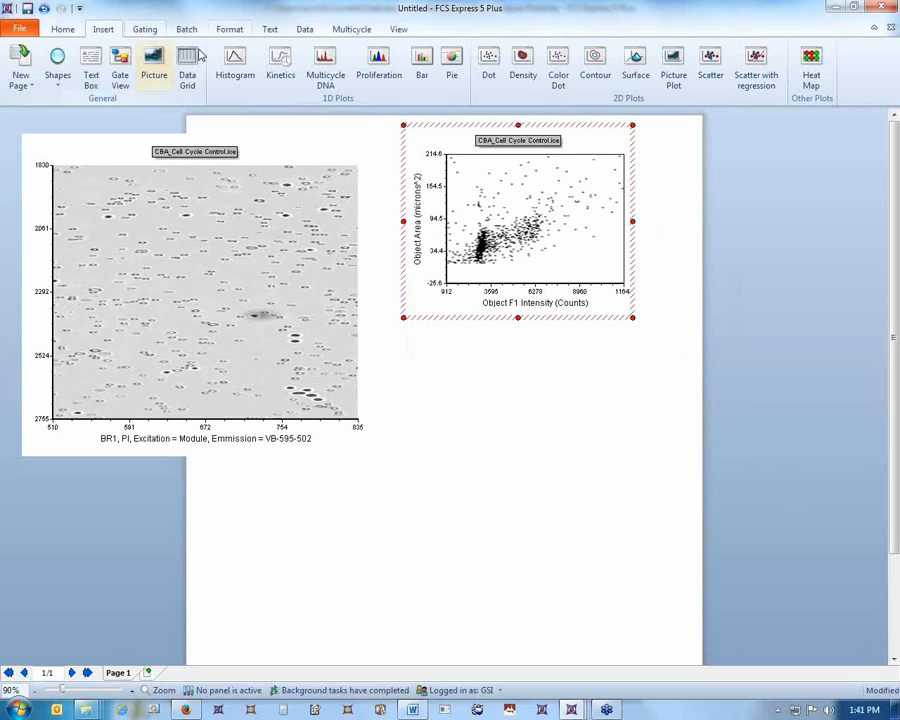
Insert a Multicycle DNA plot below the color dot plot, using Object F1 Intensity (Counts) as the DNA parameter.
click(325, 66)
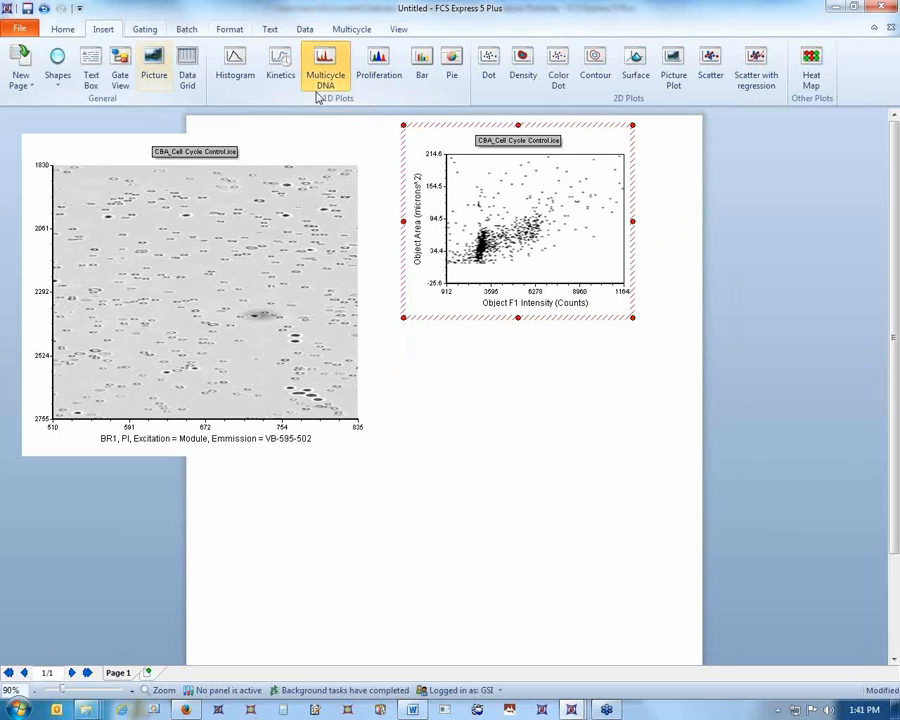
click(393, 369)
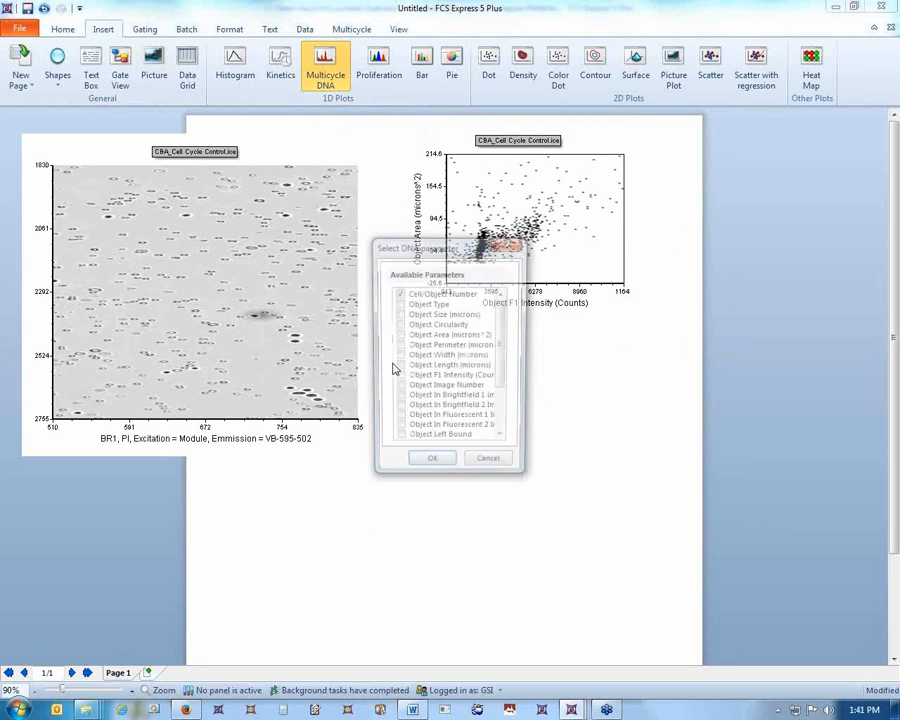
click(399, 379)
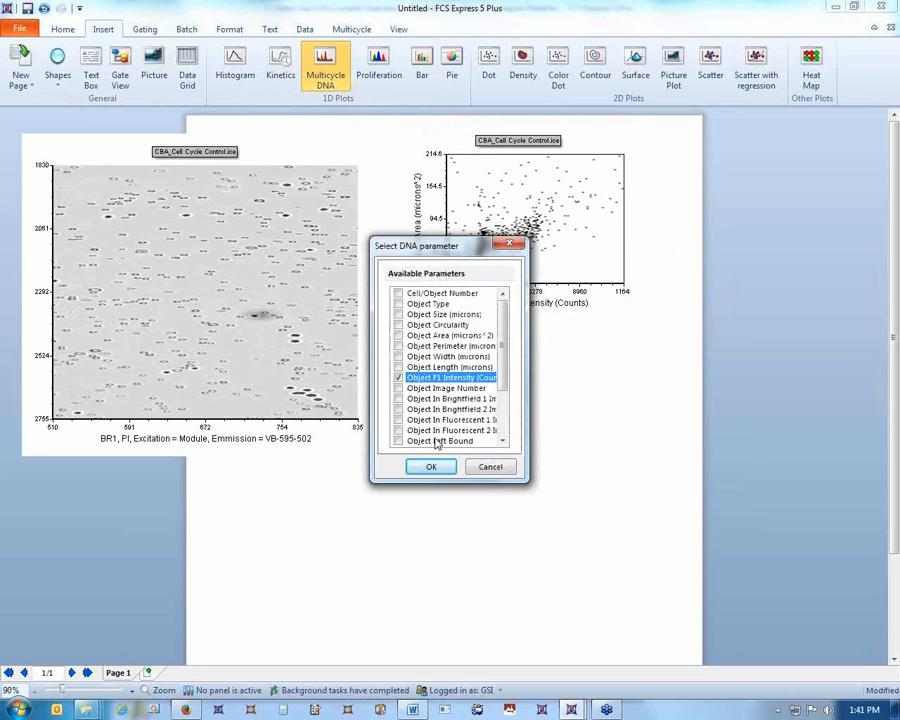
click(432, 467)
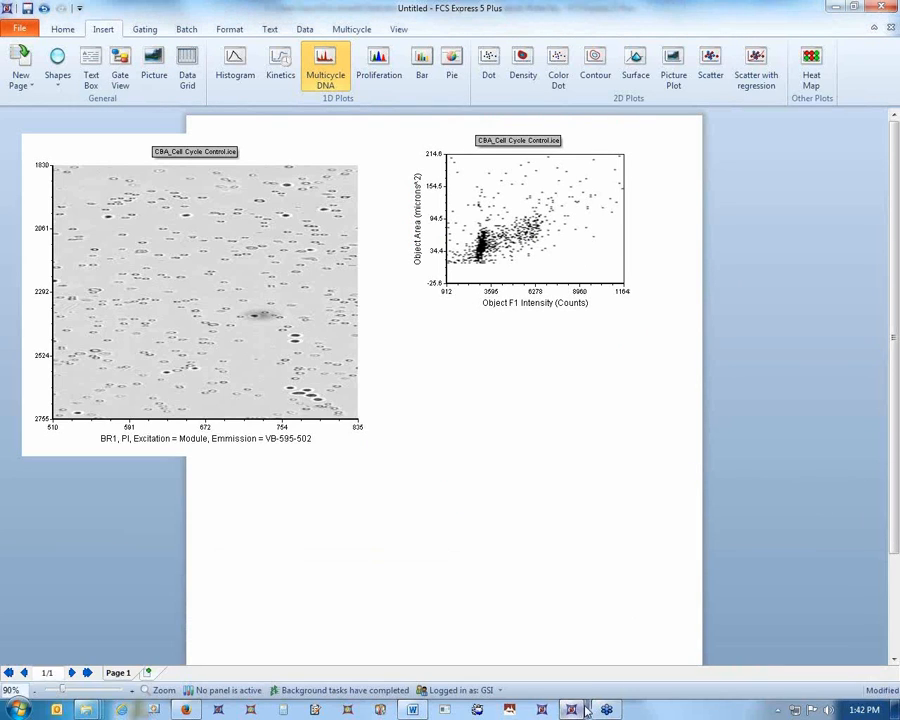
mouse_move(587, 711)
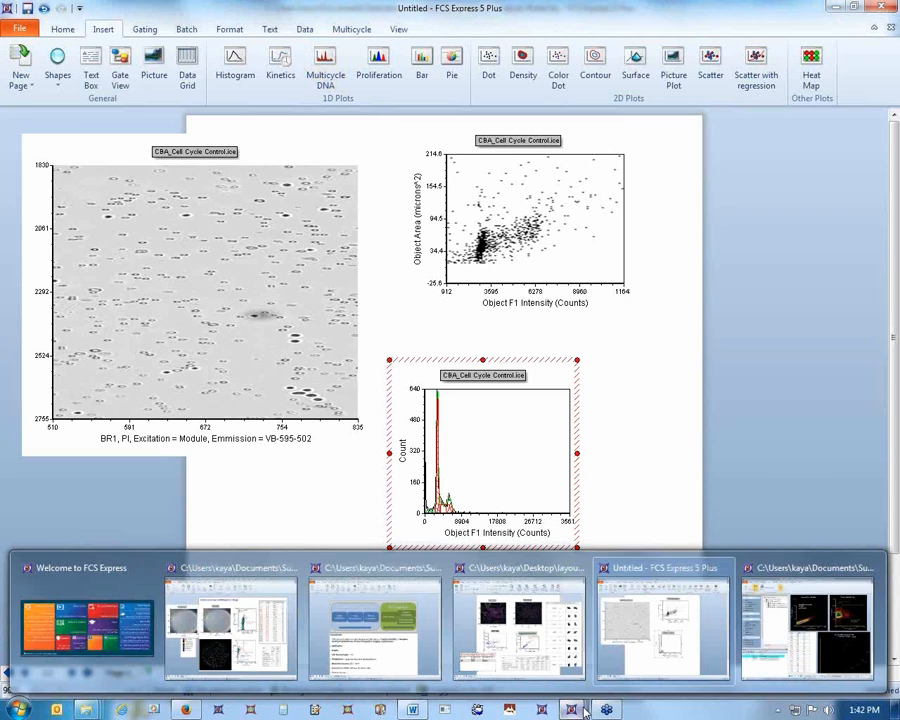
click(647, 629)
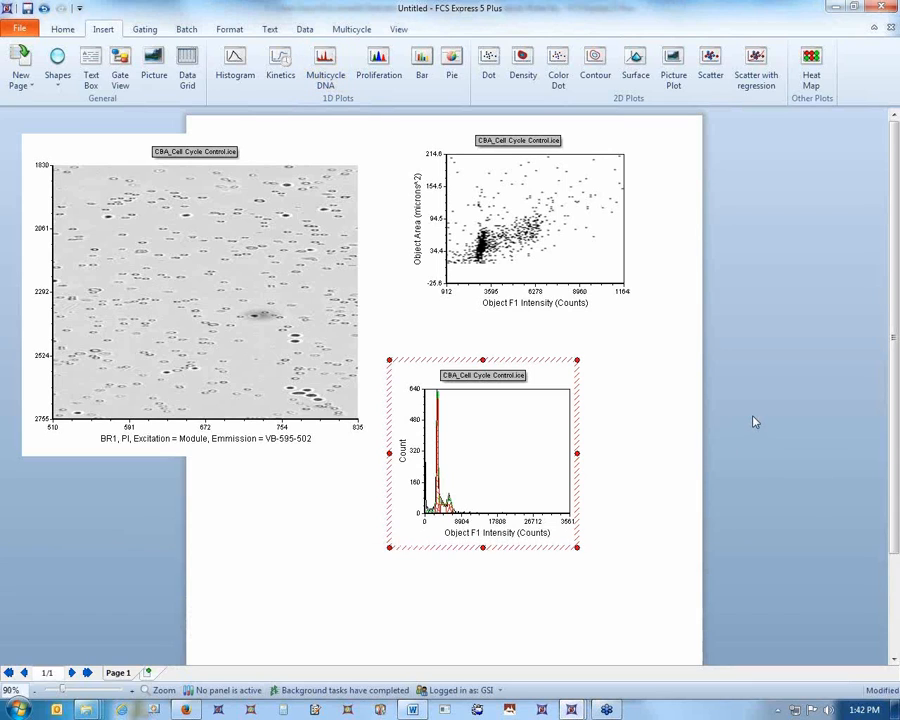
Magnify the DNA histogram around its cell cycle peaks and move the plot up under the color dot plot.
right_click(511, 459)
click(516, 382)
drag(472, 467, 428, 470)
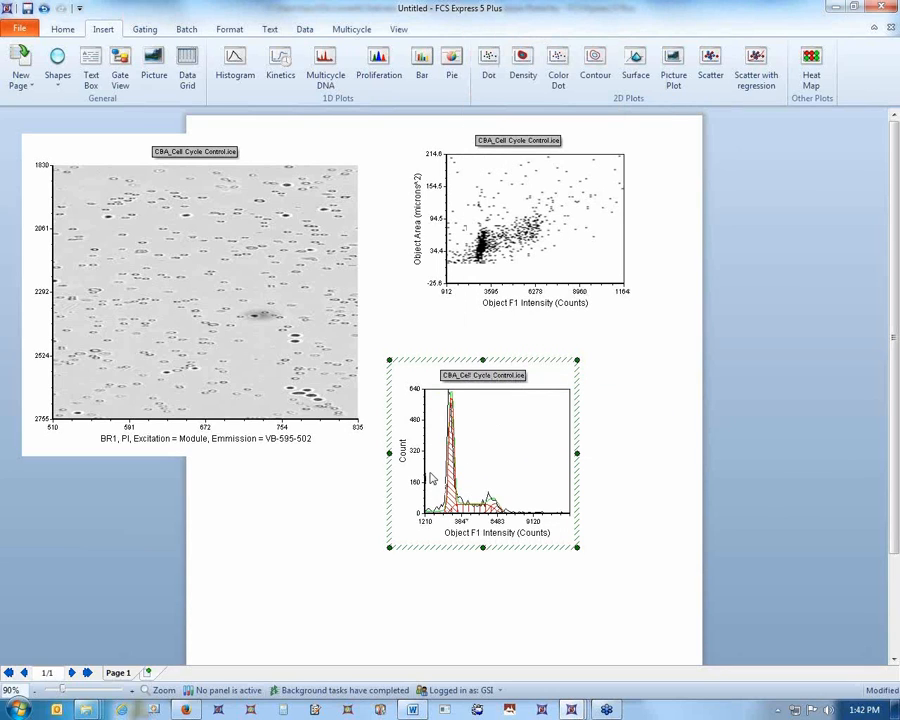
drag(551, 361, 553, 326)
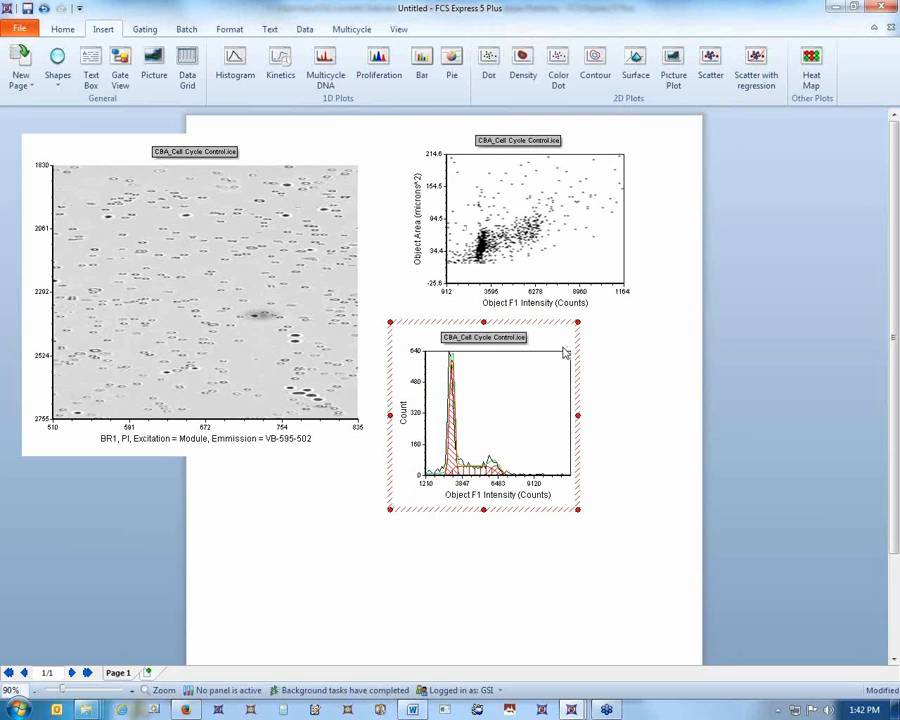
Show the Multicycle model options, and add the DNA Cycle Statistics table below the DNA histogram.
click(349, 29)
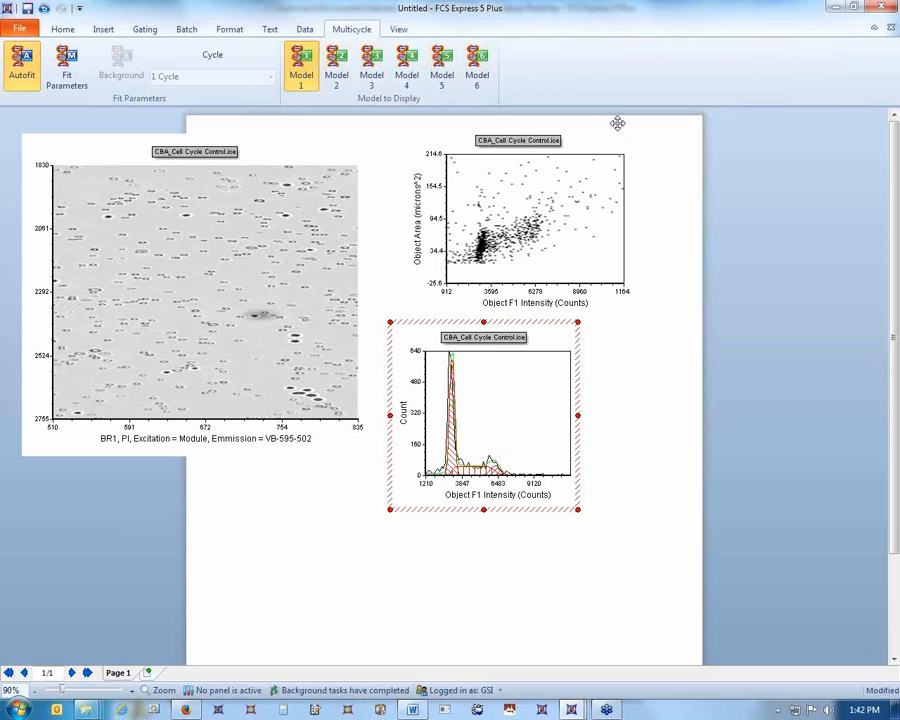
right_click(502, 400)
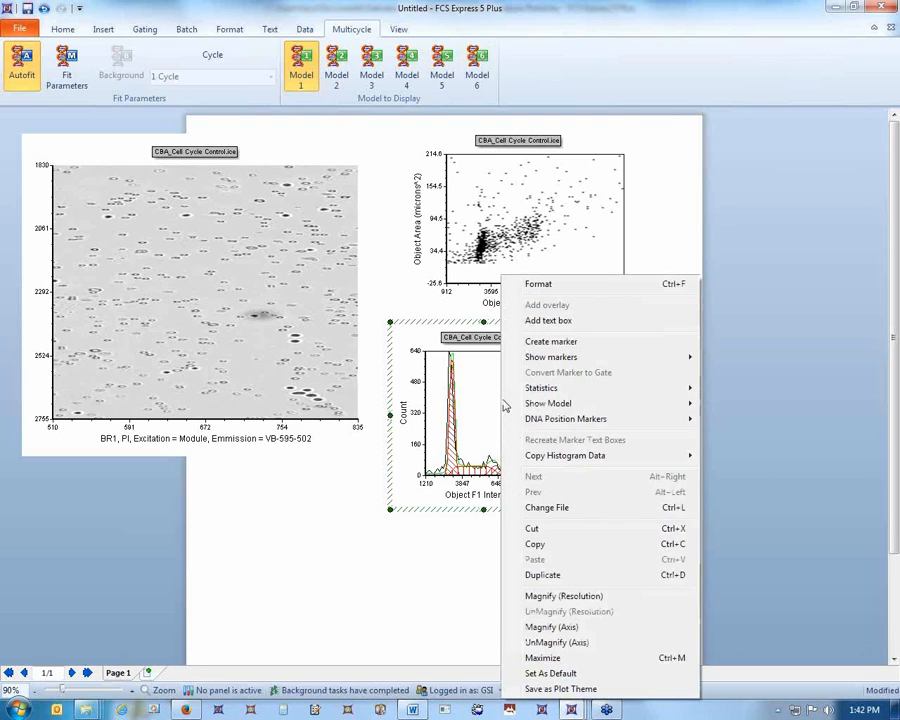
mouse_move(563, 392)
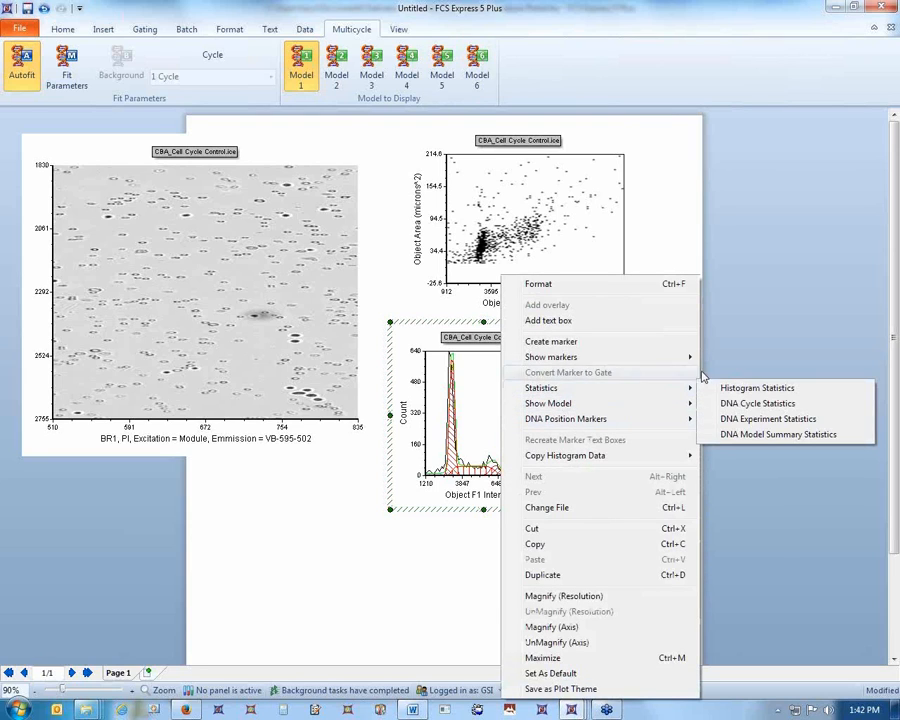
click(738, 403)
drag(616, 388, 370, 536)
Add the DNA Experiment Statistics for the histogram and place them at its right side, across the page edge.
right_click(440, 446)
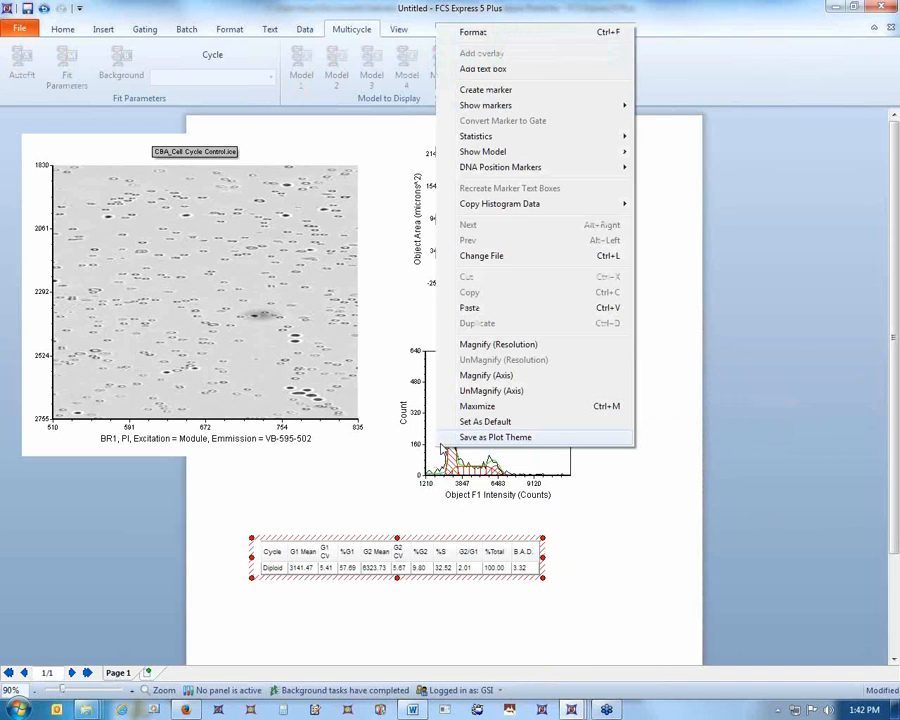
mouse_move(557, 141)
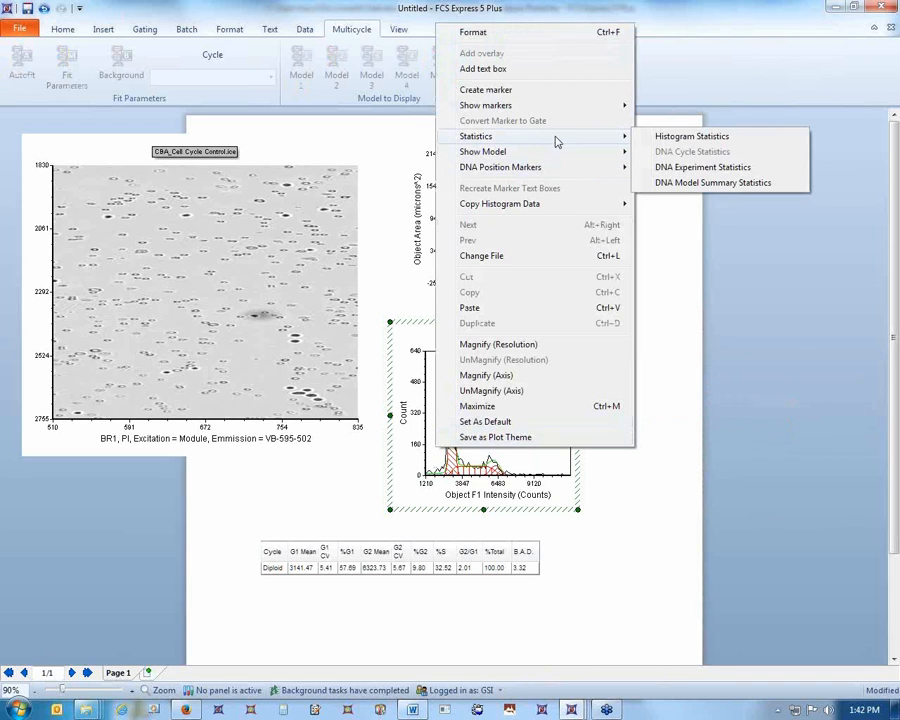
click(684, 167)
drag(585, 455, 768, 425)
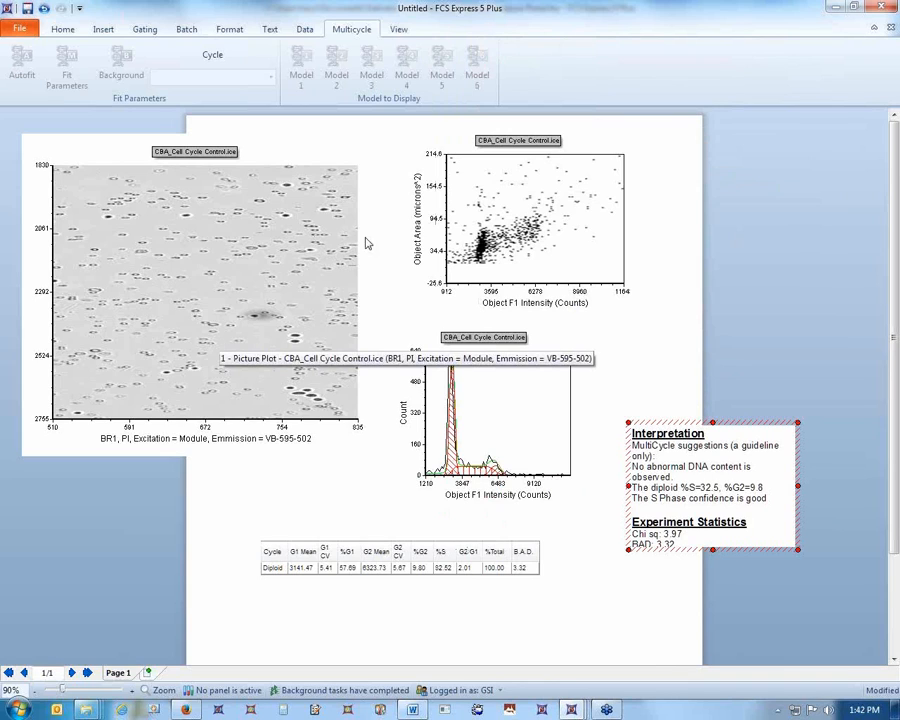
Draw a rectangle gate named "G2 cells" around the higher-intensity cluster on the dot plot, adjusting its position slightly.
click(146, 31)
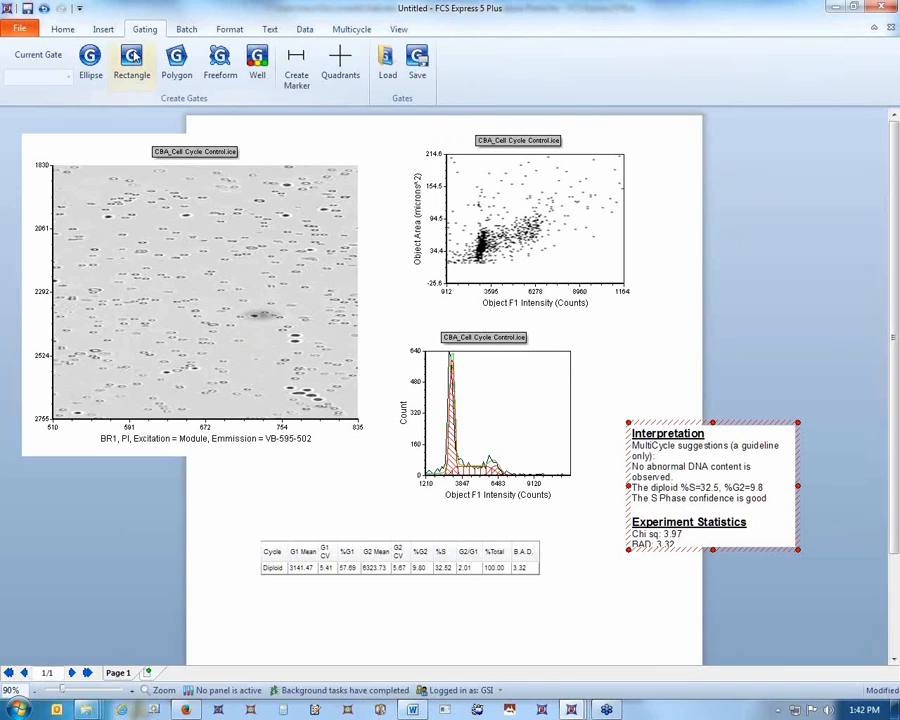
click(131, 60)
drag(552, 196, 516, 258)
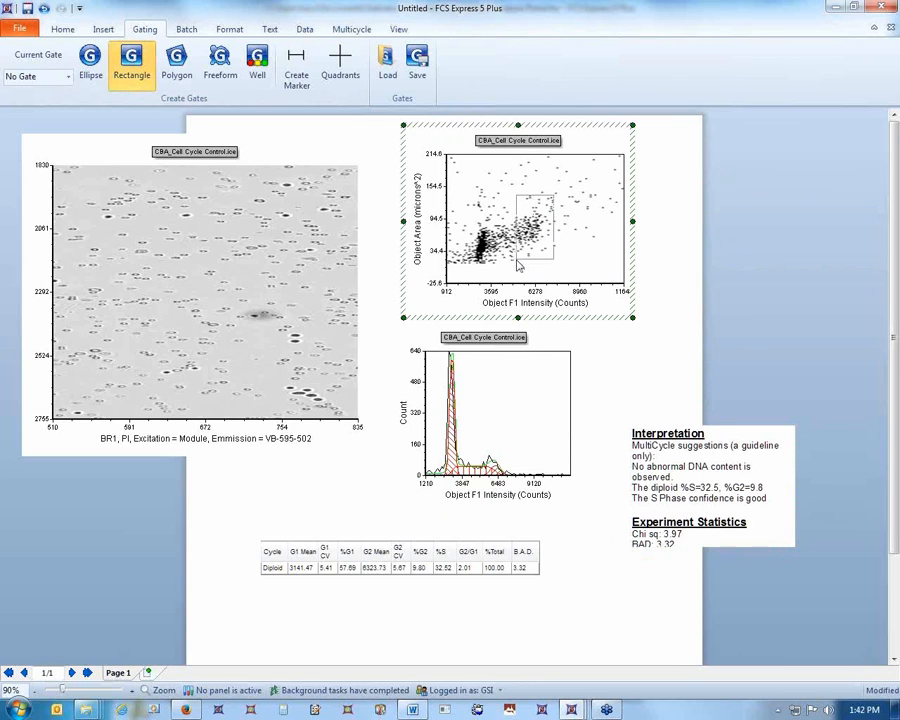
text(G2 cells)
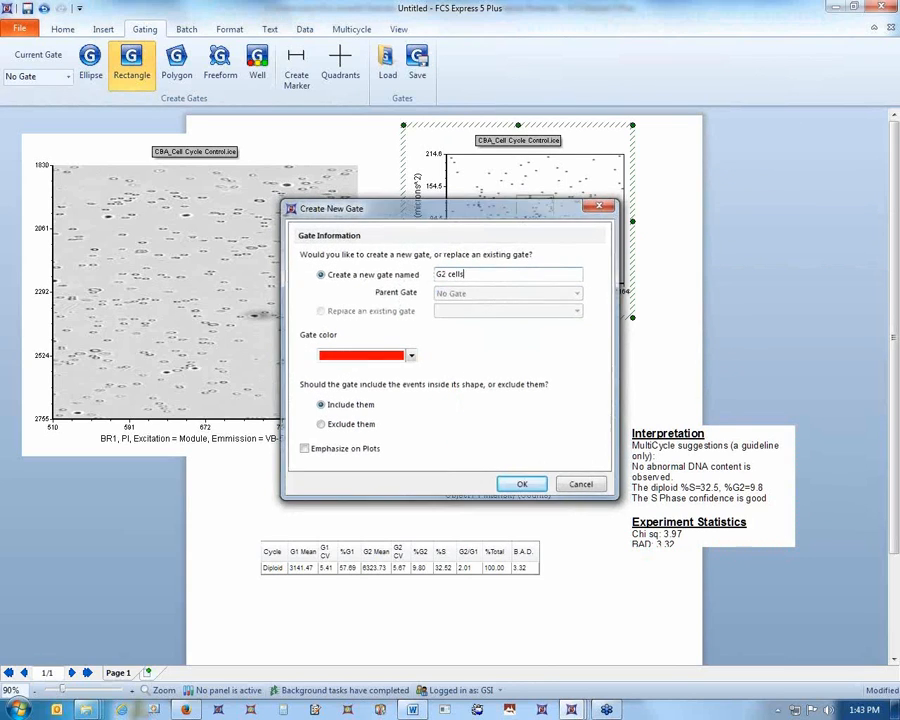
key(Return)
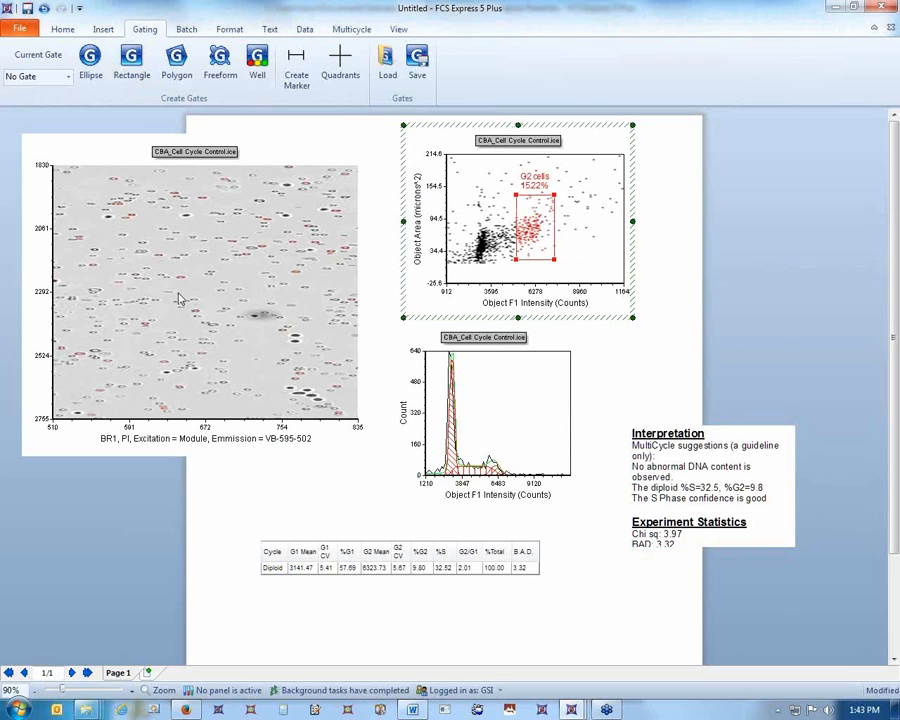
drag(554, 195, 536, 231)
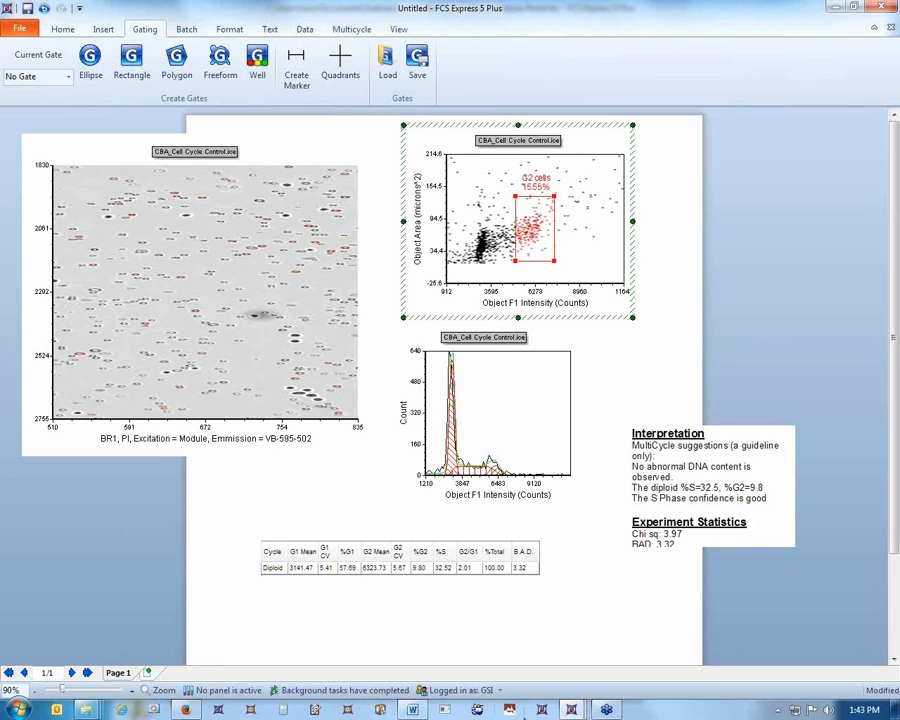
Open the recent layout Histology Demonstration.fey and switch to its window.
mouse_move(571, 711)
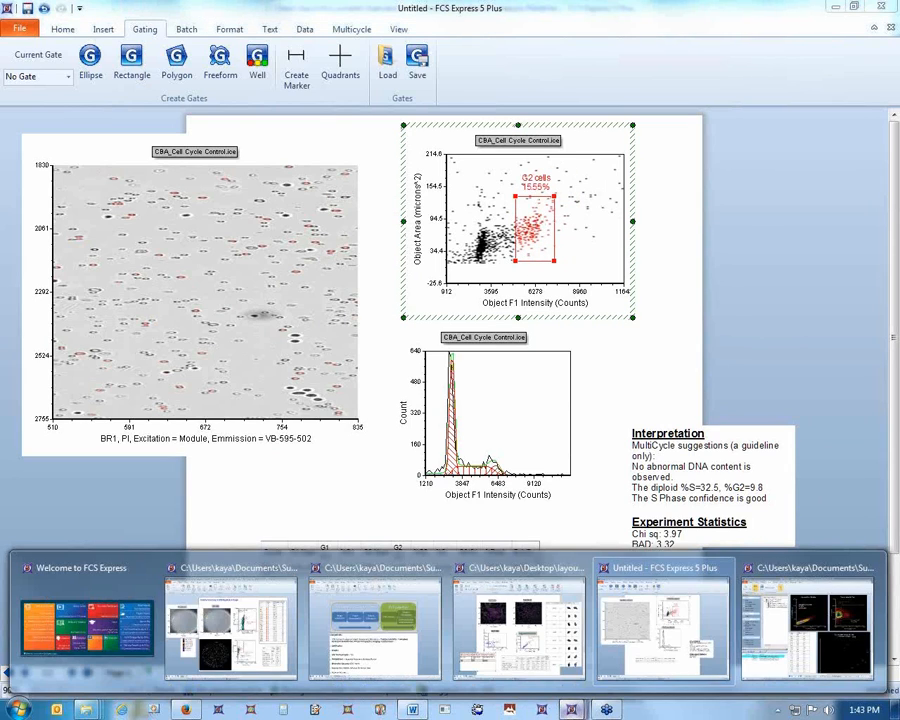
click(829, 345)
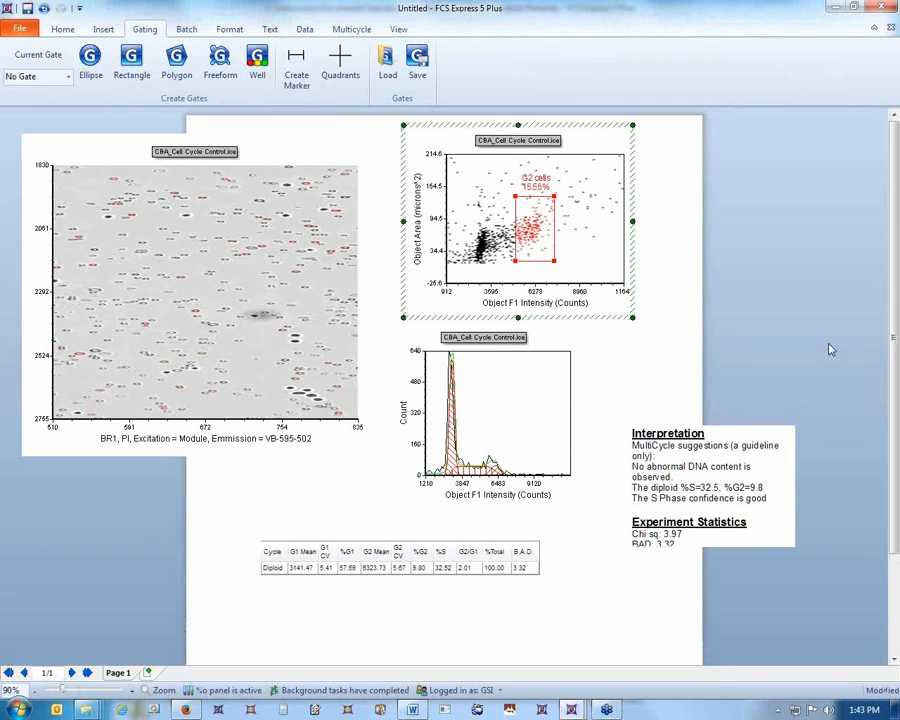
click(20, 30)
click(20, 30)
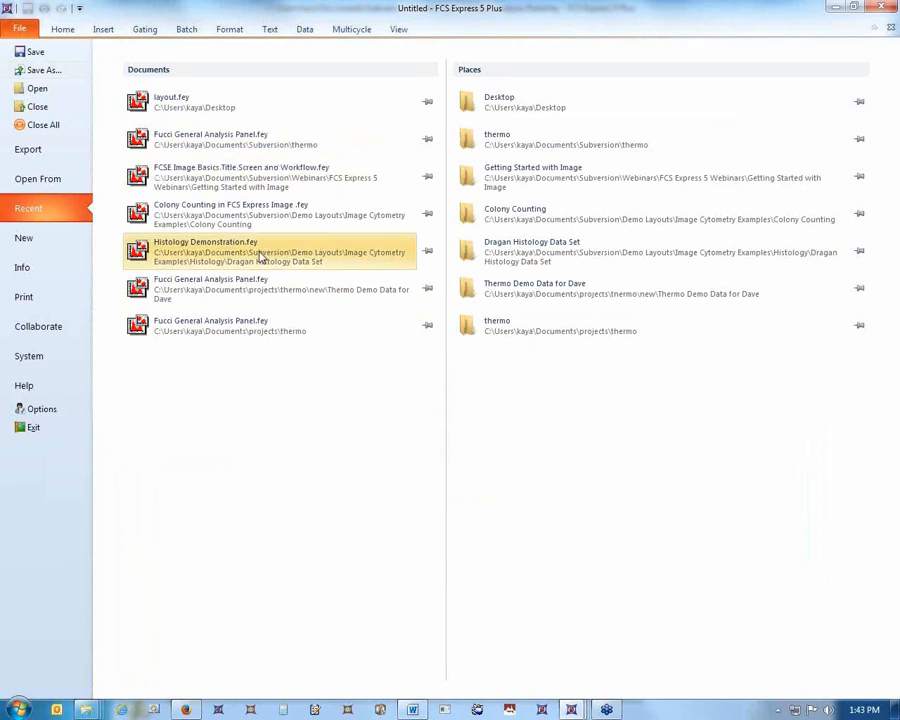
click(260, 256)
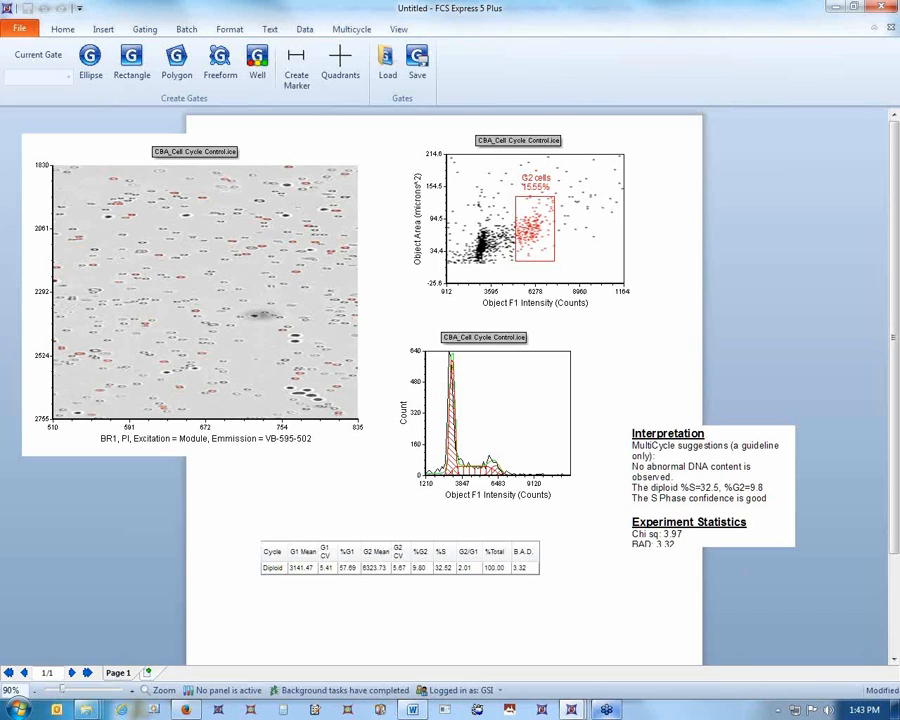
mouse_move(573, 711)
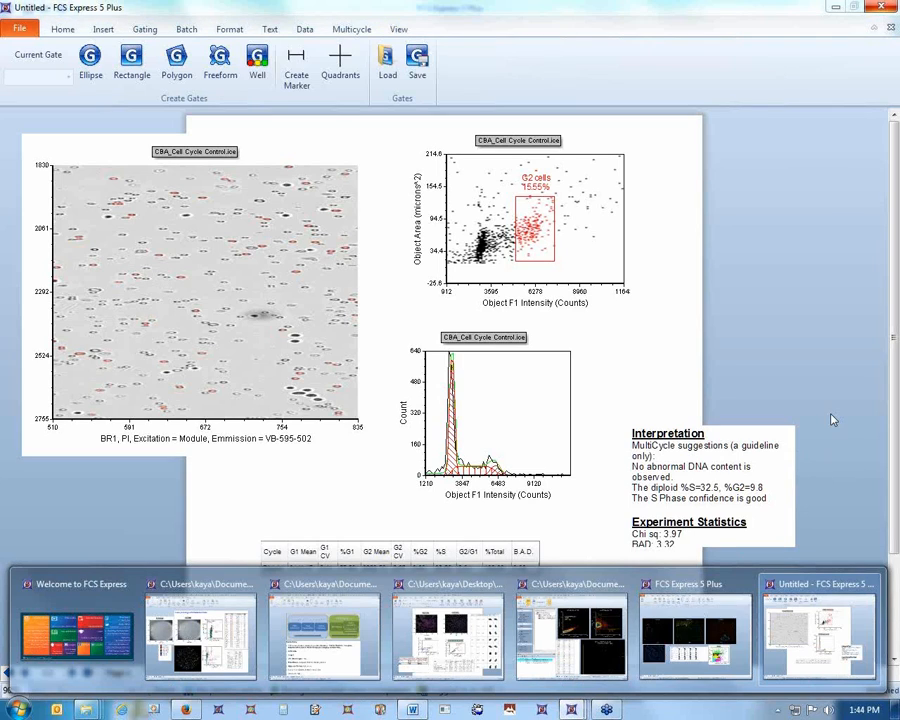
click(728, 620)
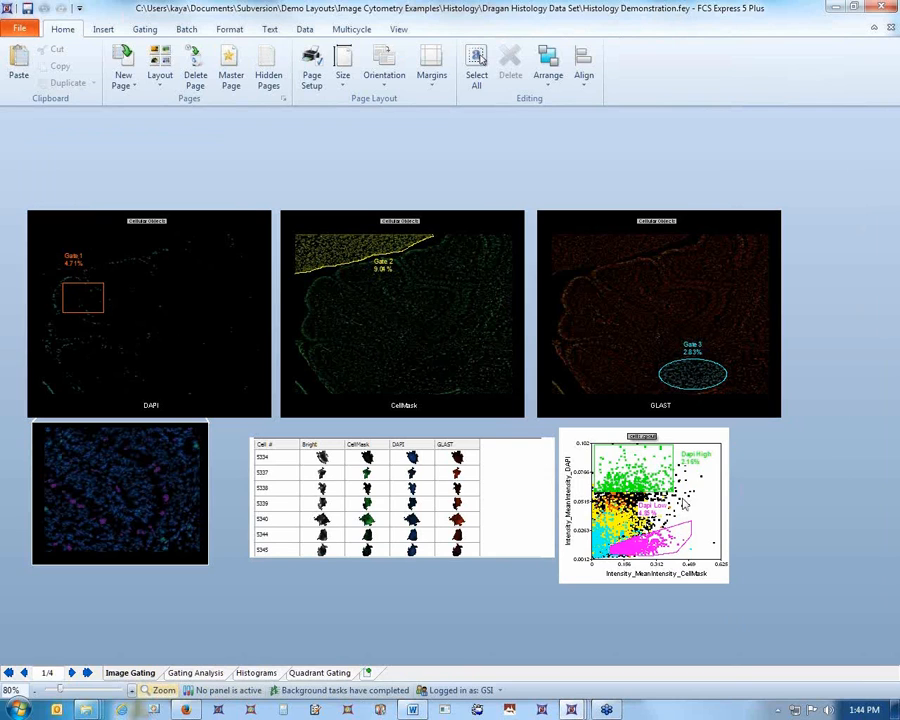
Enlarge the Dapi High gate on the DAPI versus CellMask intensity plot toward higher CellMask and lower DAPI values.
scroll(673, 497, up, 1)
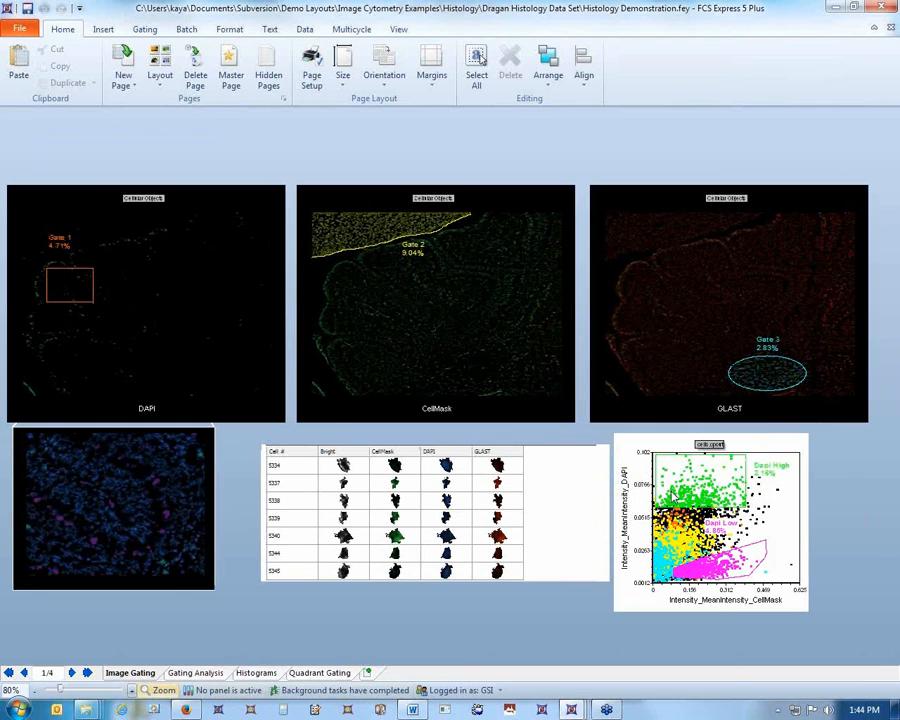
click(688, 495)
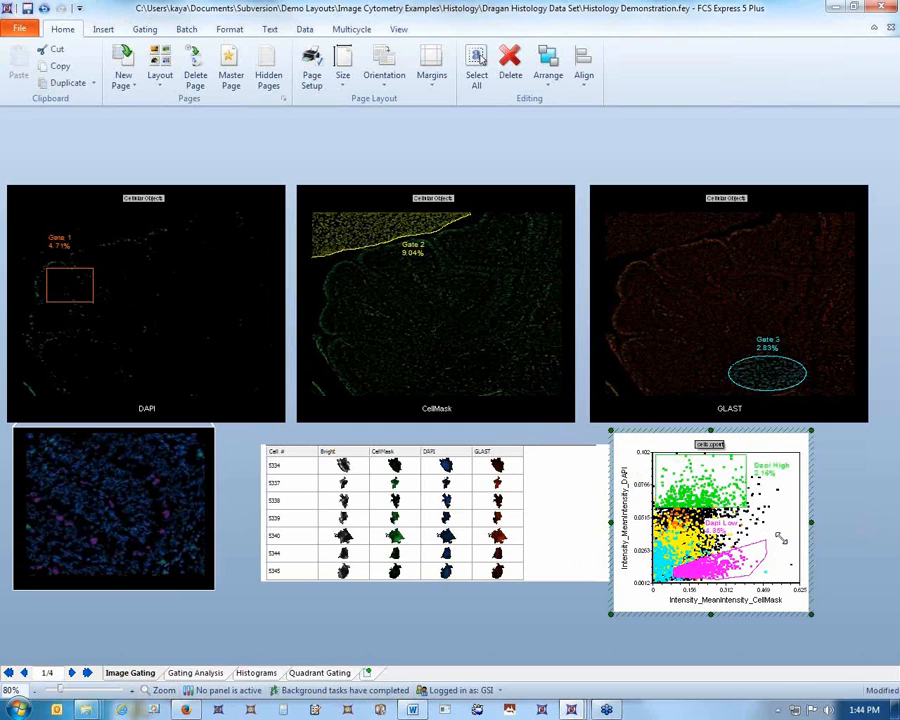
drag(780, 538, 779, 537)
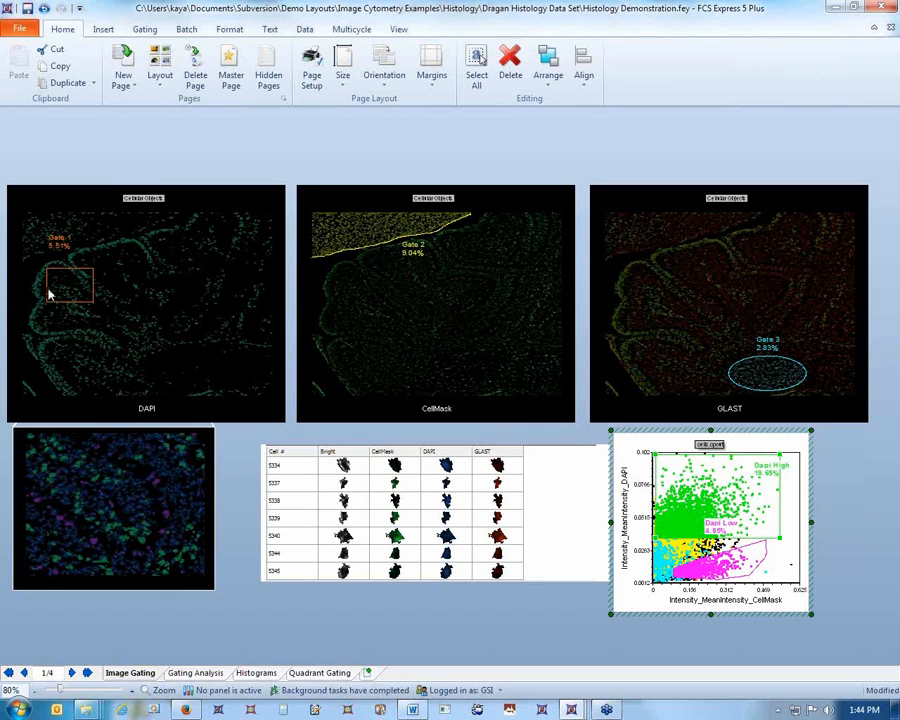
Move the elliptical Gate 3 slightly up and to the left on the GLAST picture plot, and go to the Gating Analysis page.
click(773, 371)
drag(773, 370, 771, 356)
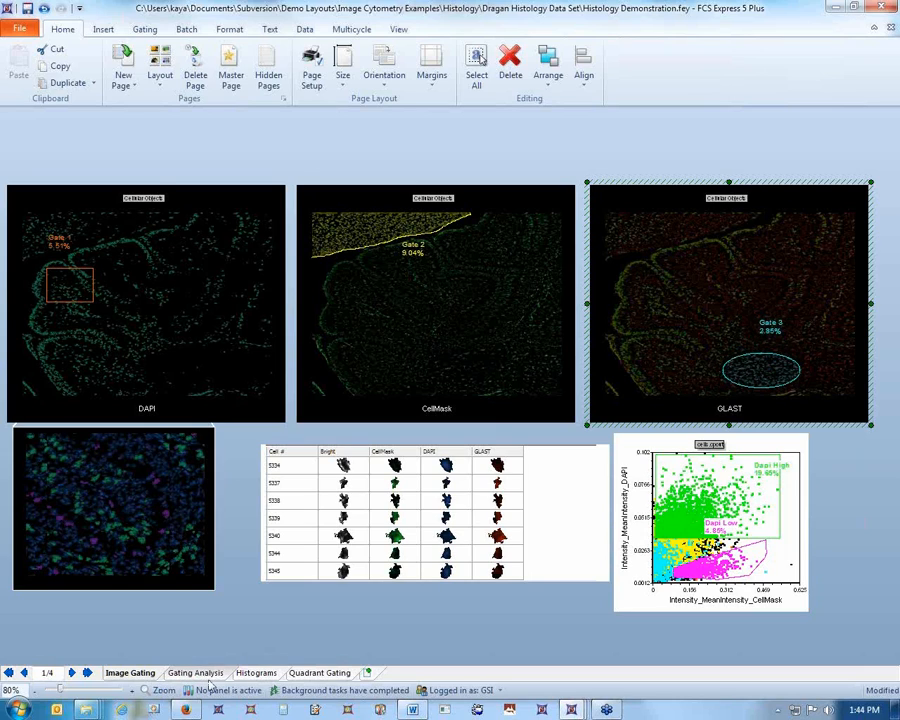
click(200, 674)
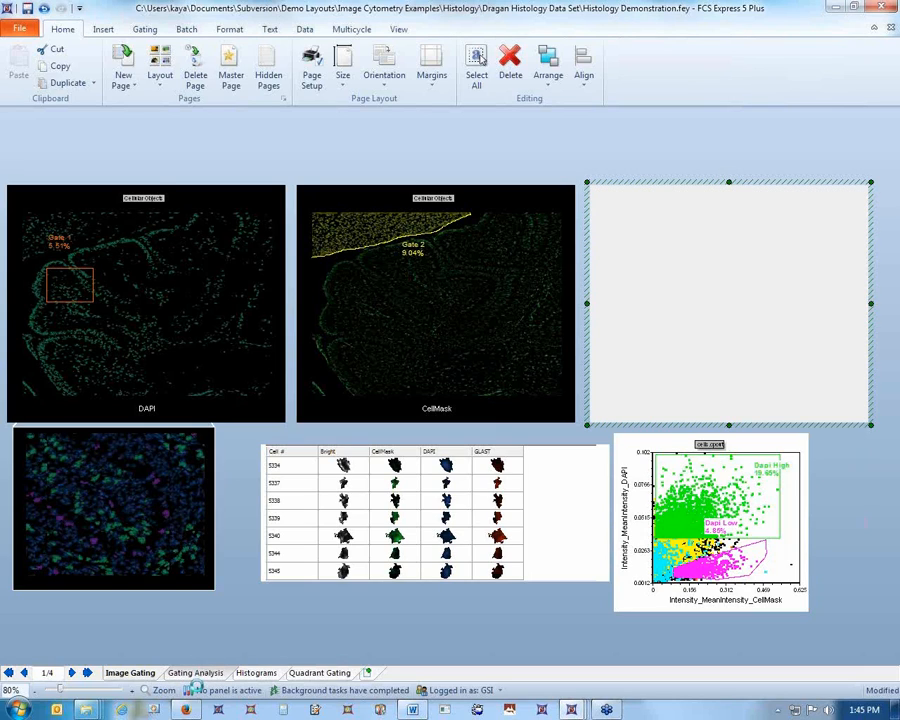